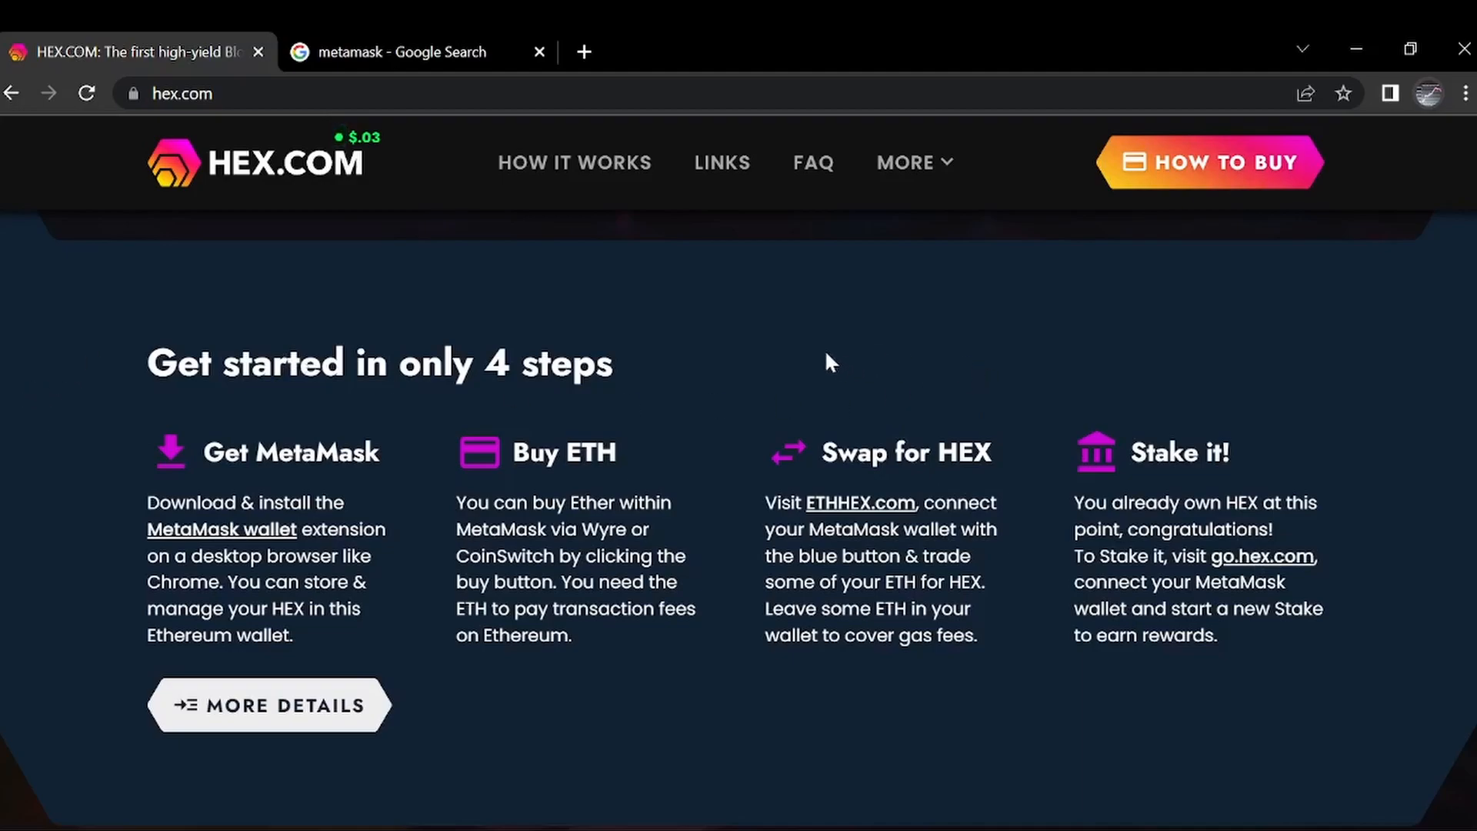
Get the MetaMask extension for Chrome from metamask.io and add it to the browser.
left_click(391, 54)
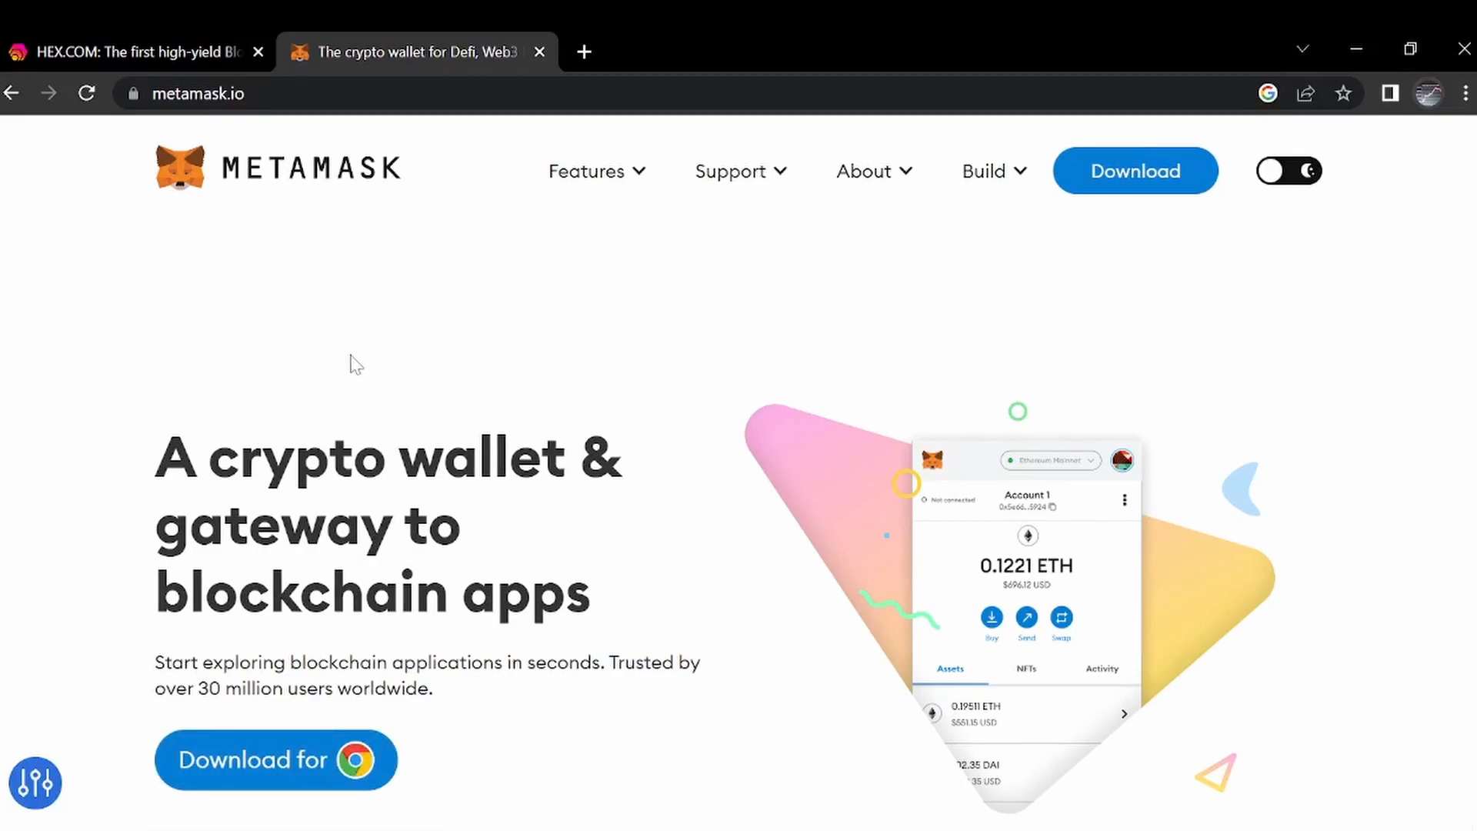
scroll(354, 363, "down", 2)
scroll(535, 615, "up", 2)
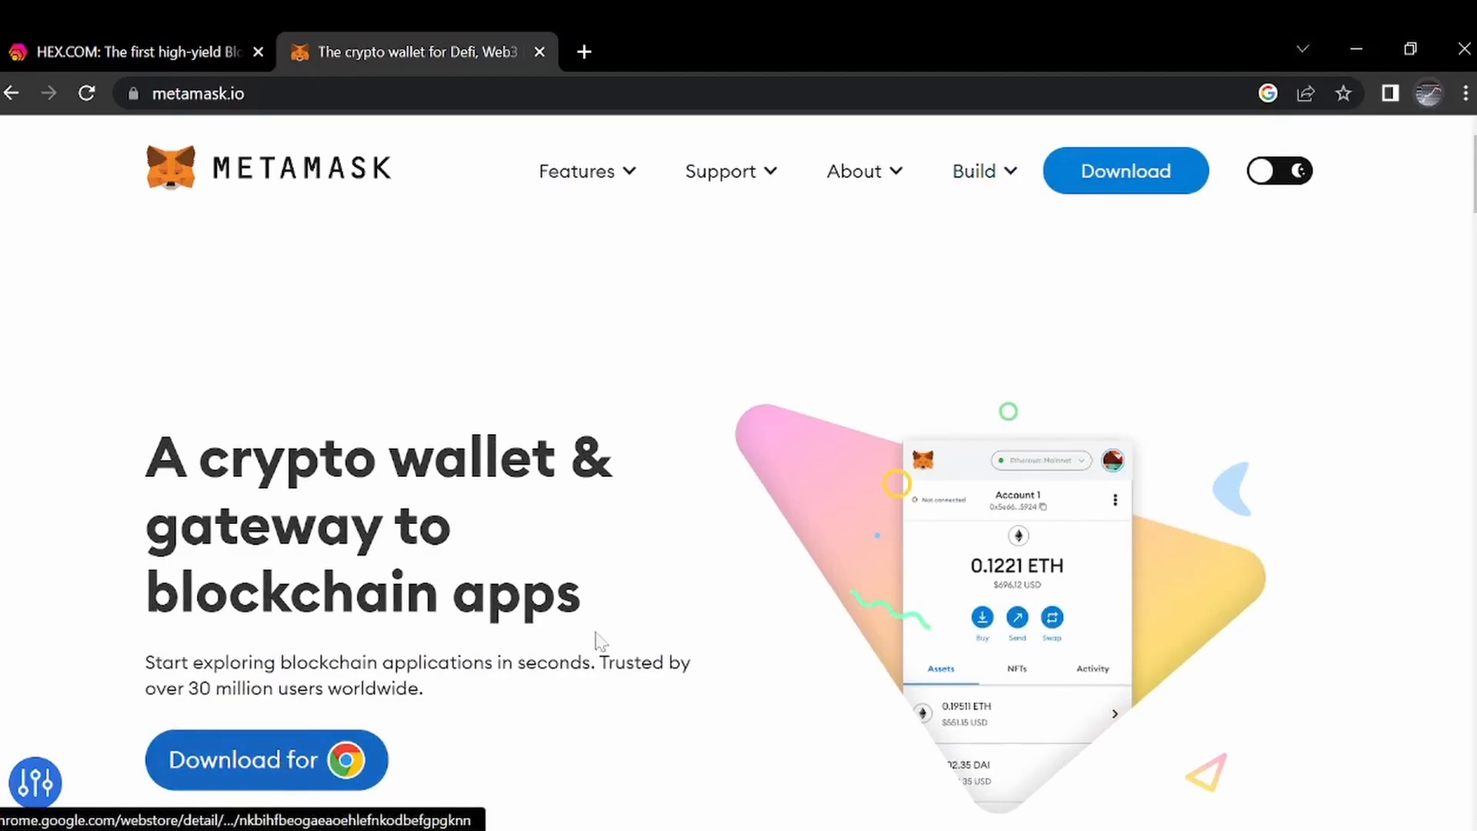
left_click(316, 755)
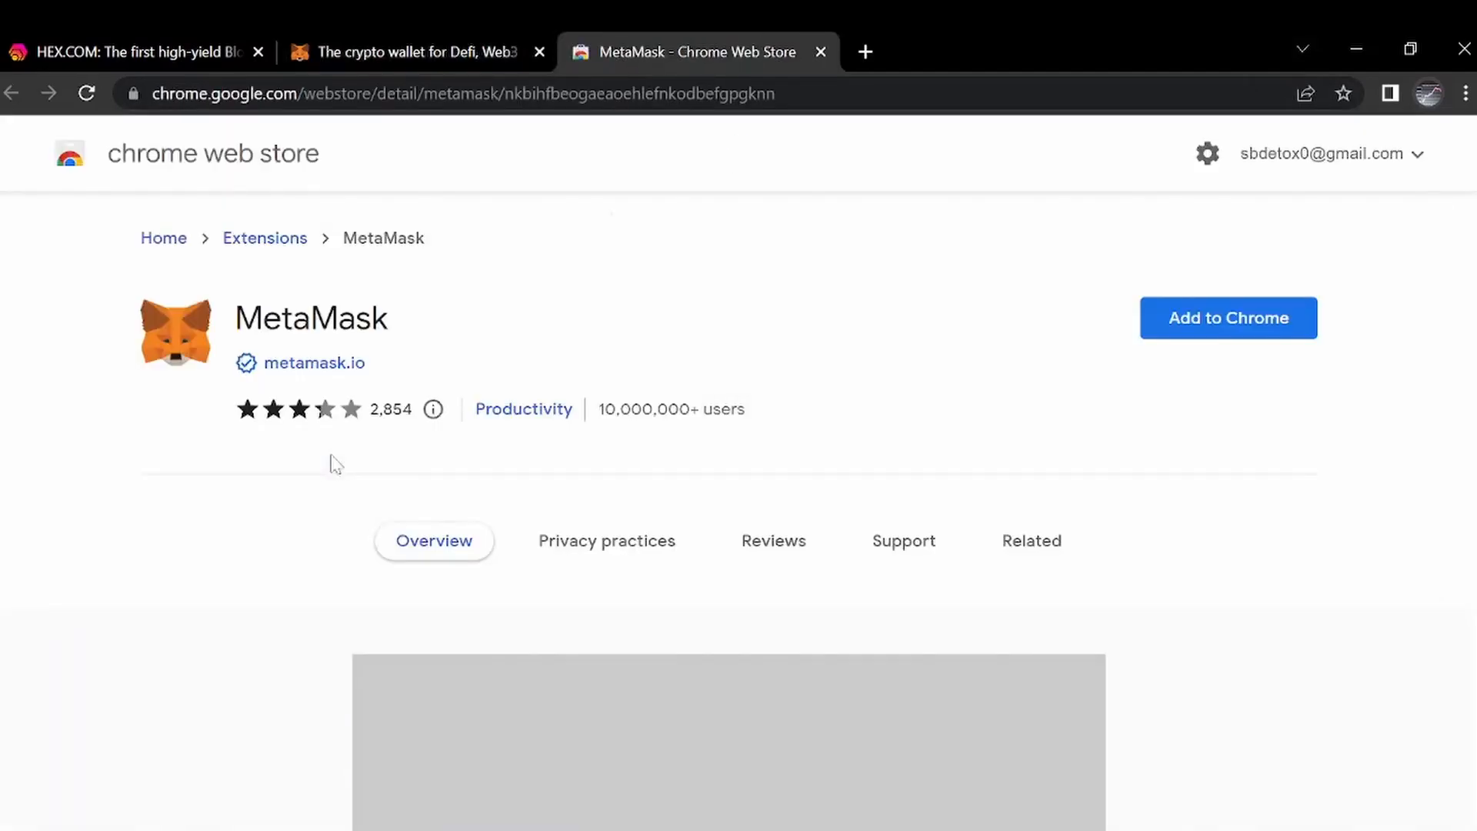
left_click(1215, 323)
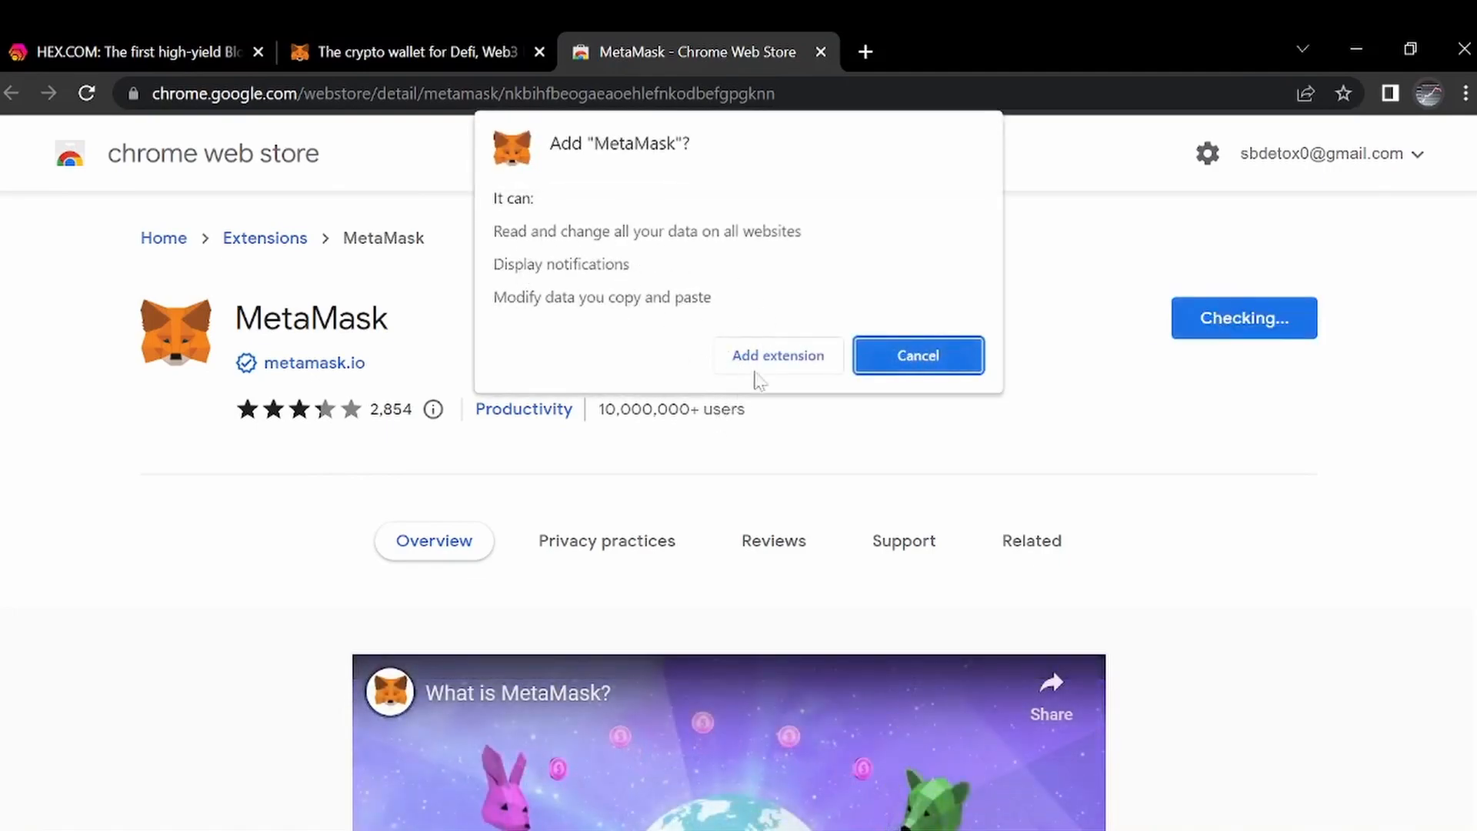
left_click(779, 356)
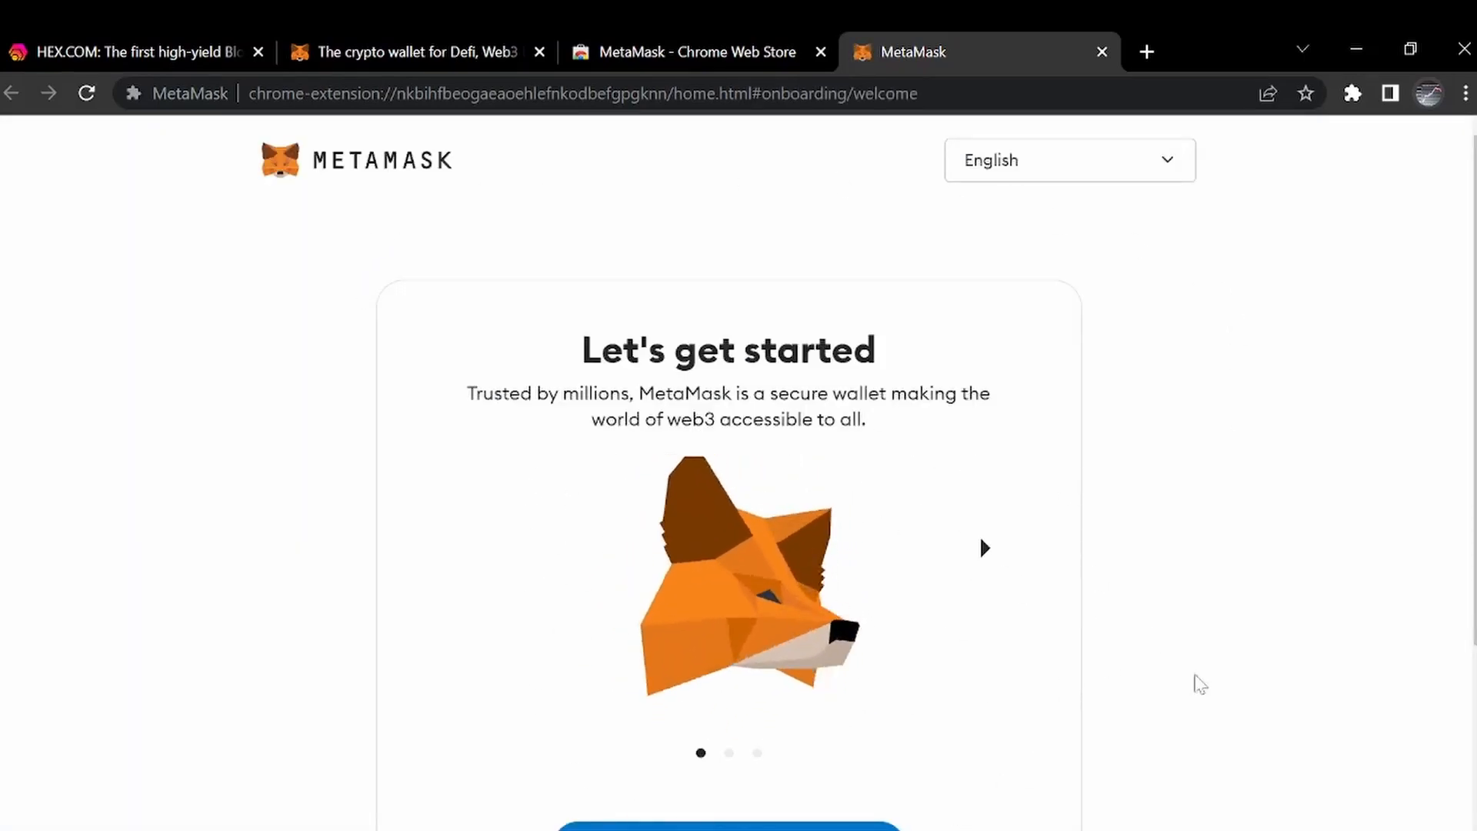
Go through the MetaMask introduction slides and choose to create a new wallet.
scroll(893, 627, "down", 2)
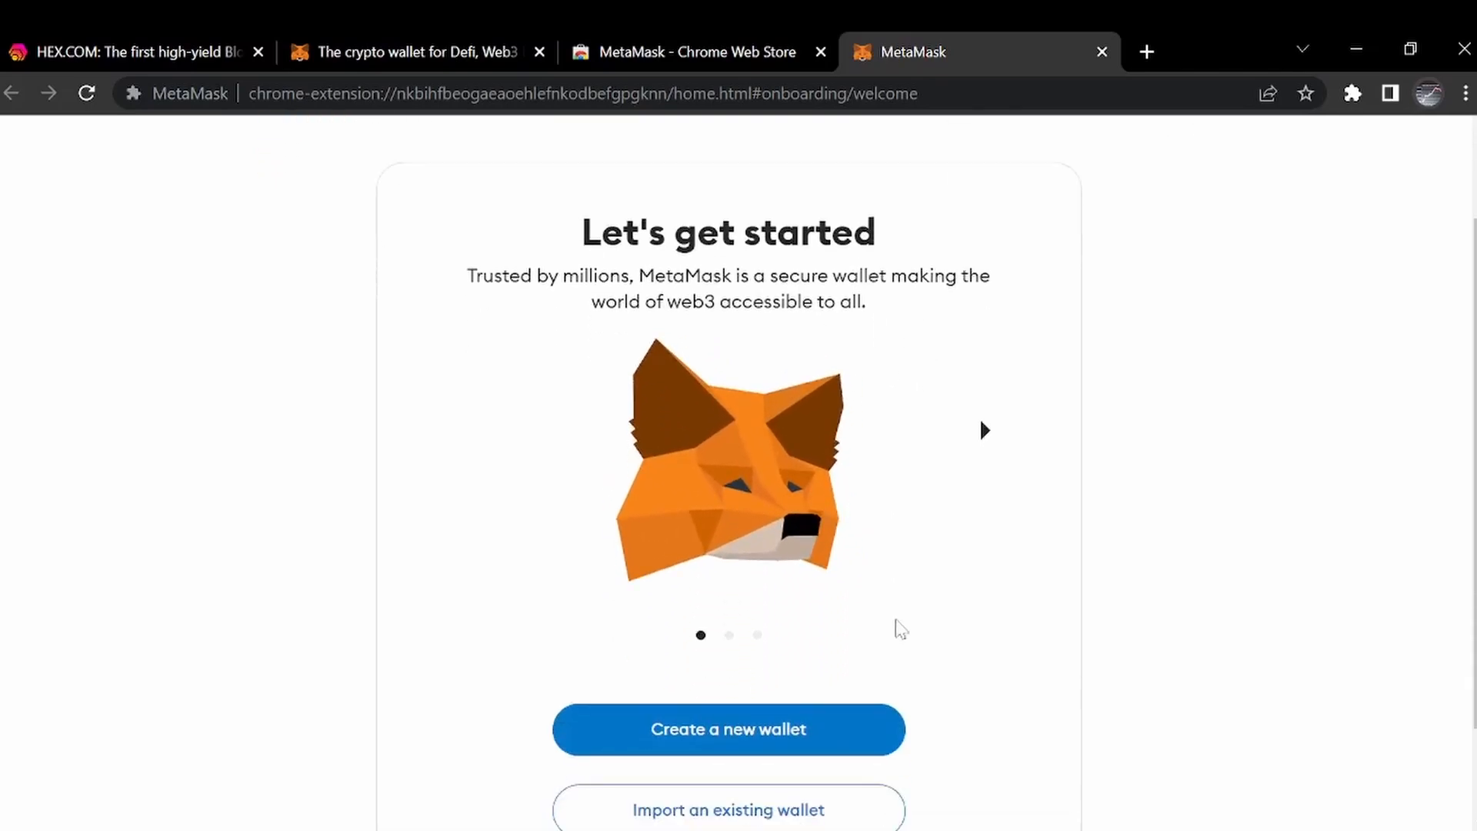
left_click(986, 429)
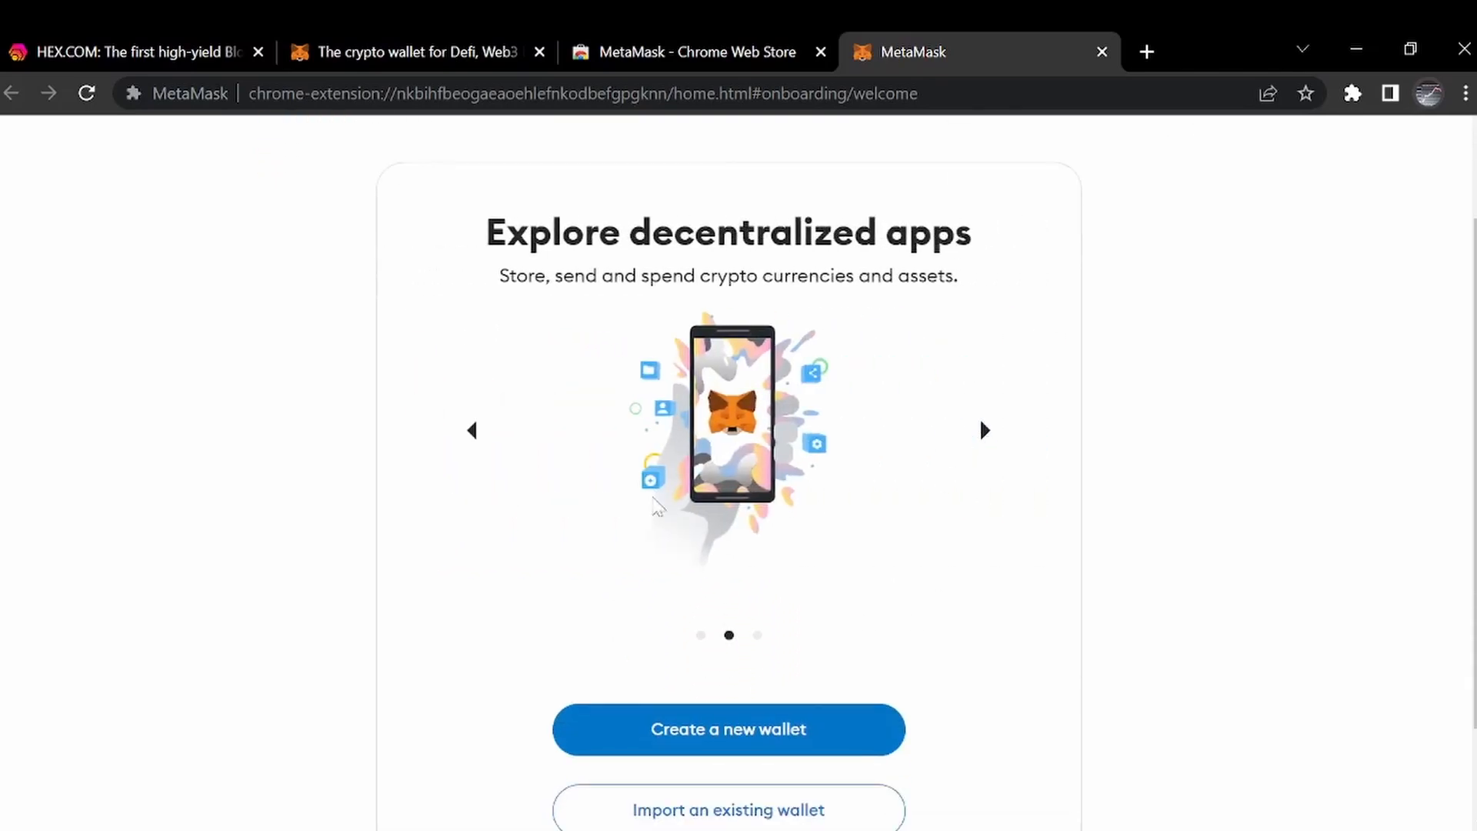
left_click(986, 431)
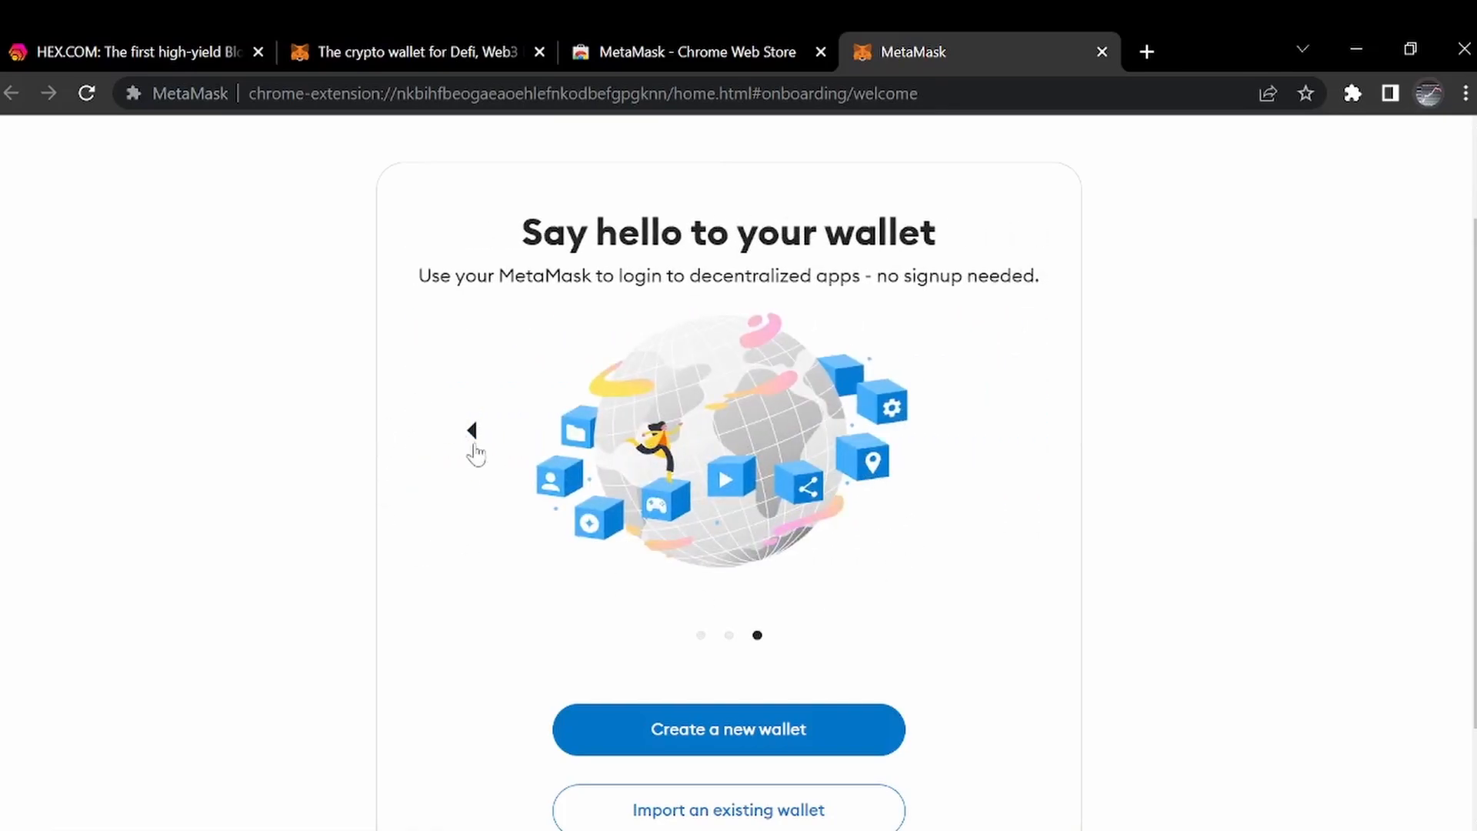
scroll(362, 513, "down", 2)
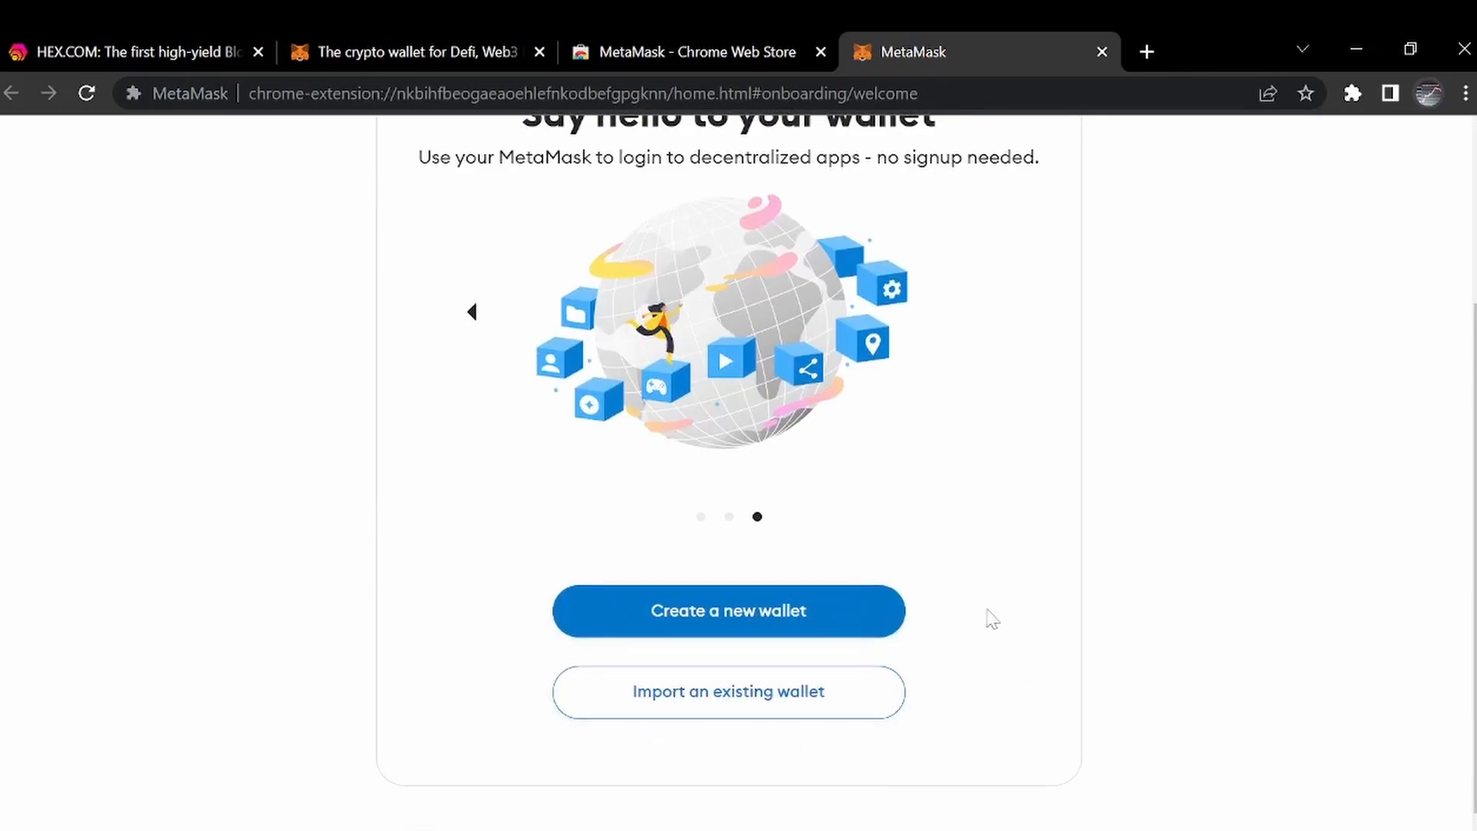
left_click(824, 620)
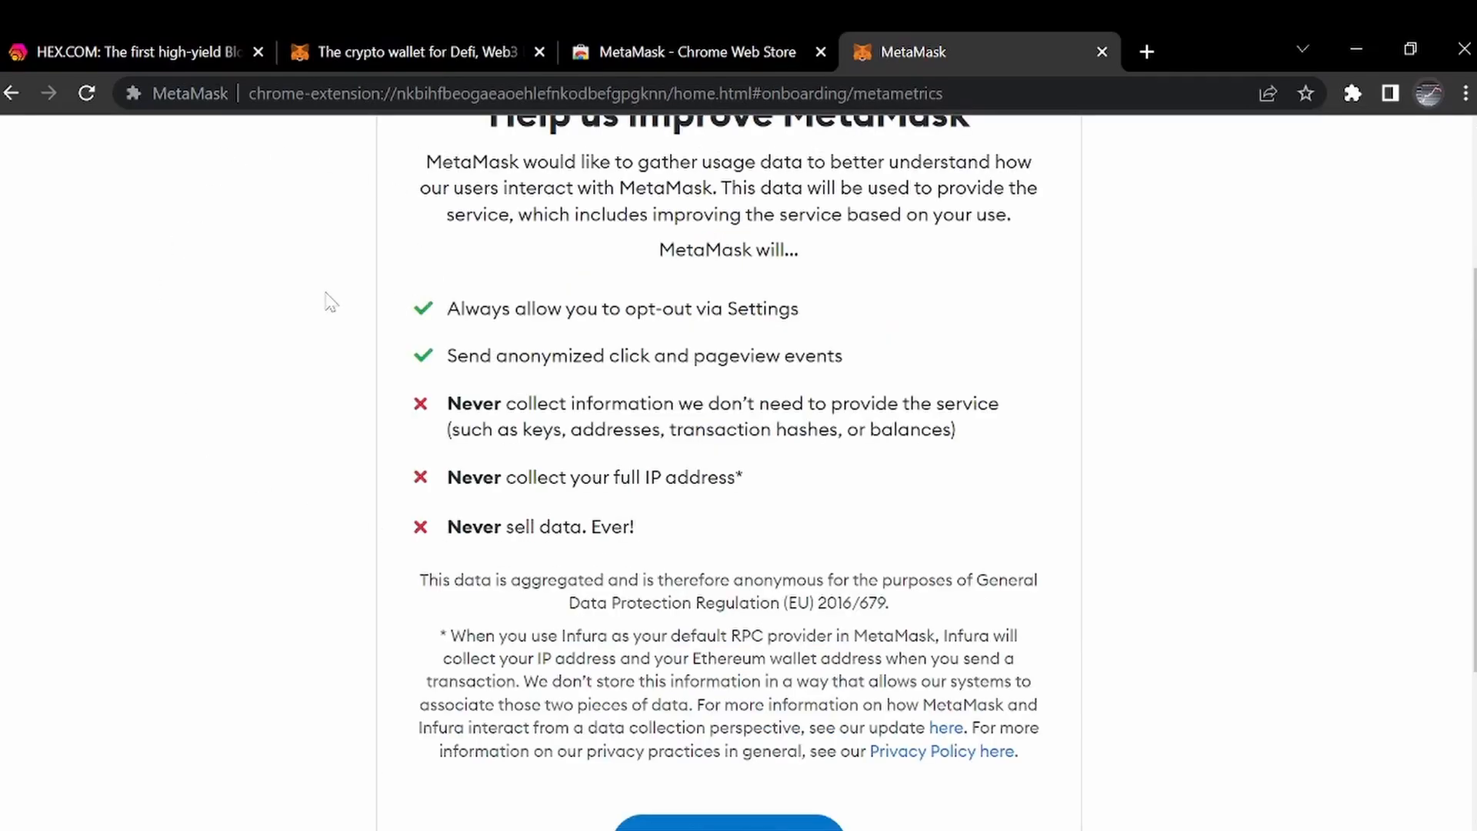
Review the MetaMask usage data terms and agree to the data collection.
scroll(311, 288, "up", 2)
scroll(568, 386, "down", 3)
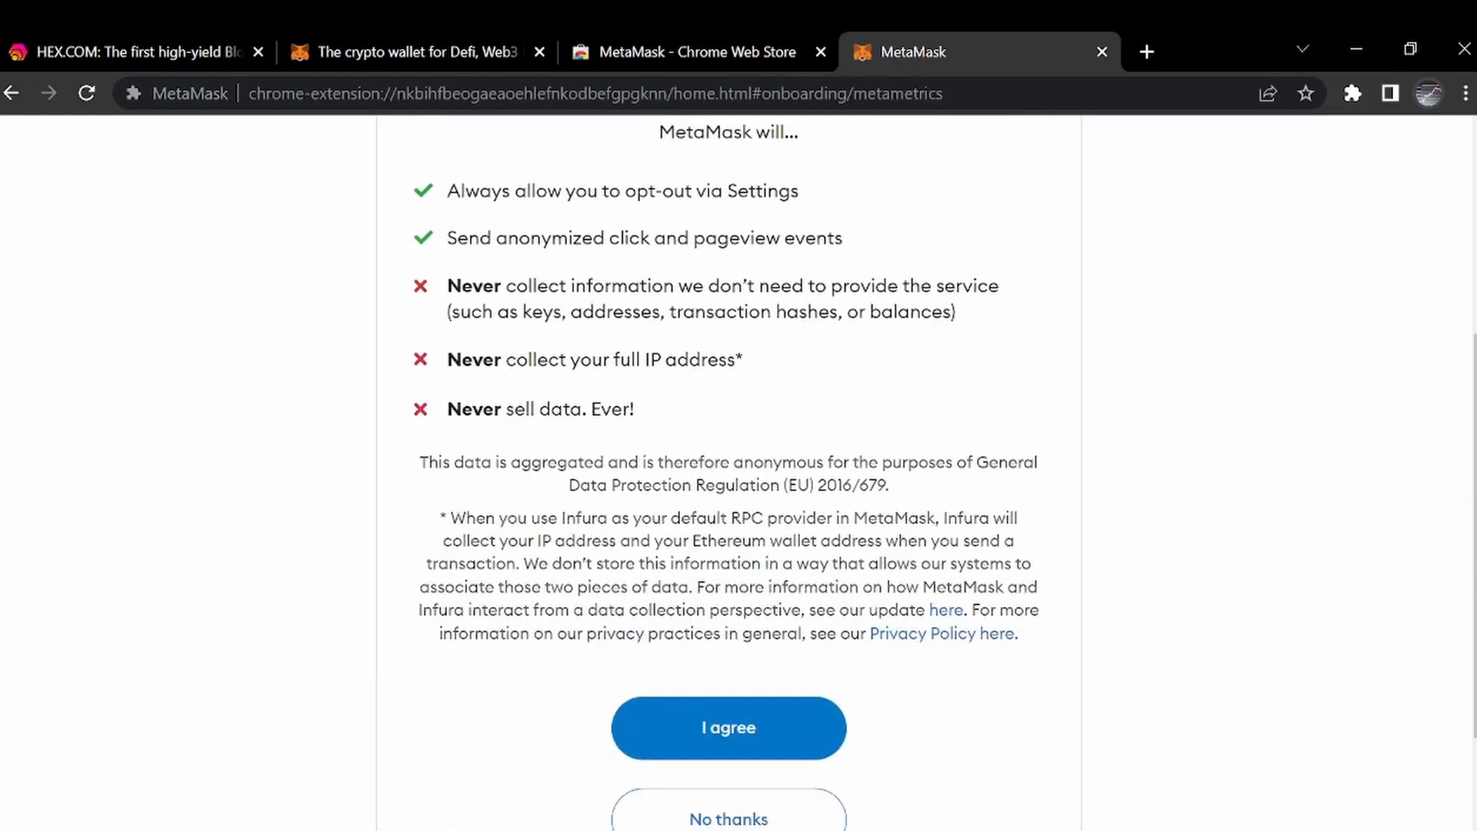
scroll(501, 293, "up", 2)
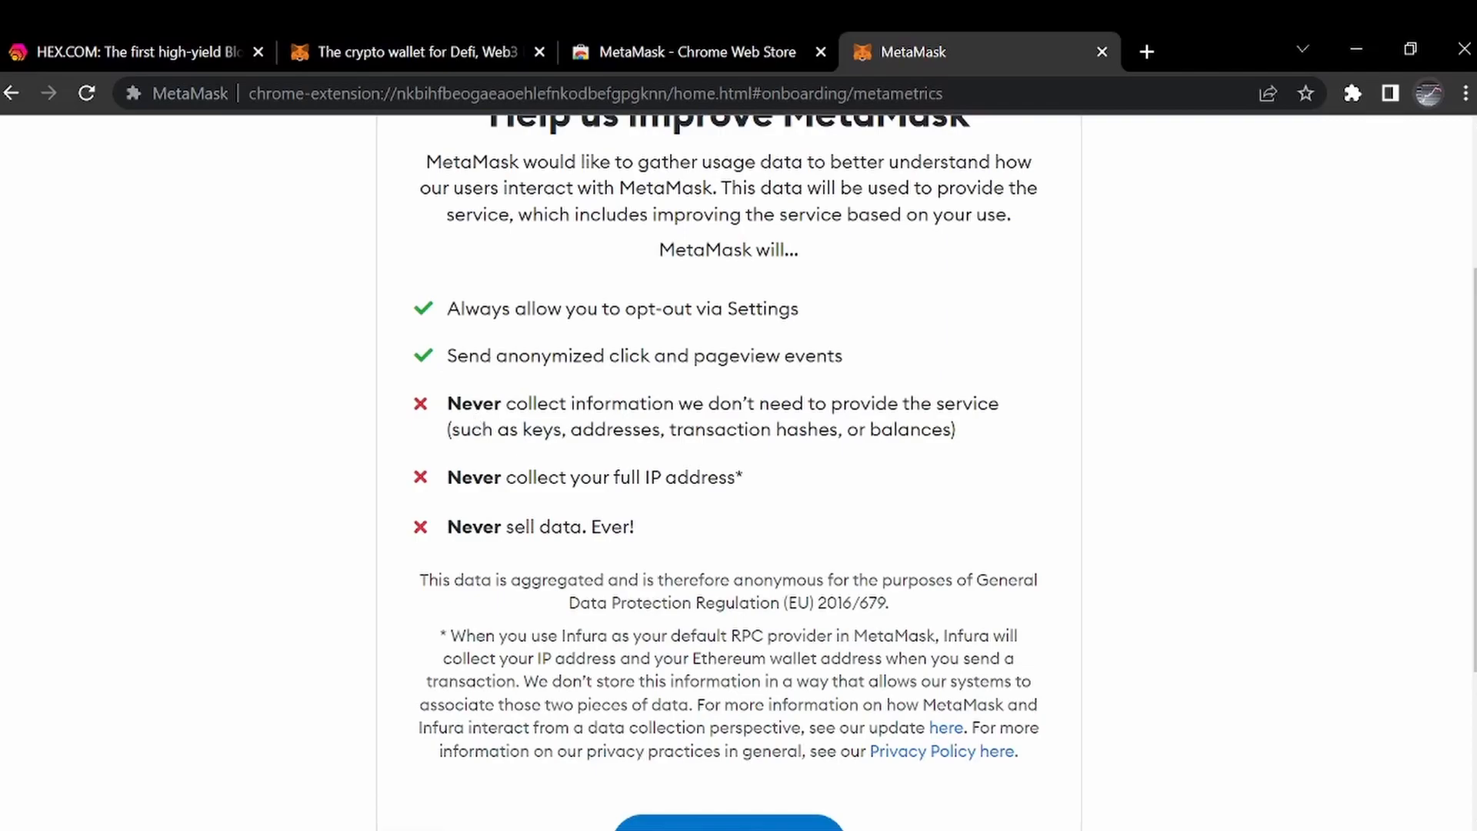
scroll(712, 460, "down", 2)
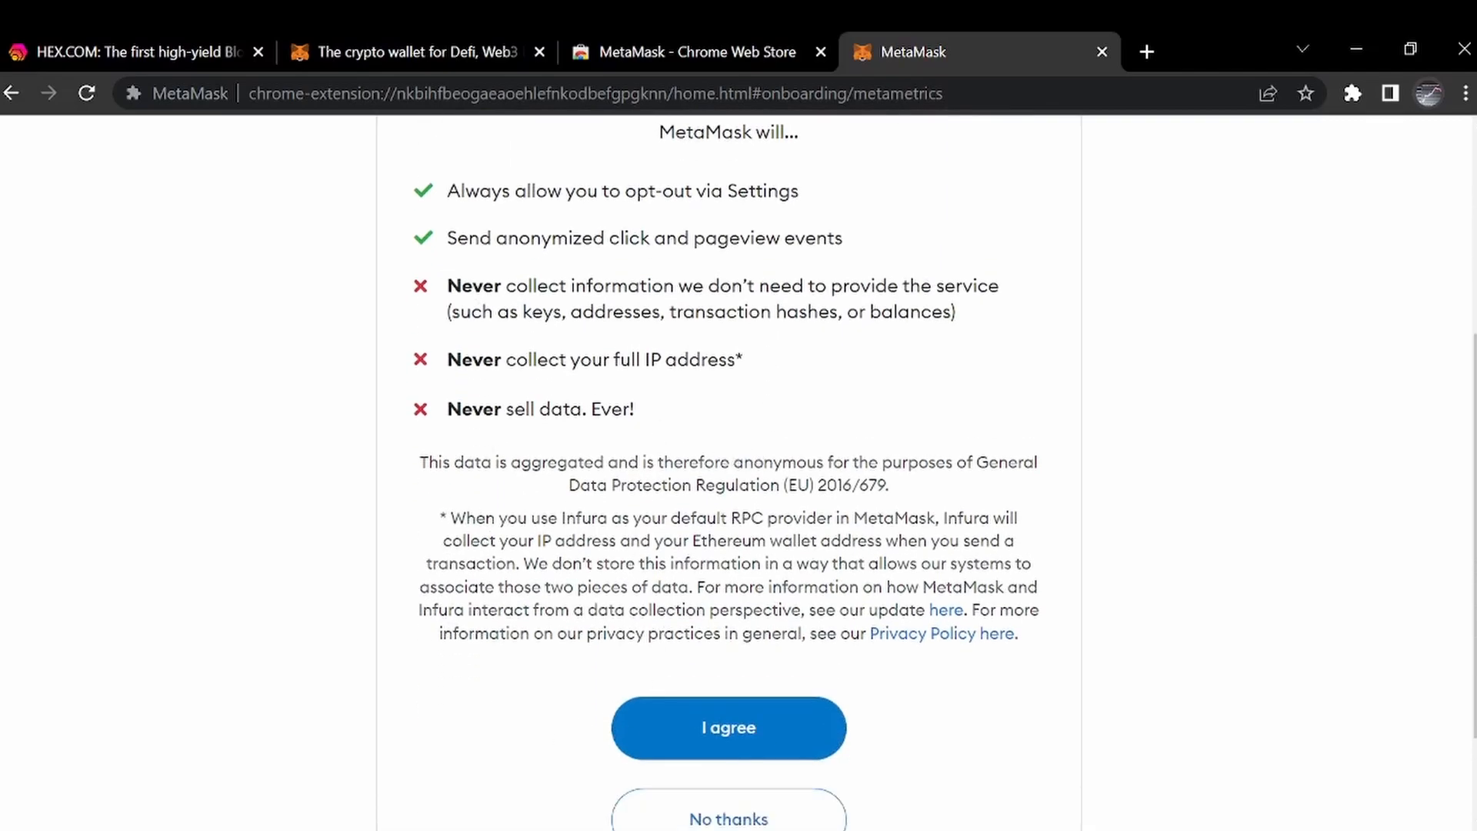
scroll(606, 627, "down", 2)
left_click(696, 614)
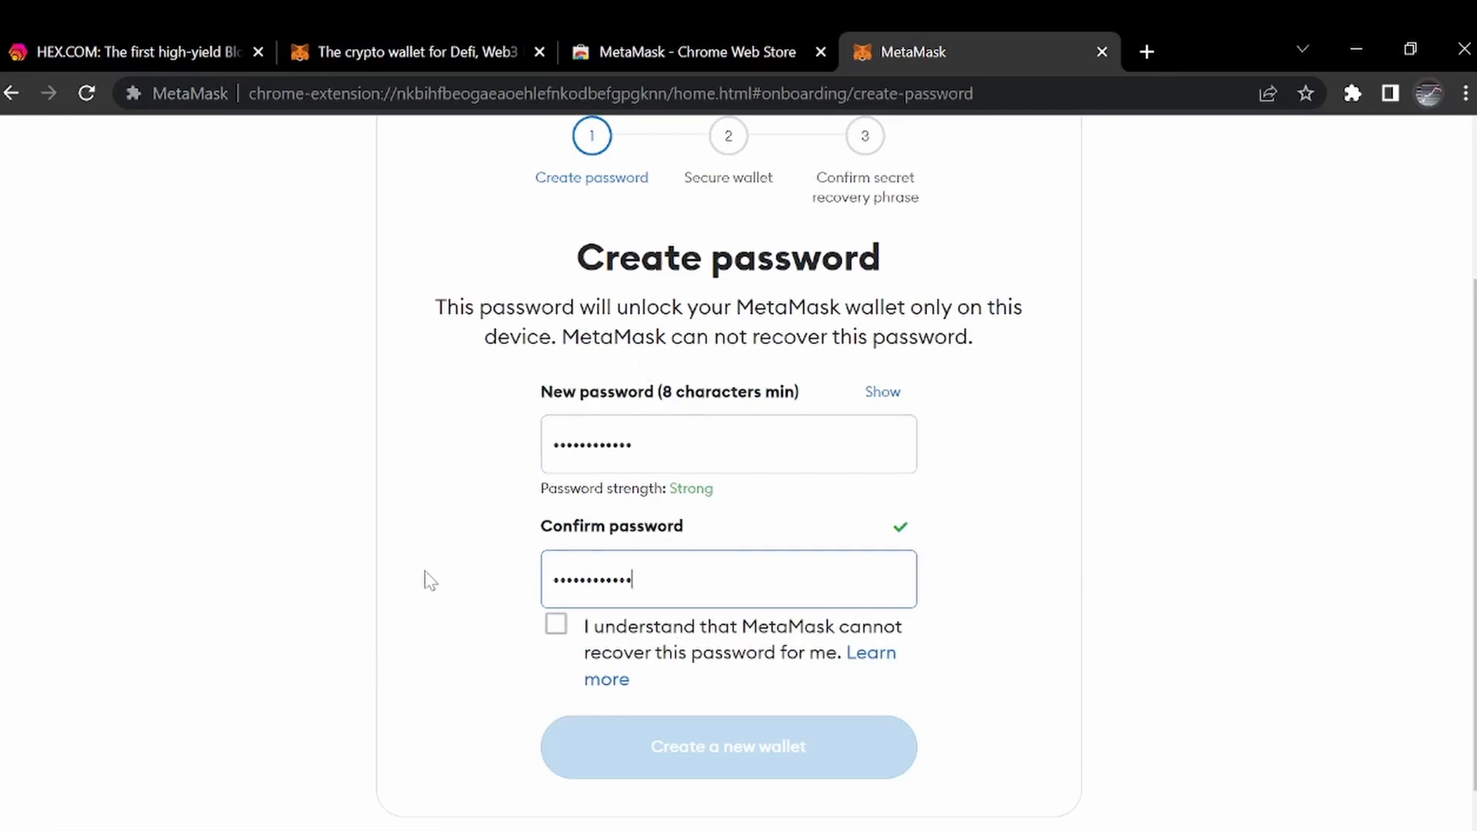
Acknowledge that MetaMask cannot recover the password and create the new wallet.
left_click(550, 627)
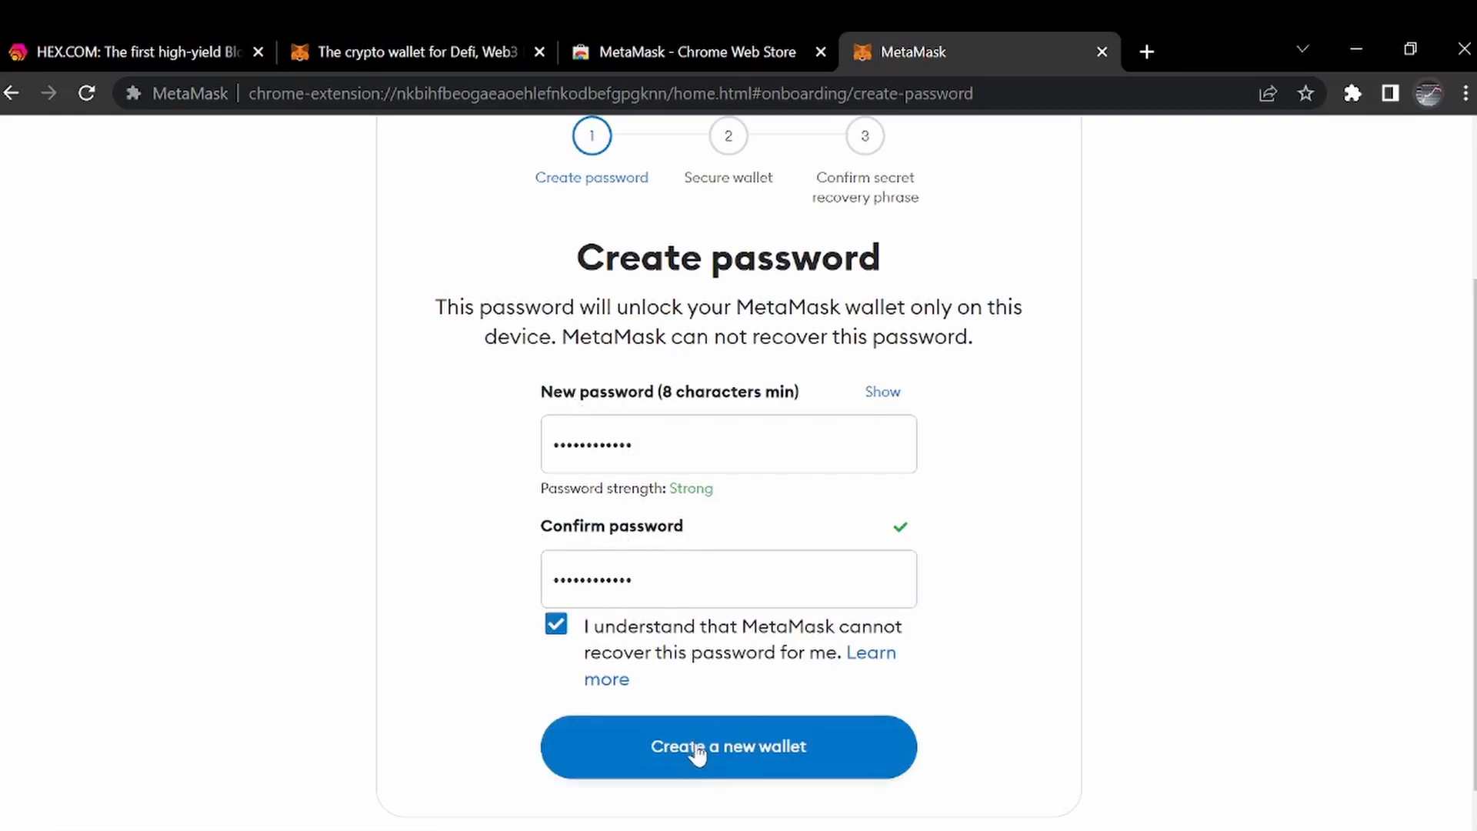
left_click(631, 754)
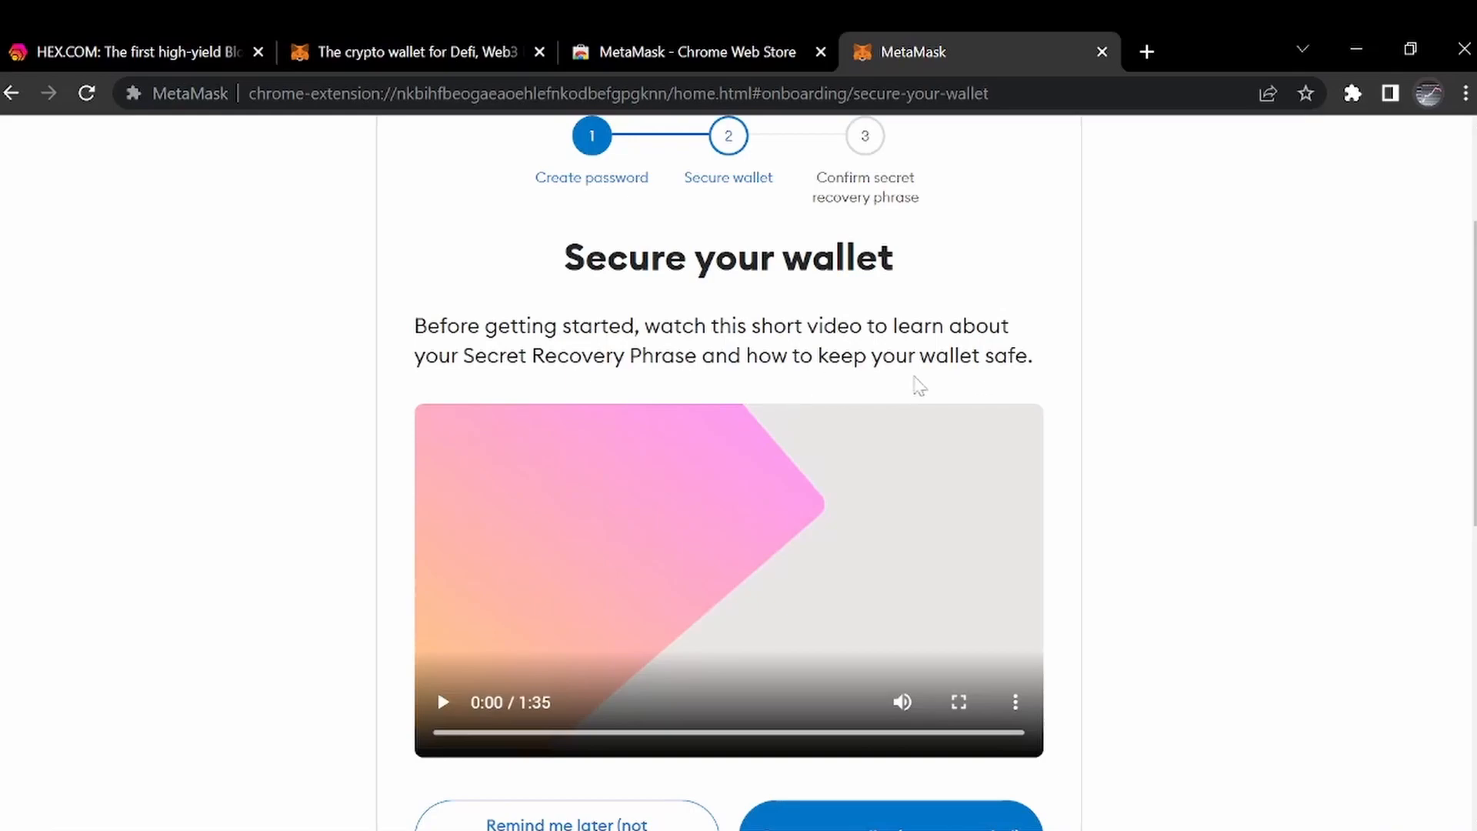
Watch the Secret Recovery Phrase video in full screen and return to the wallet security page.
scroll(337, 545, "down", 2)
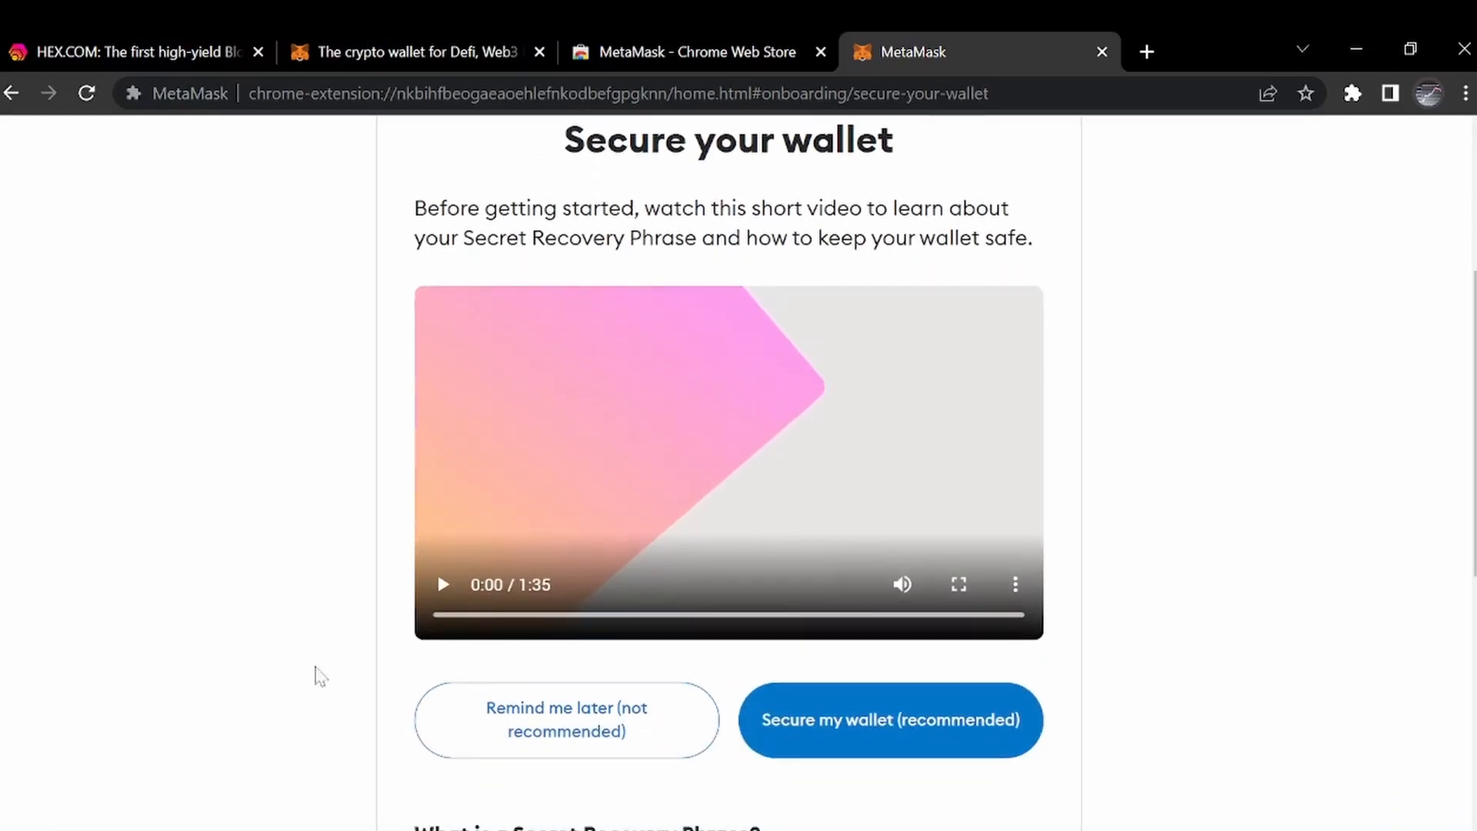
left_click(447, 587)
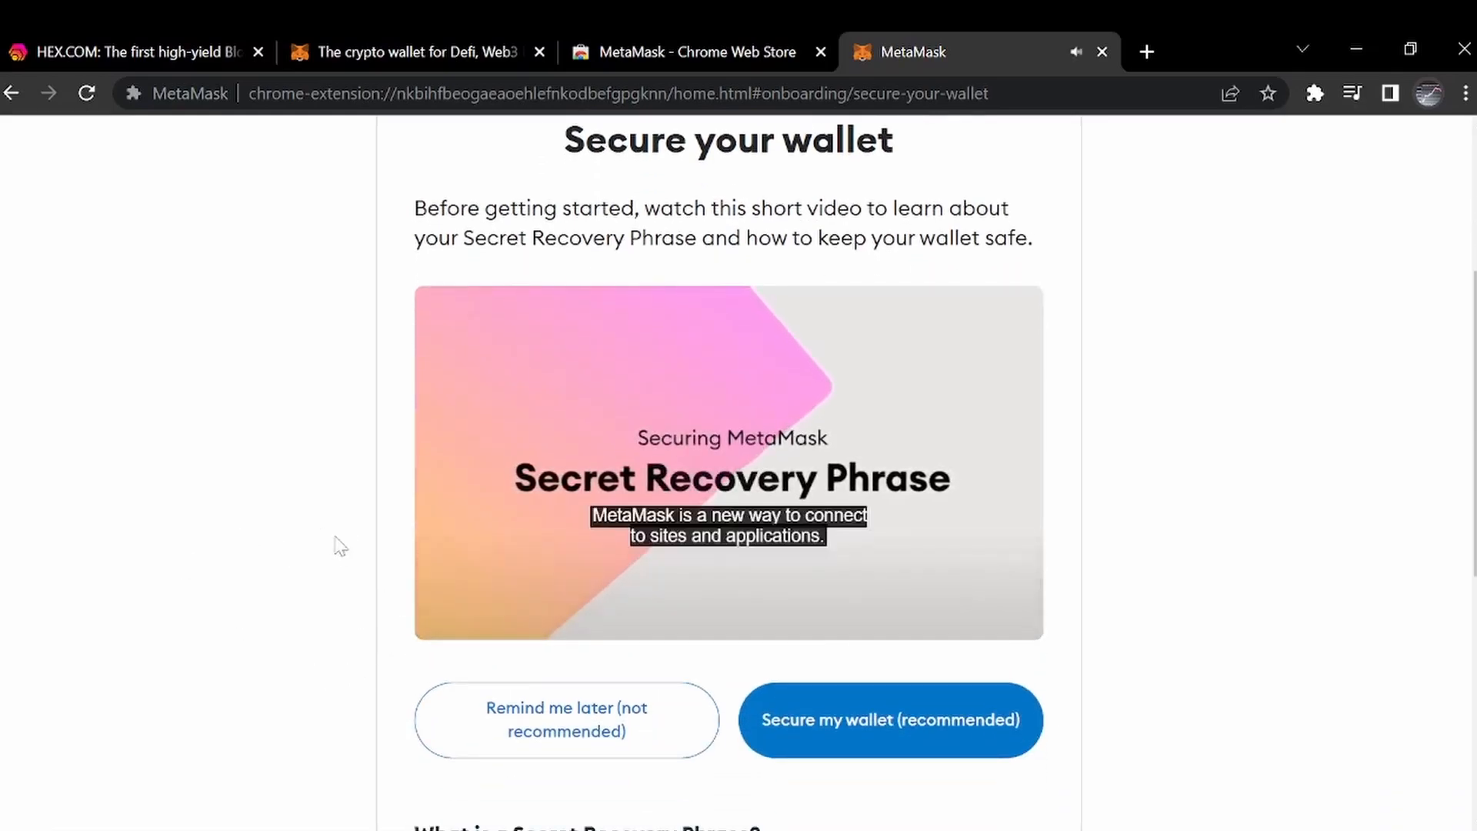
left_click(958, 585)
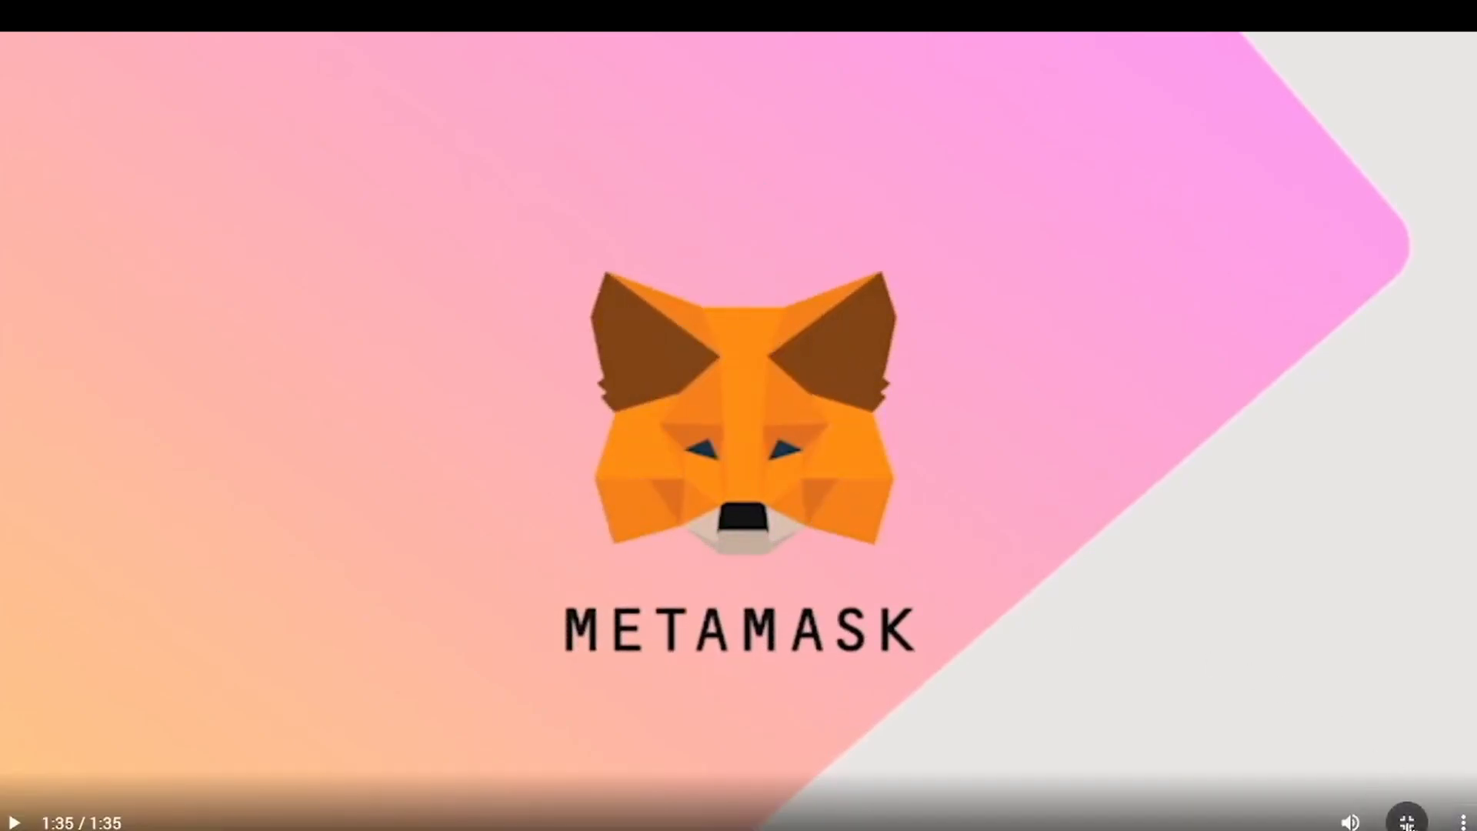
left_click(1407, 822)
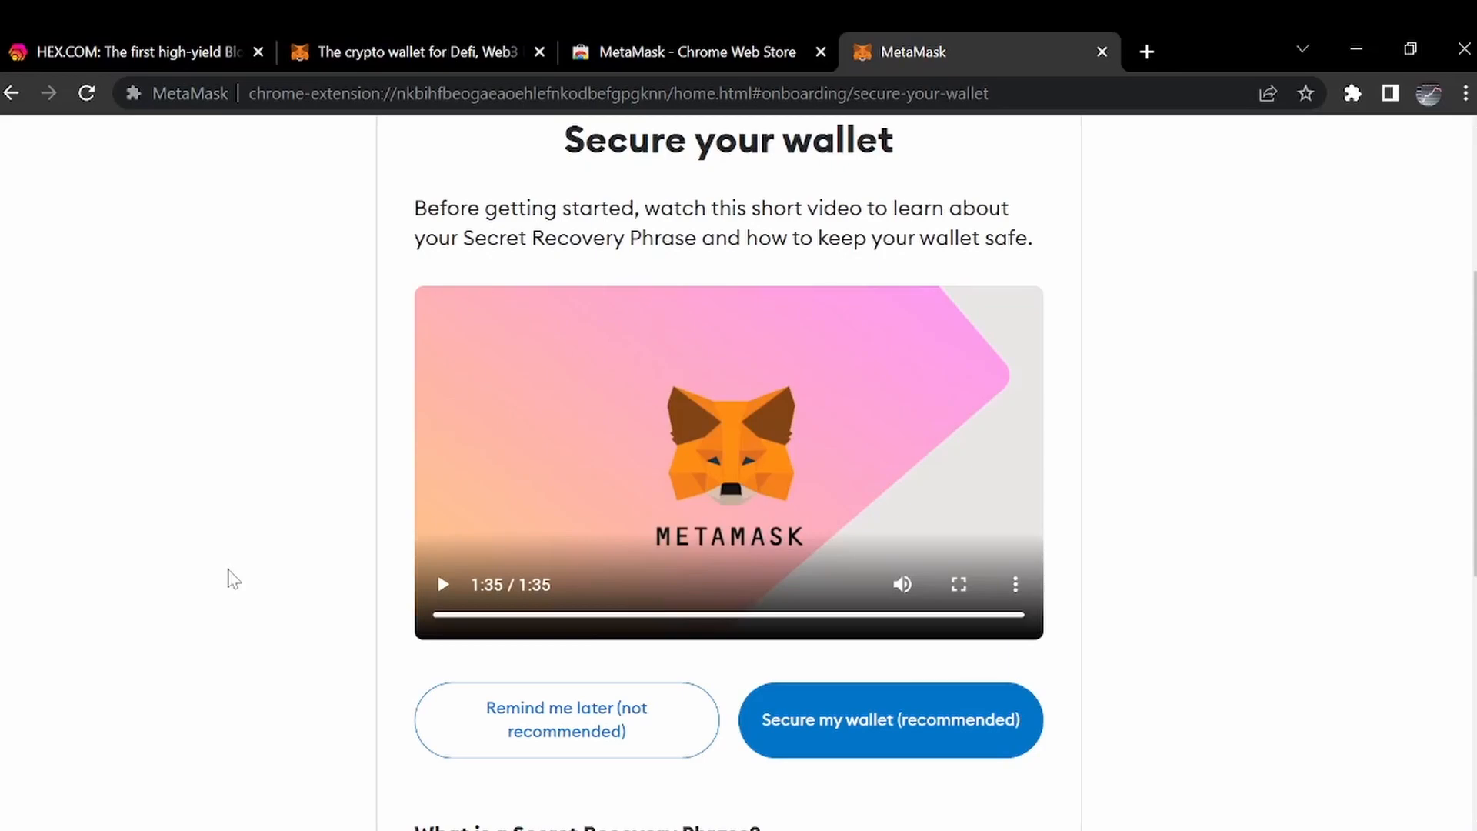
Read the Secret Recovery Phrase guidance and choose the recommended option to secure the wallet.
scroll(228, 578, "down", 2)
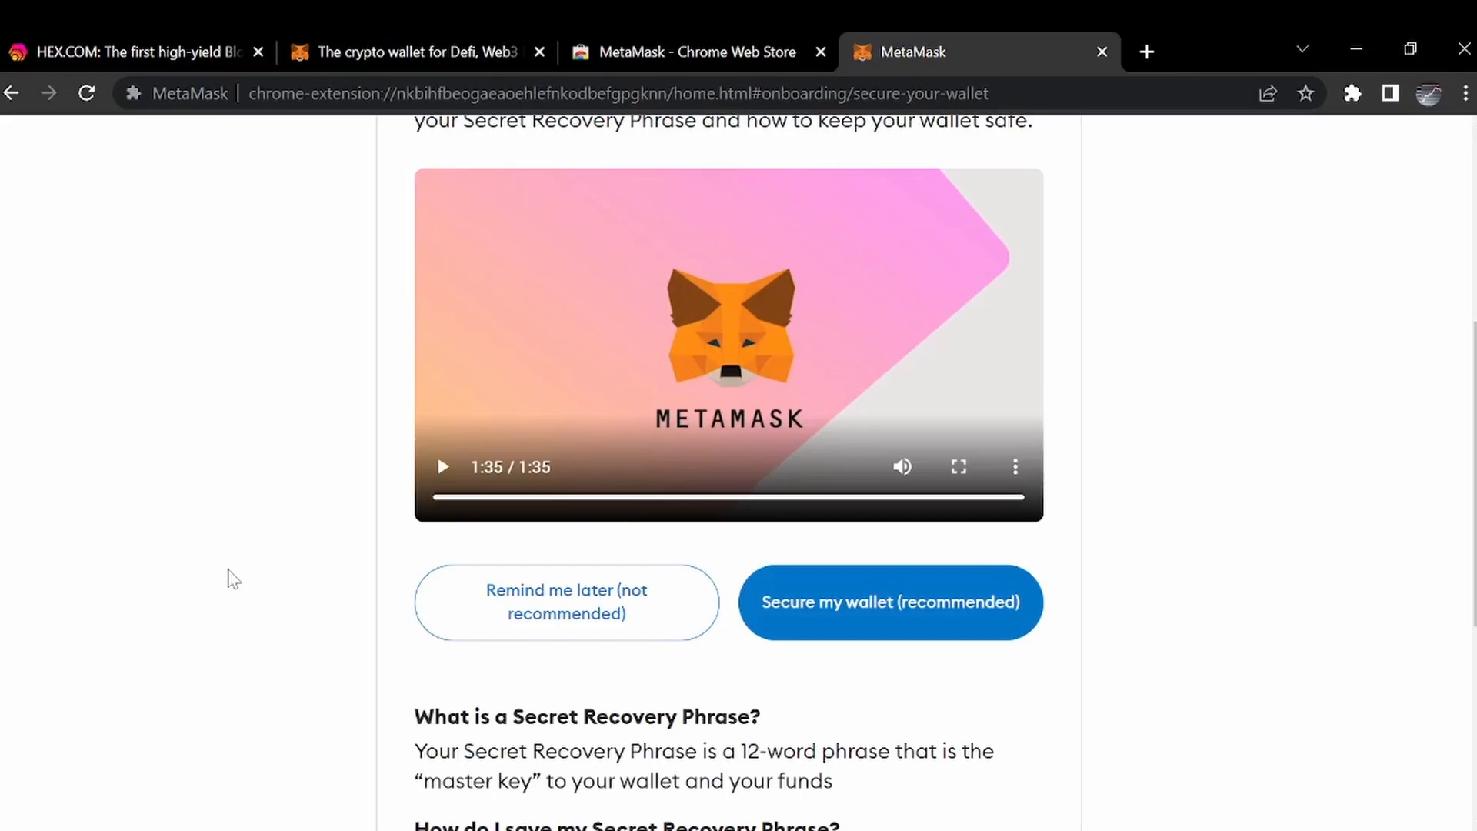
scroll(233, 578, "down", 3)
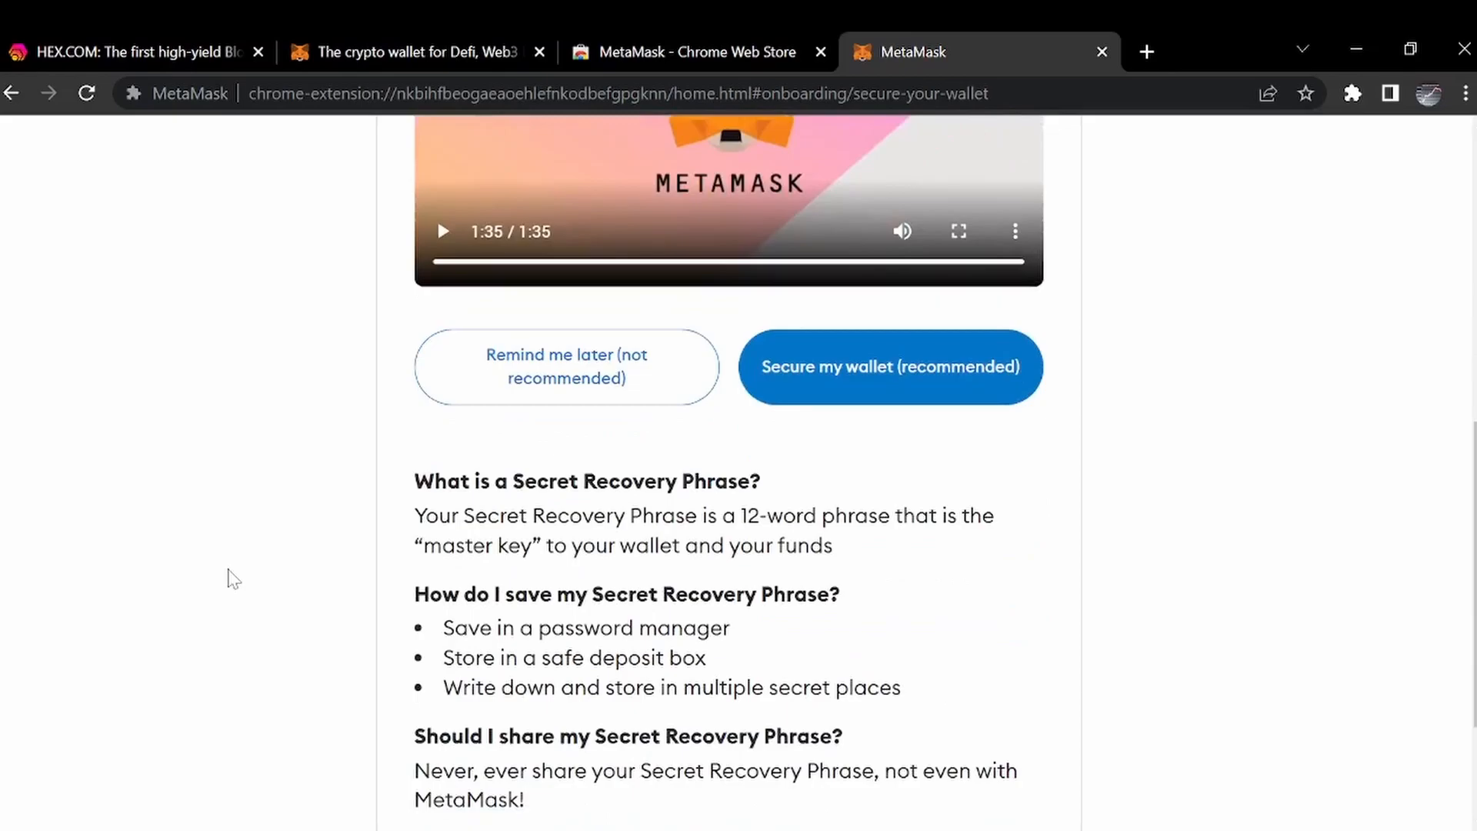
scroll(820, 770, "up", 5)
left_click(820, 769)
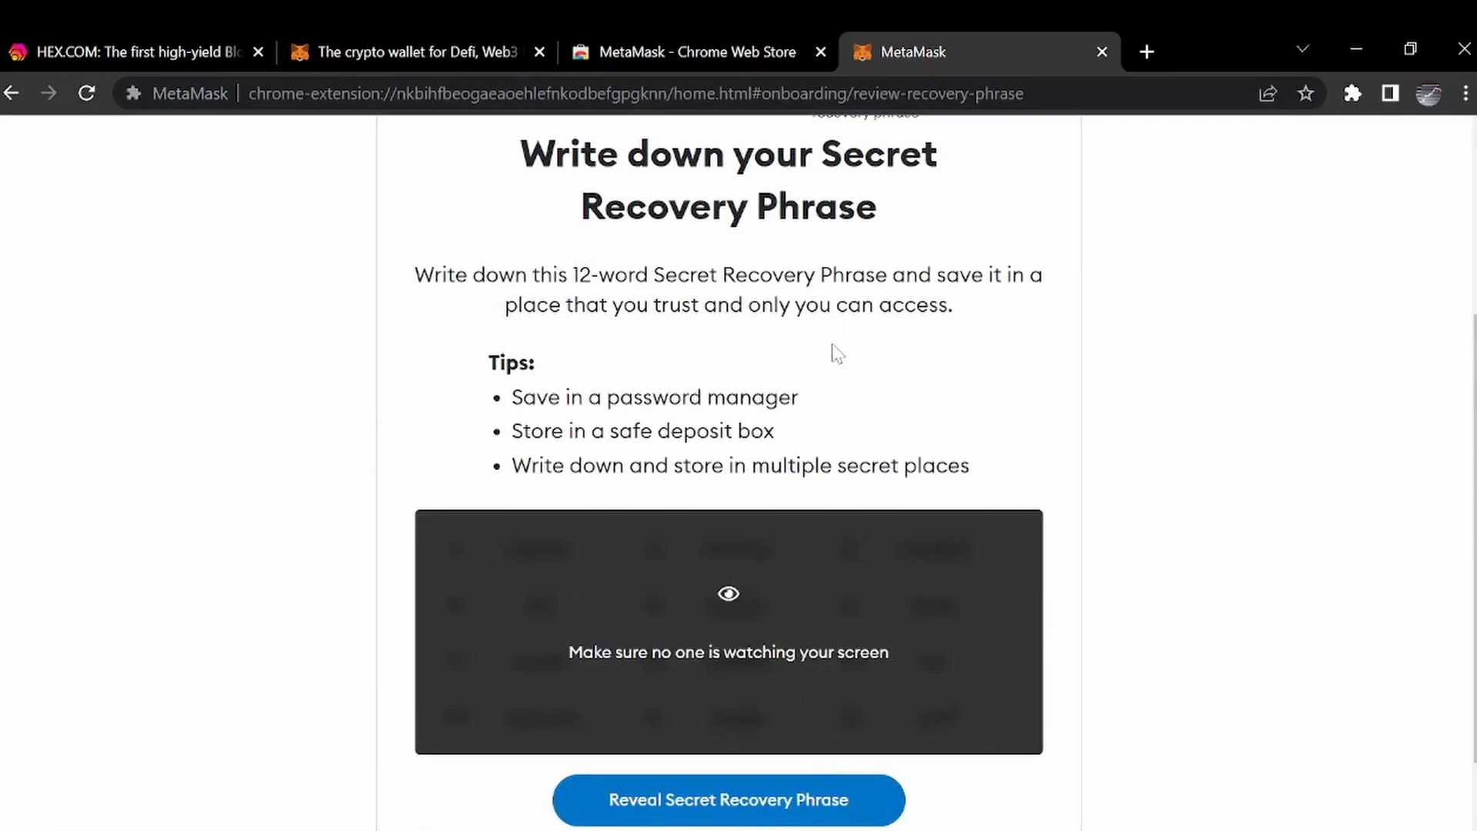
Reveal the wallet's Secret Recovery Phrase and copy it to the clipboard.
scroll(837, 354, "down", 1)
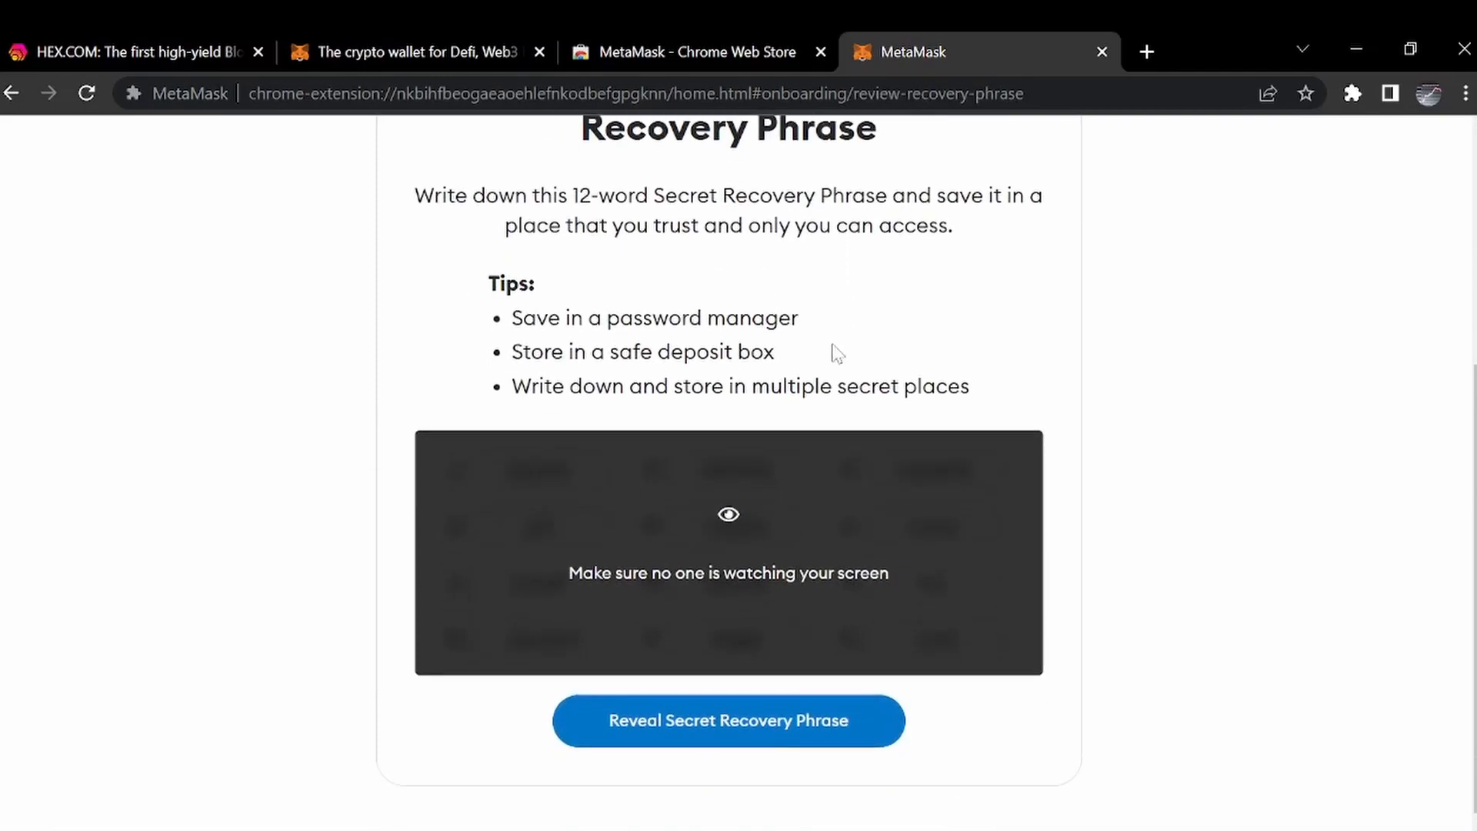
left_click(737, 727)
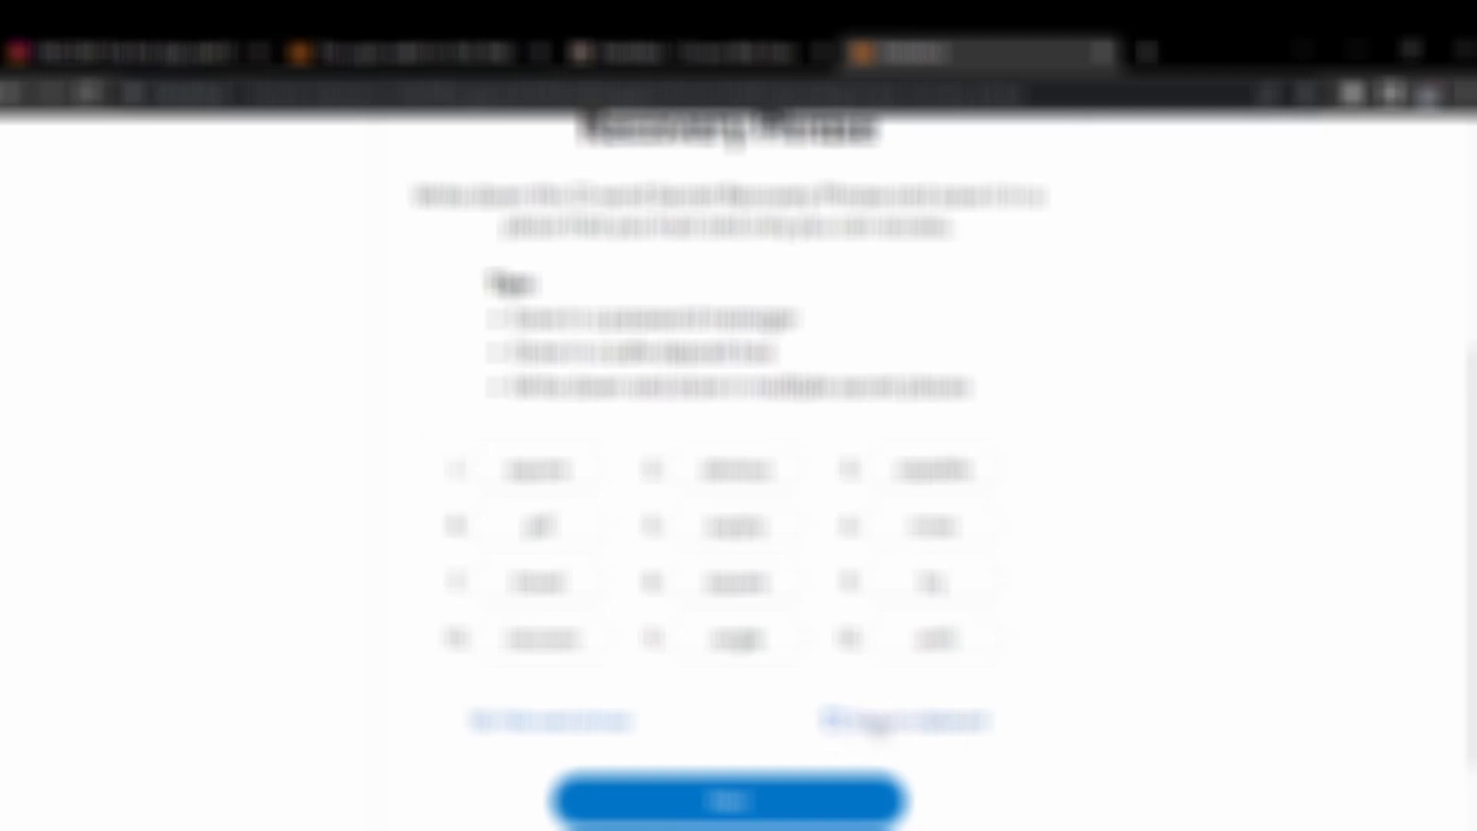
left_click(879, 727)
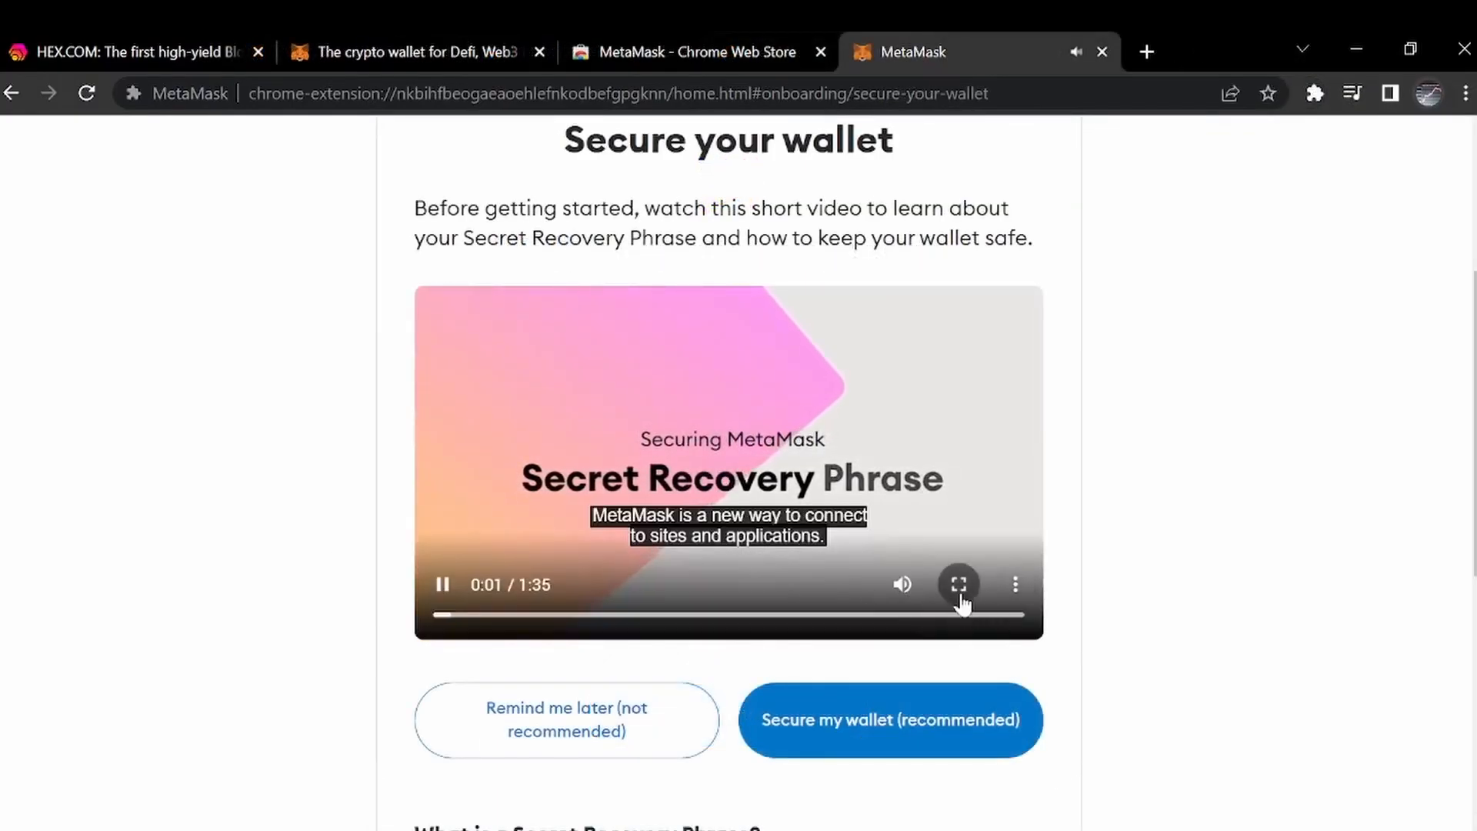
left_click(957, 583)
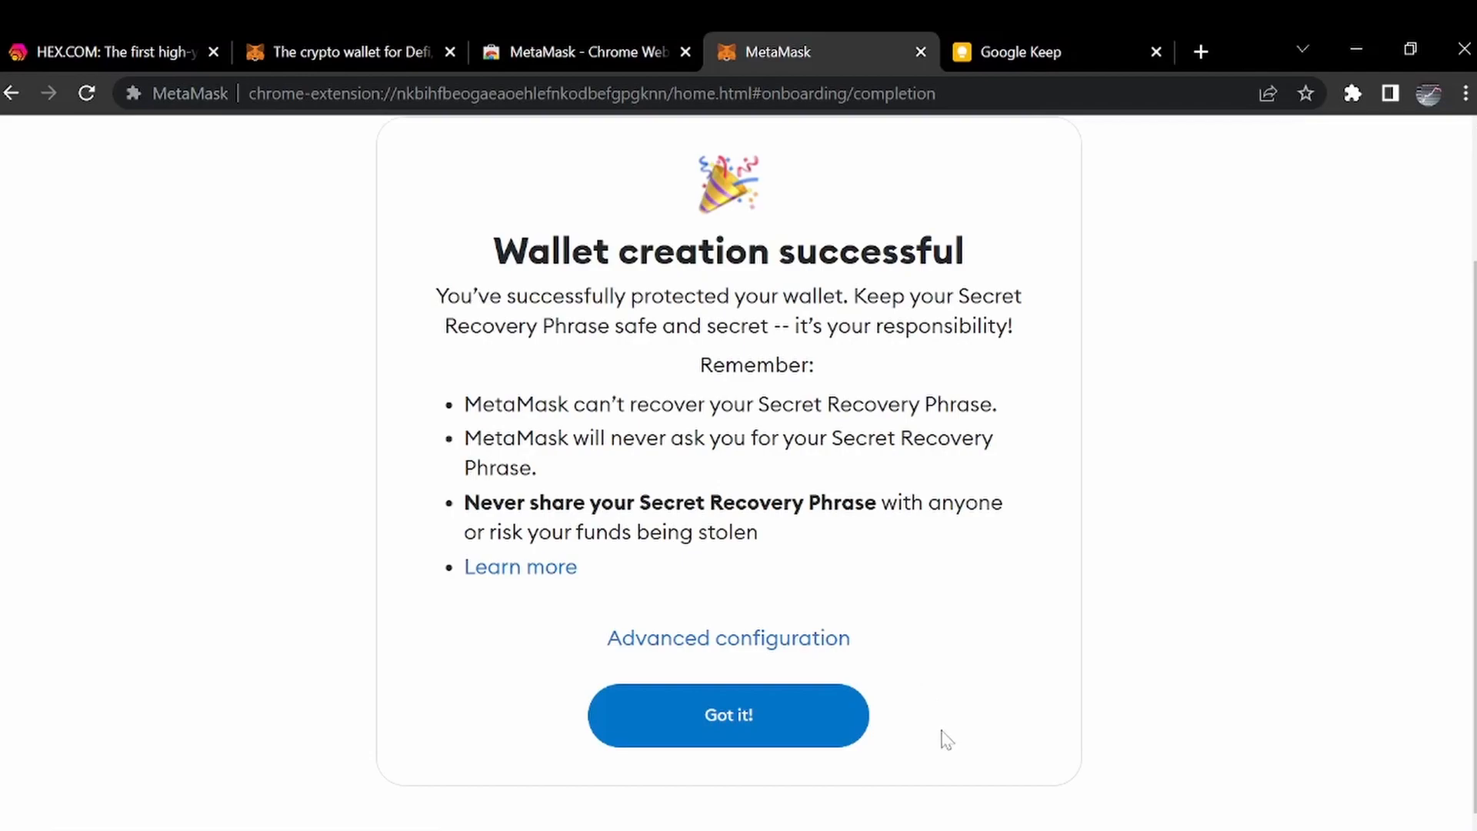
Acknowledge the wallet creation notice and pin the MetaMask extension in the browser.
left_click(737, 721)
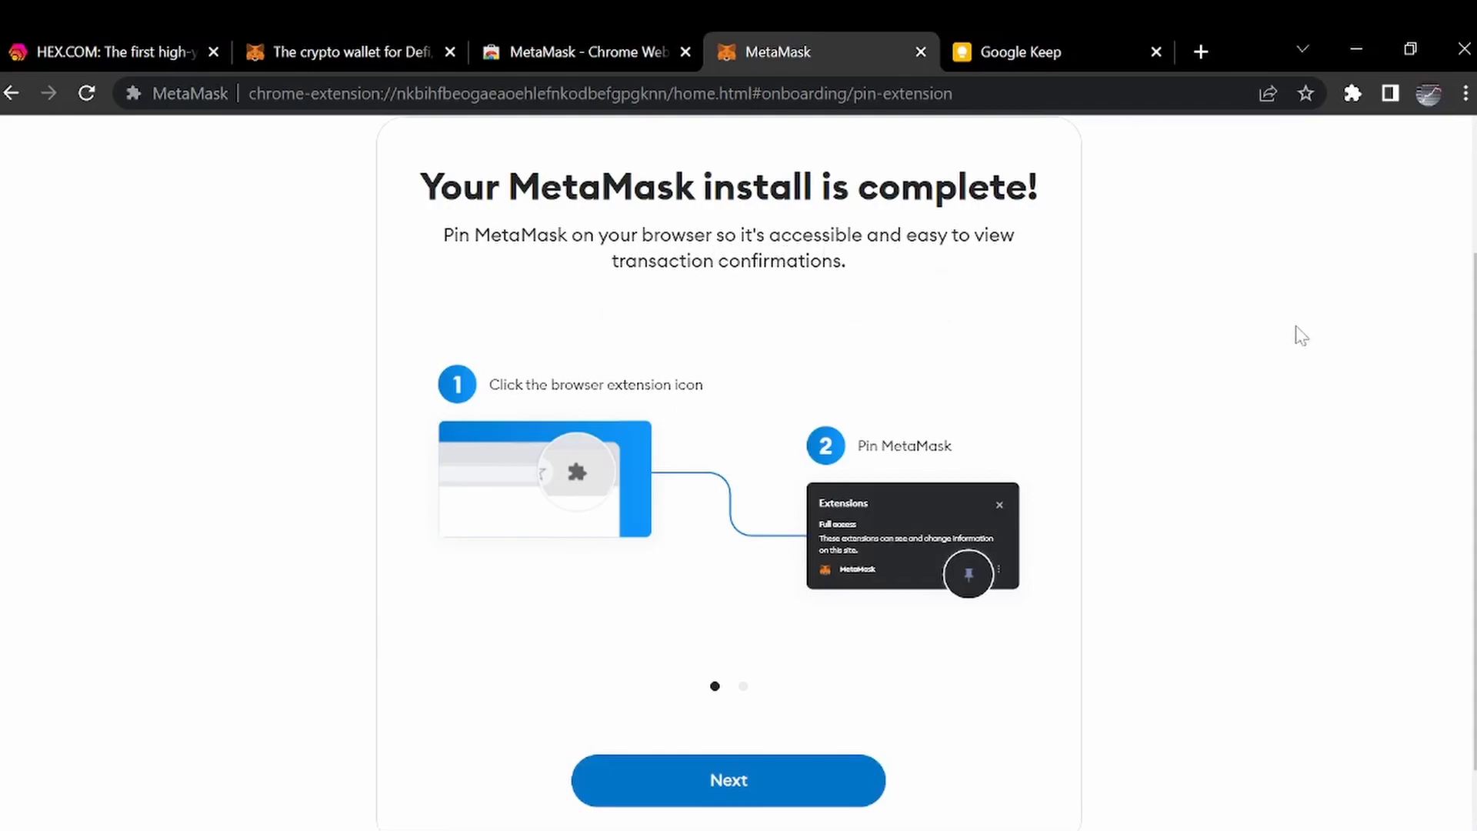
scroll(764, 615, "down", 1)
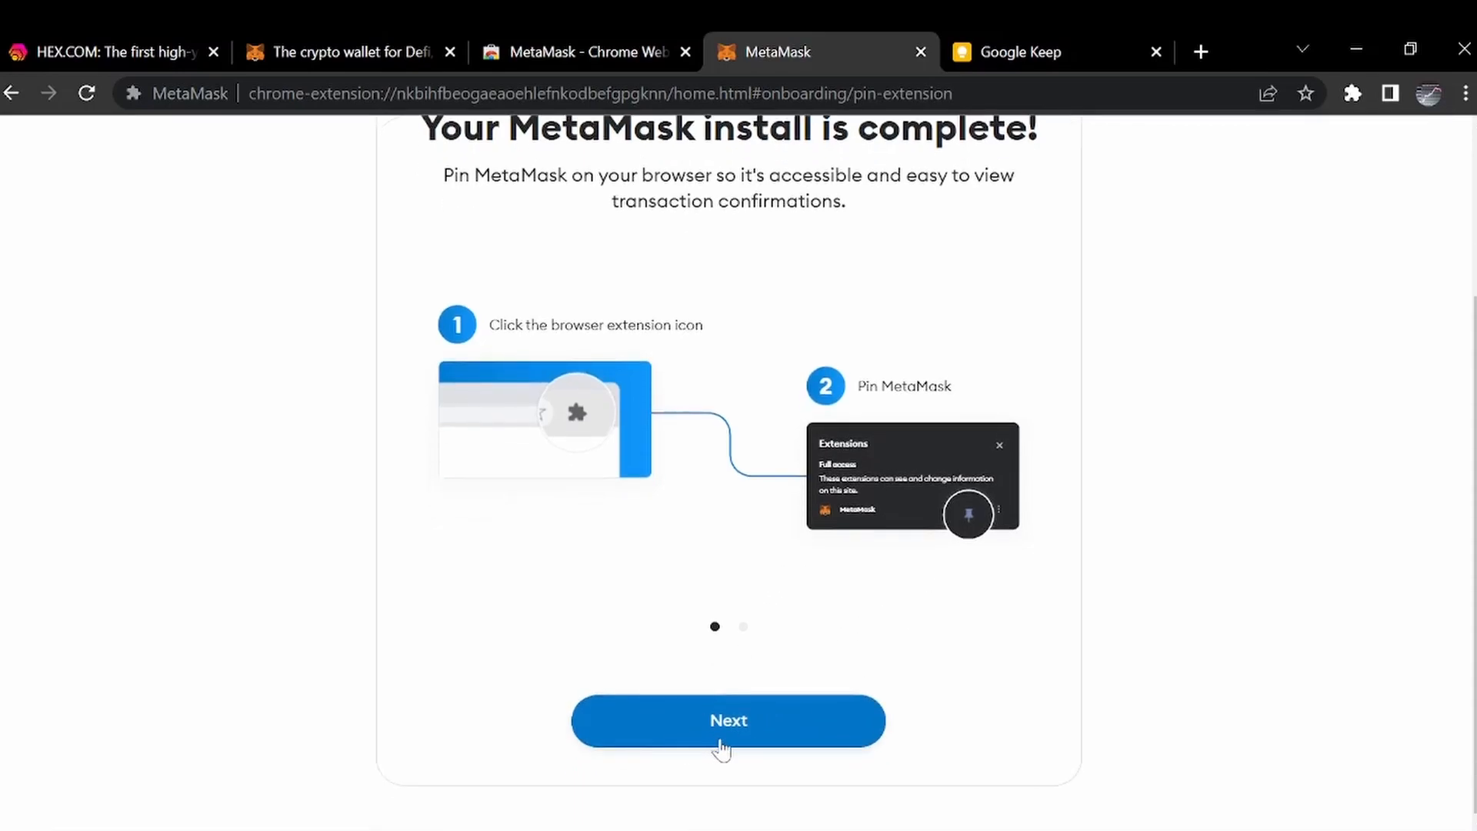
left_click(1353, 94)
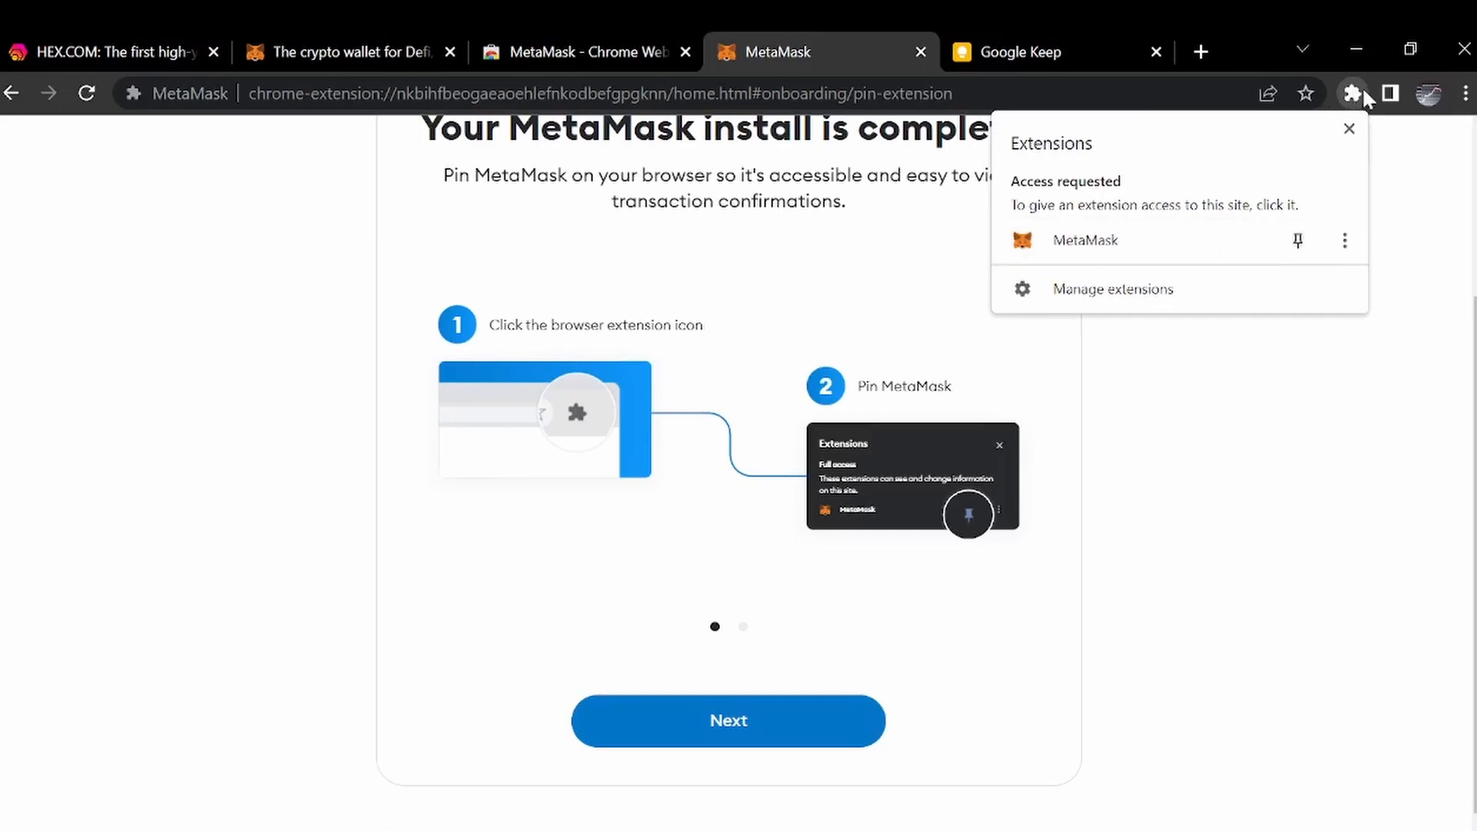
left_click(1300, 254)
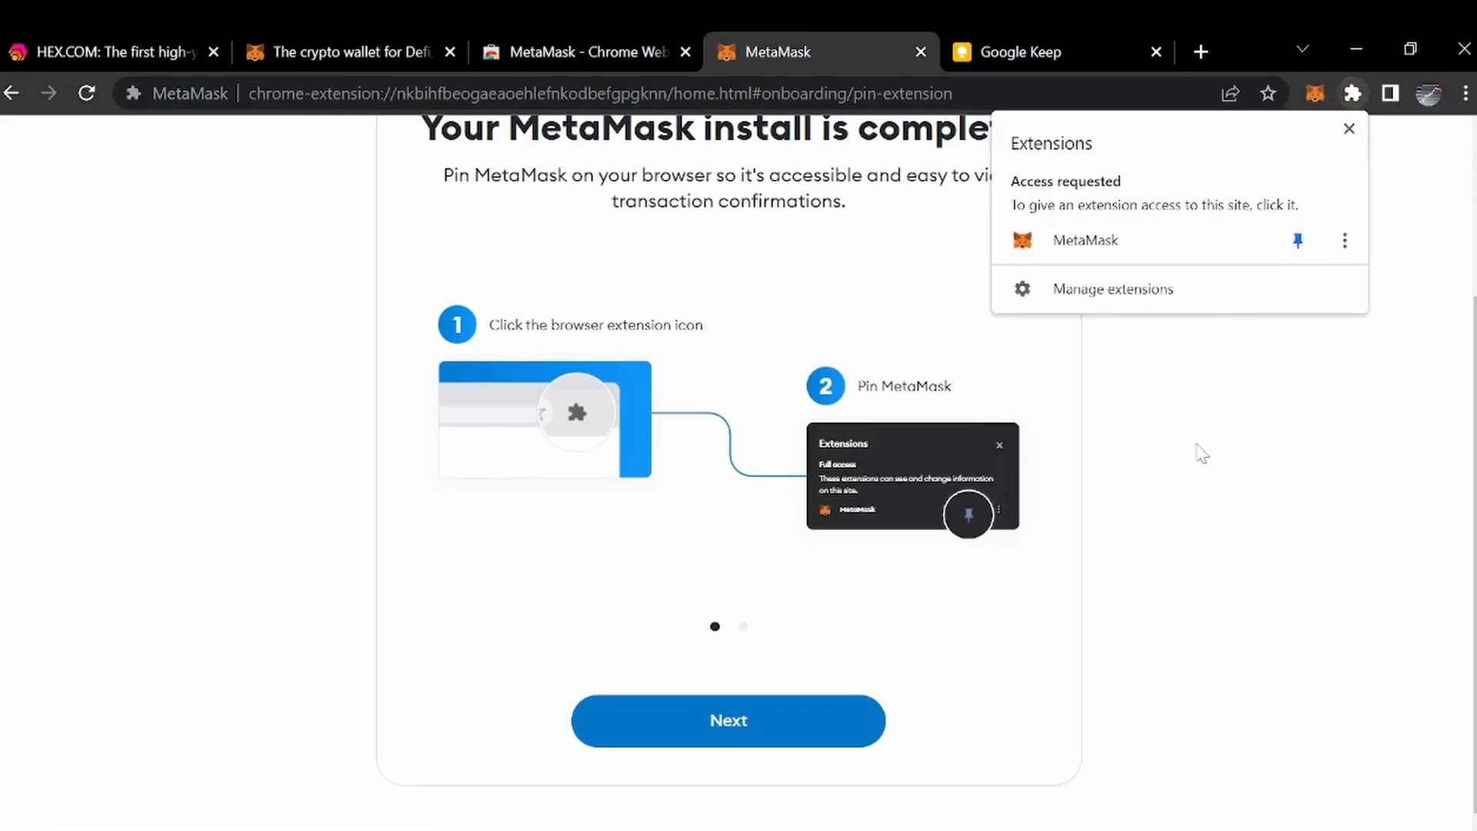
left_click(1349, 129)
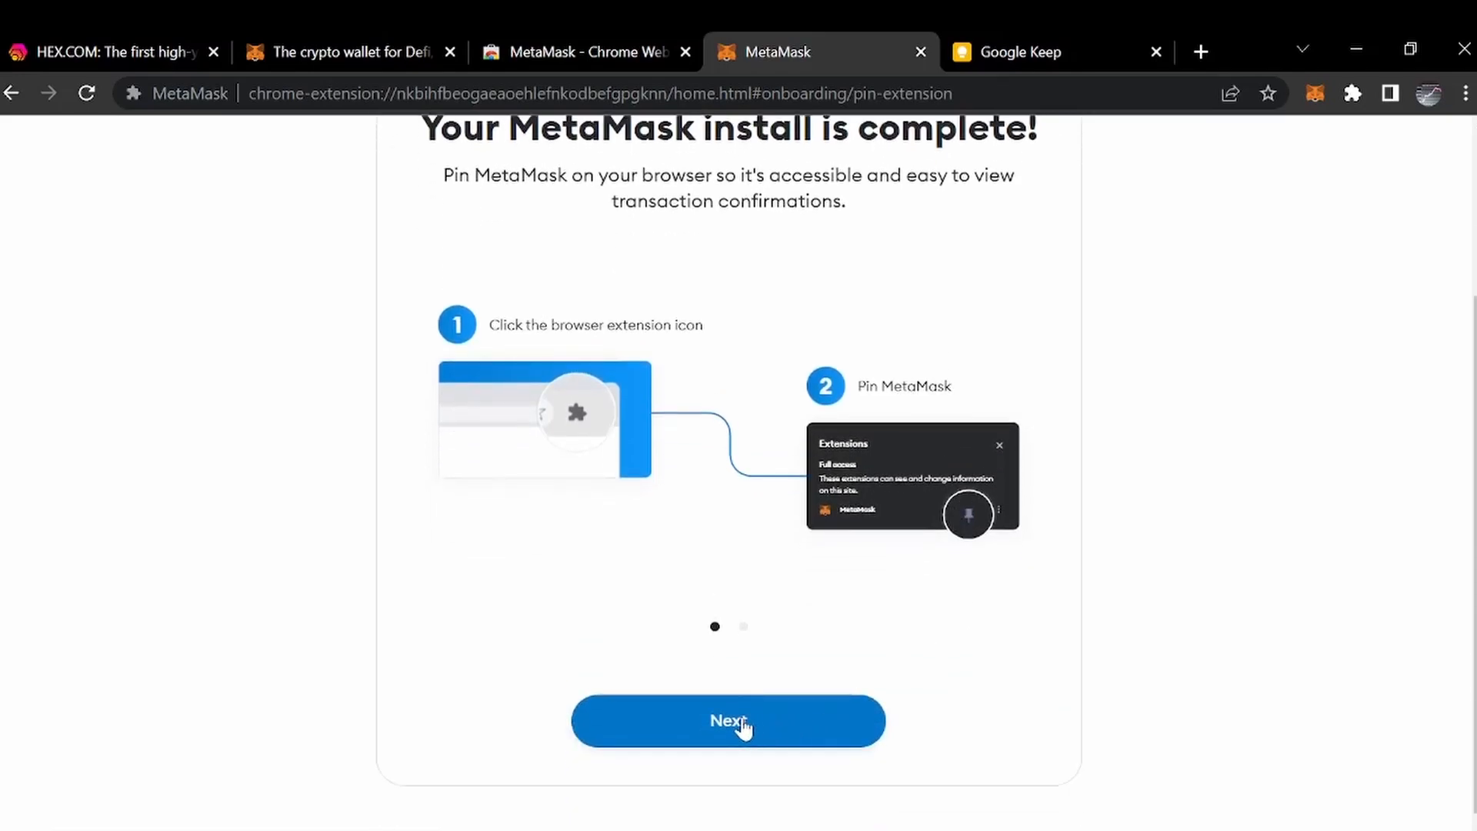
Go through the remaining pages of the install completion guide and finish the MetaMask onboarding.
left_click(758, 725)
scroll(1000, 619, "up", 3)
scroll(624, 389, "down", 2)
scroll(933, 425, "up", 2)
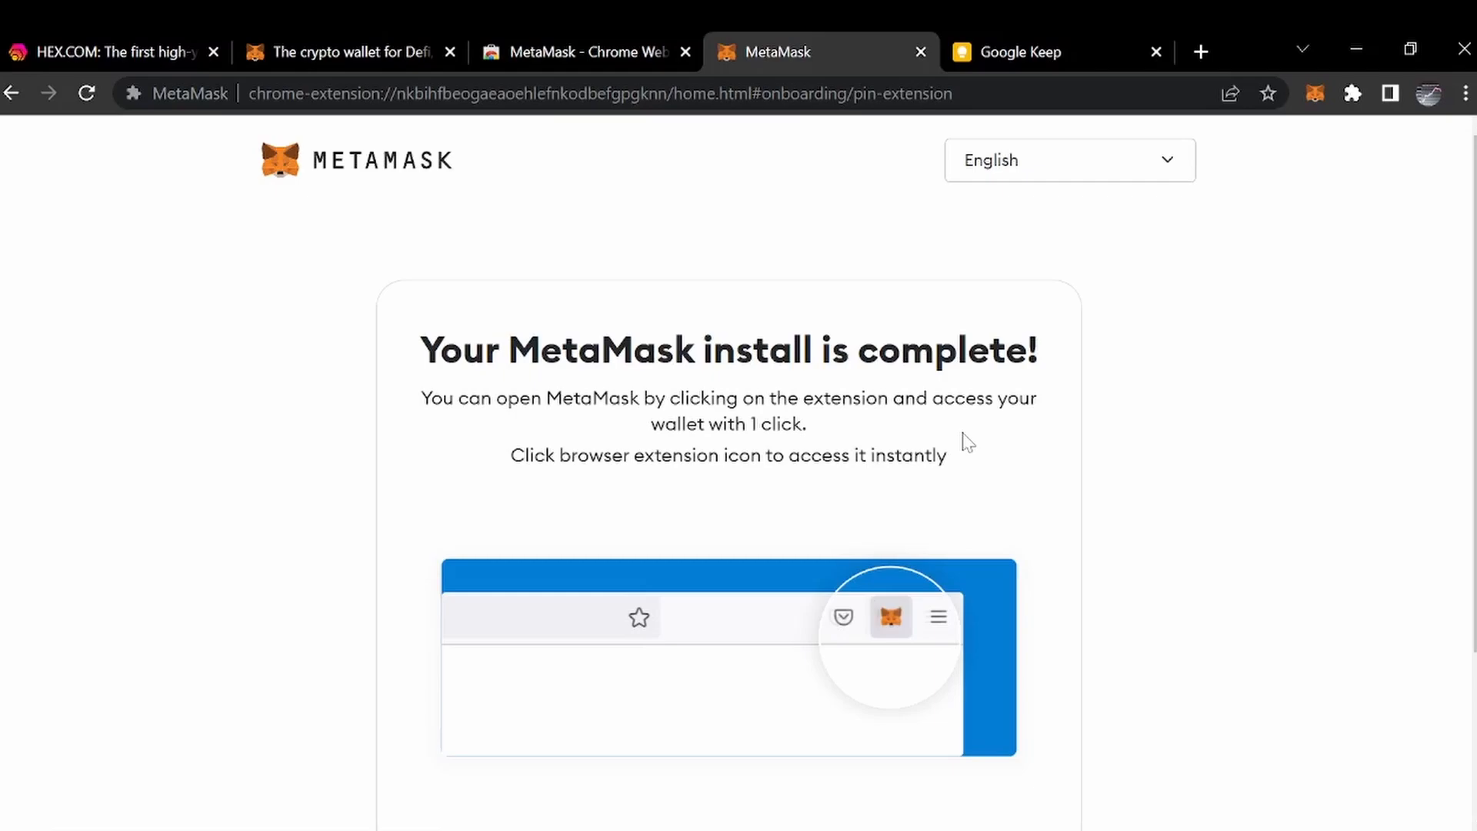
scroll(968, 431, "down", 2)
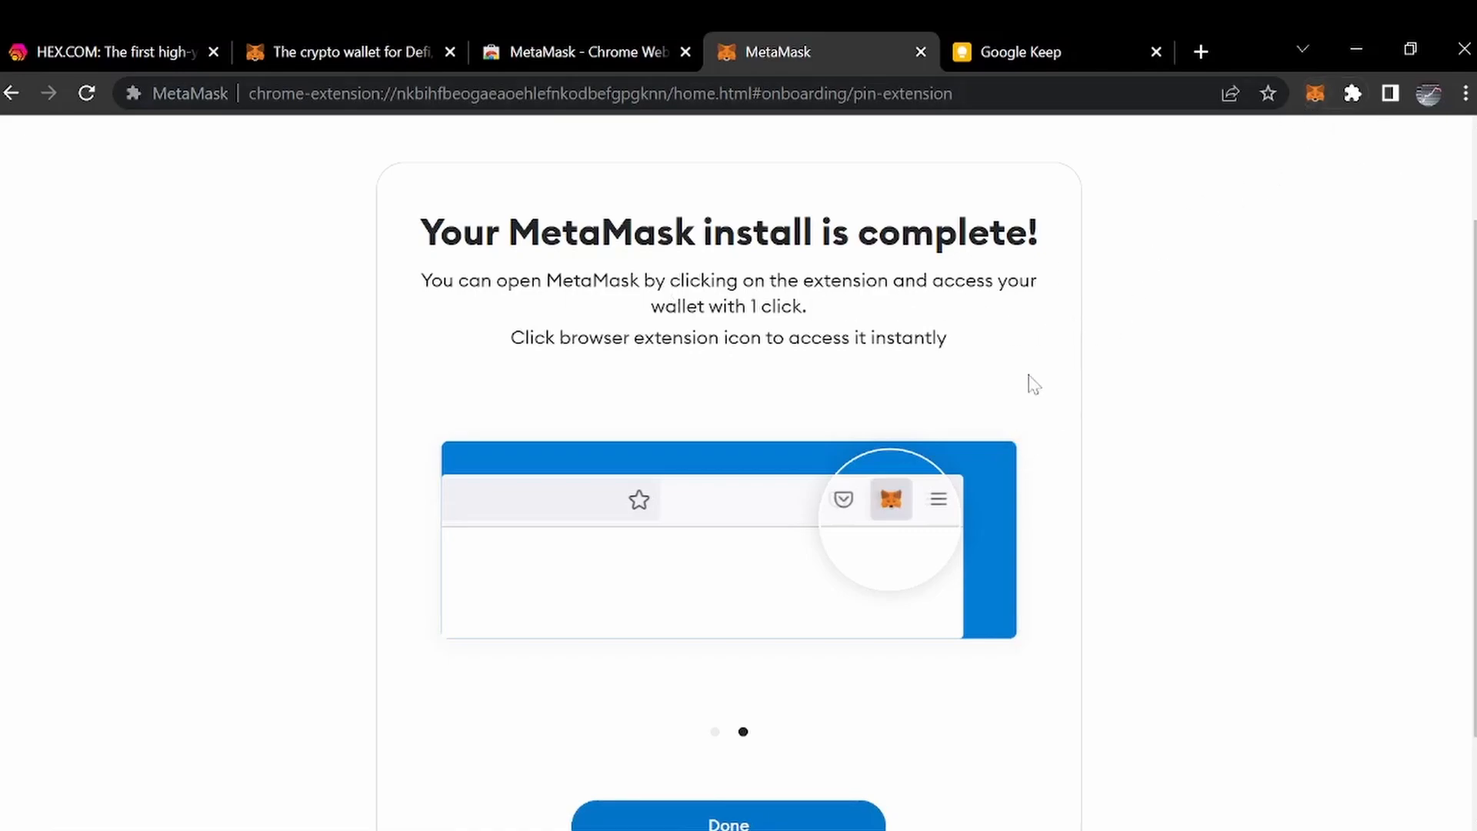
scroll(1033, 383, "down", 2)
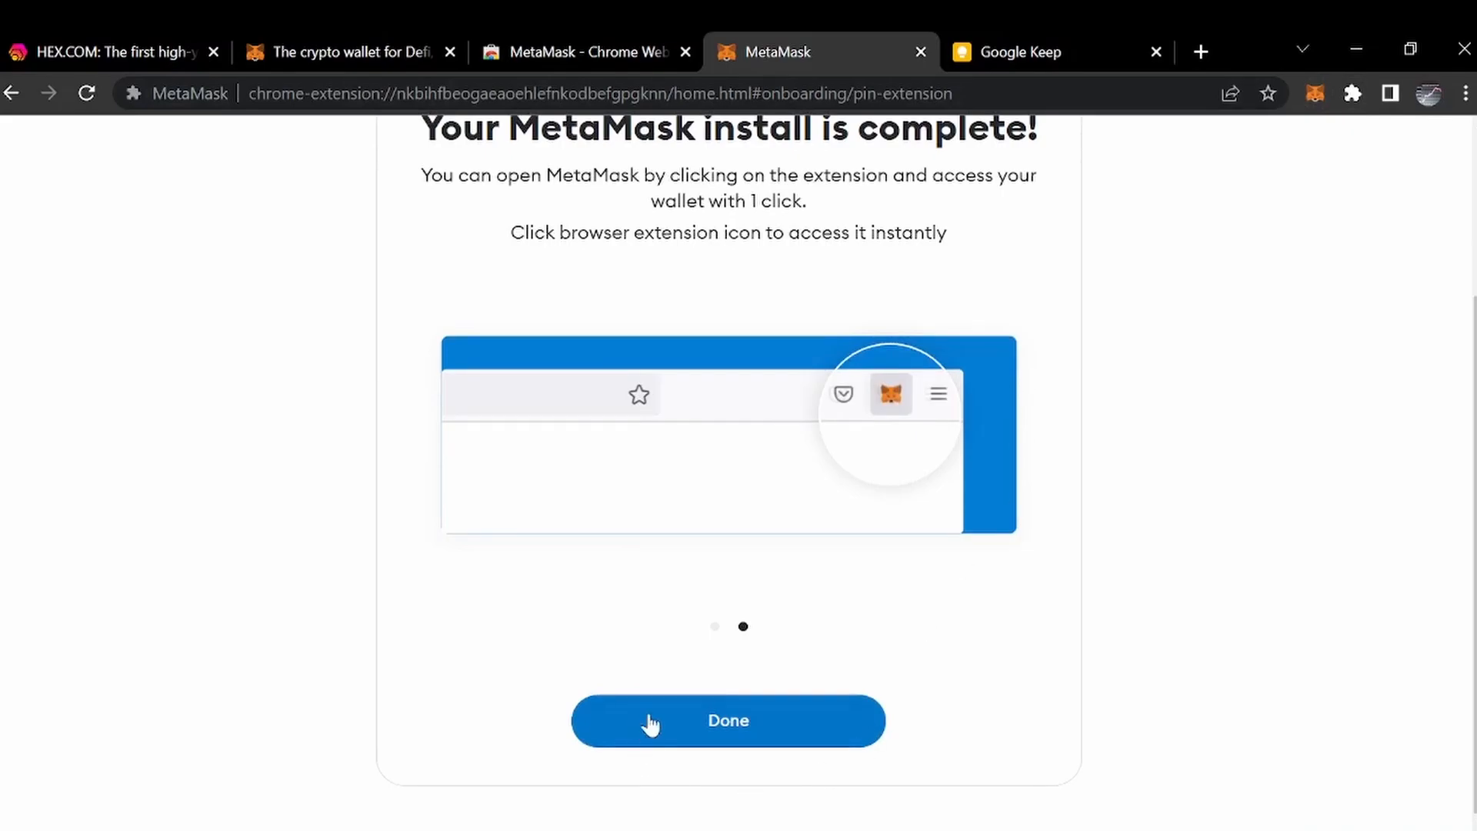
left_click(715, 724)
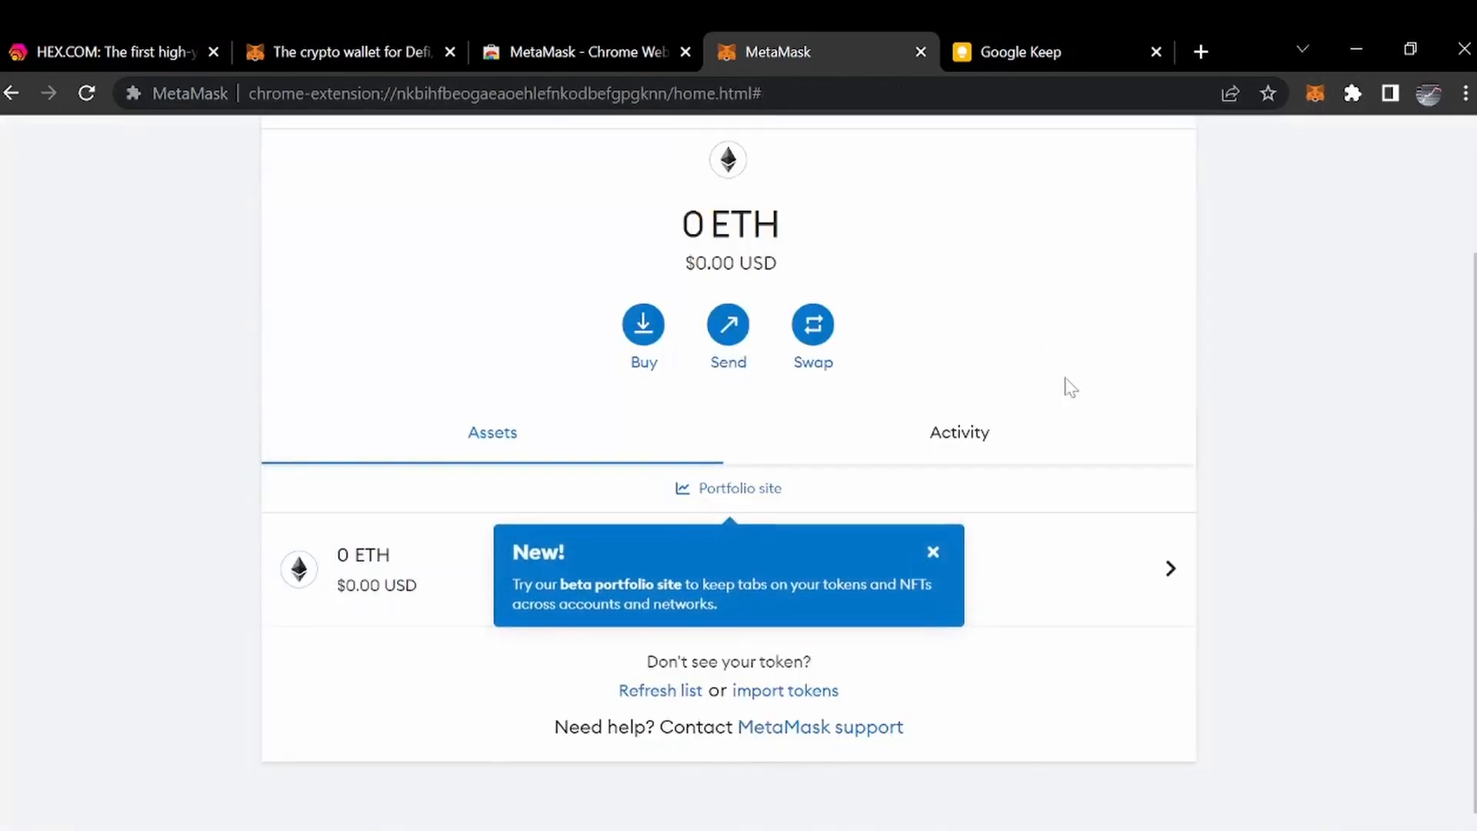
From the wallet's Deposit ETH options, dismiss the beta portfolio site notice and continue to MoonPay.
scroll(1066, 386, "up", 2)
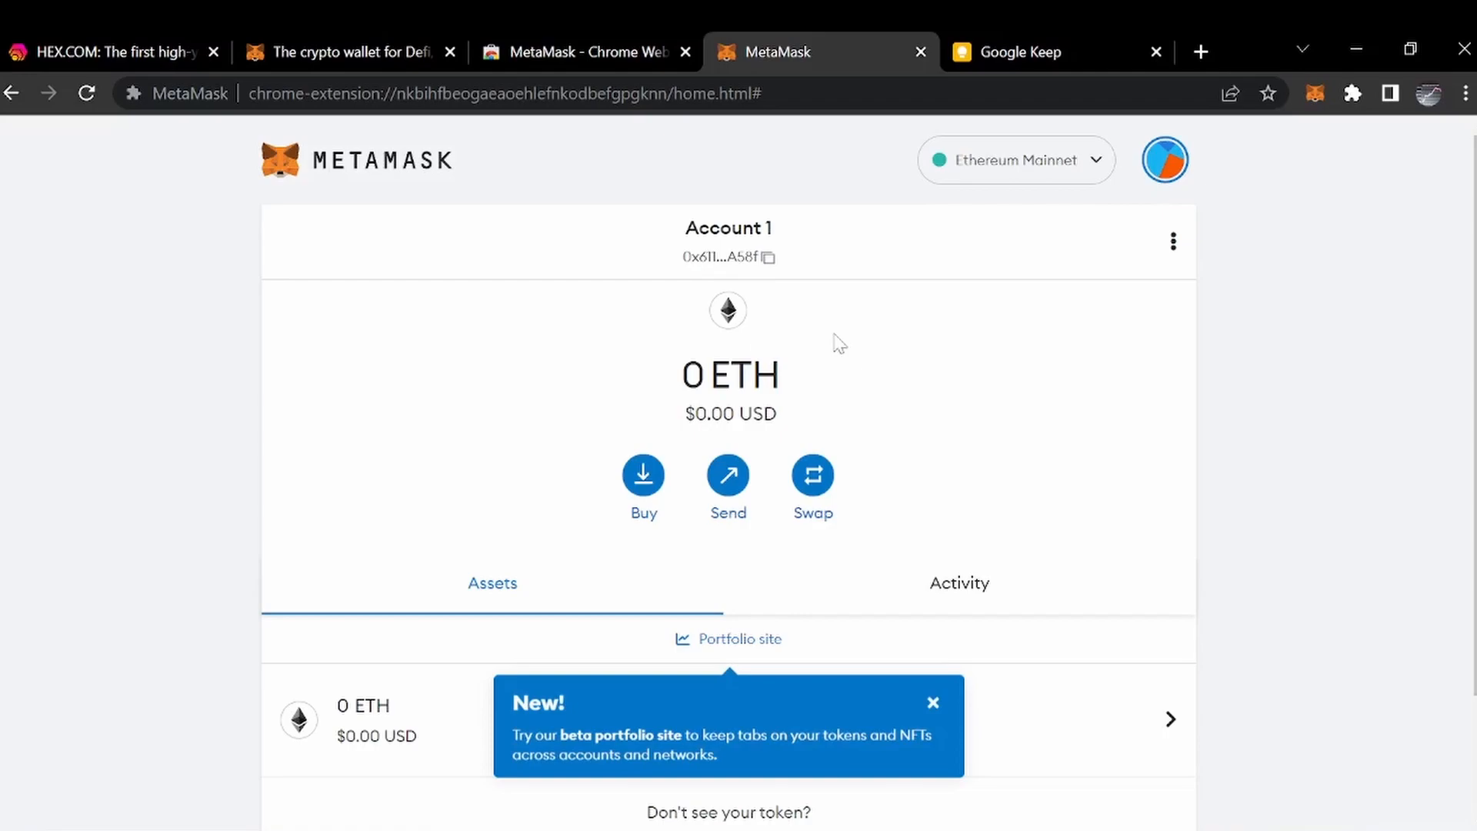
scroll(846, 323, "down", 2)
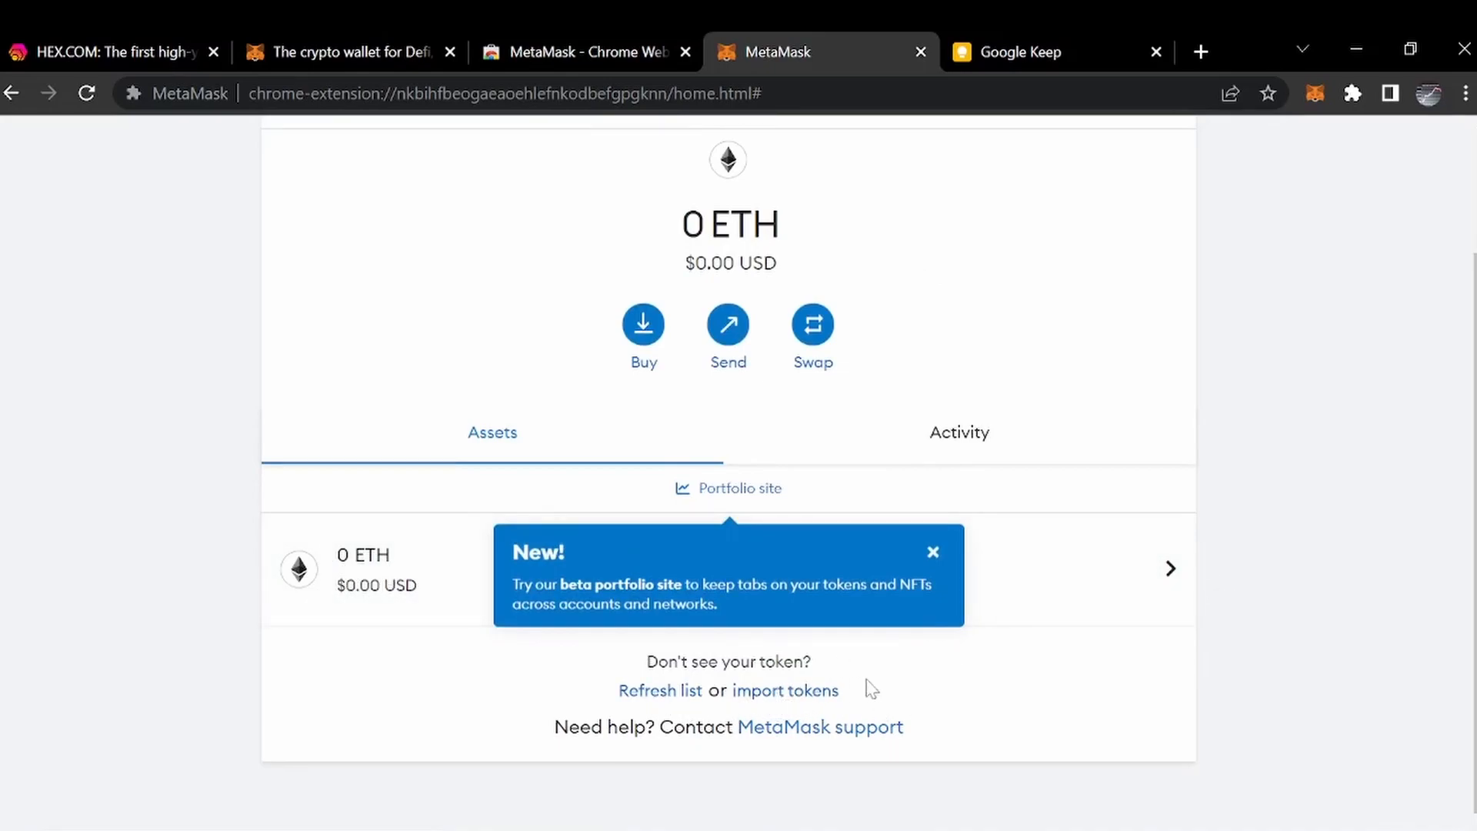
scroll(1077, 423, "up", 2)
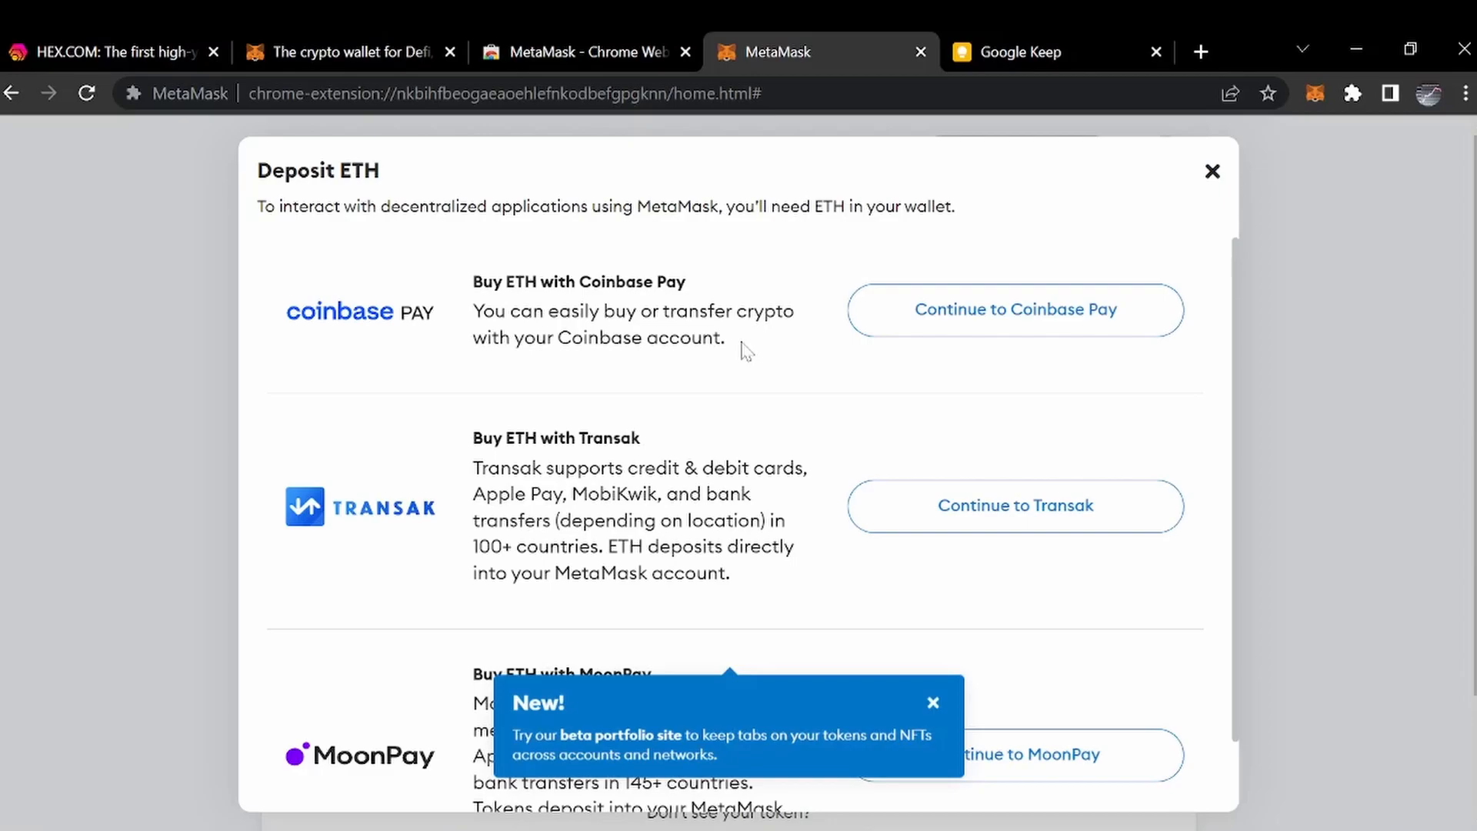
scroll(743, 351, "down", 1)
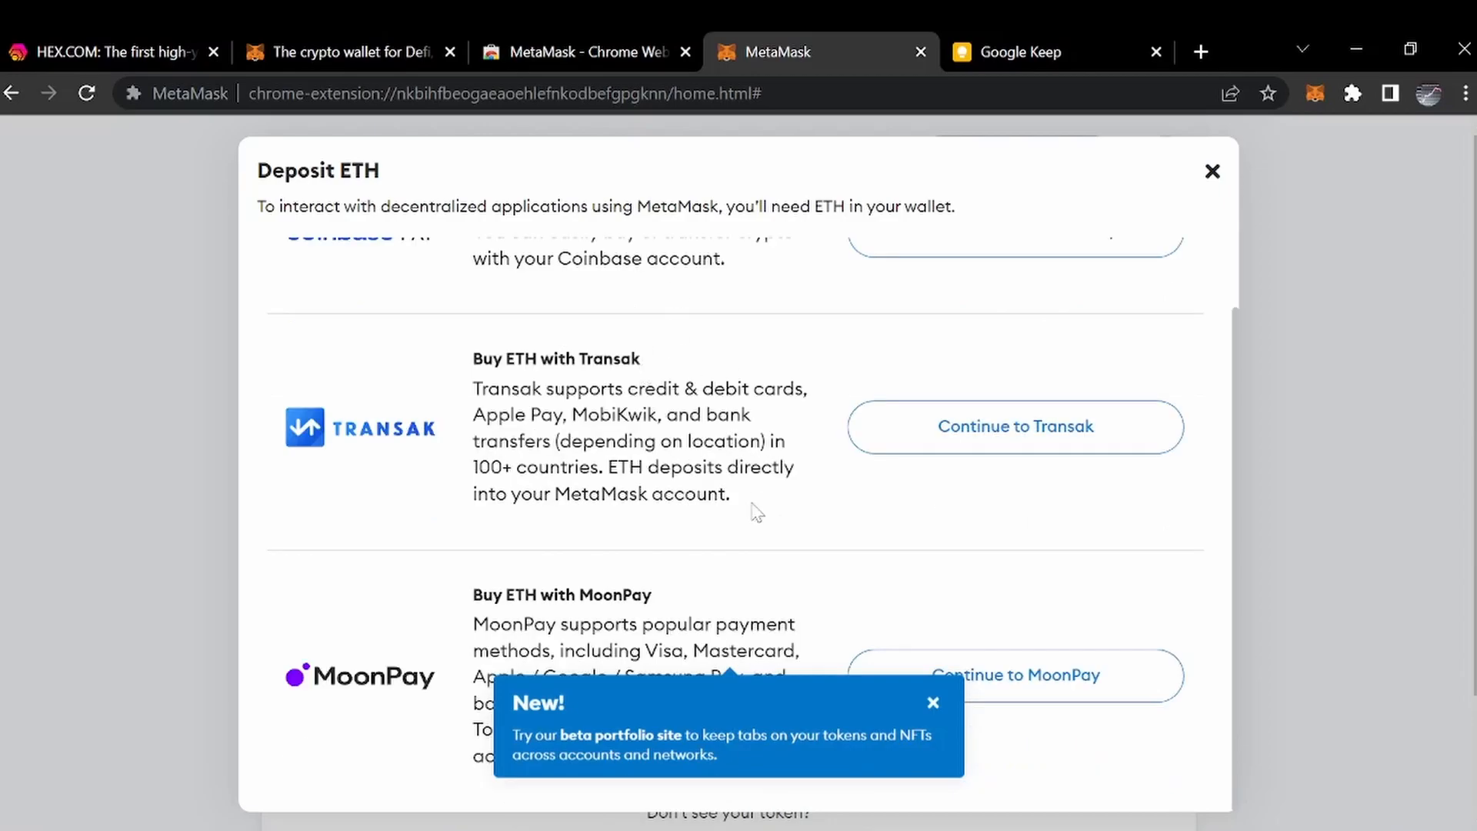
left_click(933, 704)
double_click(616, 594)
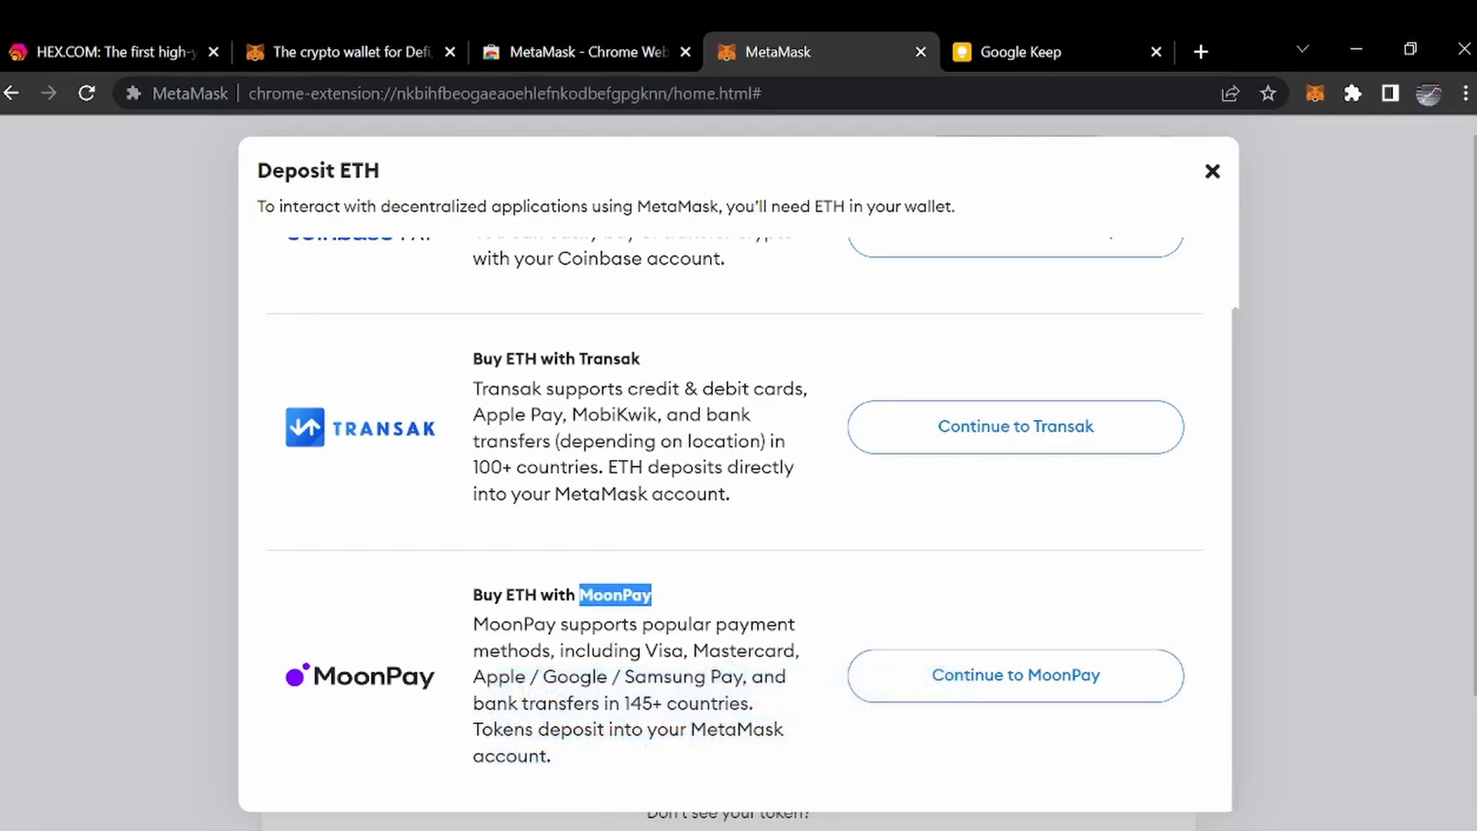
left_click(739, 590)
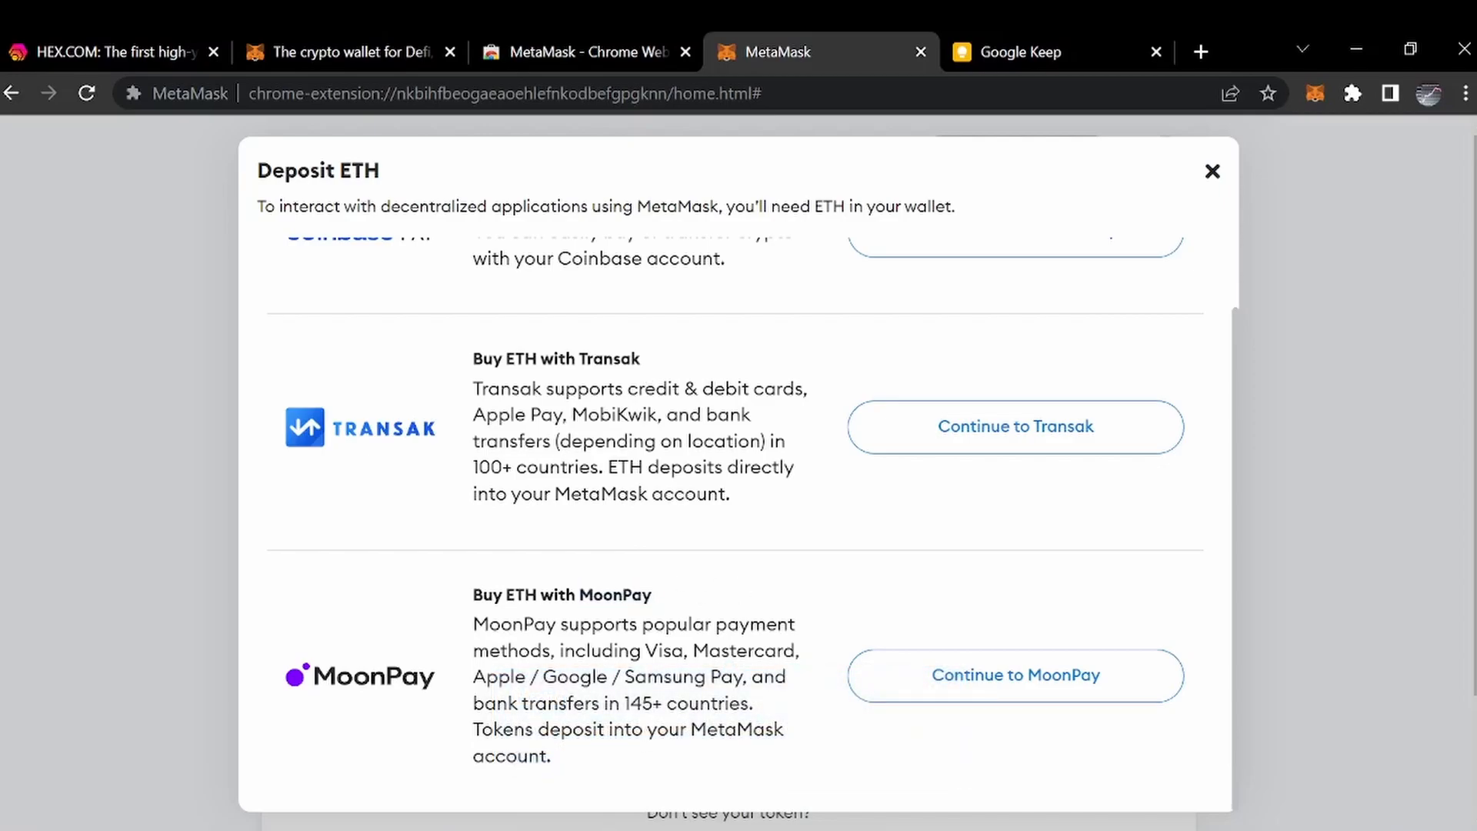
left_click_drag(624, 702, 662, 702)
left_click(987, 686)
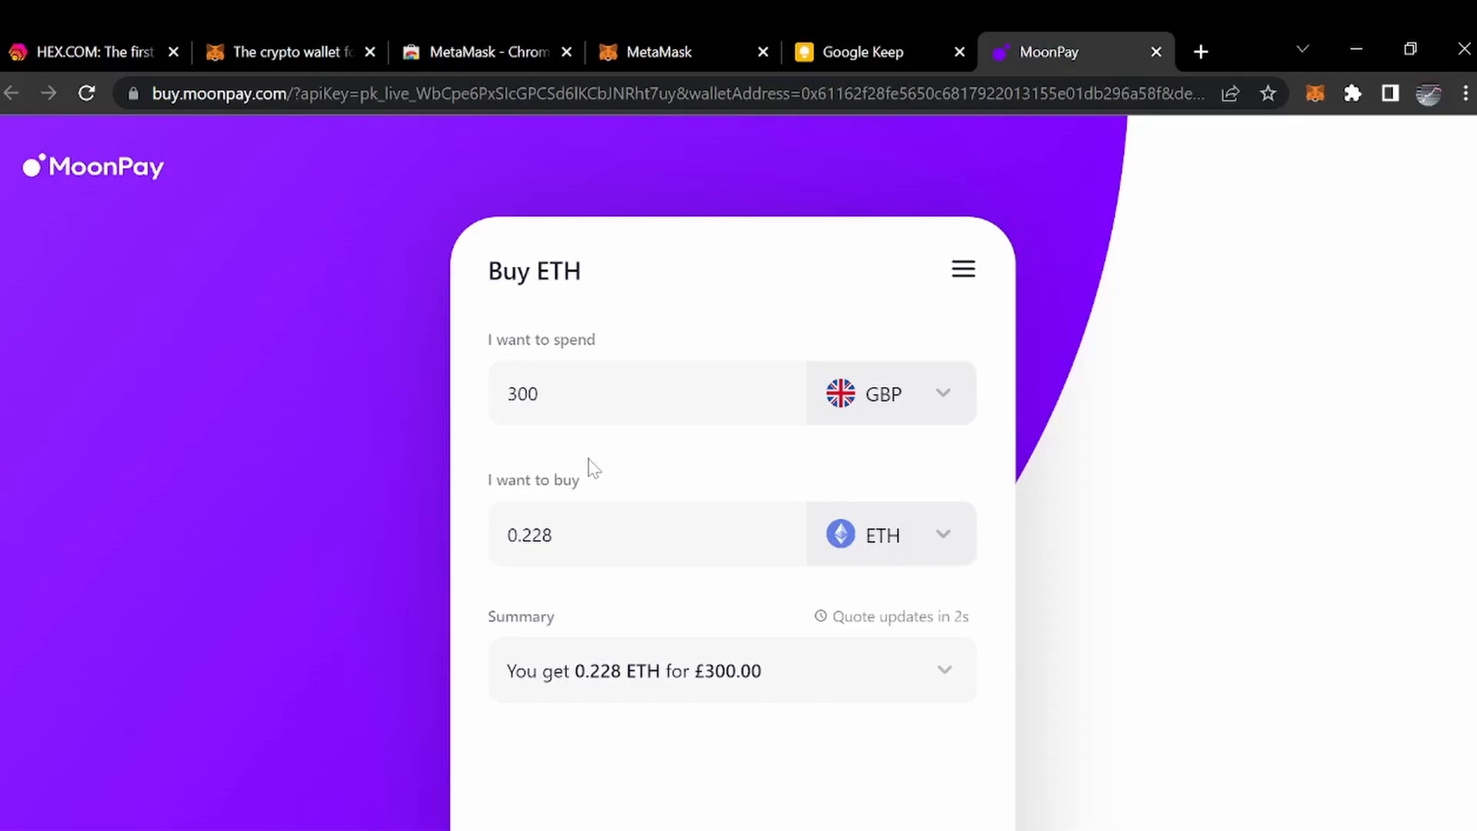
Set the amount to spend on ETH to 100 GBP.
double_click(523, 394)
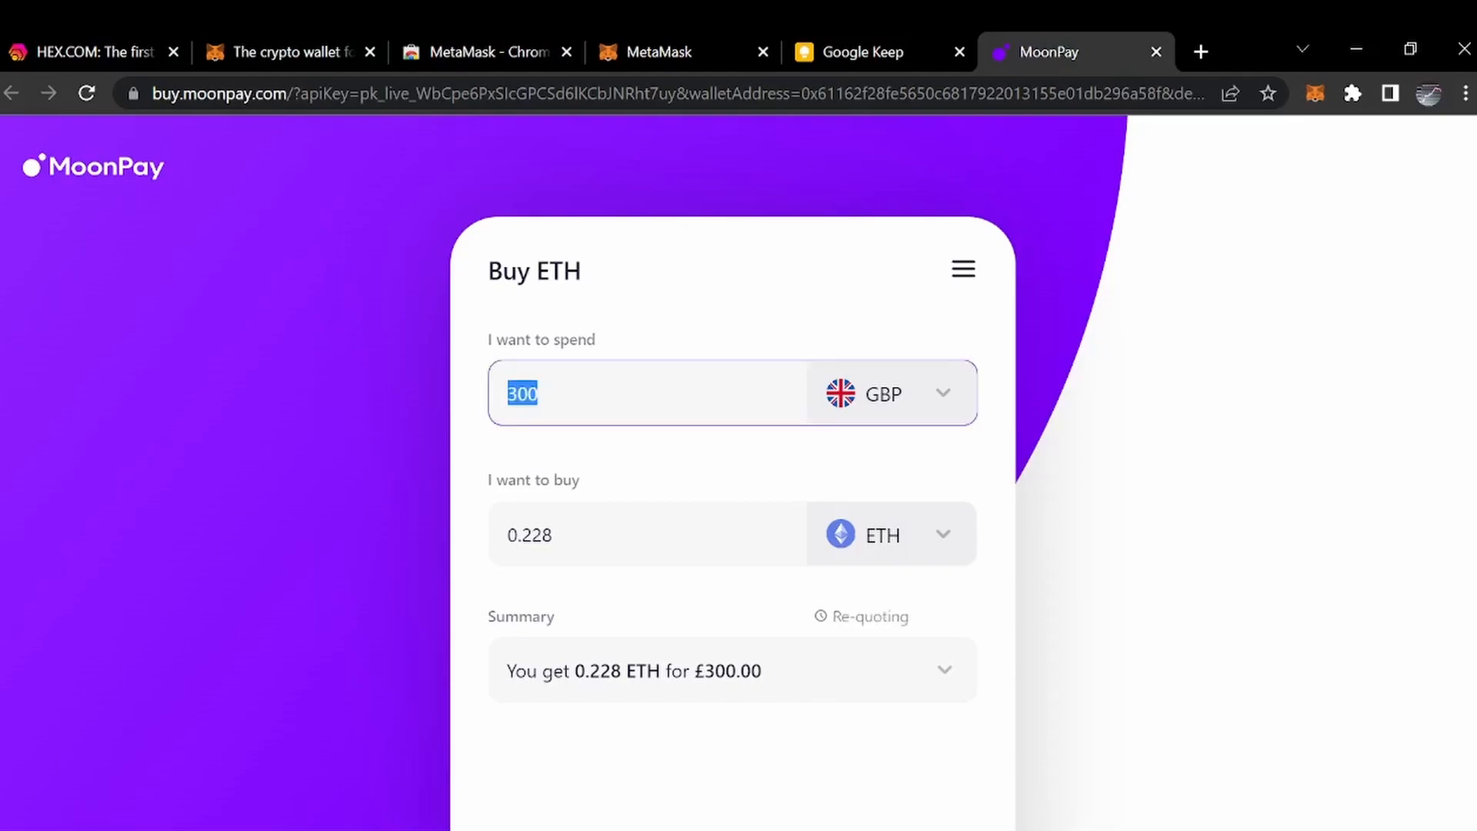
type("10")
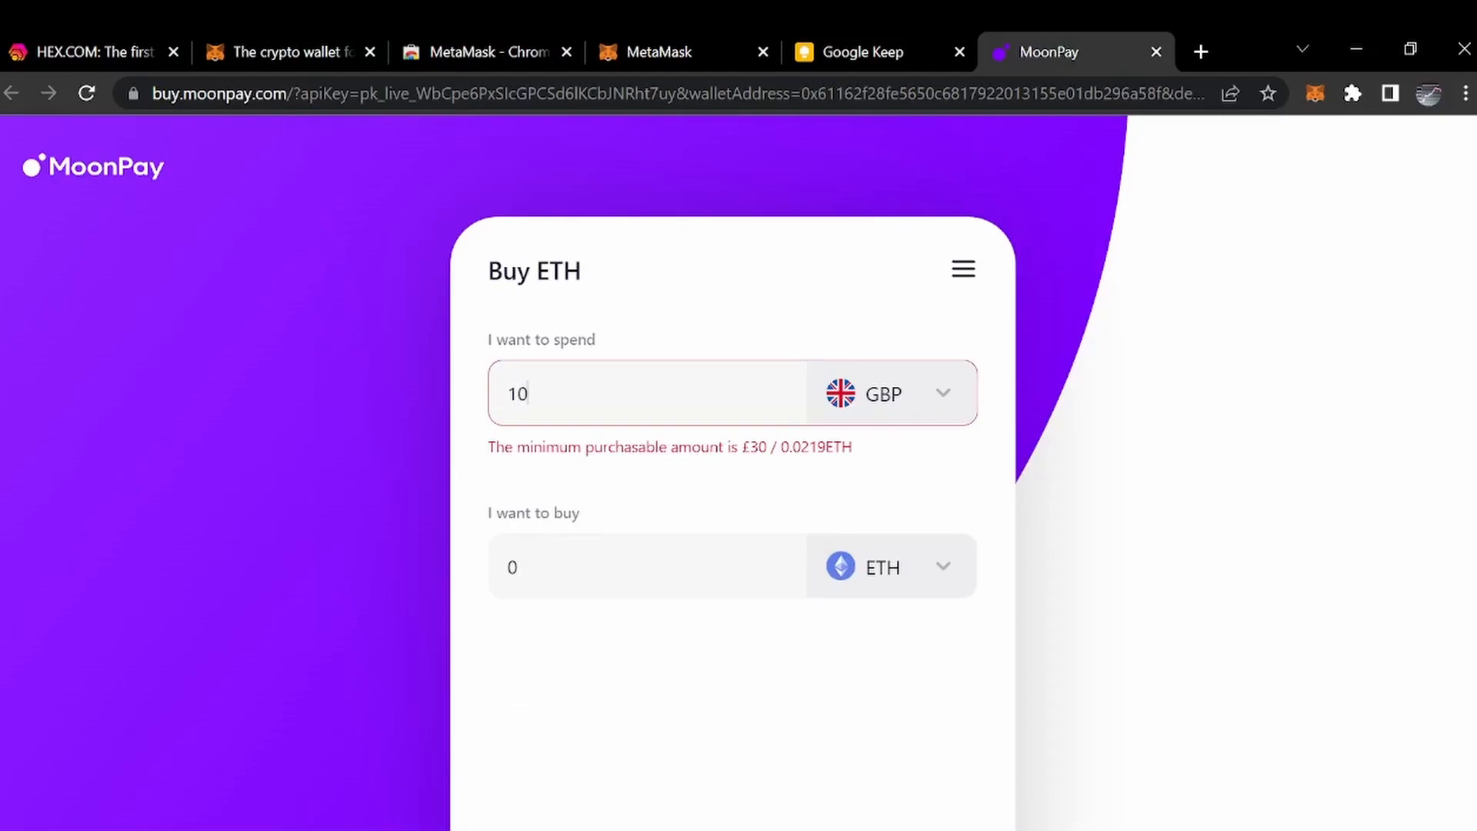
type("0")
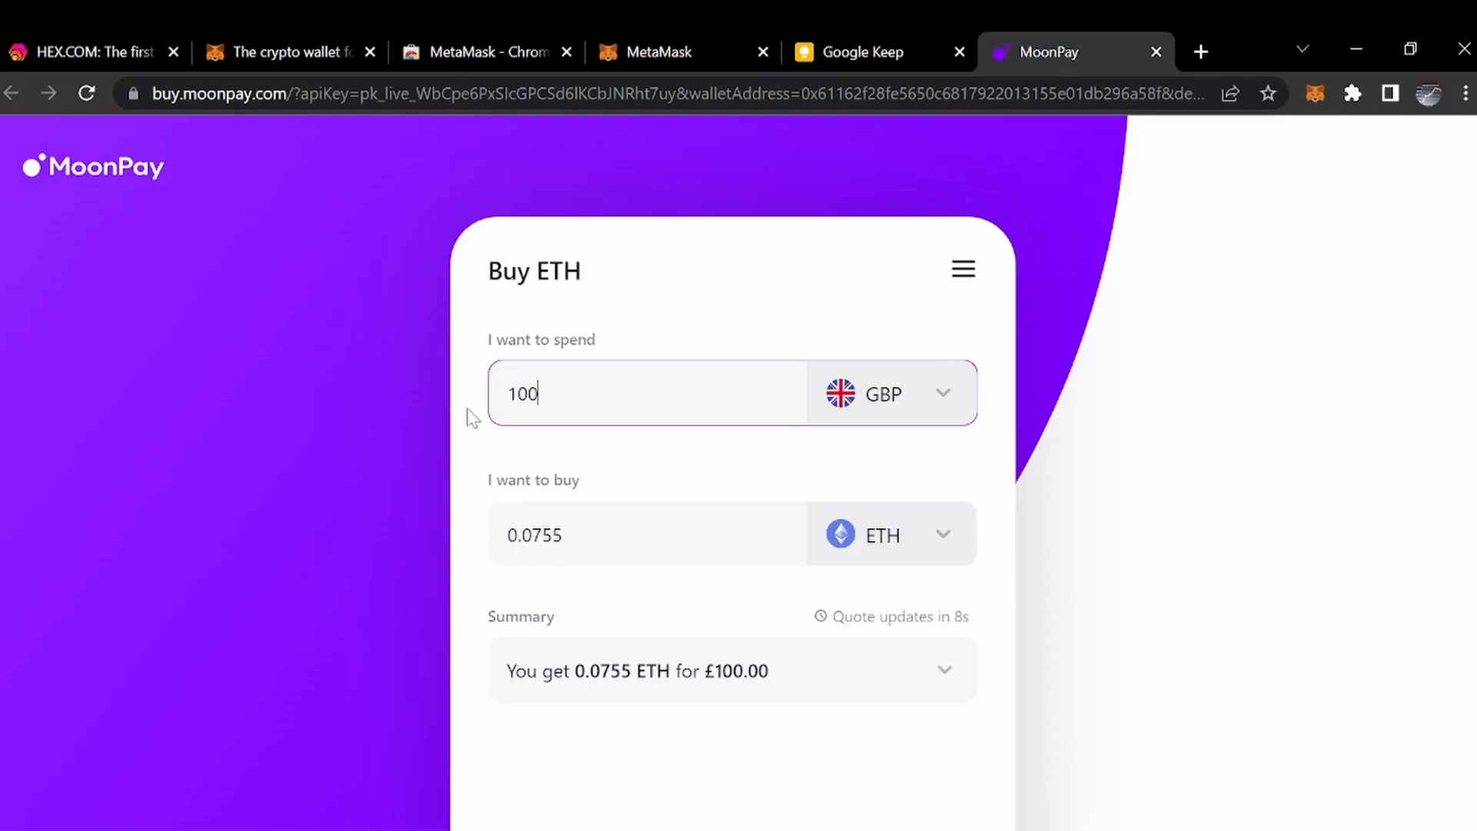
Set the amount to spend on ETH to 35 GBP.
key("BackSpace")
key("BackSpace")
key("BackSpace")
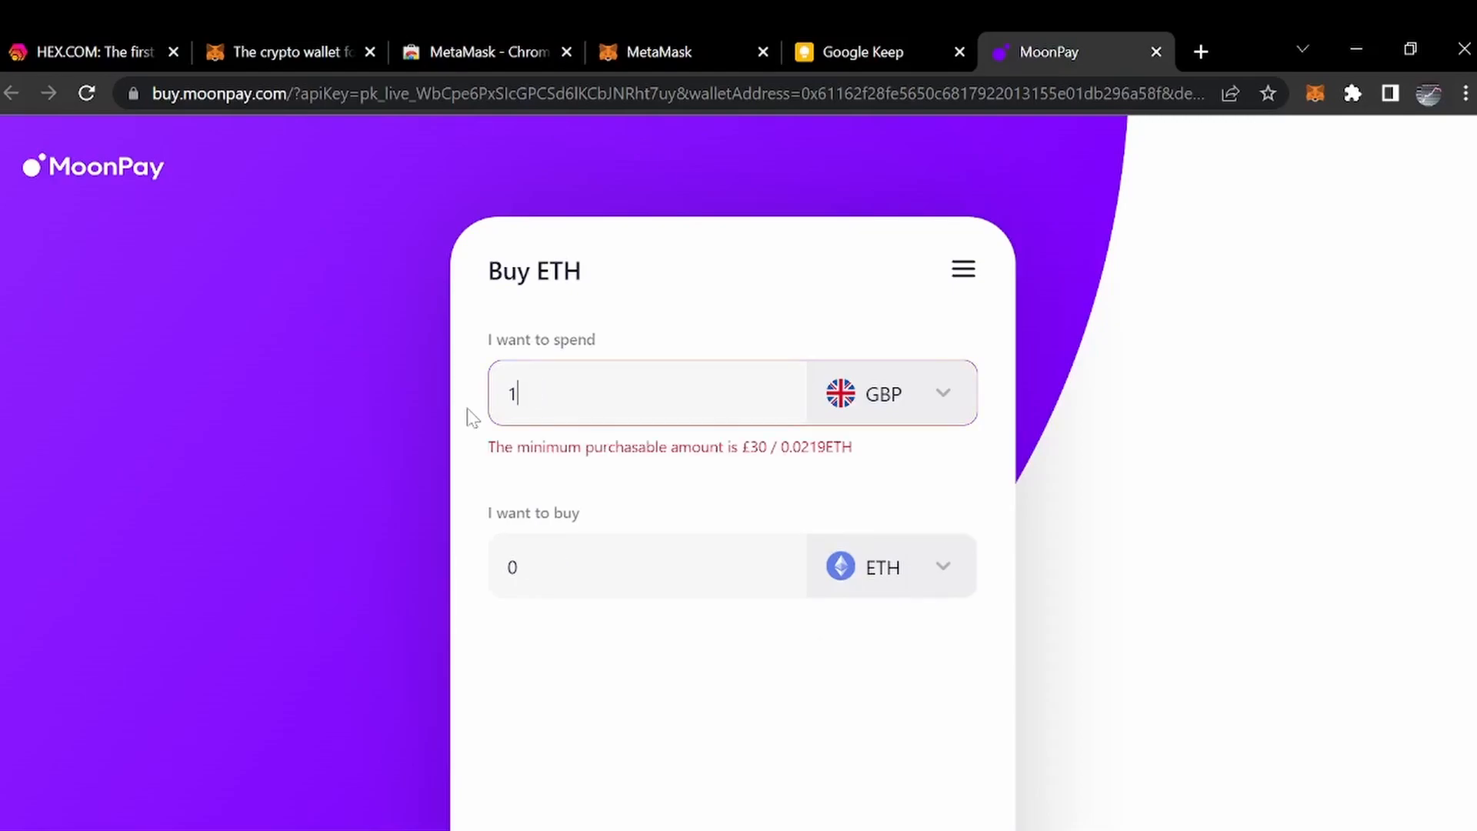
type("35")
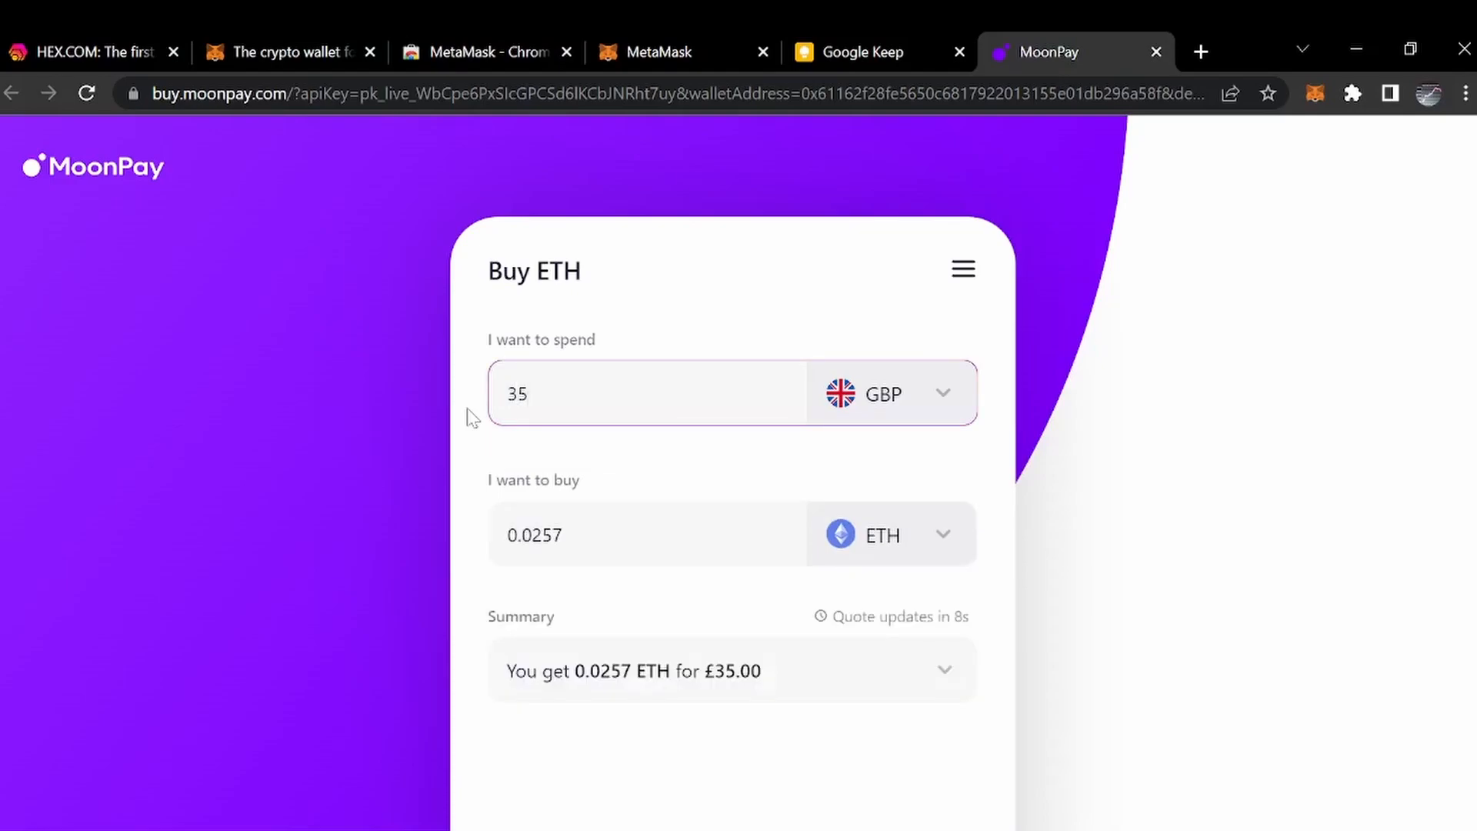
Look at the payment currencies offered for the purchase and close the list without changing GBP.
left_click(940, 409)
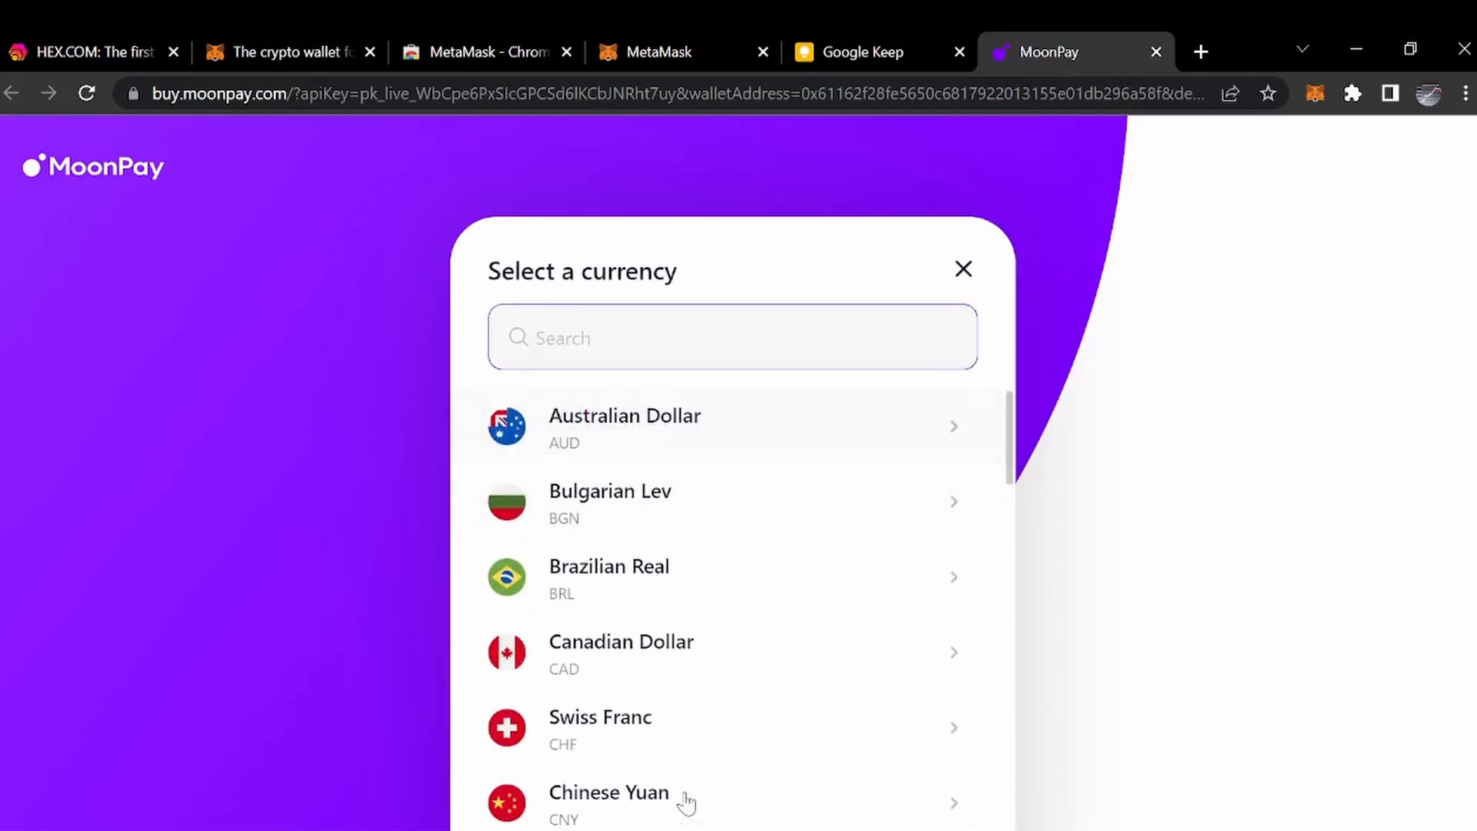
left_click(962, 270)
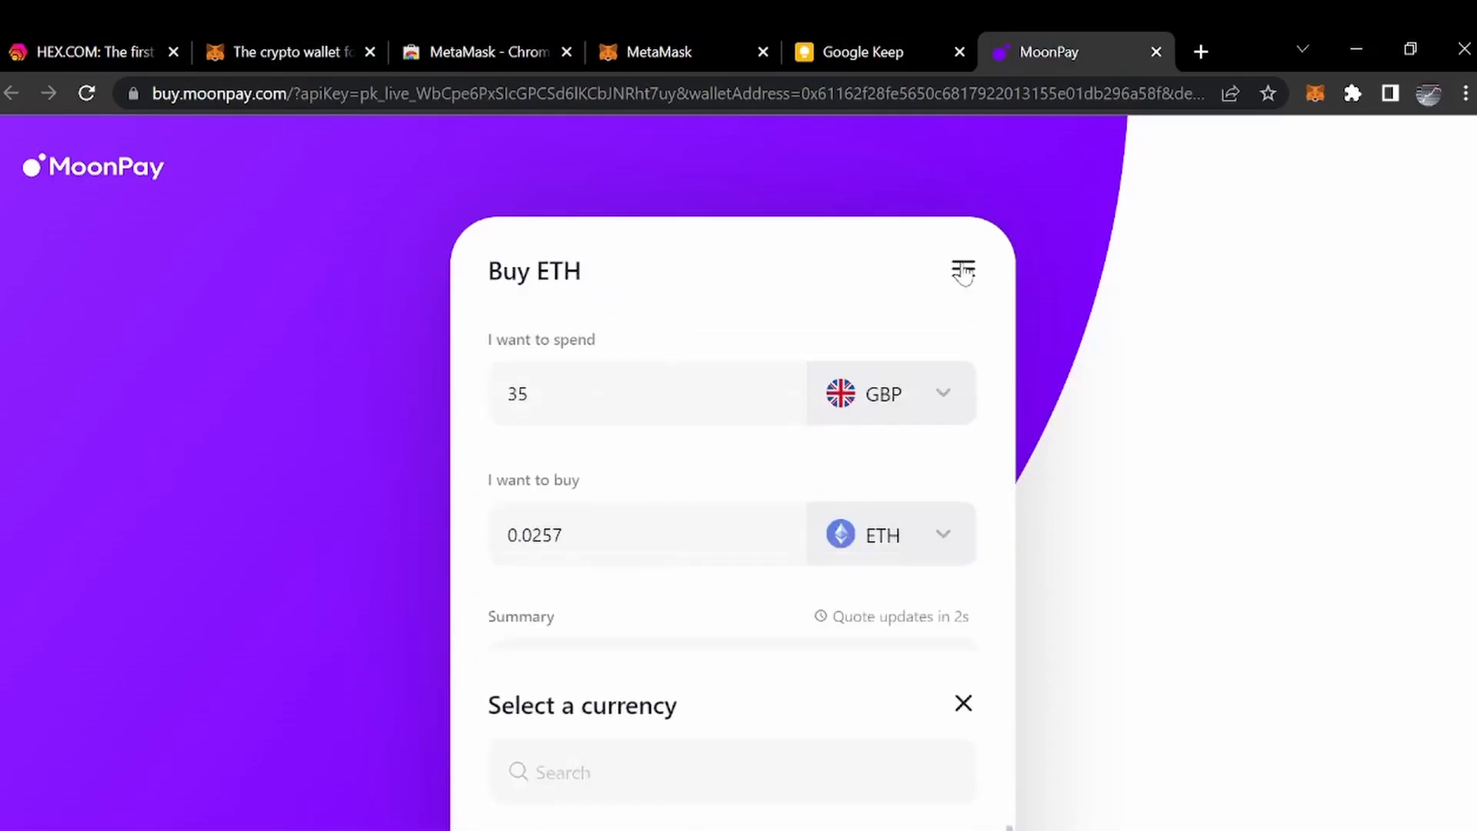
scroll(474, 540, "up", 2)
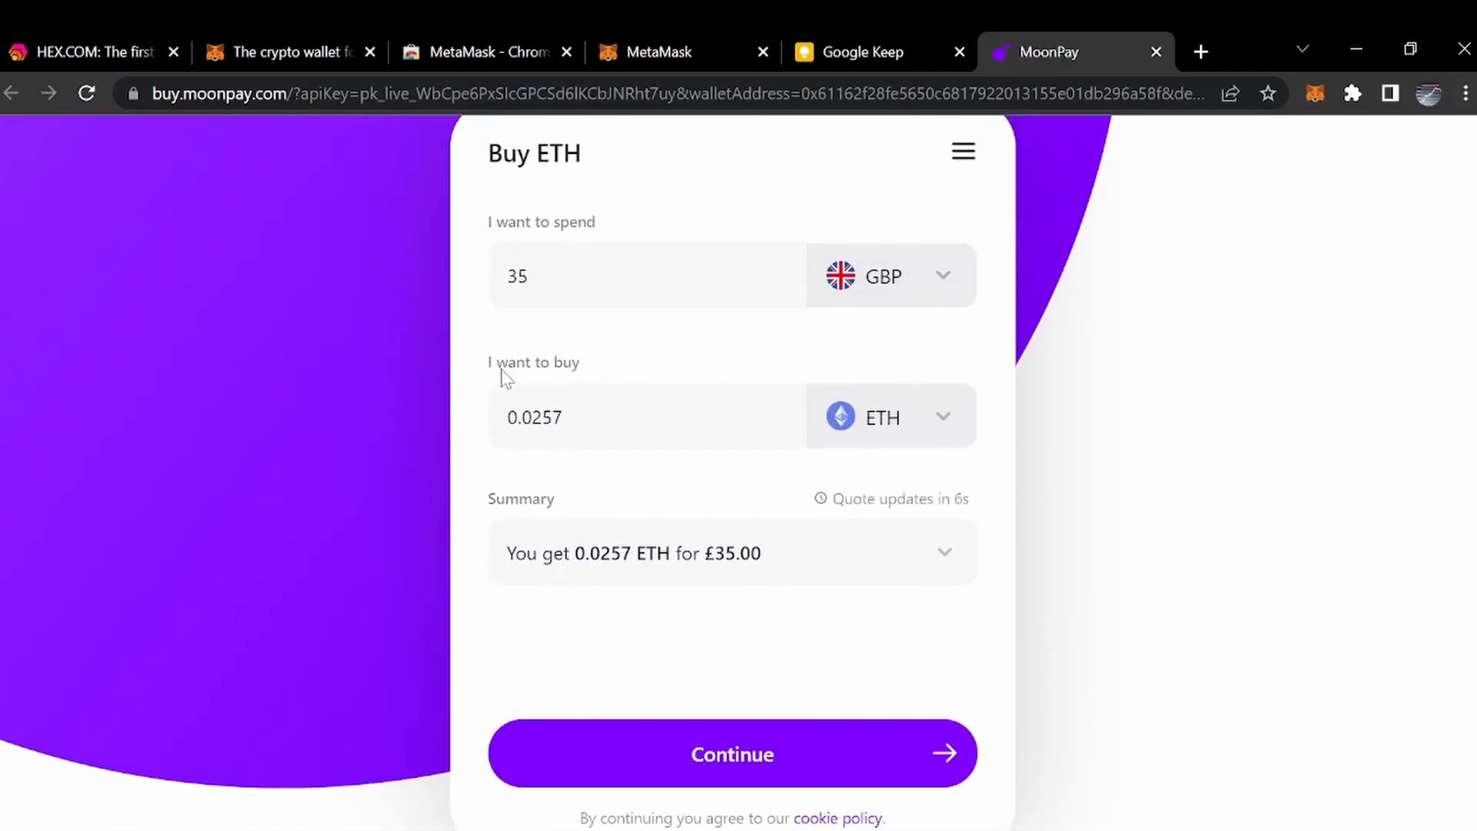
Search the purchasable cryptocurrencies for "hex" and close the currency list.
left_click(944, 430)
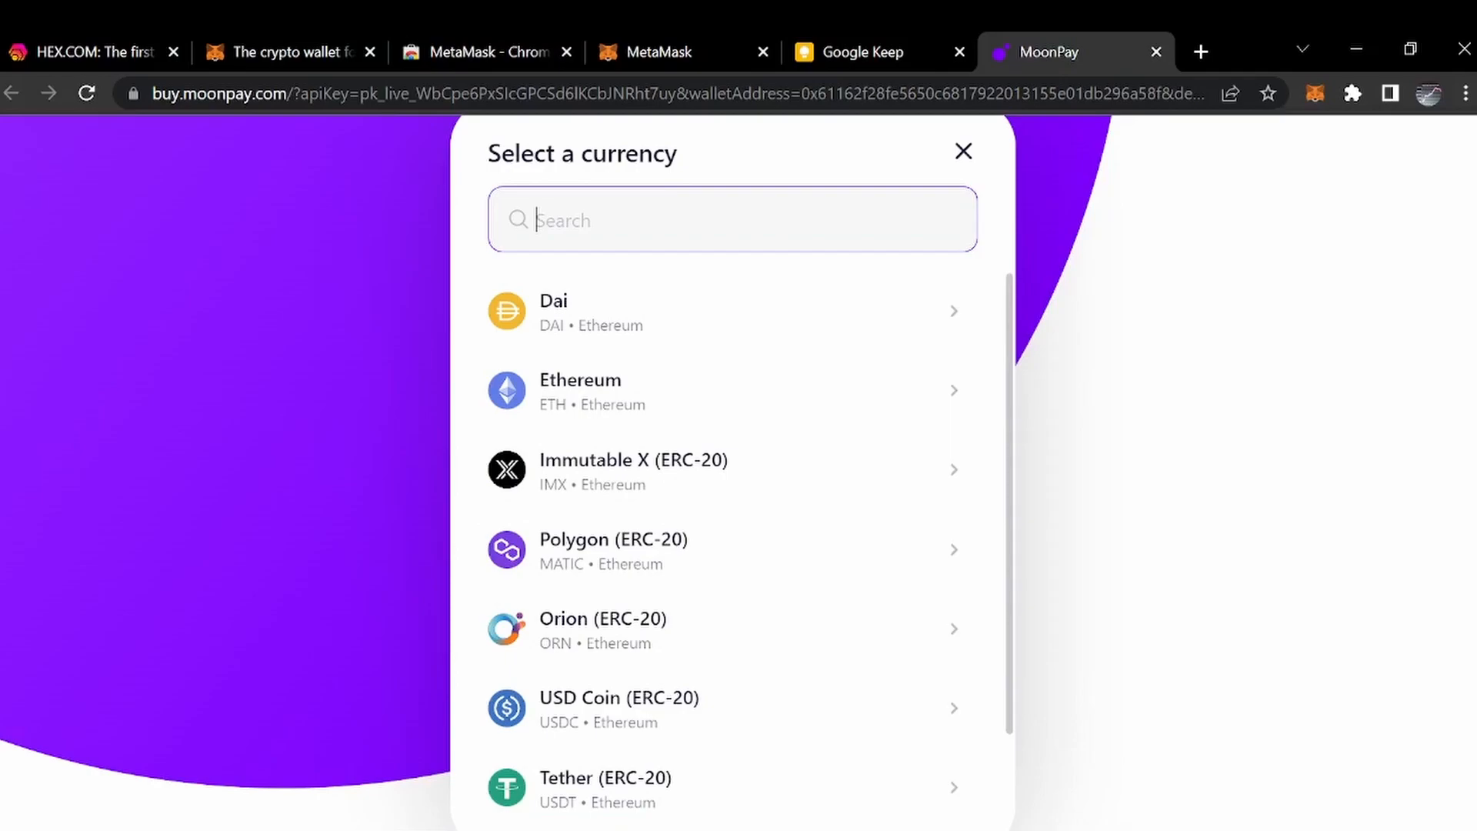
type("hex")
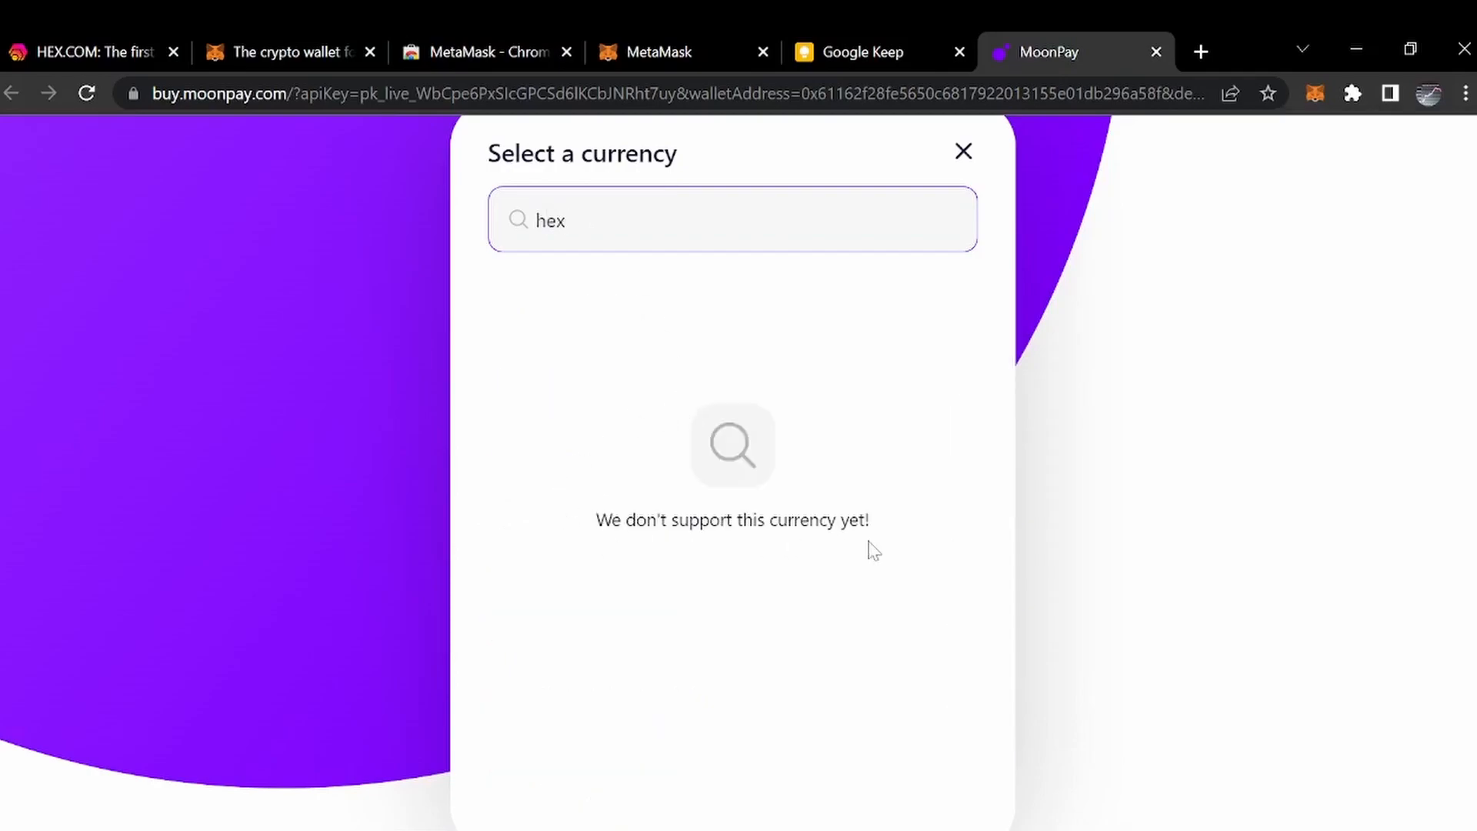
left_click(963, 154)
left_click(963, 154)
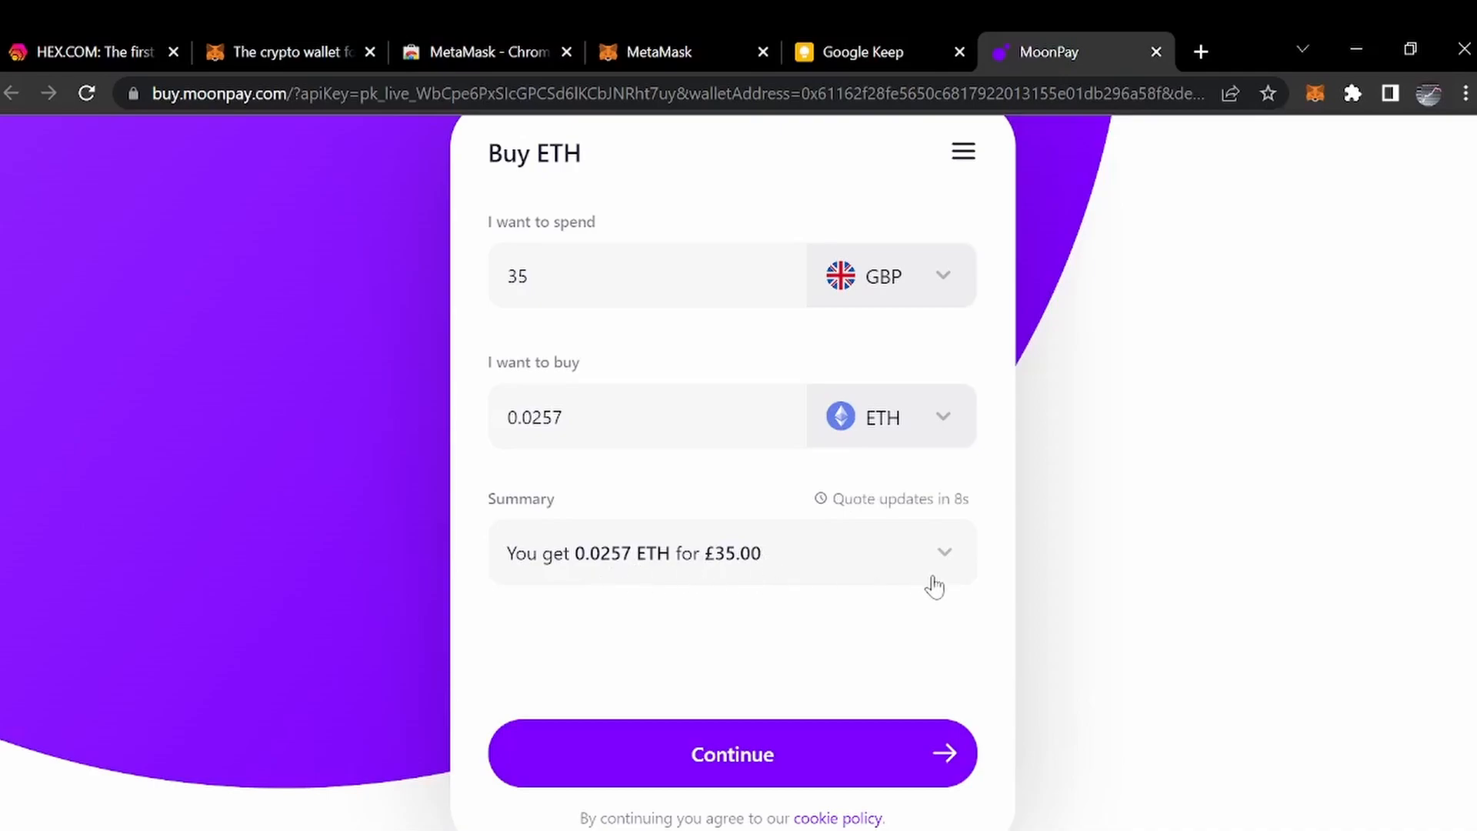
Expand the purchase summary and examine the ETH rate and the explanations of the processing and network fees.
left_click(945, 556)
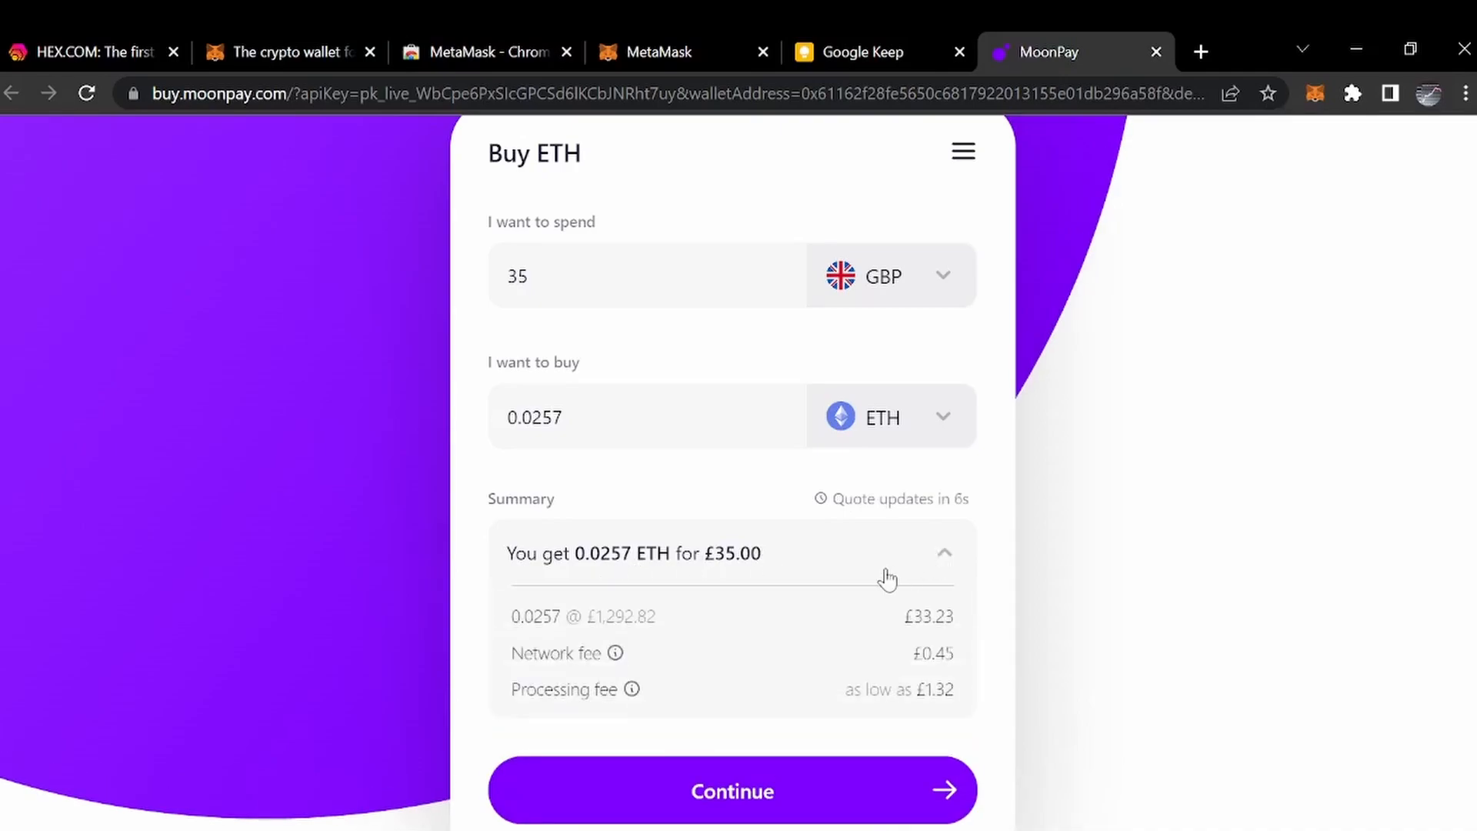
scroll(800, 573, "down", 2)
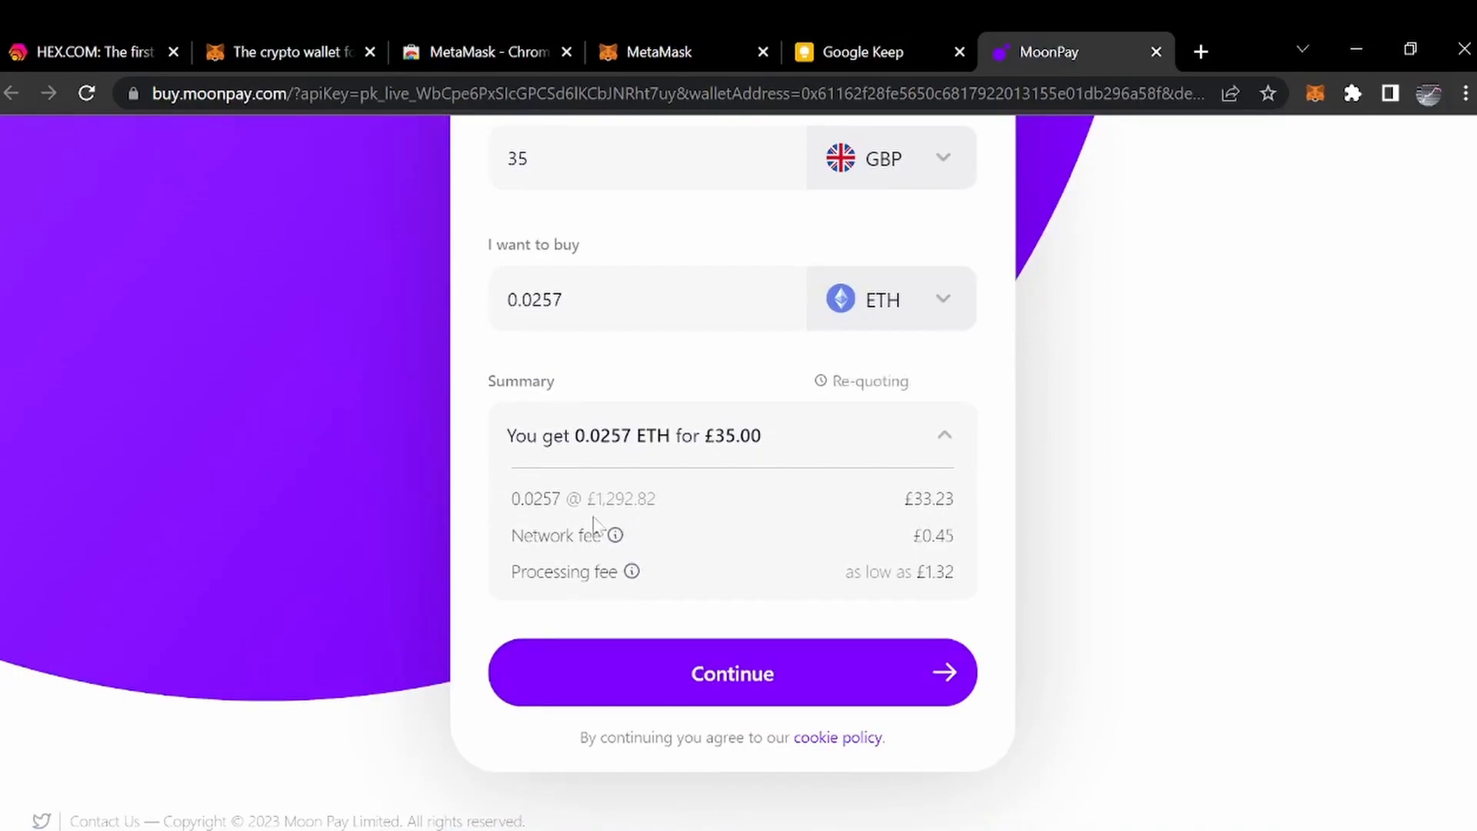
left_click_drag(584, 499, 666, 501)
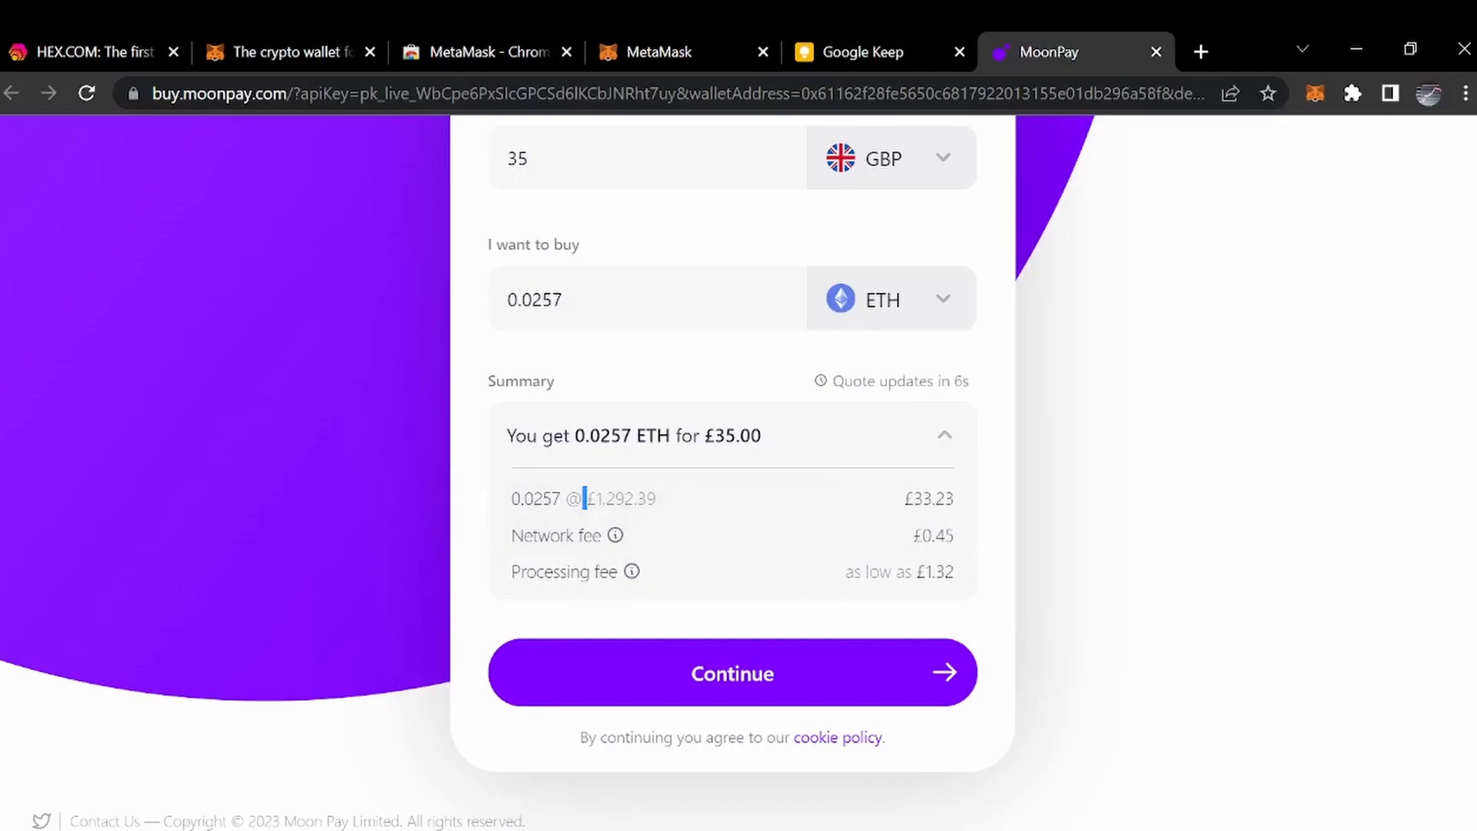
left_click_drag(962, 576, 844, 574)
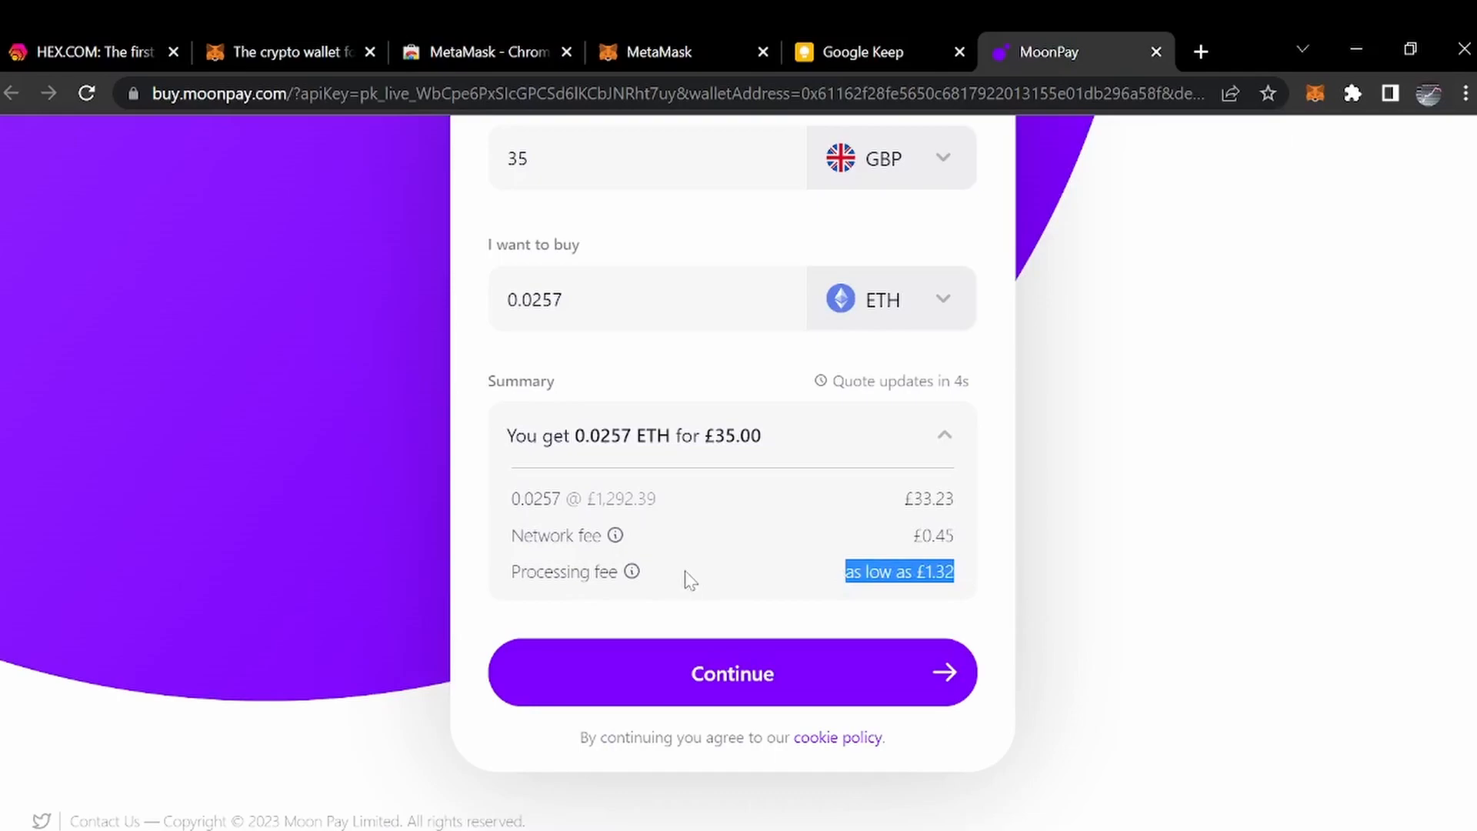
mouse_move(633, 575)
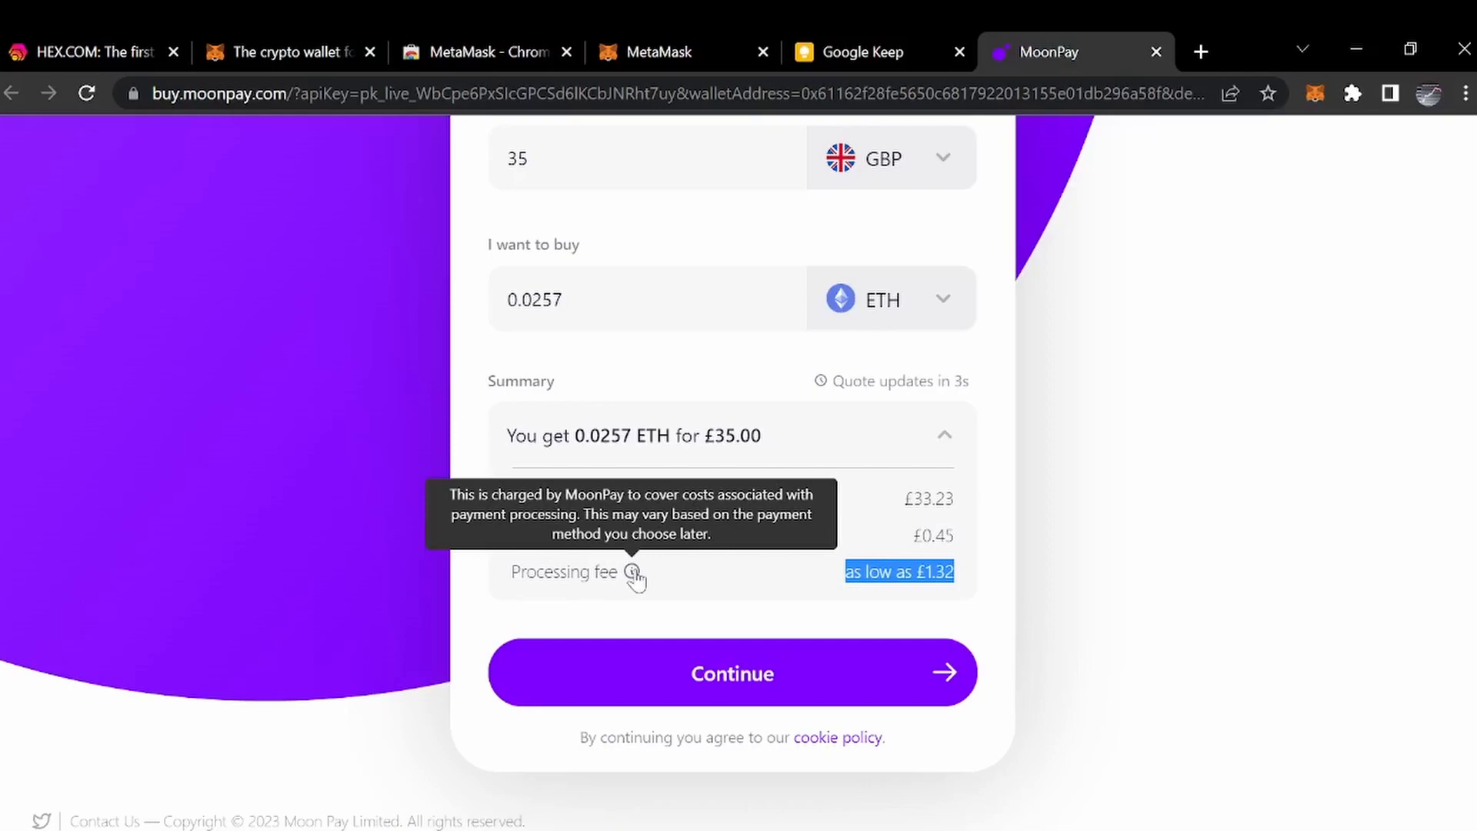
mouse_move(616, 537)
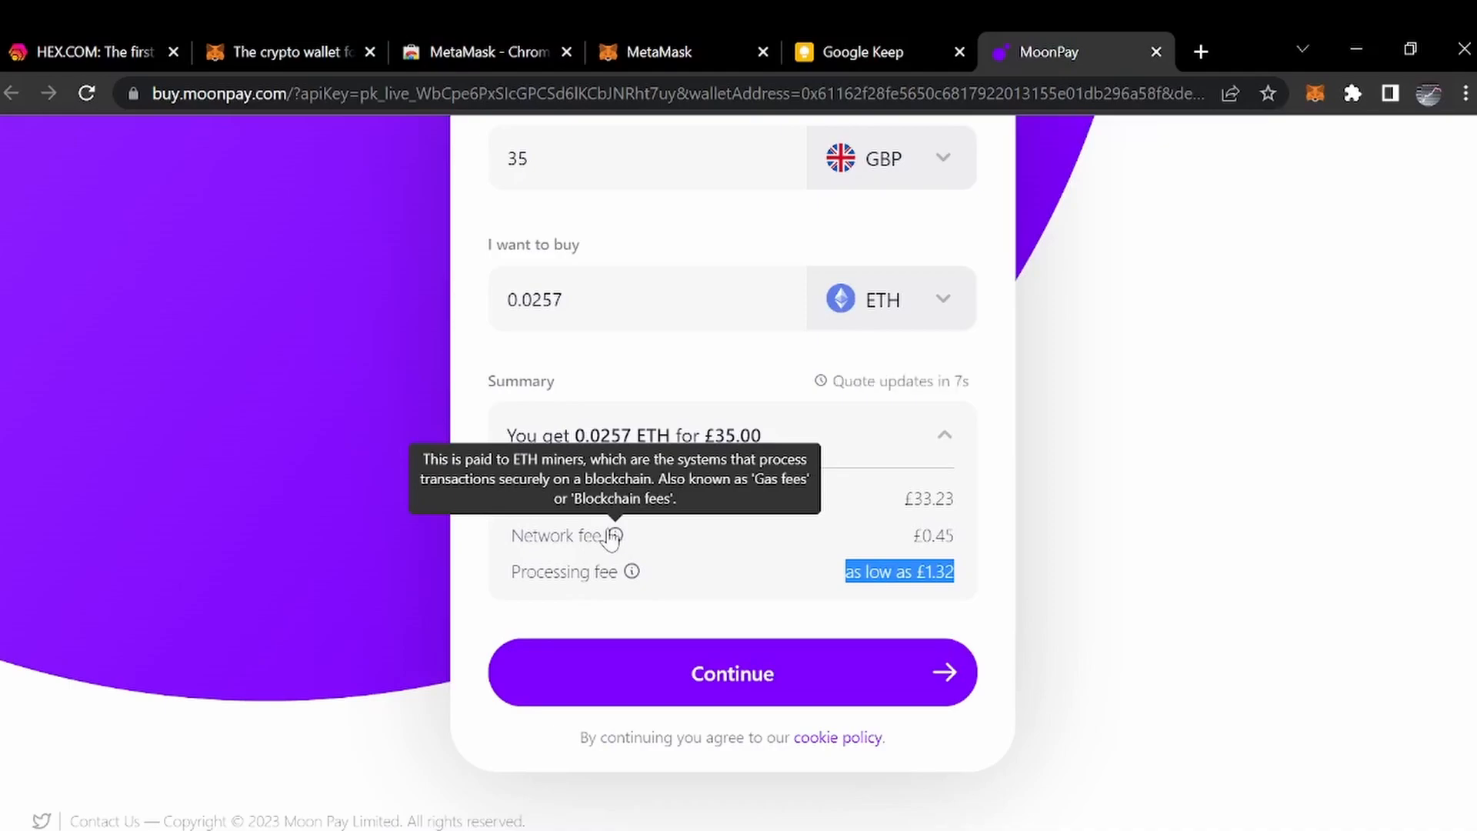
left_click(789, 605)
scroll(773, 423, "up", 3)
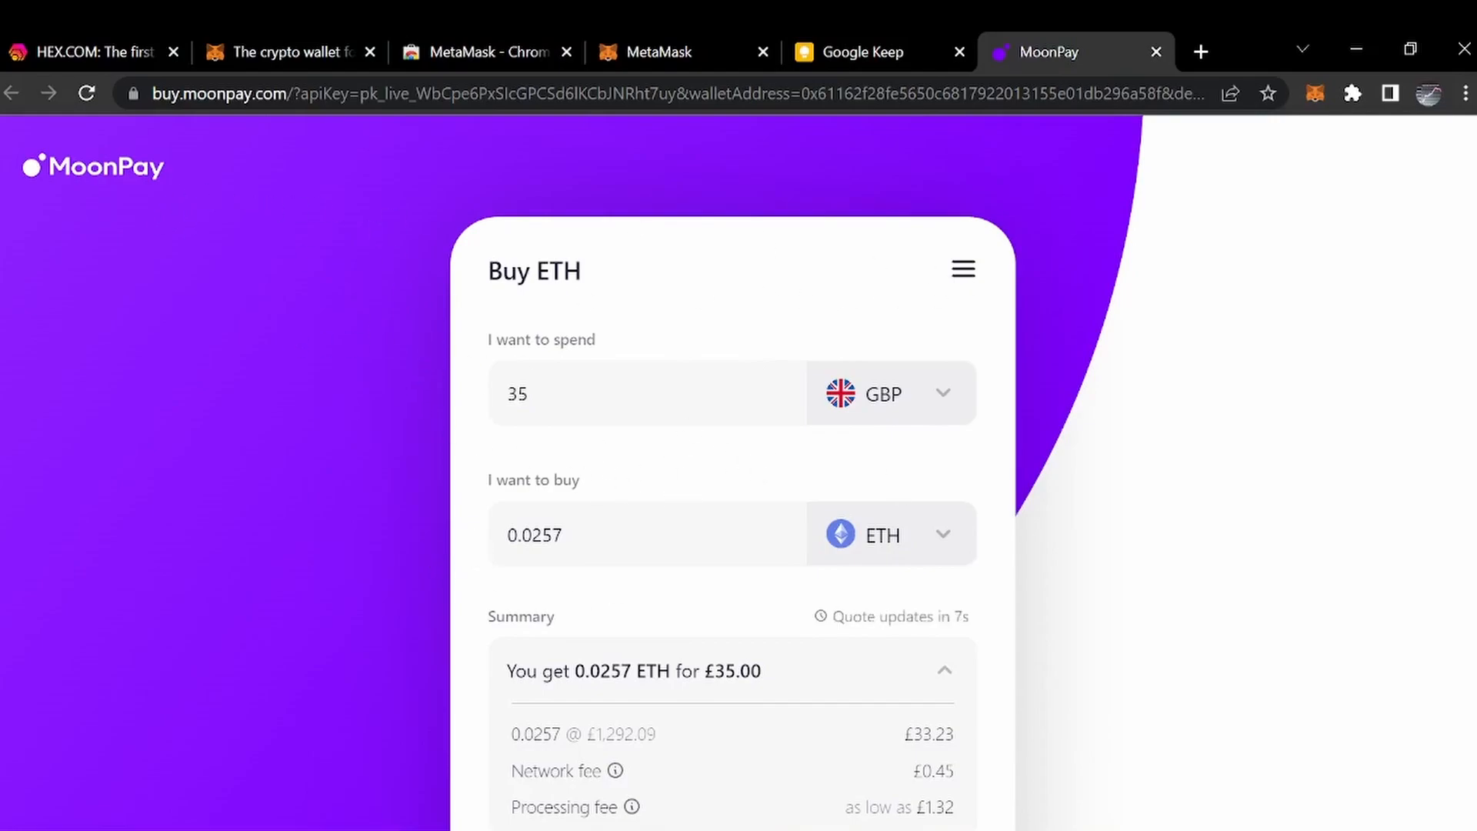
Continue with the ETH purchase to the MoonPay checkout page that asks for an e-mail.
scroll(794, 511, "down", 3)
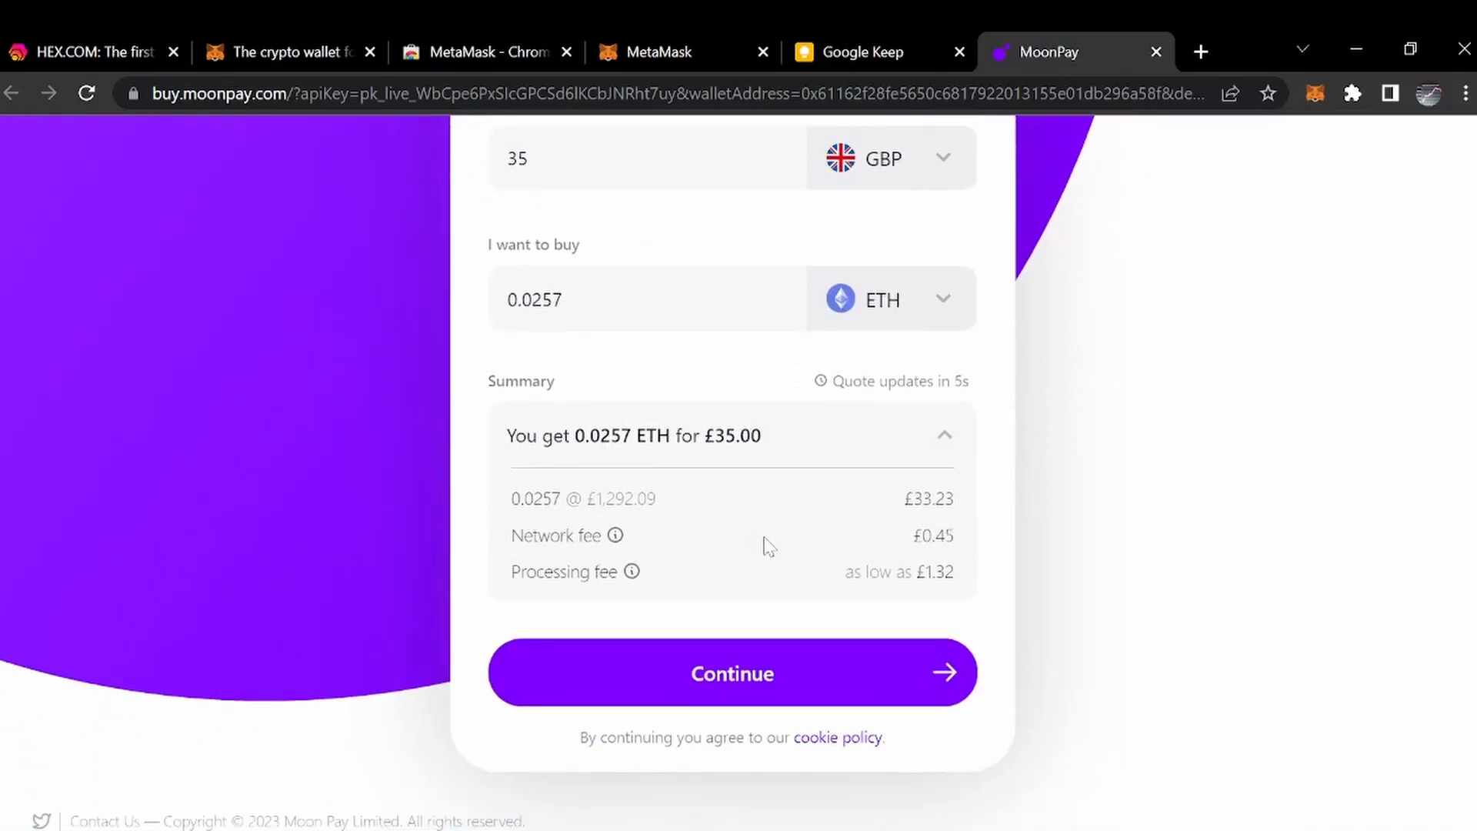
scroll(769, 554, "down", 1)
left_click(796, 646)
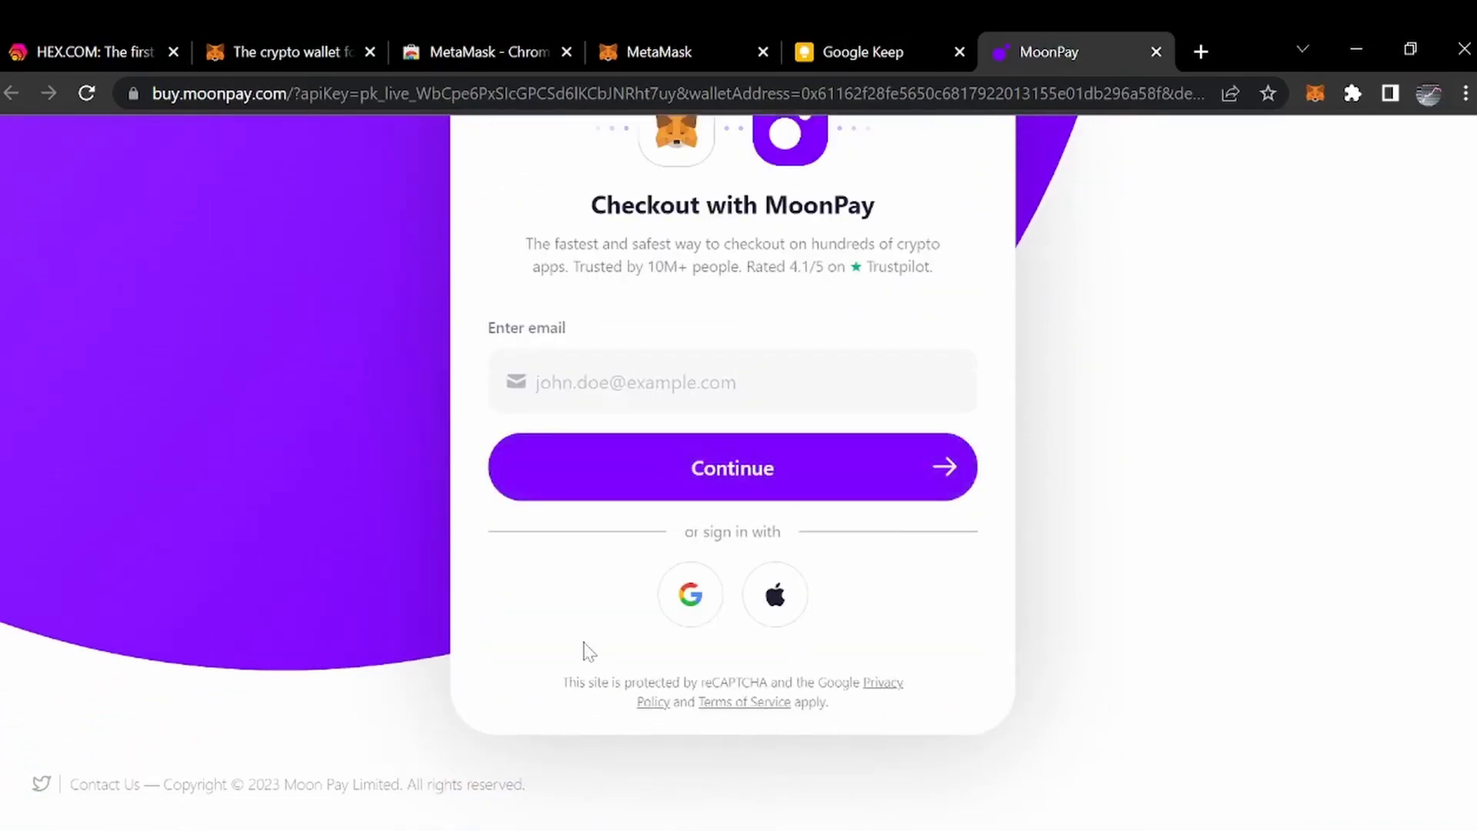
scroll(454, 620, "up", 3)
scroll(447, 620, "down", 2)
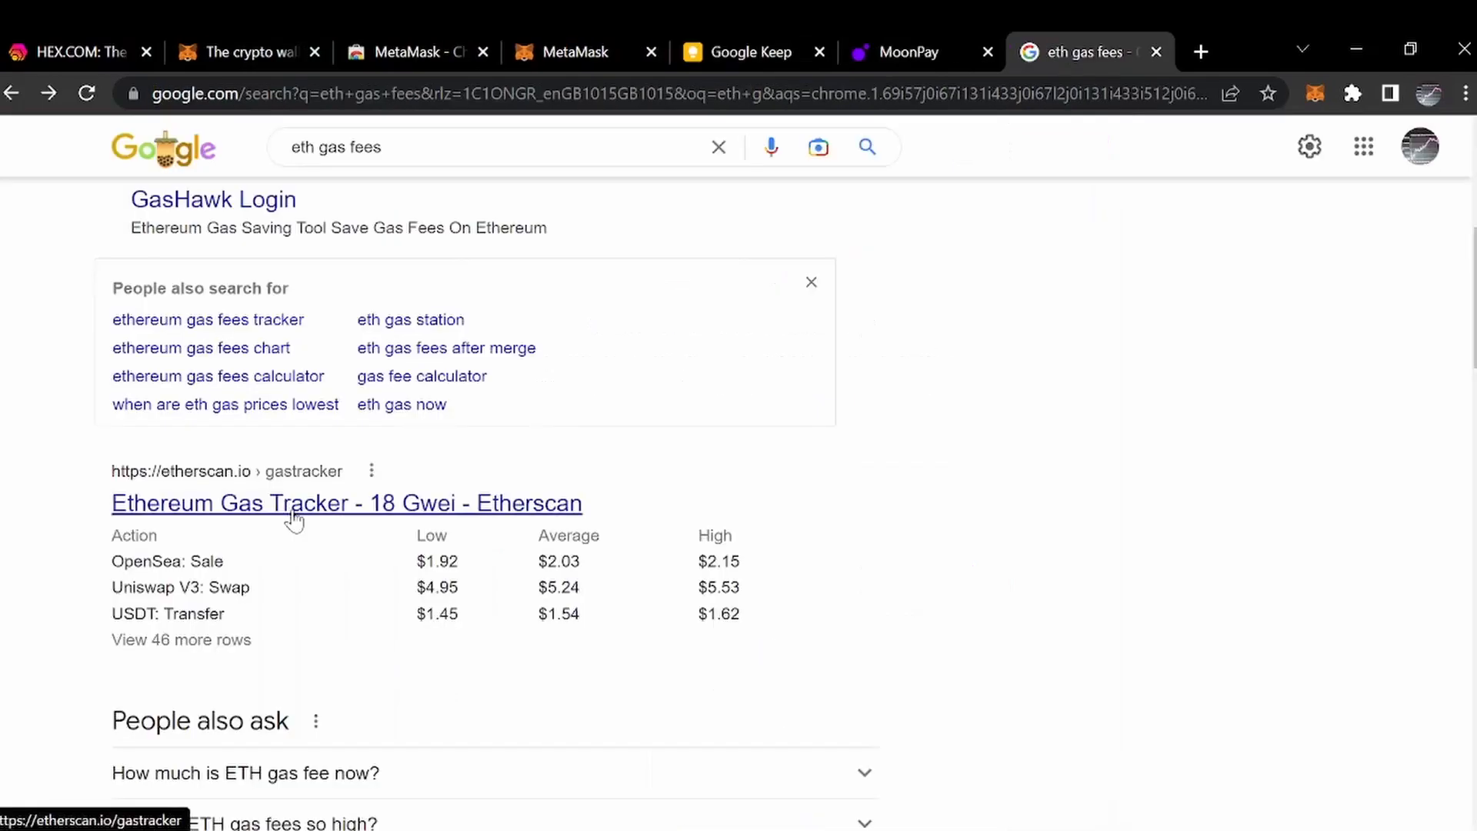
Open Etherscan's Ethereum Gas Tracker from the "eth gas fees" search results and examine the low, average and high gas prices.
left_click(293, 513)
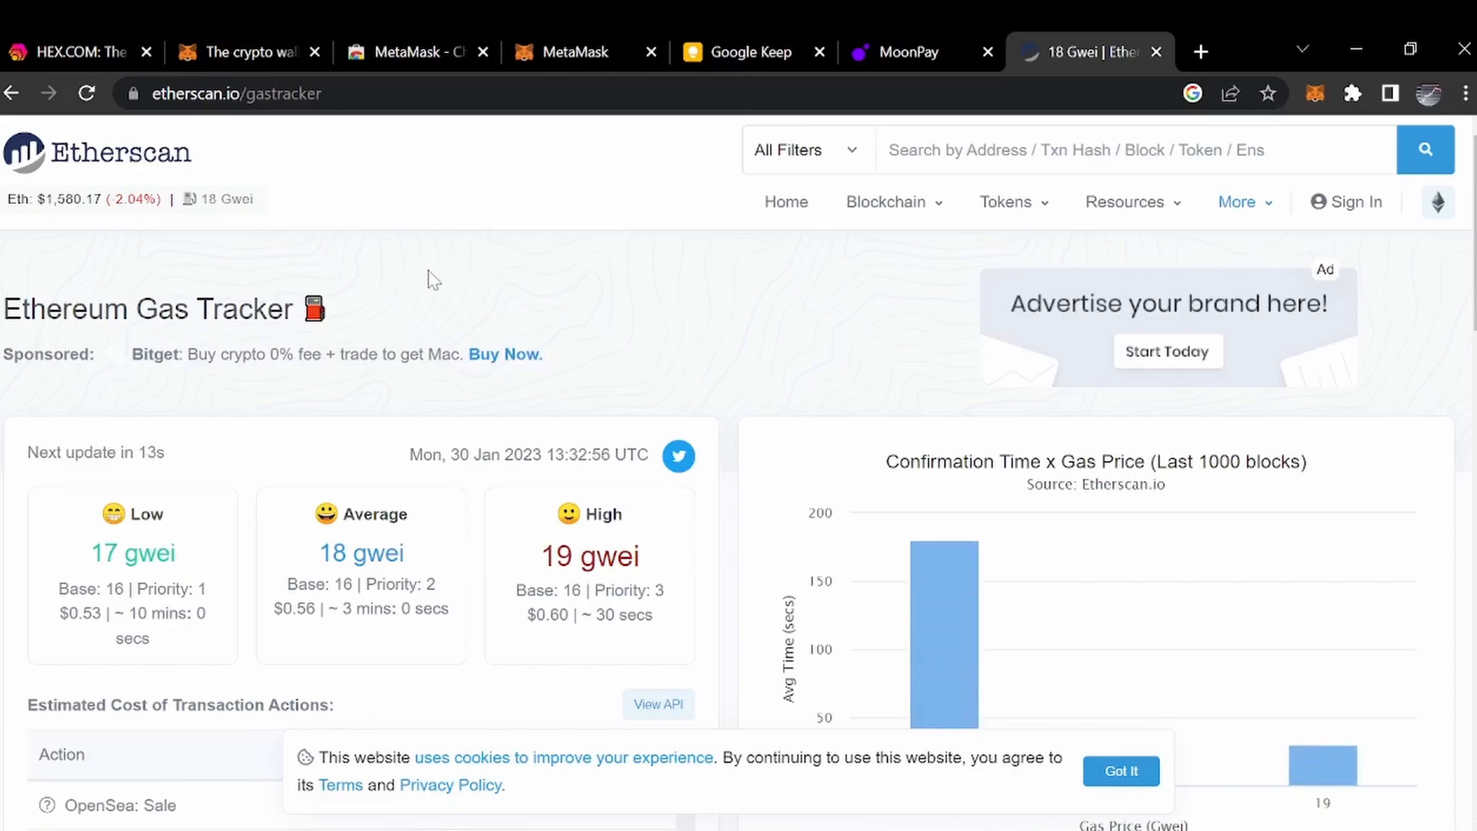
scroll(433, 278, "down", 2)
scroll(431, 281, "up", 2)
scroll(388, 376, "down", 3)
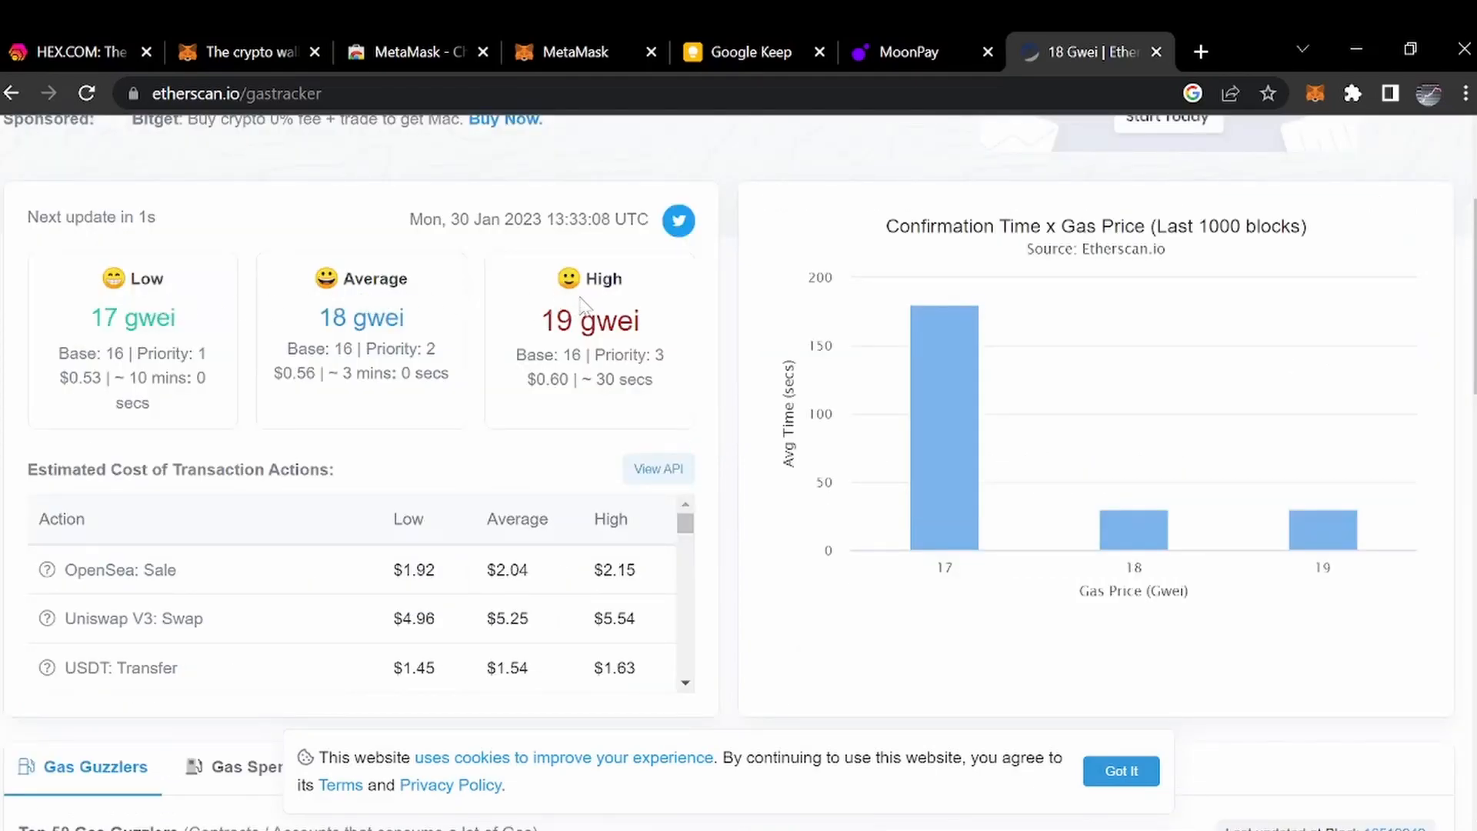
left_click_drag(310, 327, 422, 320)
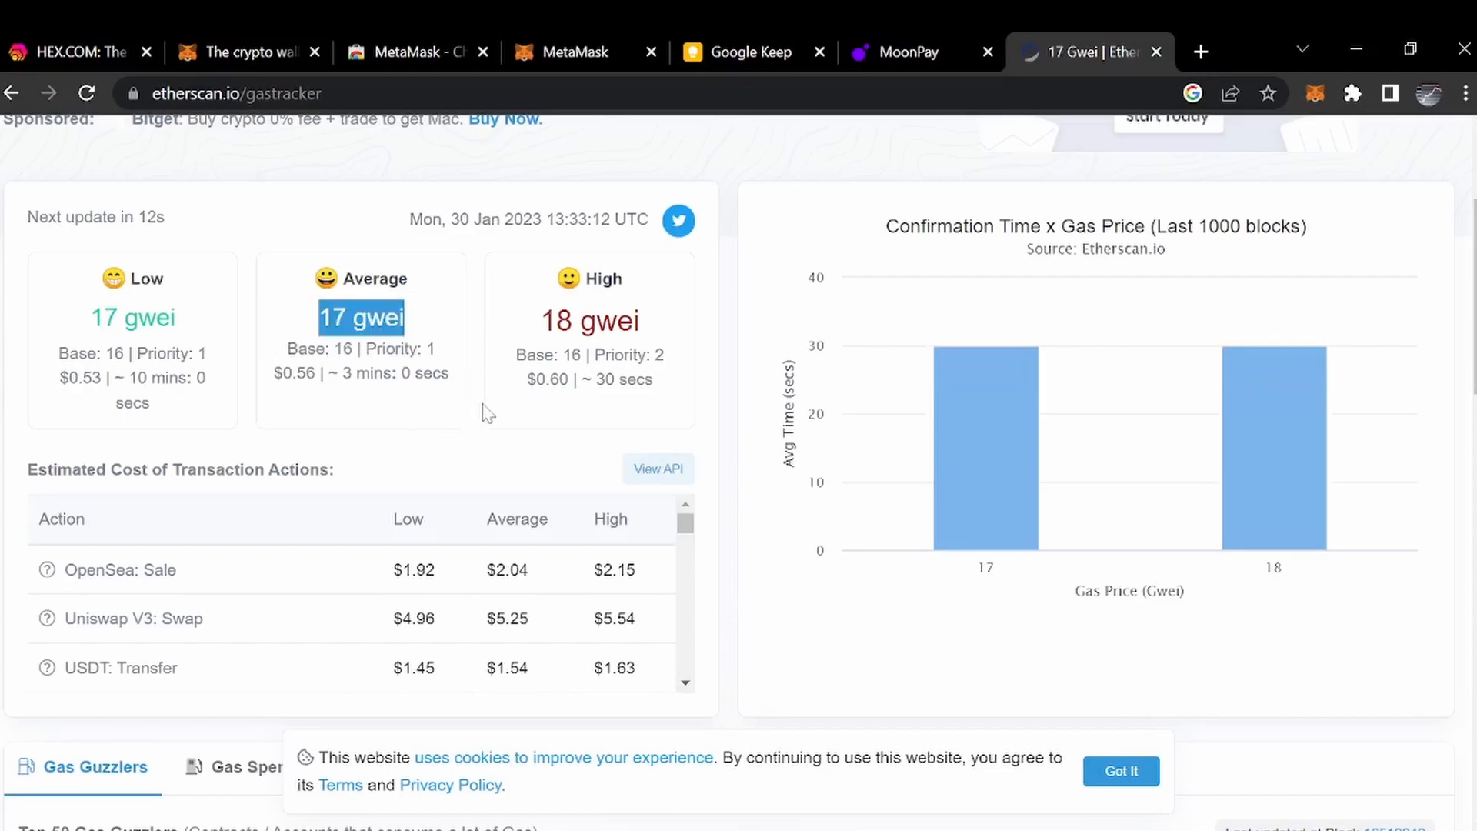
Examine the gas tracker's low, average and high prices, the confirmation time chart and the estimated cost of transaction actions.
scroll(486, 419, "up", 3)
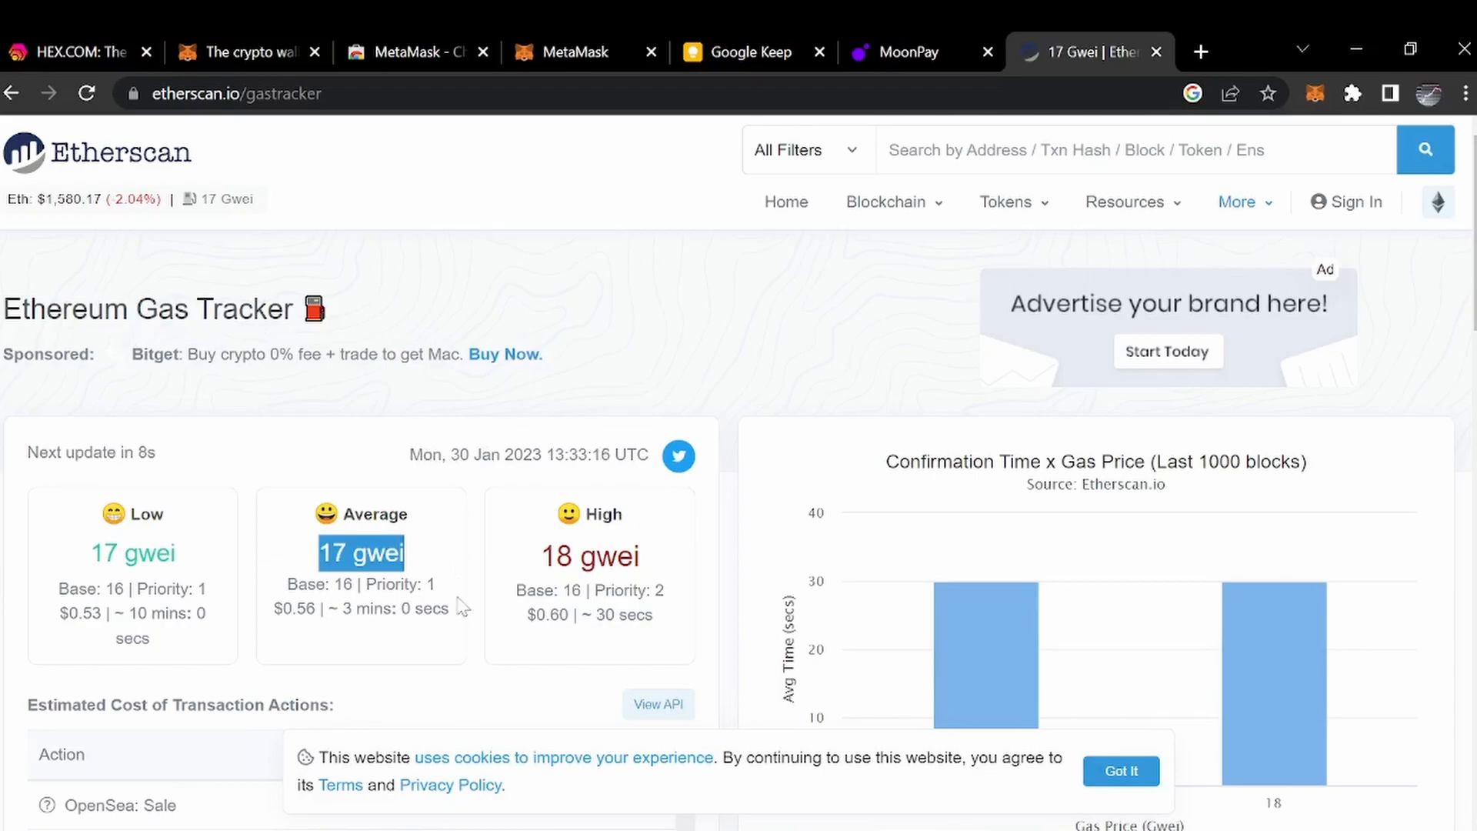
scroll(462, 608, "down", 3)
scroll(432, 591, "up", 2)
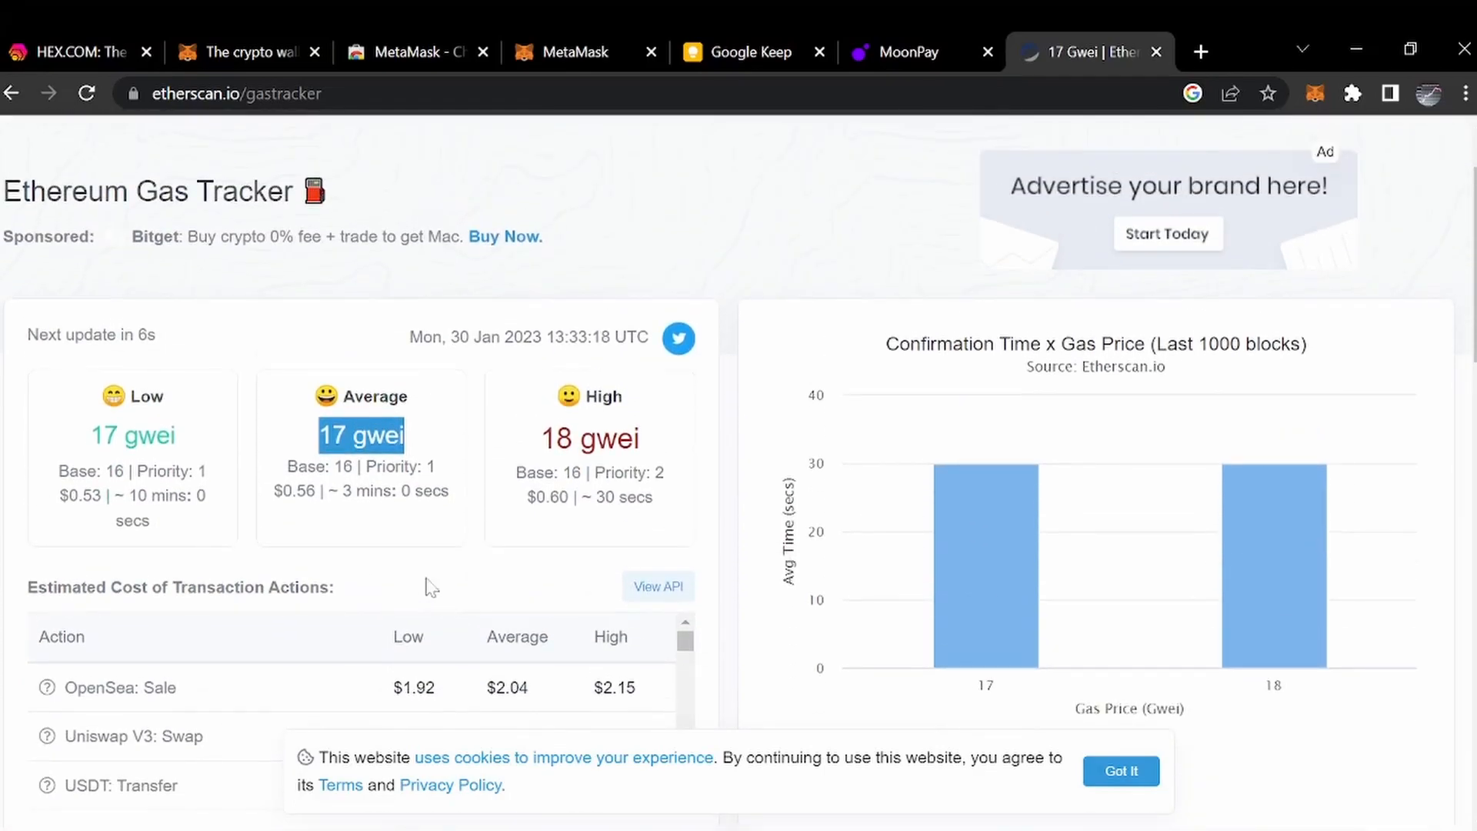
mouse_move(1270, 504)
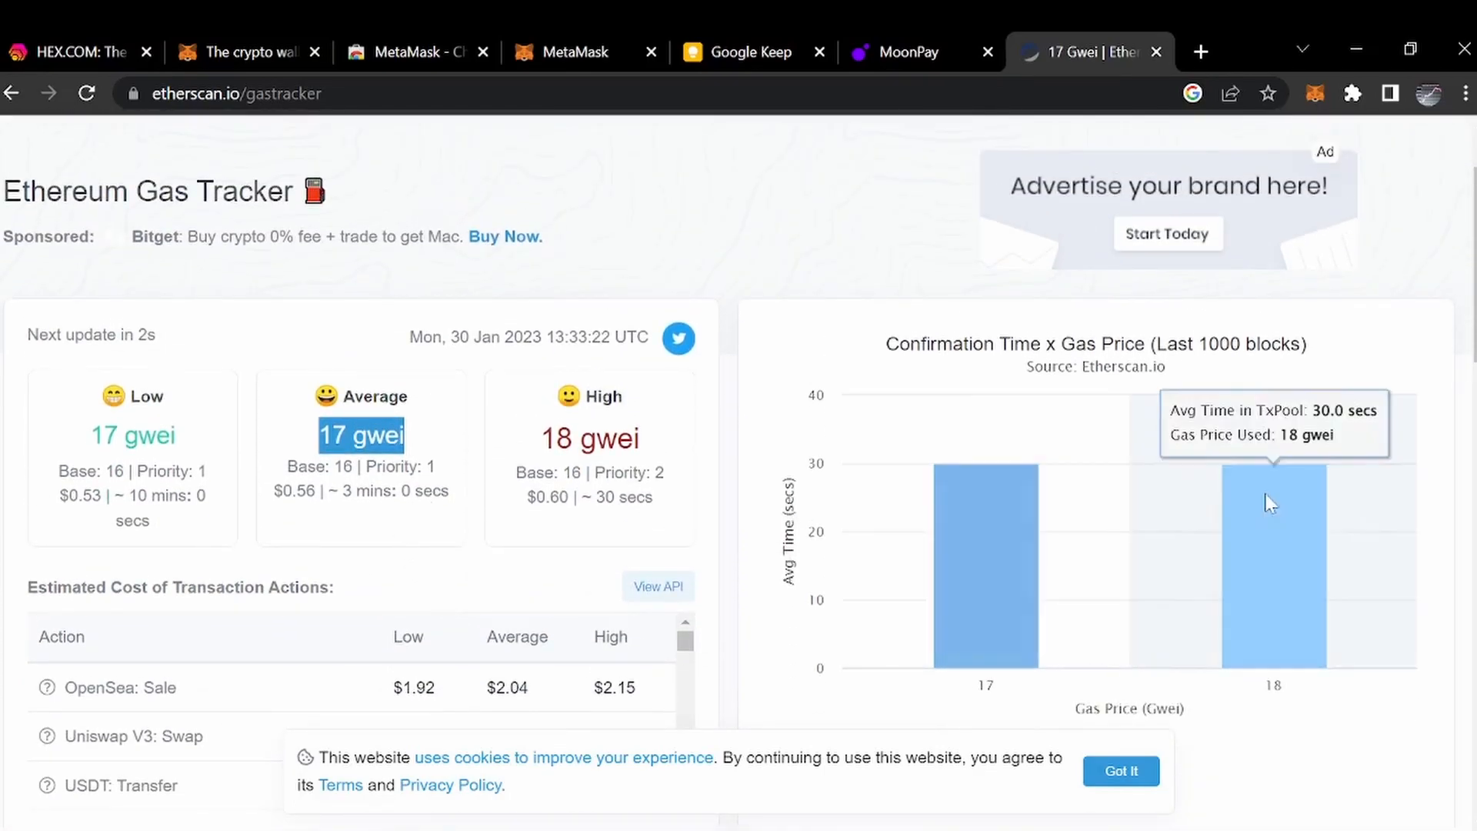
mouse_move(997, 515)
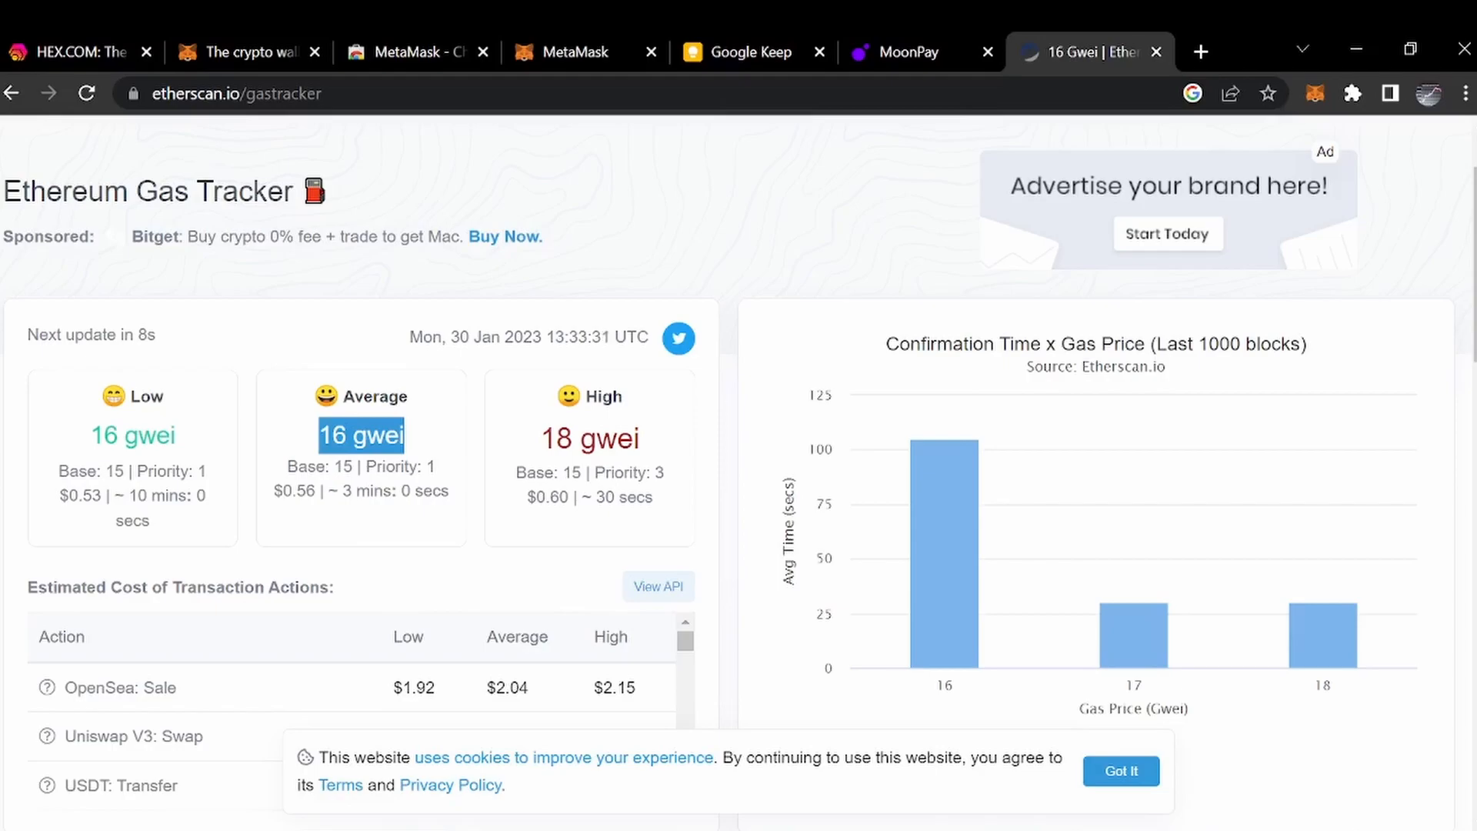
left_click_drag(296, 491, 315, 491)
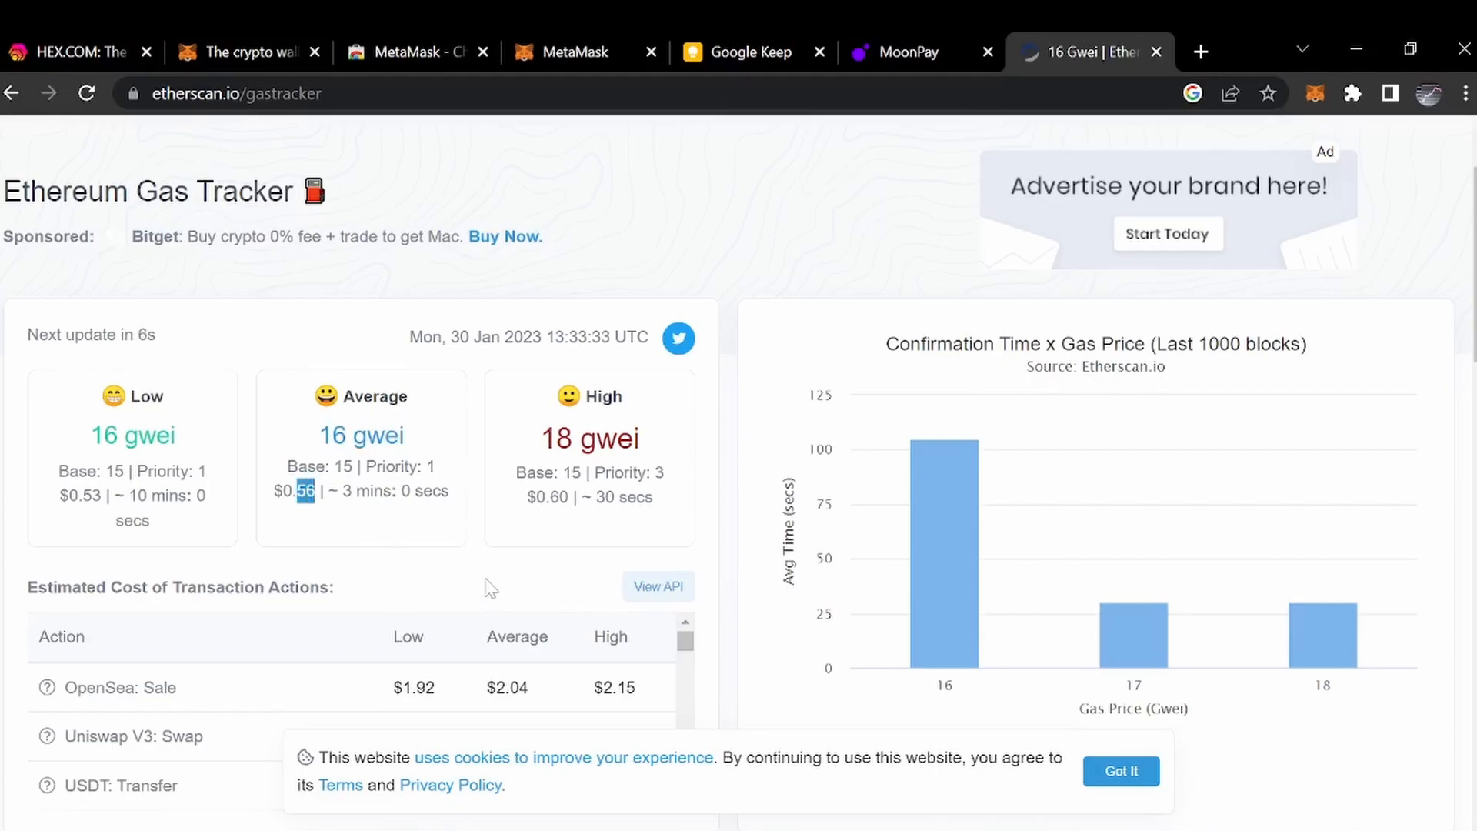
left_click(438, 575)
scroll(420, 538, "down", 1)
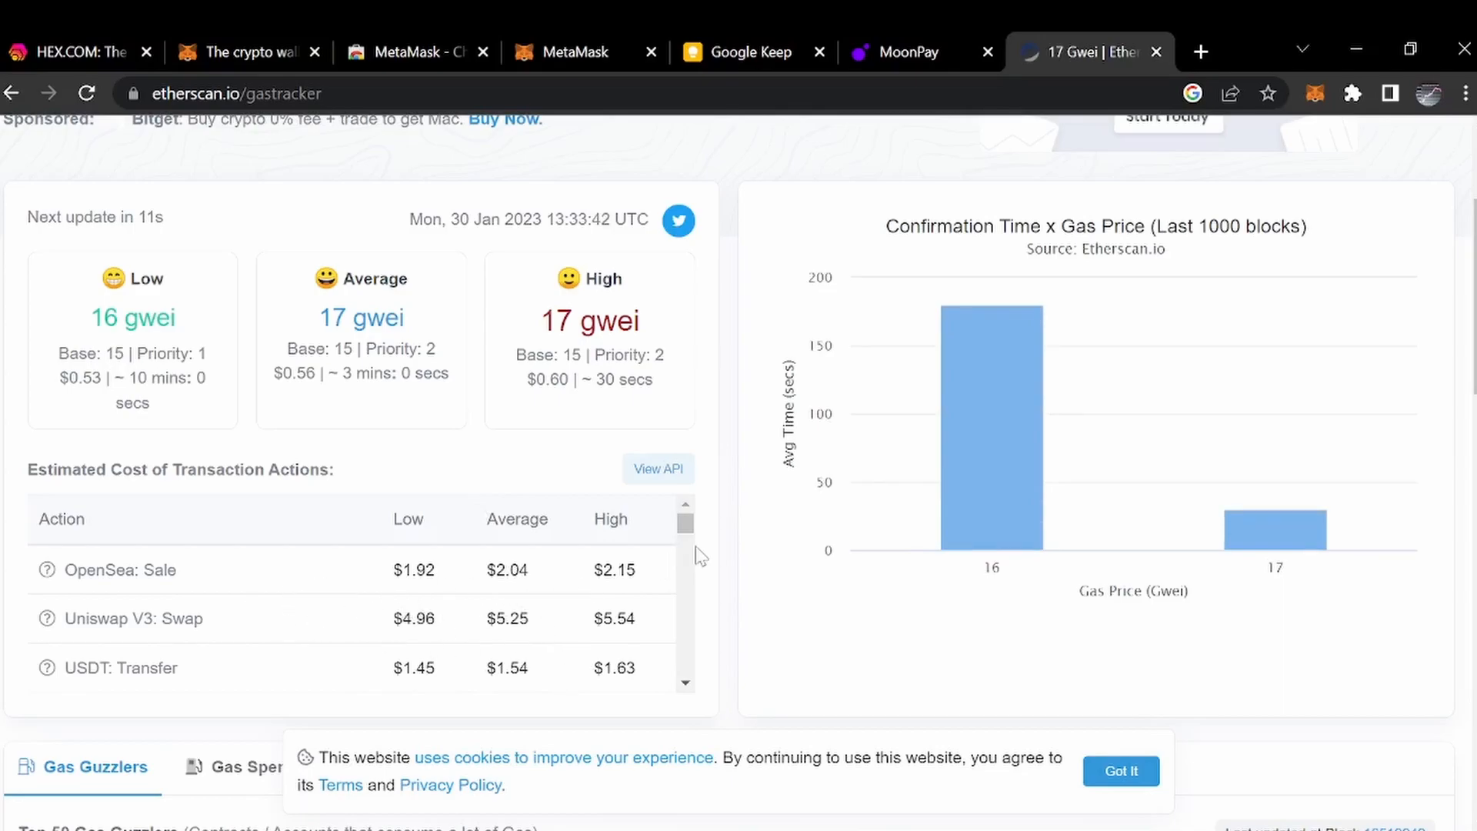
scroll(687, 570, "down", 4)
scroll(712, 639, "up", 3)
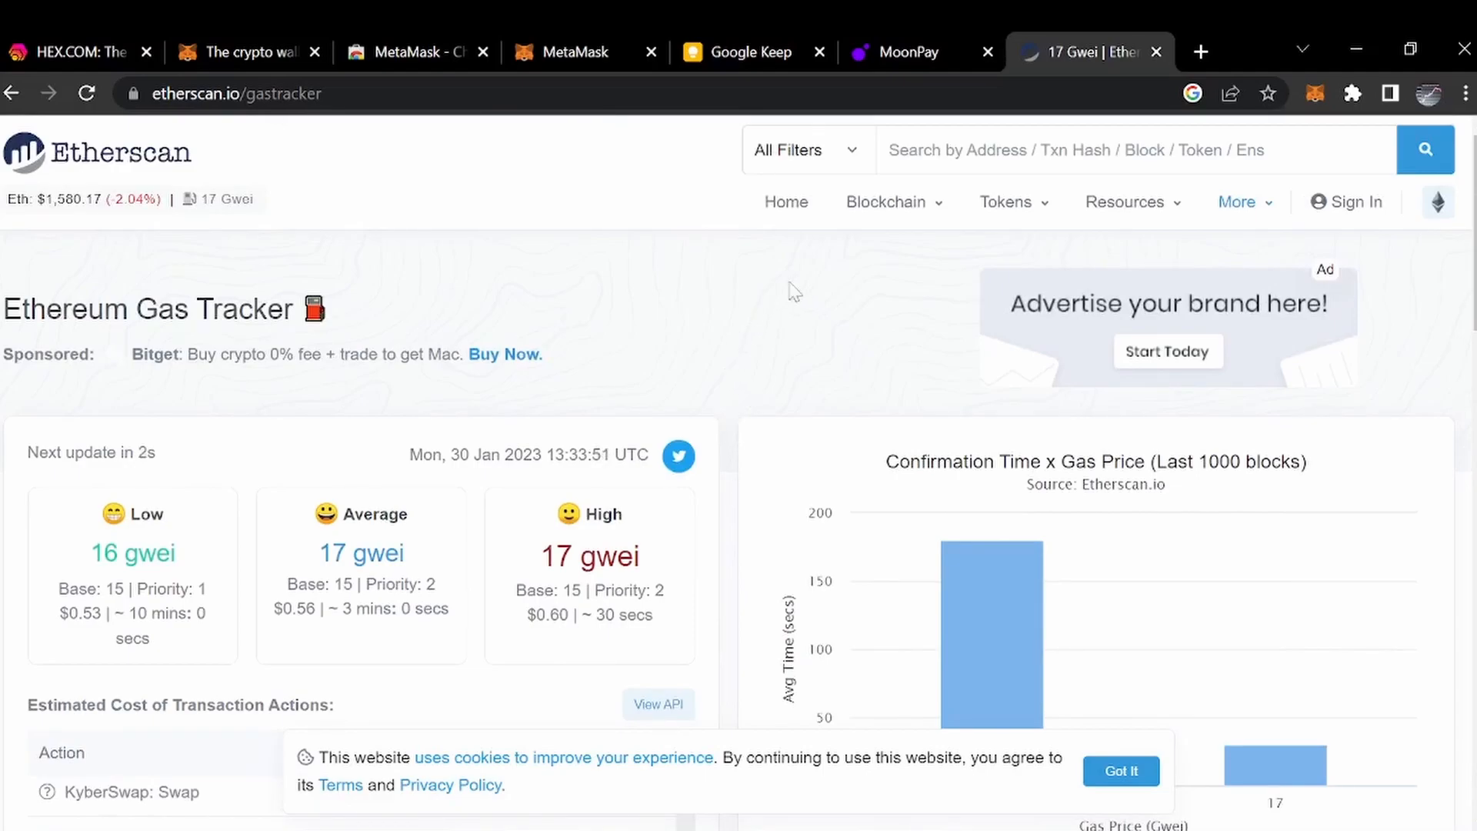
Return to the MetaMask wallet page, close the Deposit ETH dialog and check the account's ETH balance.
left_click(554, 56)
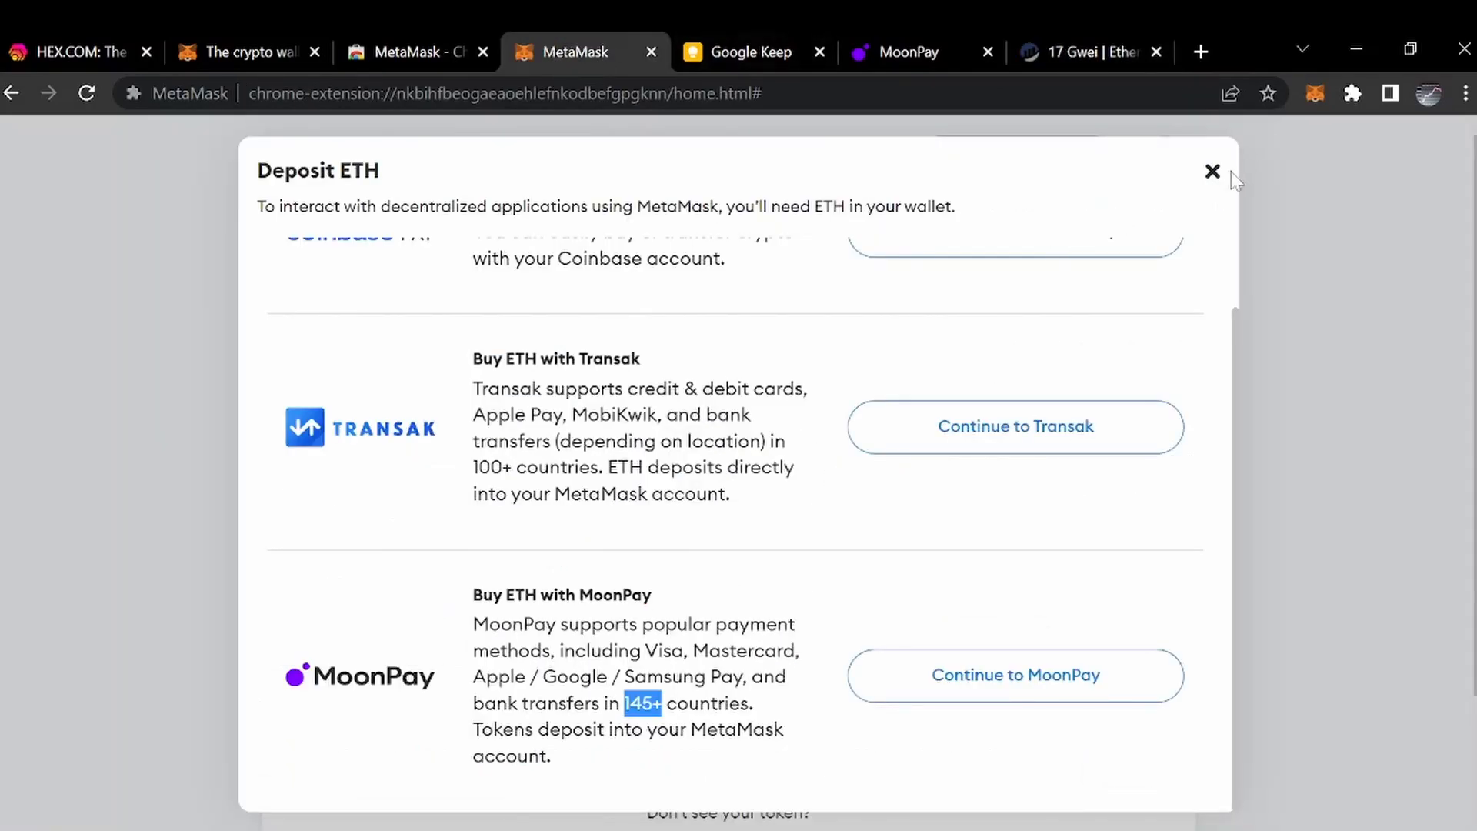
left_click(1212, 172)
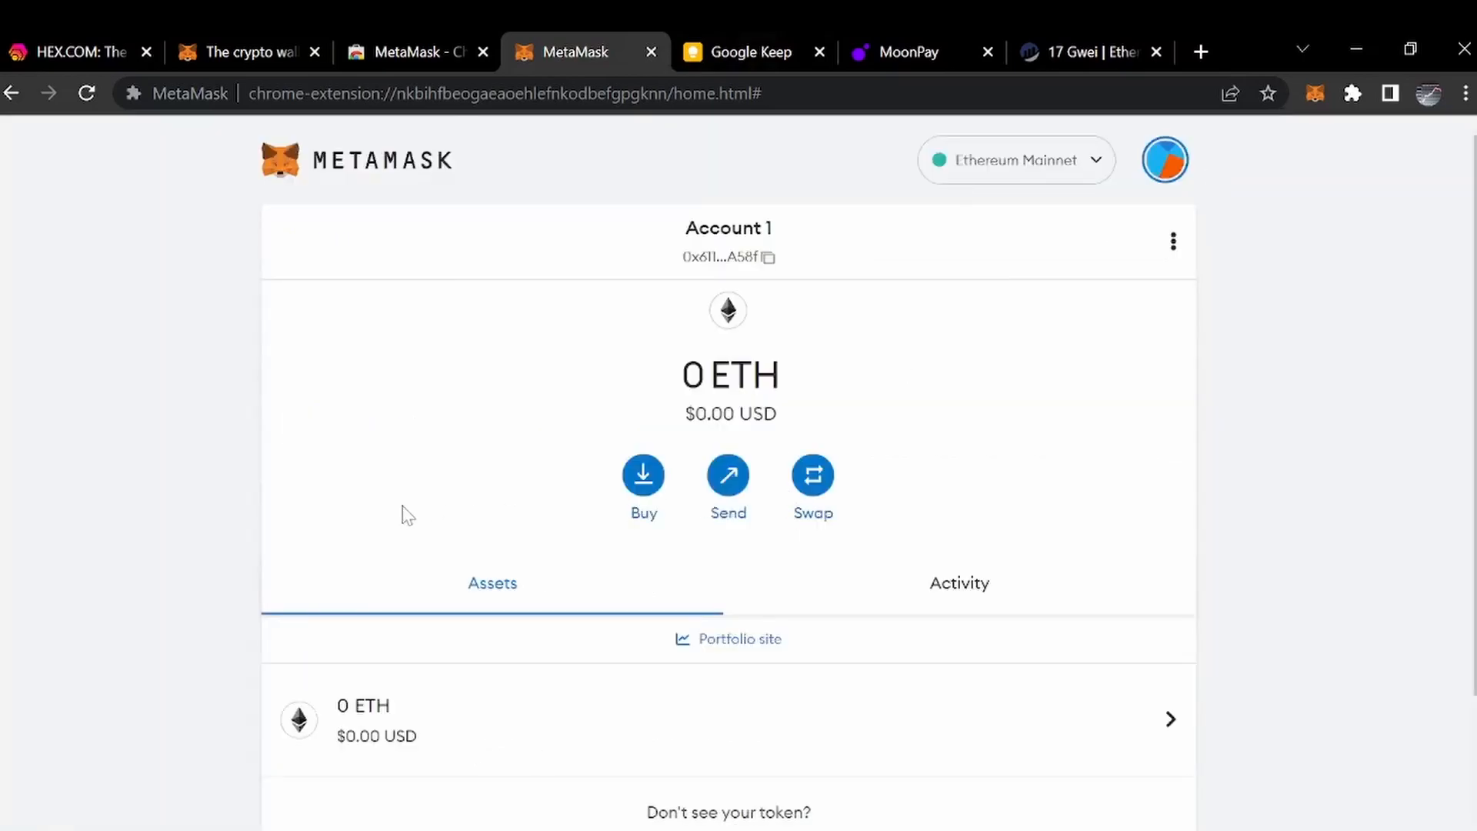
left_click_drag(682, 375, 705, 375)
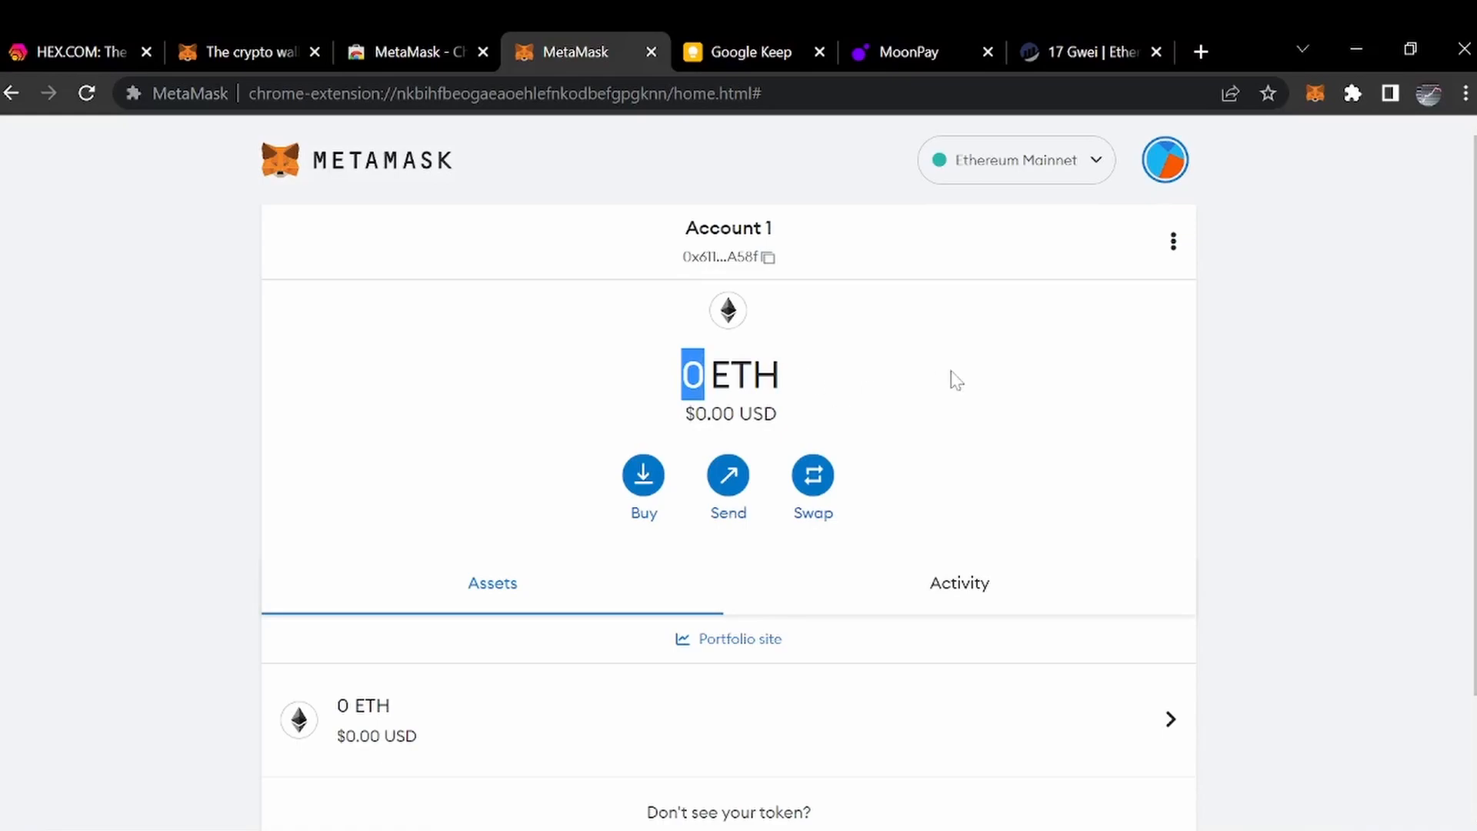
left_click(1004, 376)
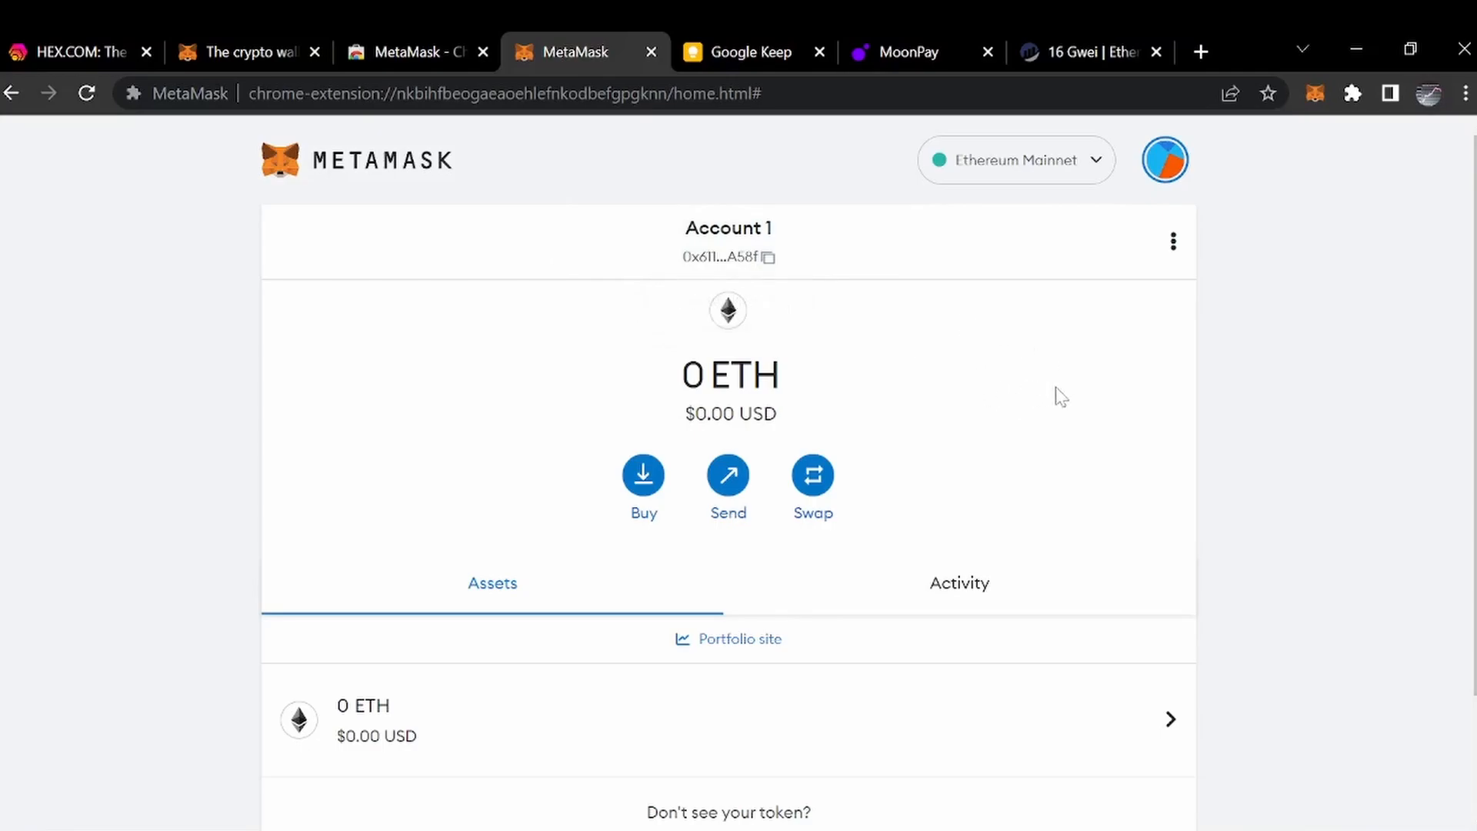
Return to the HEX.COM home page and view the ETH to HEX swap widget beside the main headline.
left_click(66, 54)
scroll(754, 468, "up", 20)
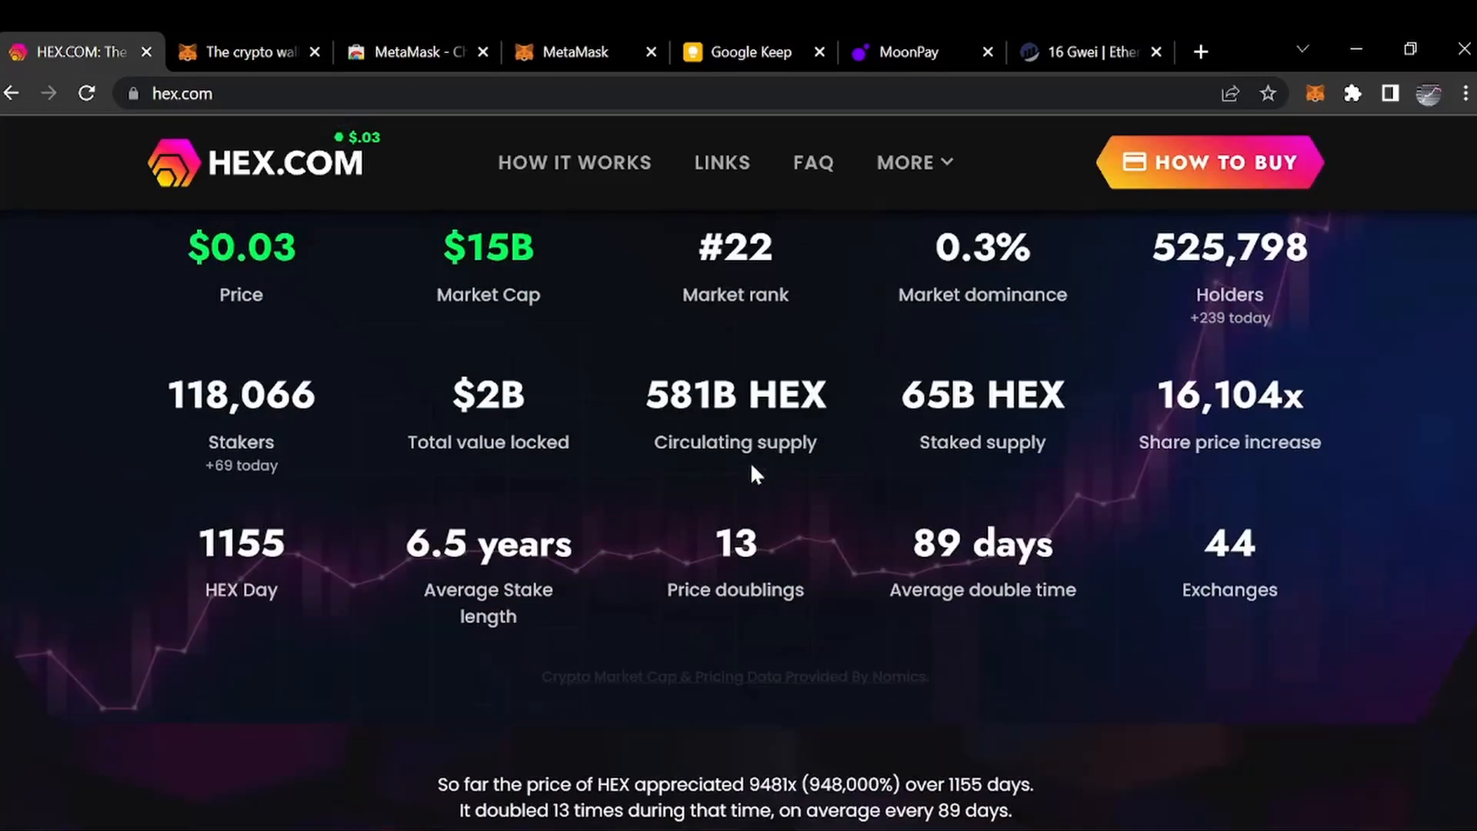
scroll(752, 465, "up", 20)
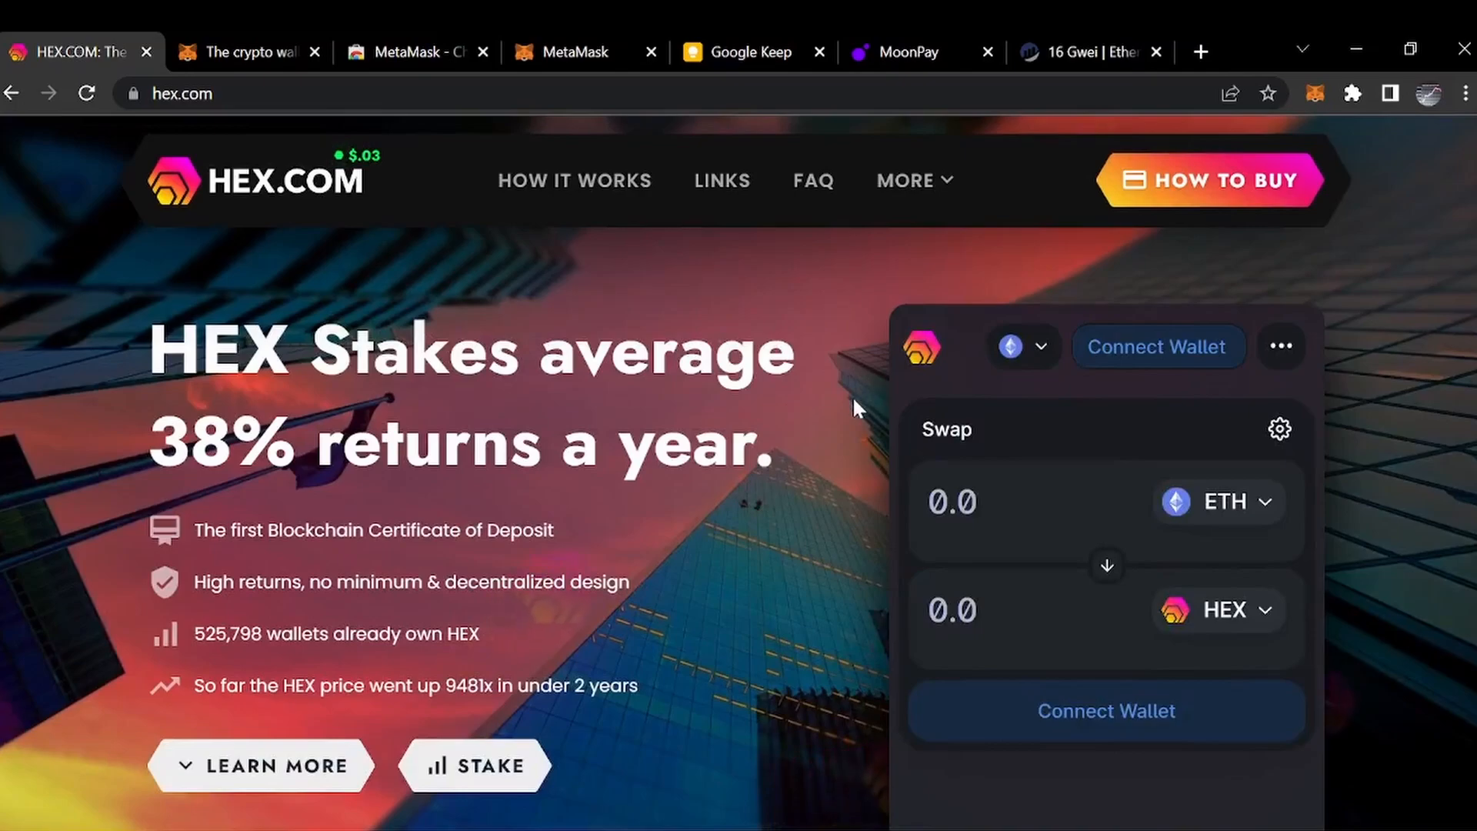
scroll(854, 343, "down", 2)
scroll(840, 327, "up", 2)
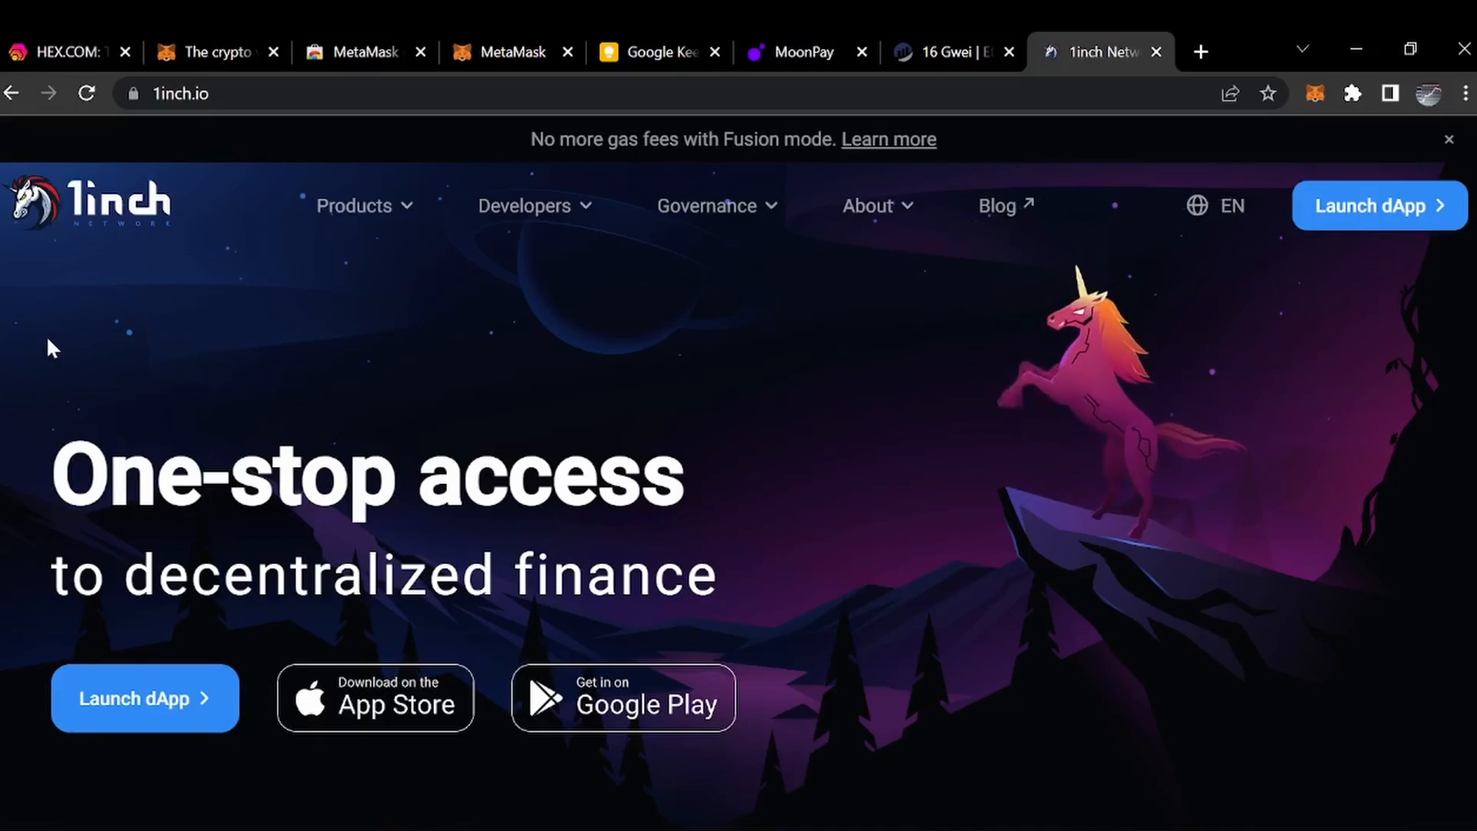
Launch the 1inch dApp from the 1inch.io home page and agree to its cookies.
left_click(531, 49)
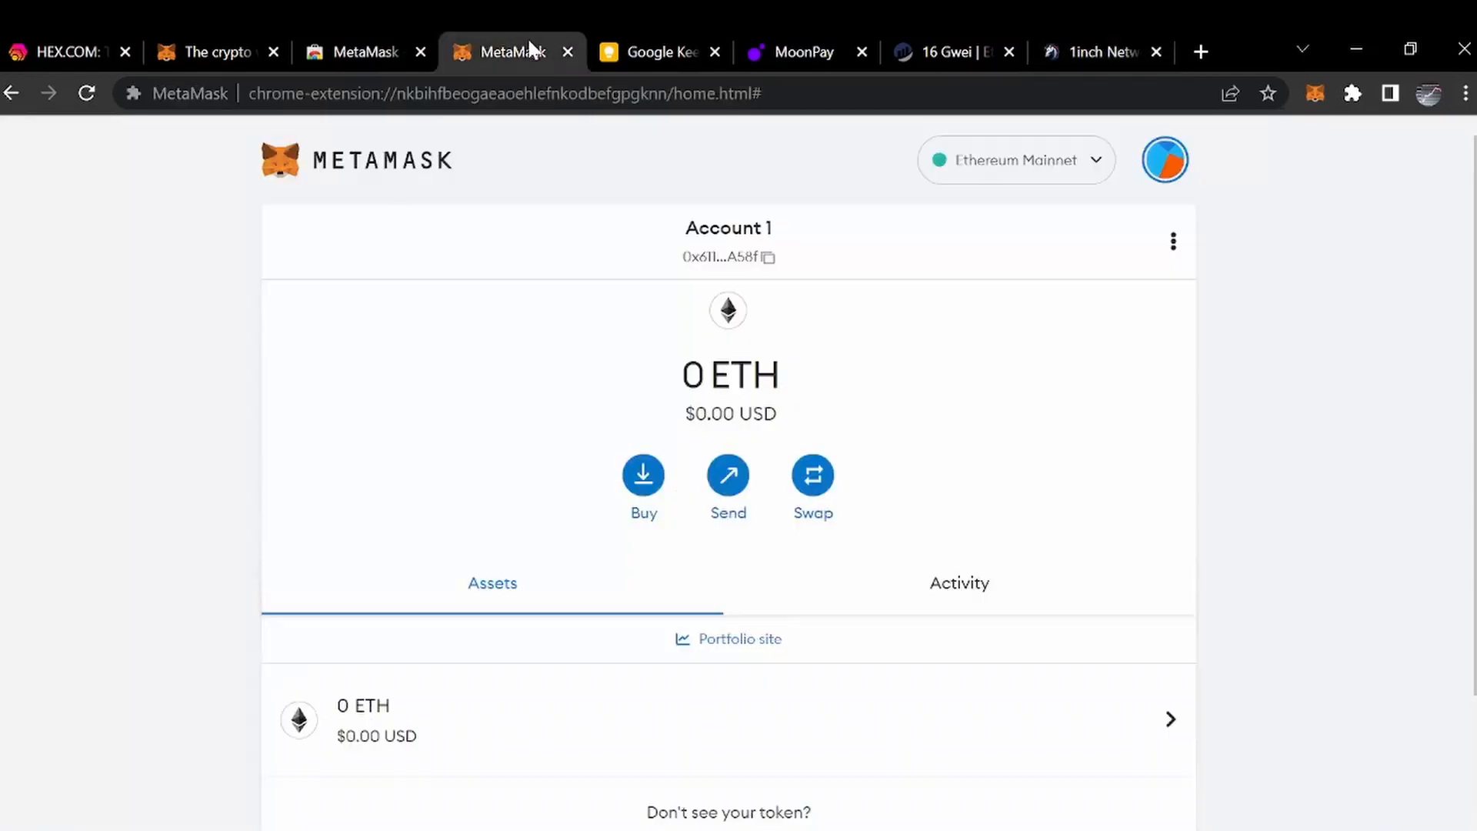
left_click(1093, 36)
mouse_move(707, 206)
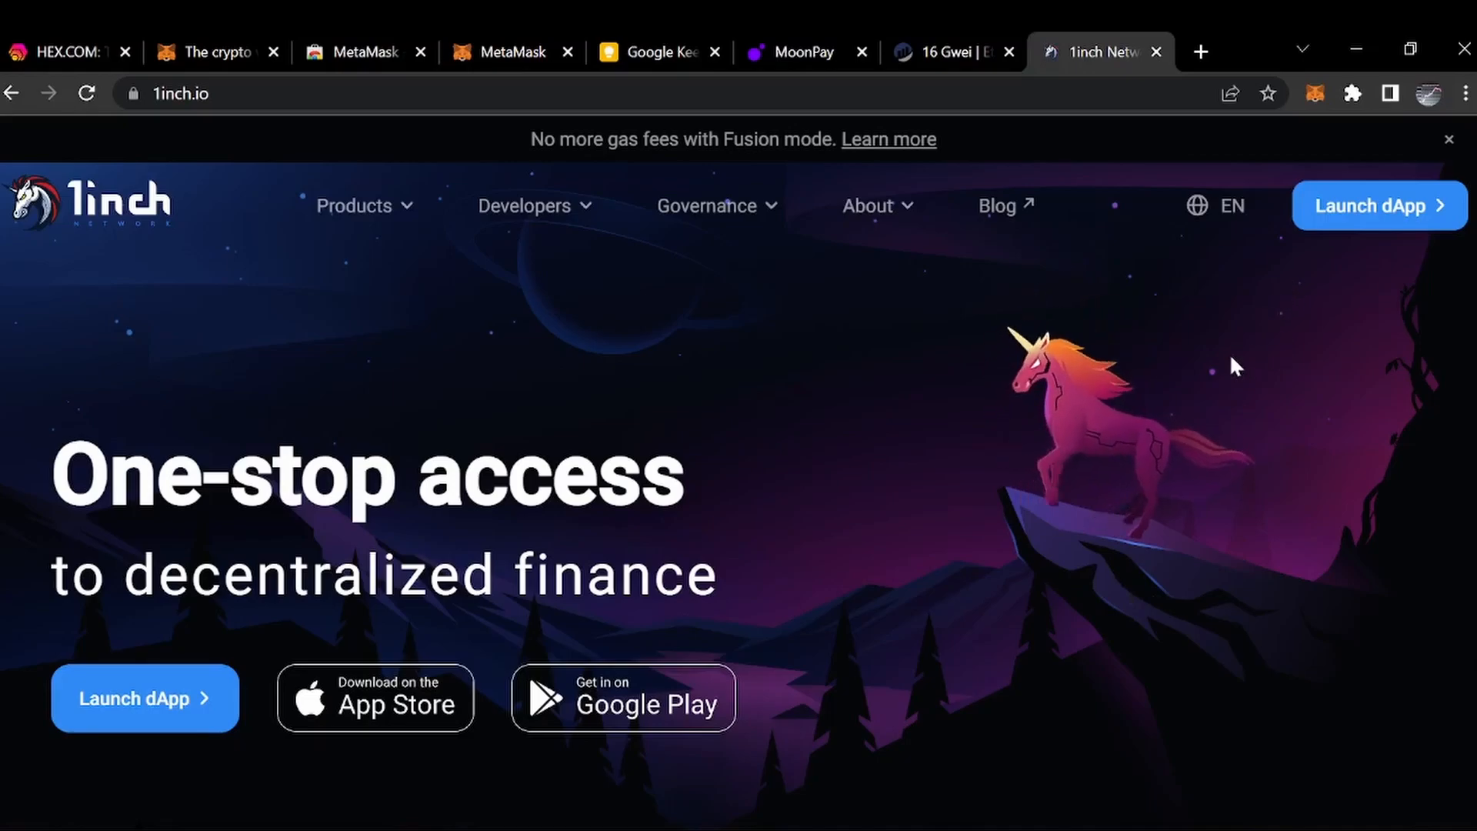
mouse_move(358, 205)
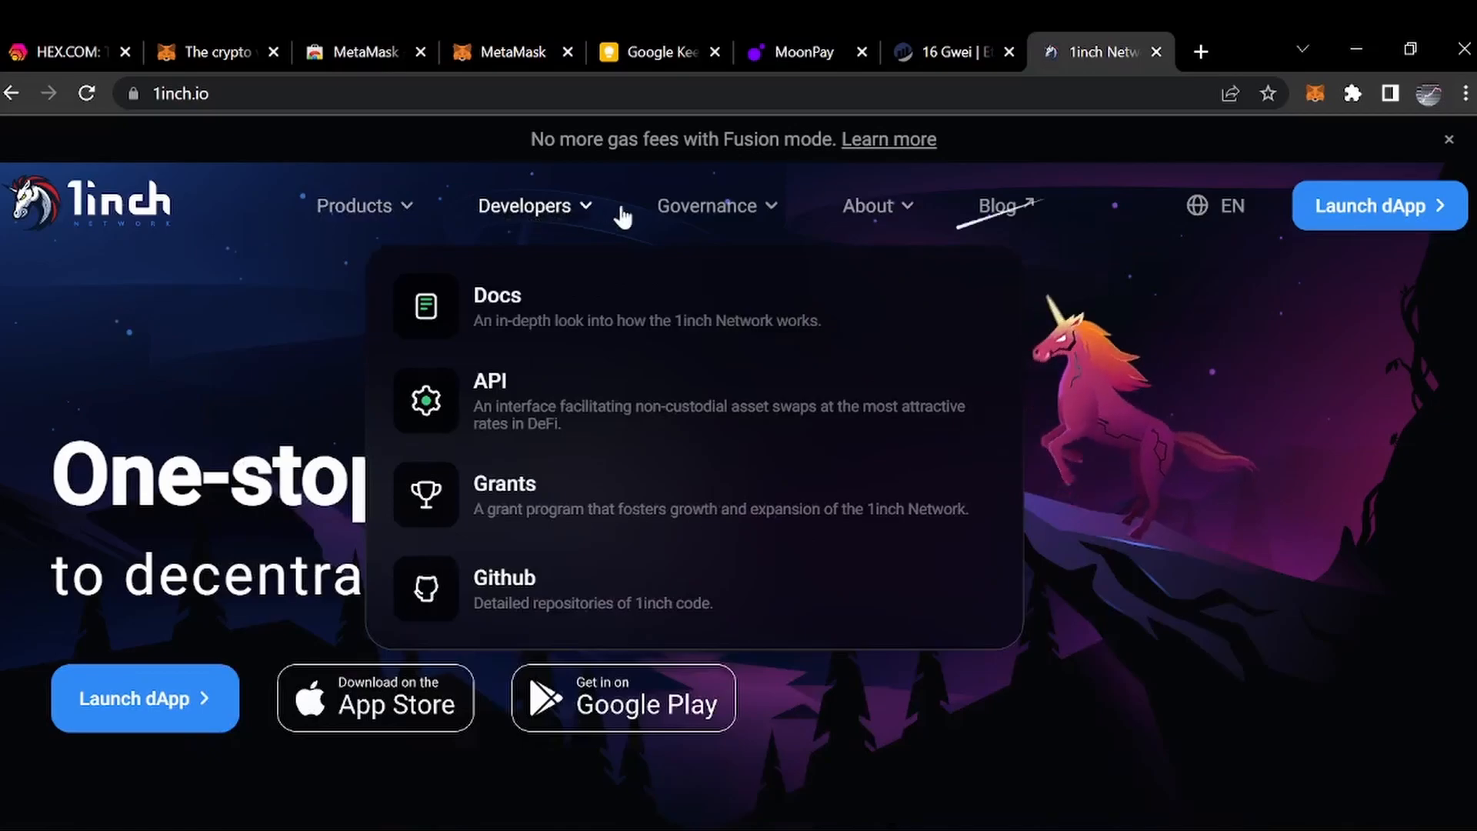
mouse_move(877, 219)
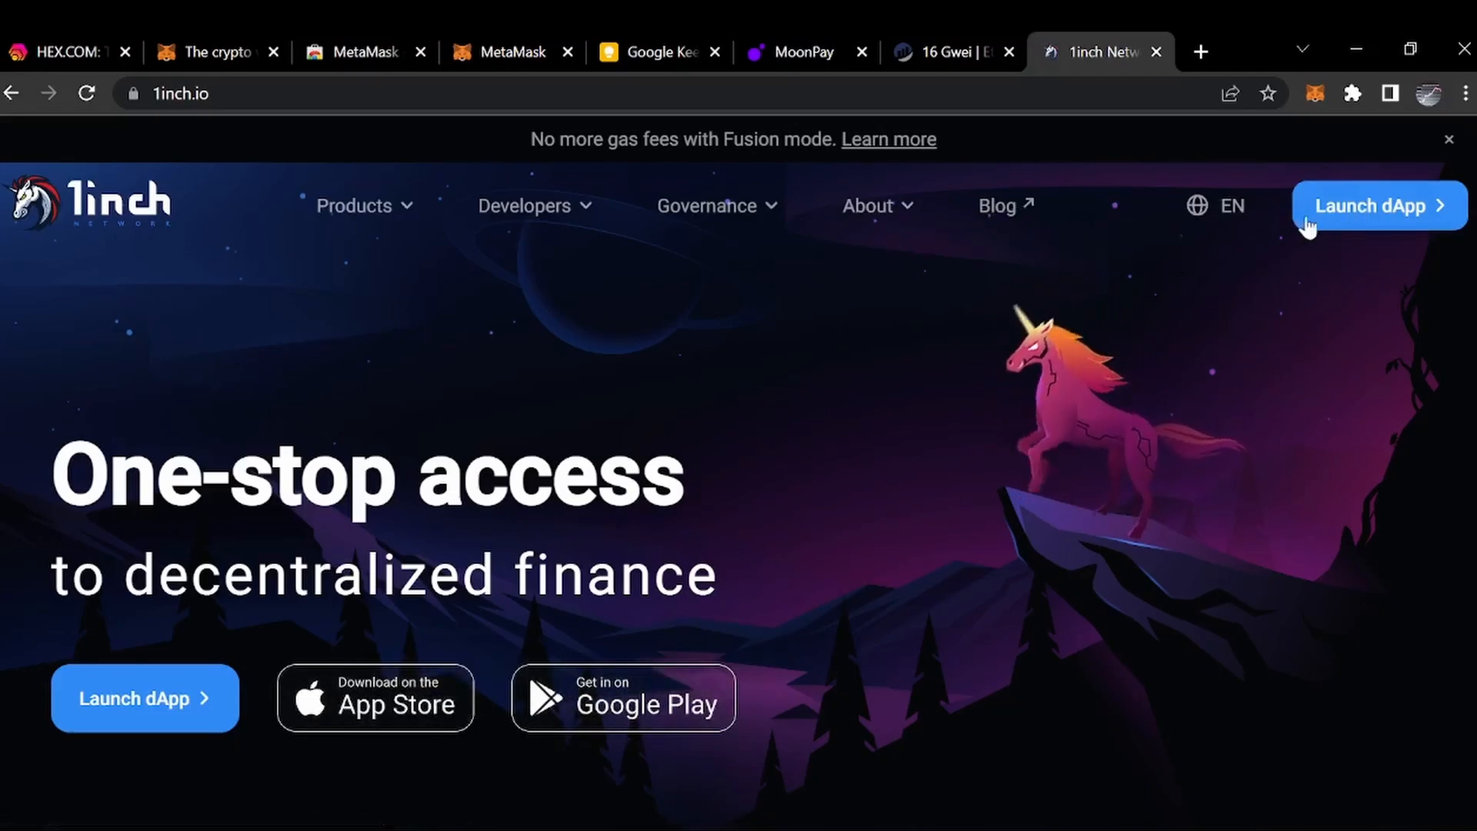
left_click(1357, 217)
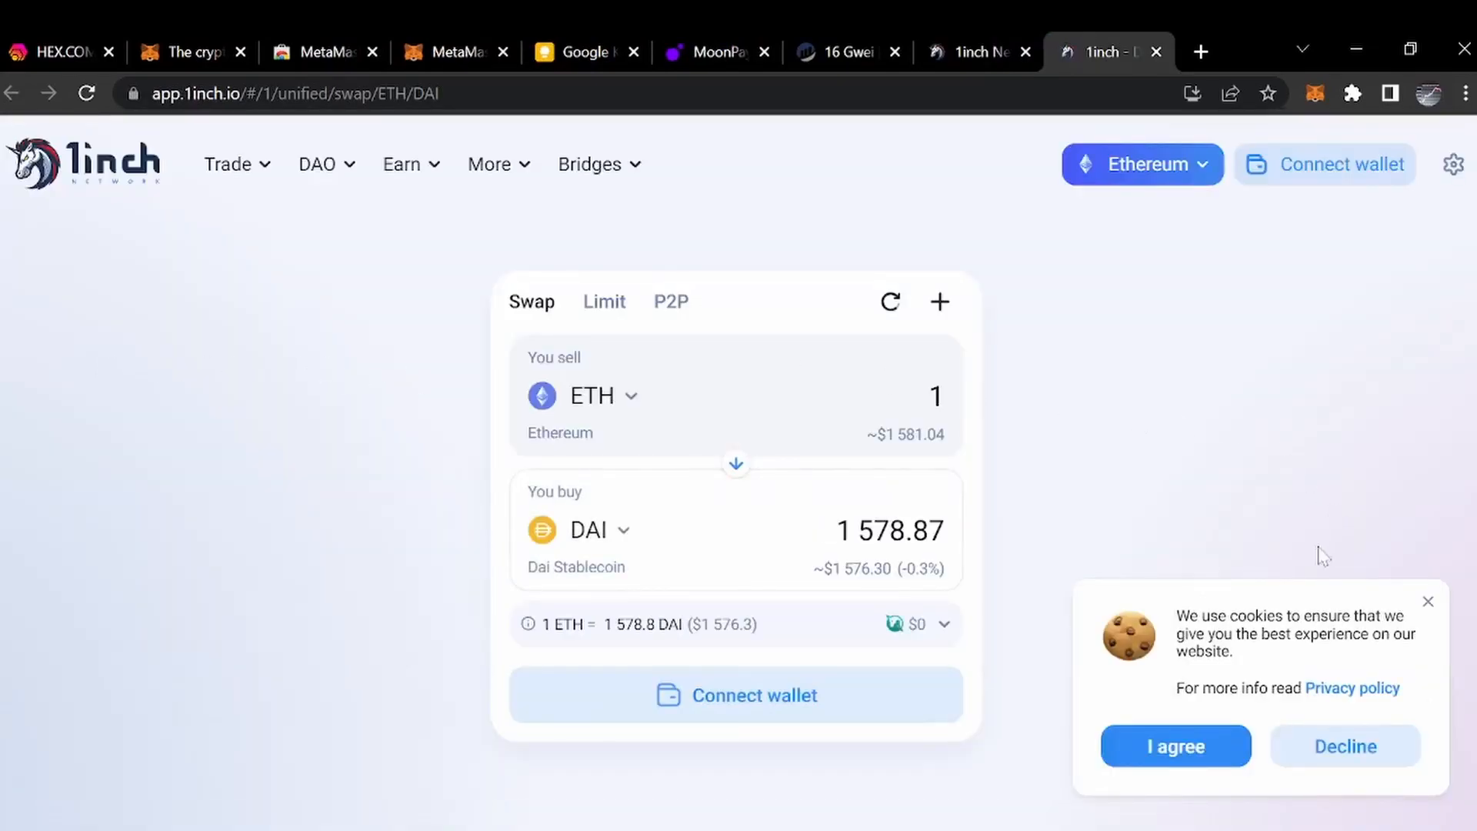
left_click(1227, 751)
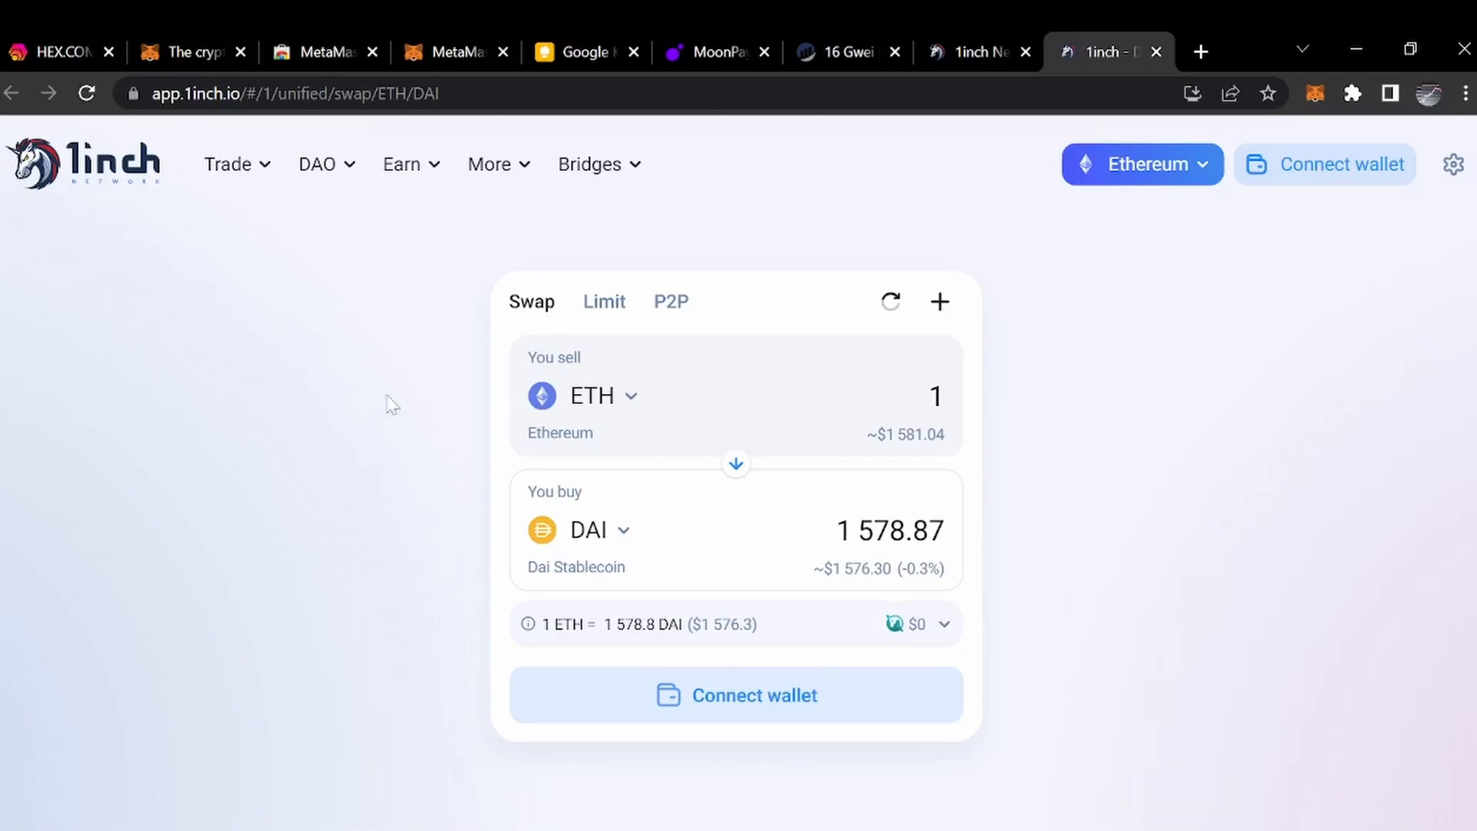
Start connecting a wallet to 1inch, accept the Terms of Service and Privacy Policy, and review the supported networks and wallets.
left_click(1282, 174)
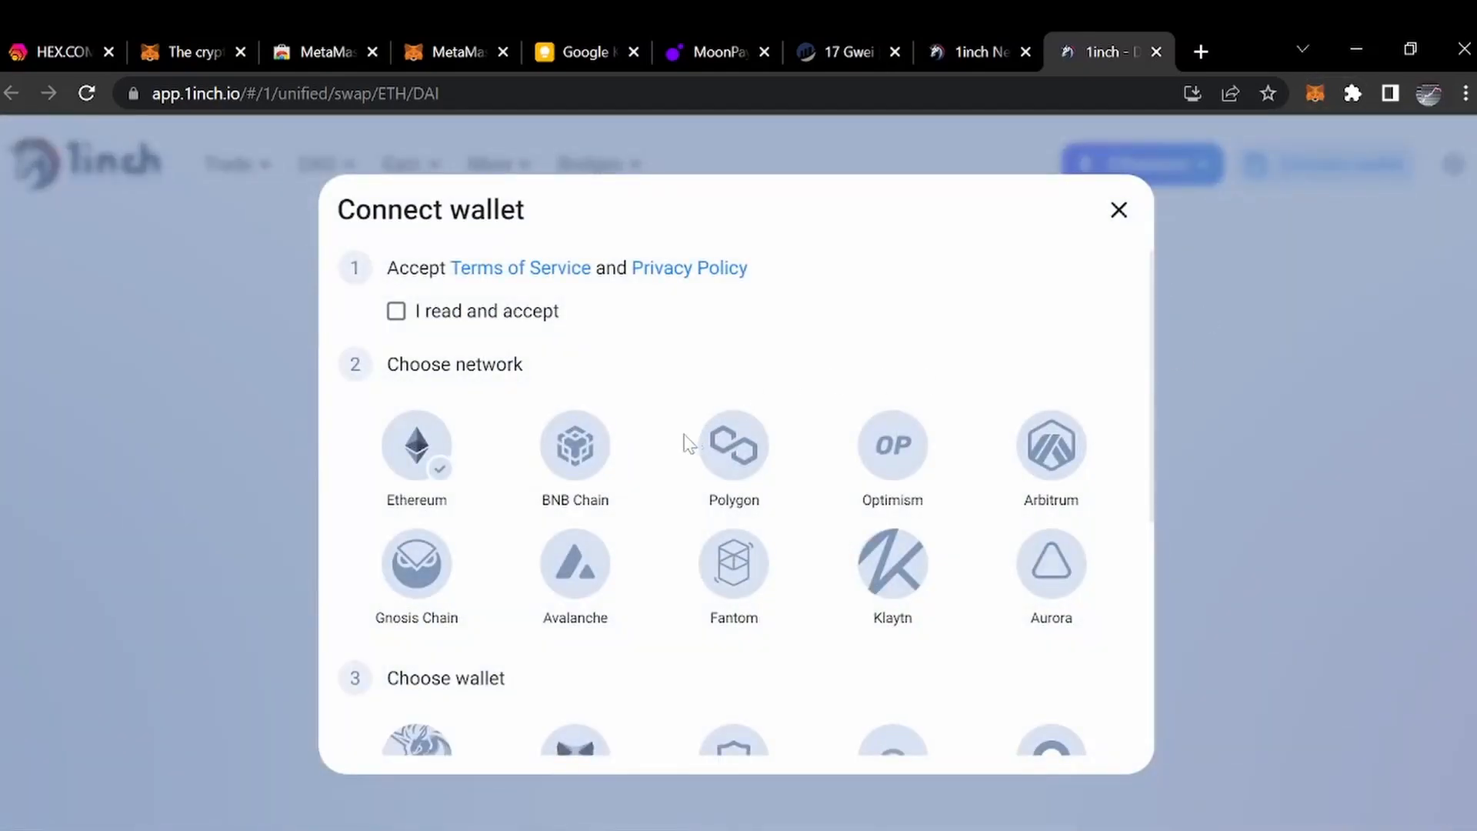
left_click(395, 311)
scroll(718, 355, "down", 5)
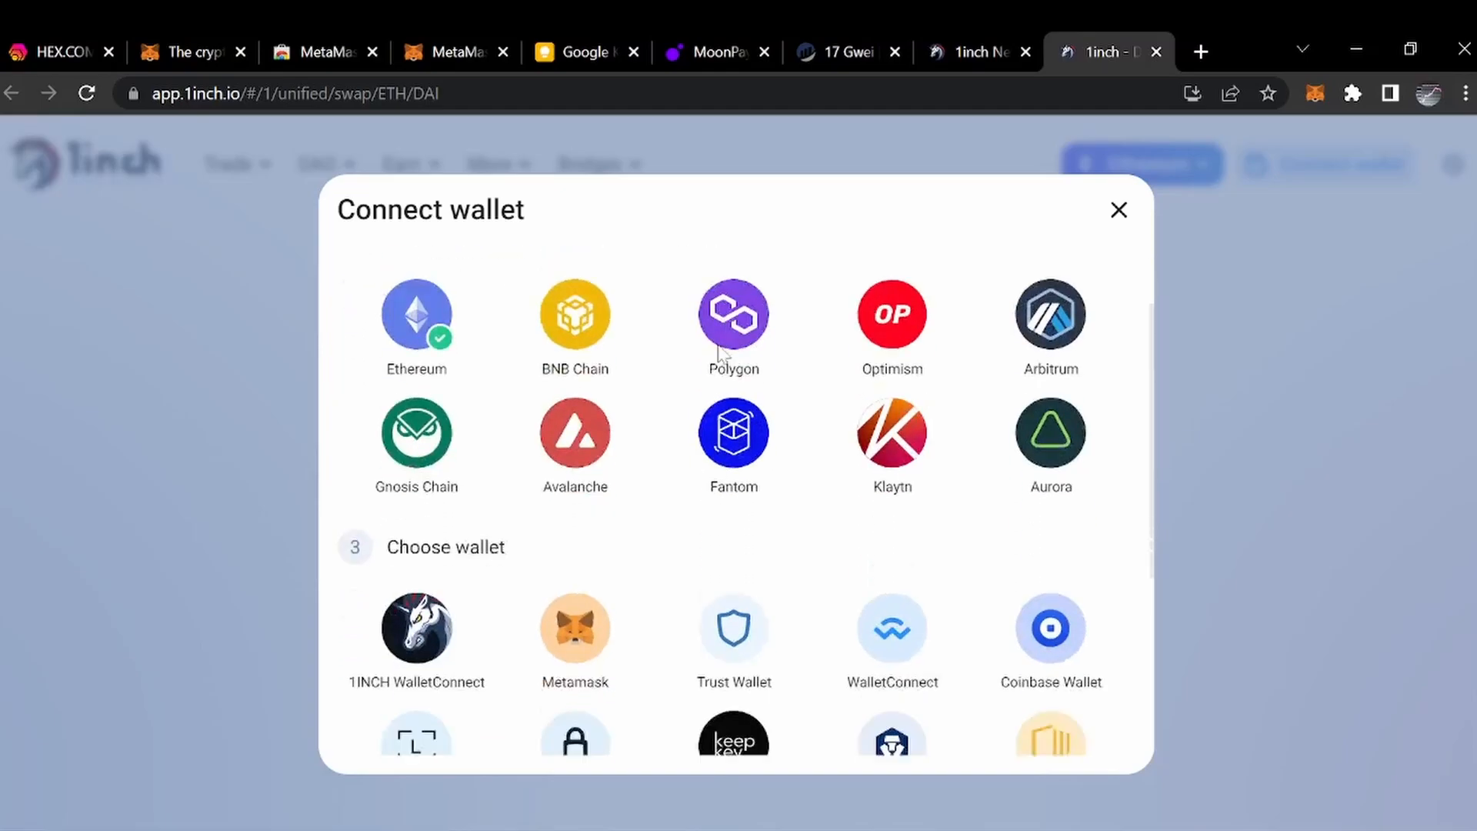
scroll(623, 420, "up", 5)
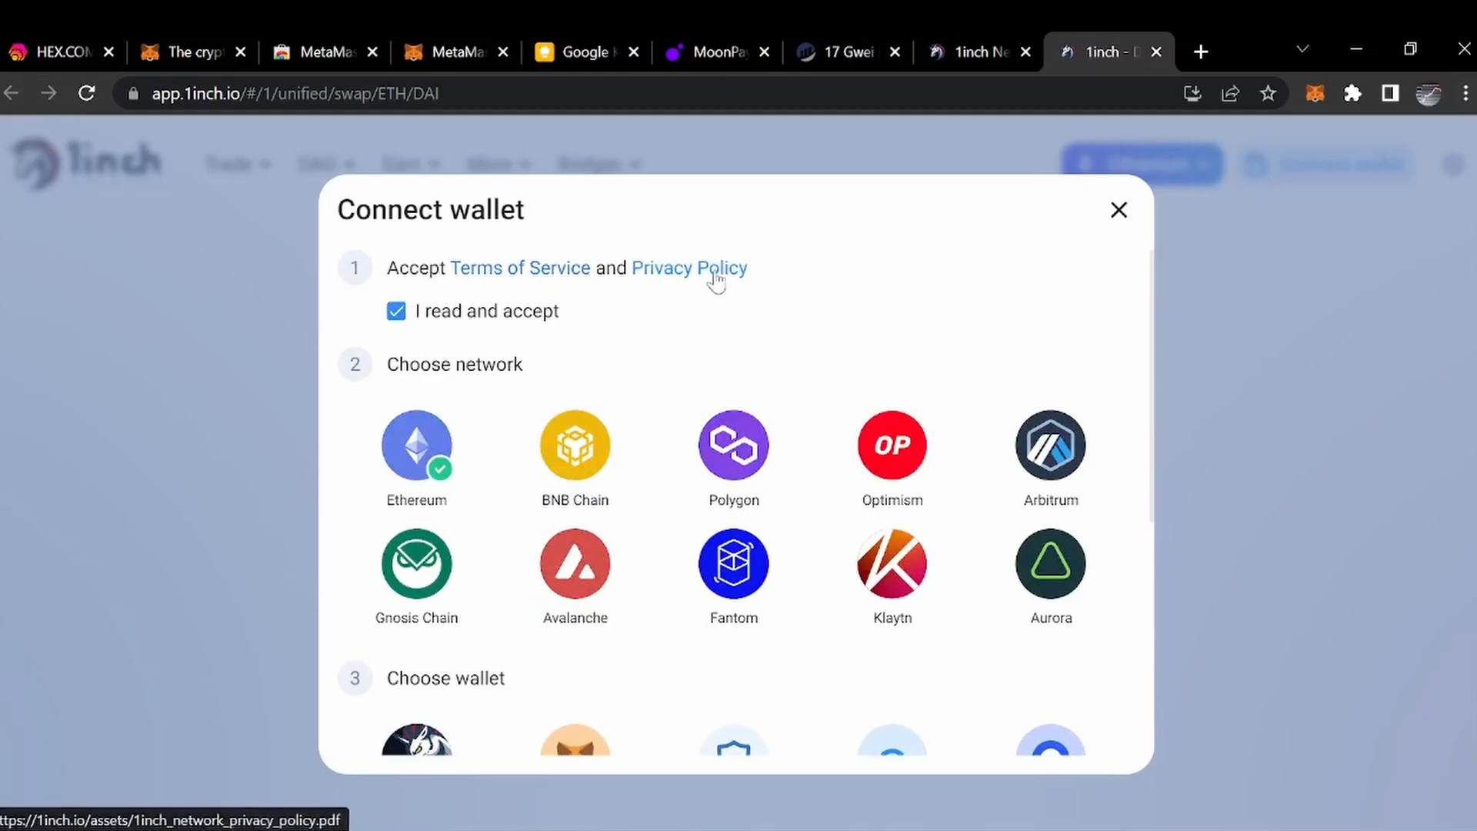
scroll(650, 418, "down", 3)
scroll(677, 428, "up", 3)
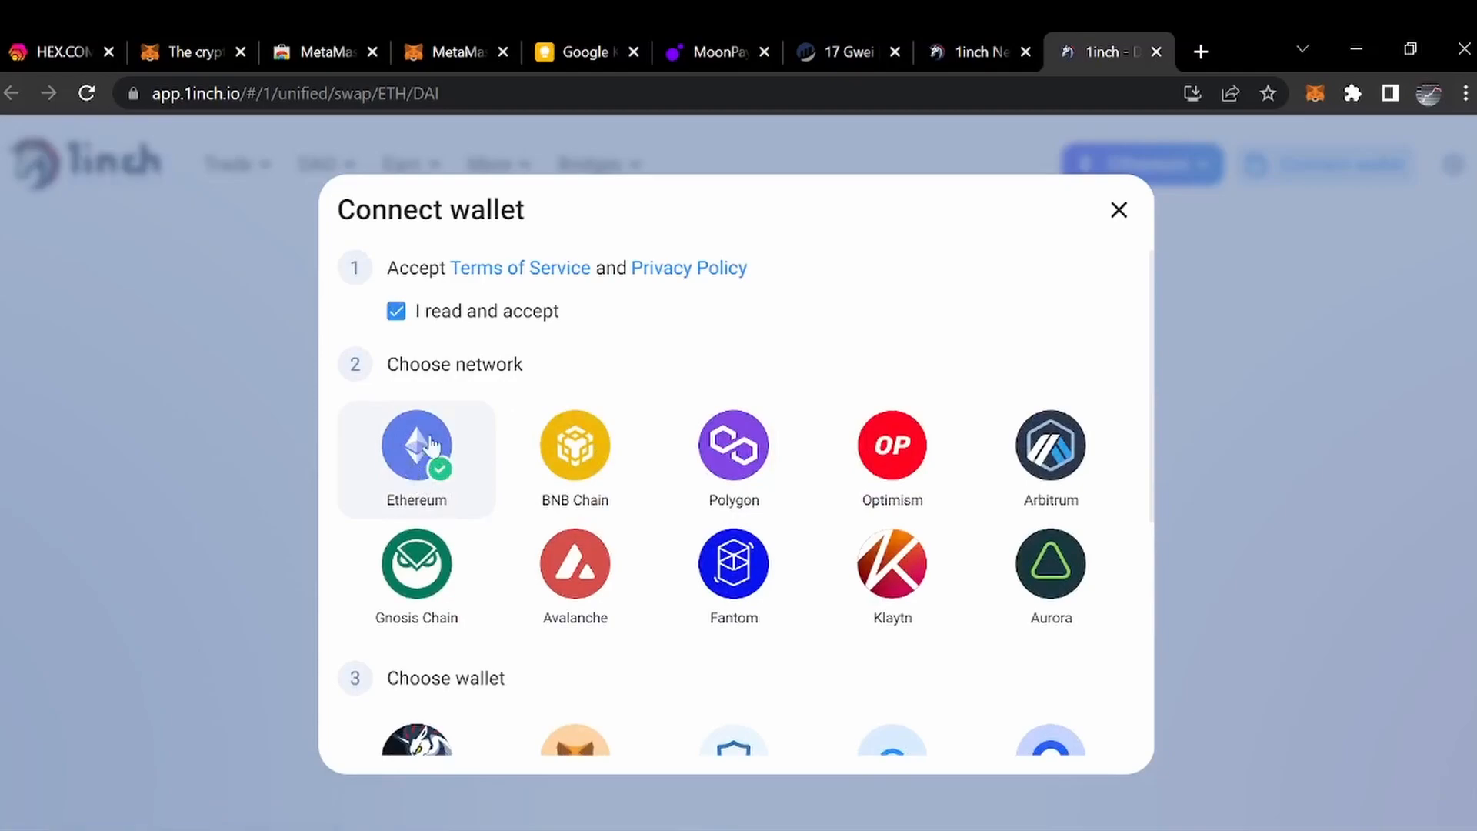
scroll(454, 457, "down", 2)
scroll(454, 457, "down", 2)
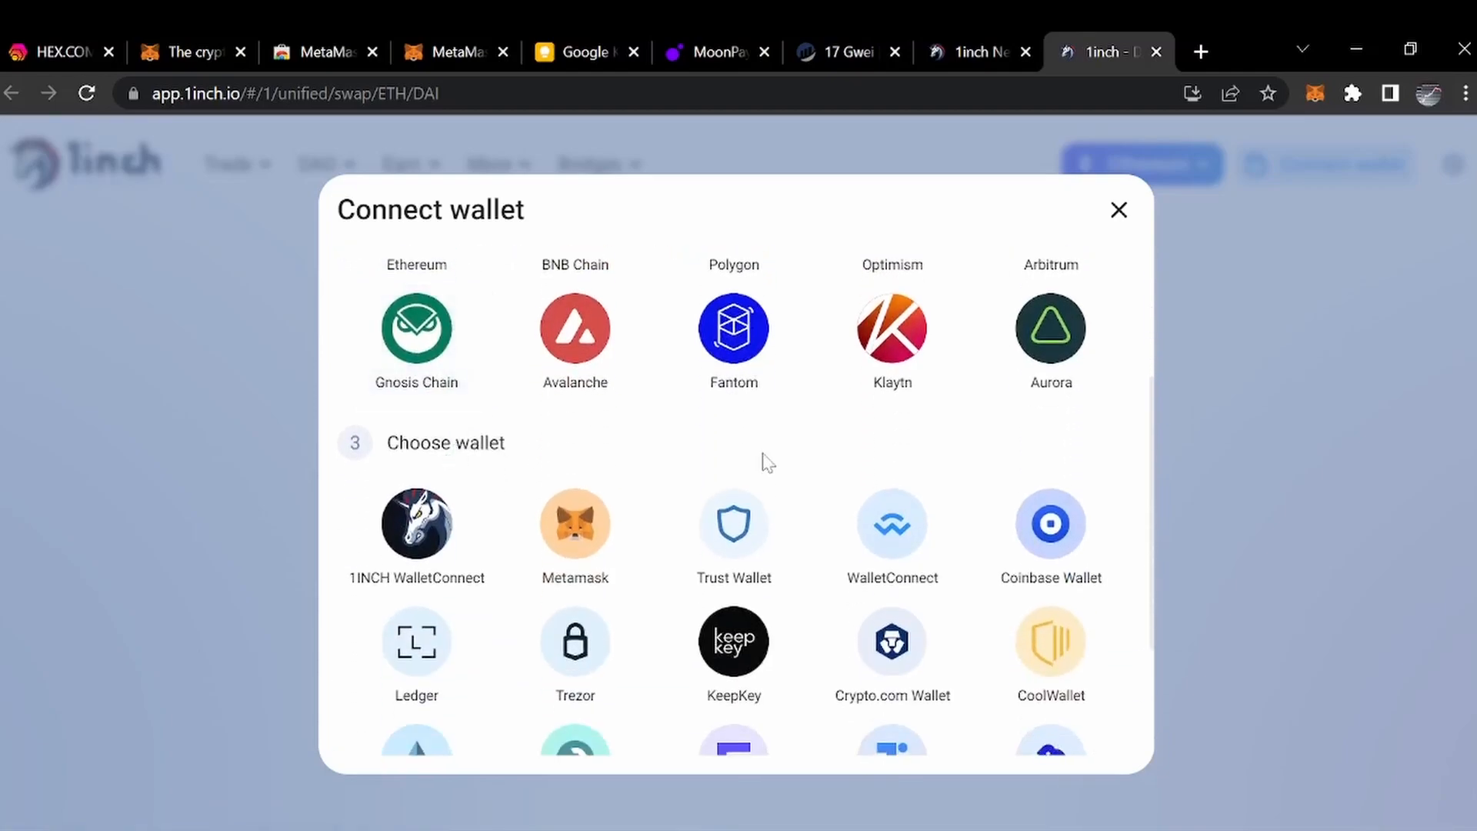
scroll(547, 474, "down", 2)
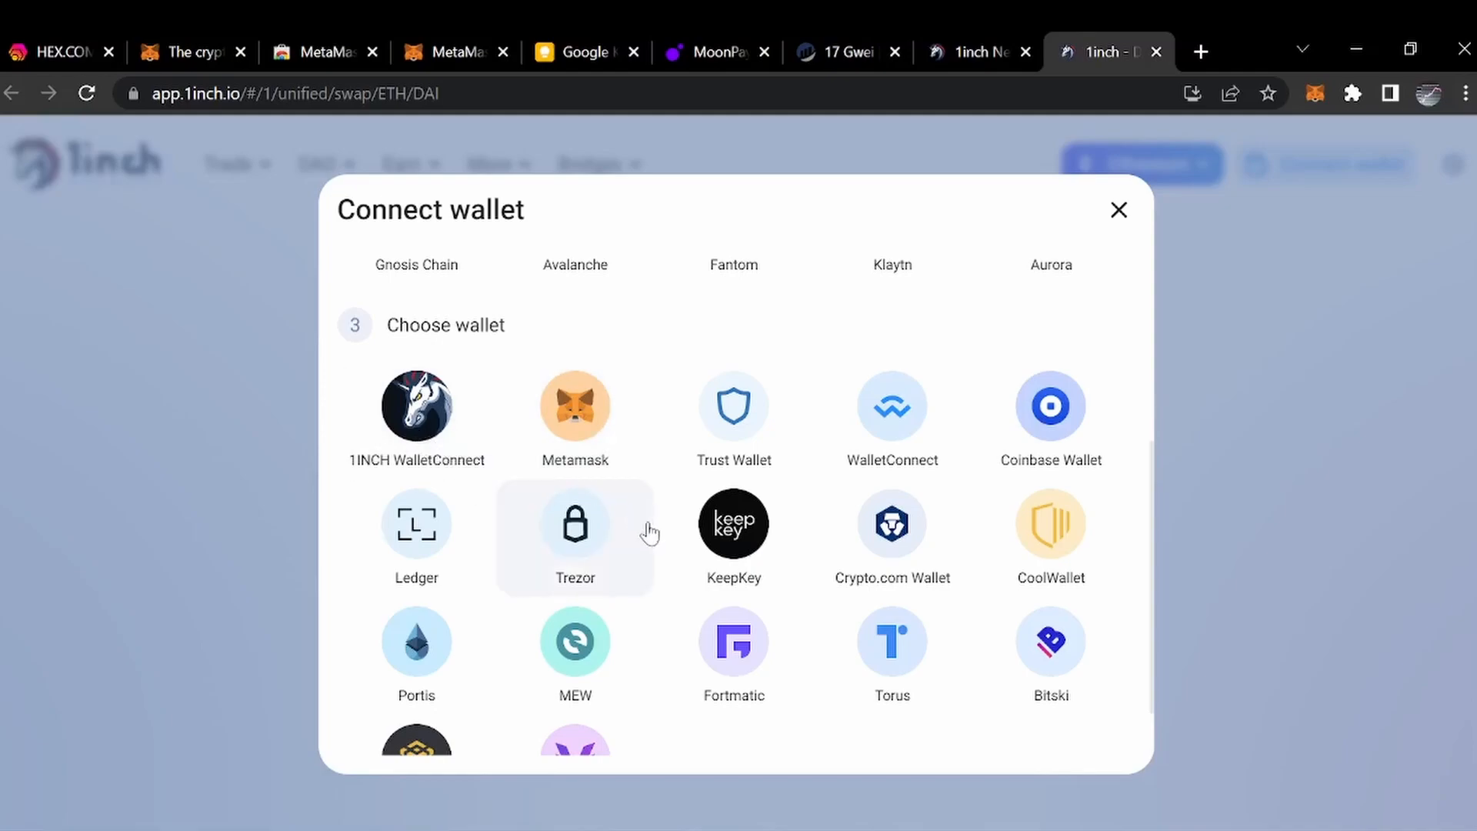
scroll(649, 528, "down", 1)
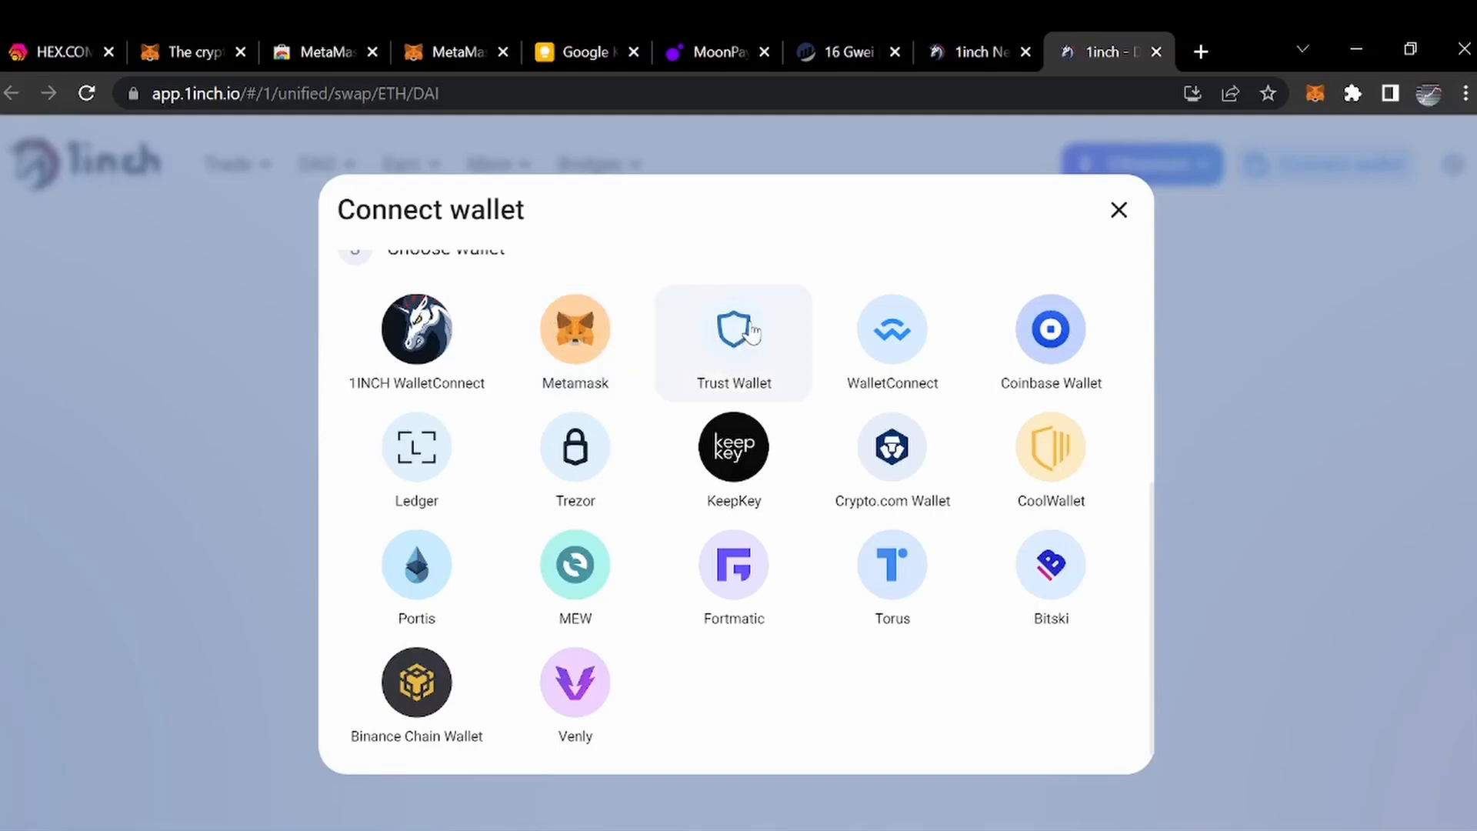
left_click(890, 352)
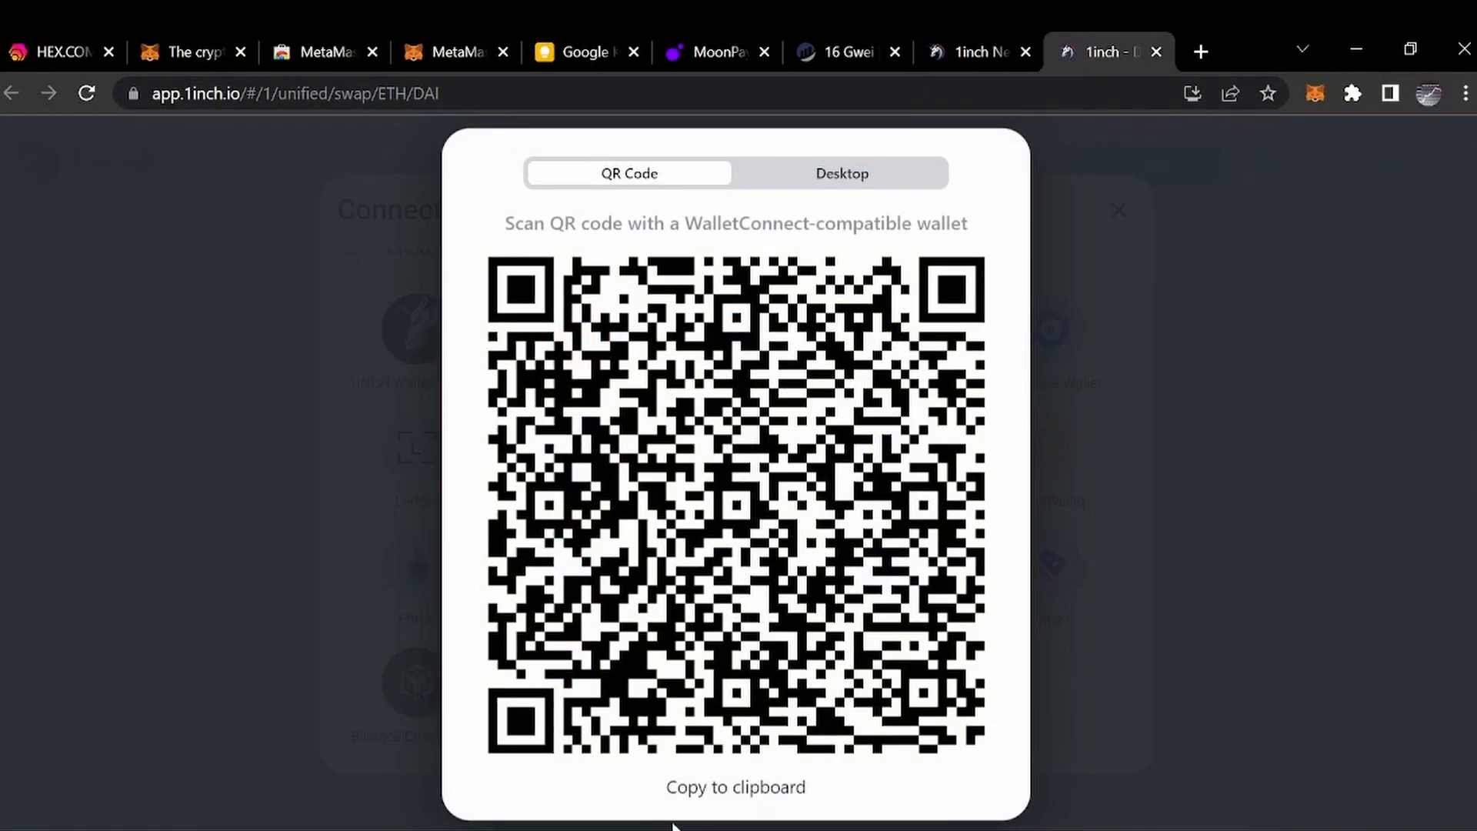
left_click(846, 173)
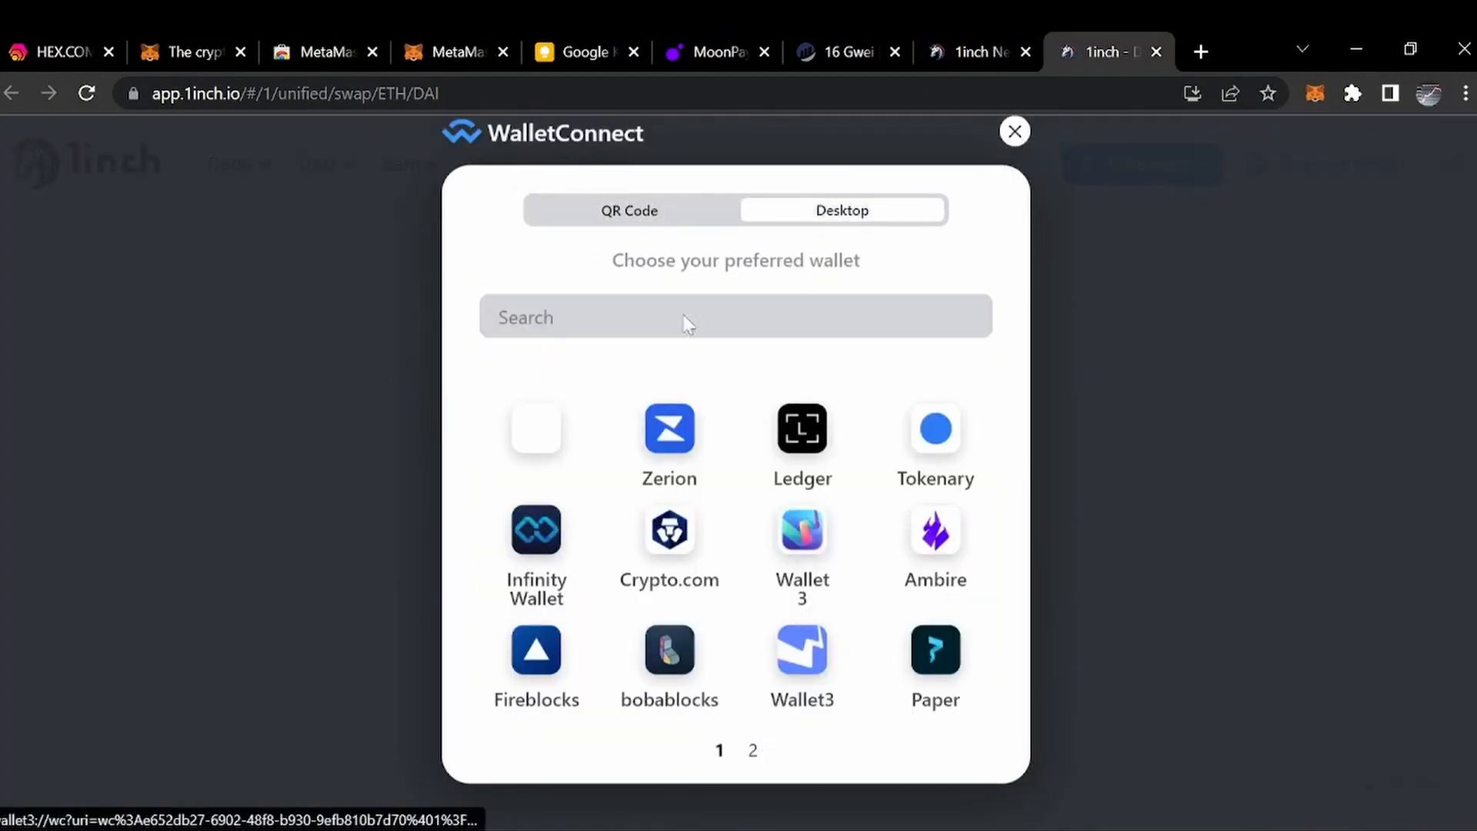
left_click(1016, 133)
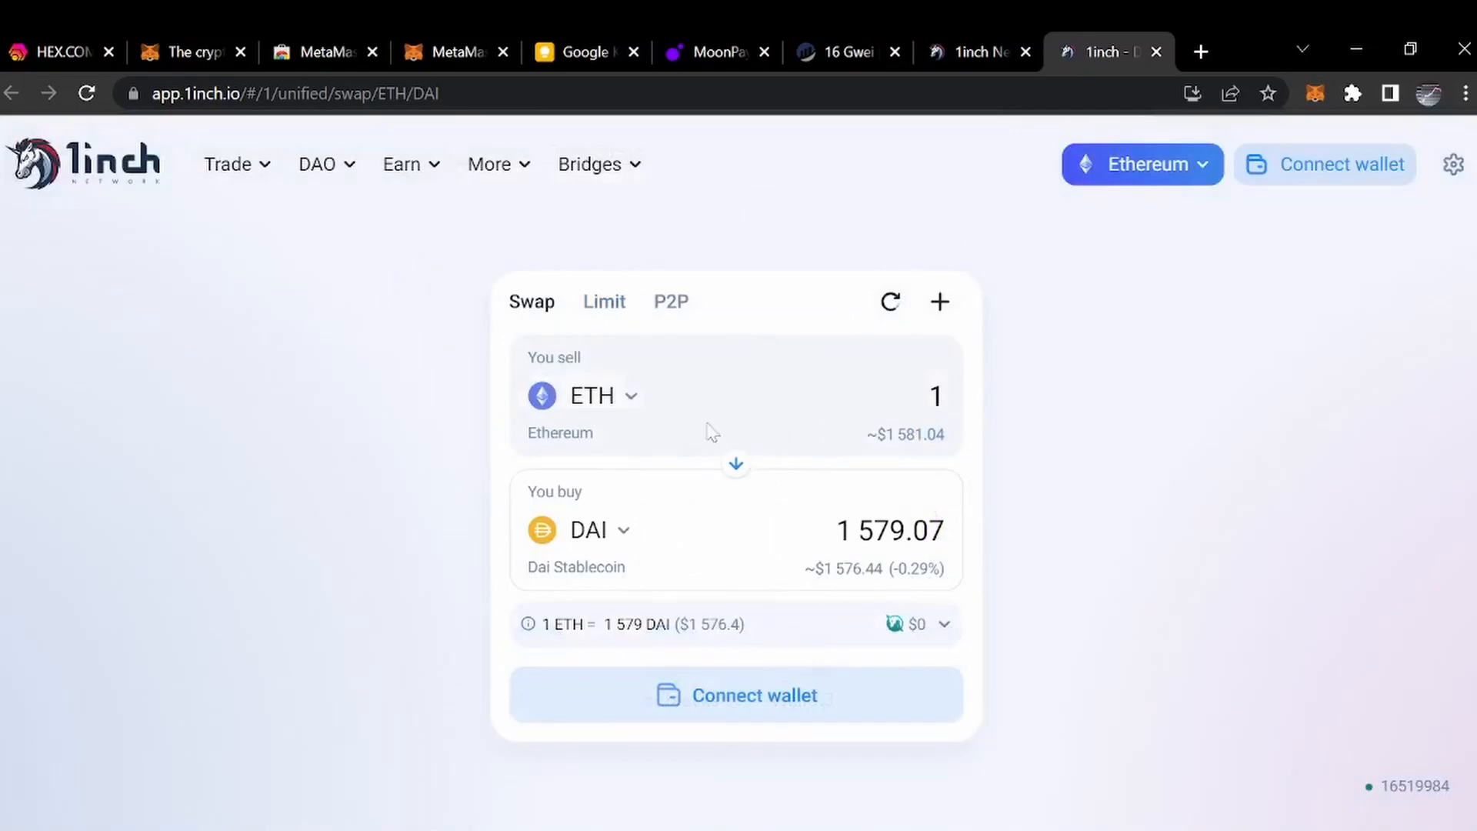
Reopen the wallet connection dialog and choose Metamask as the wallet to connect on the Ethereum network.
left_click(1254, 168)
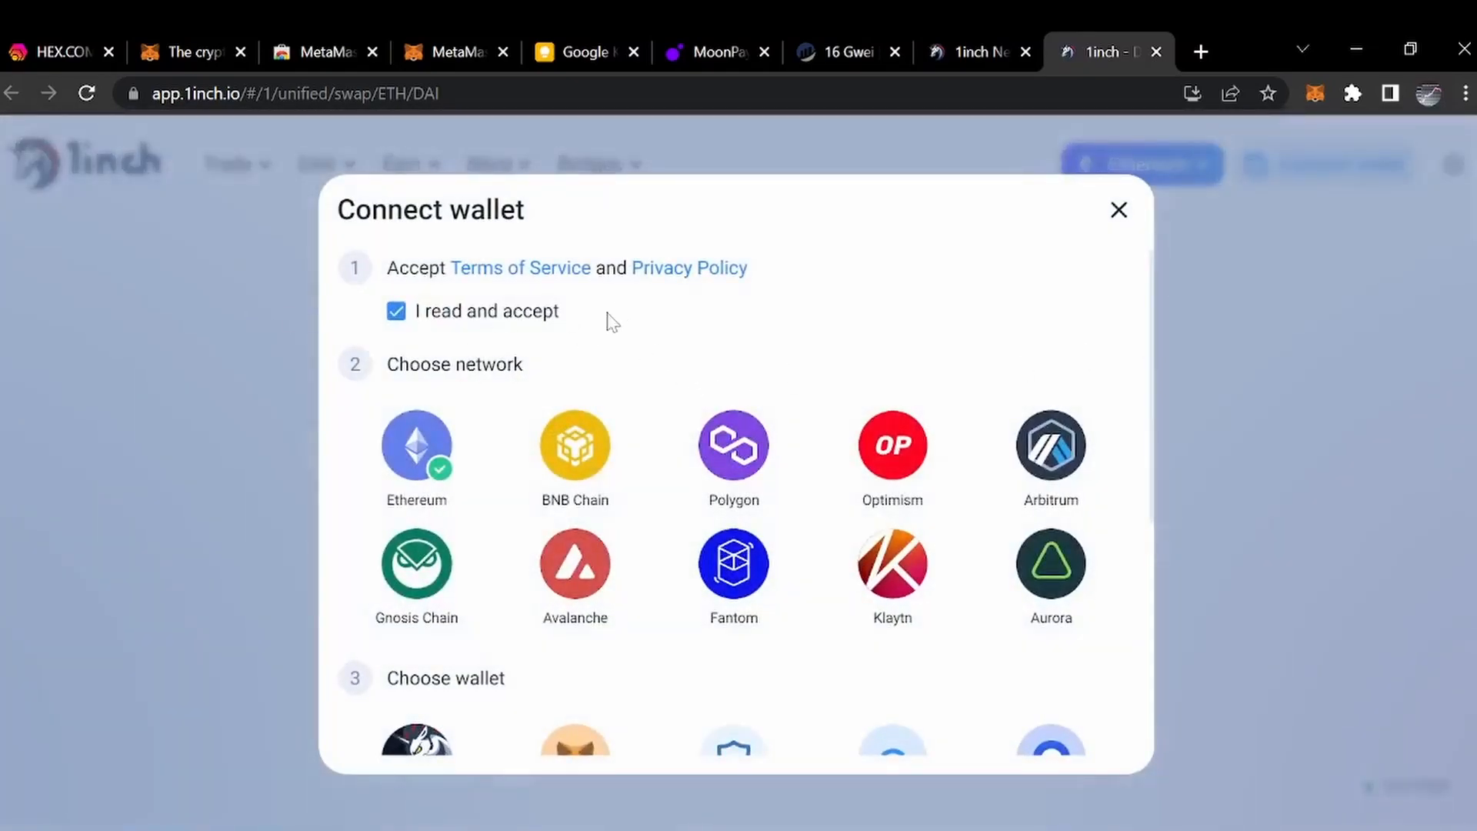
scroll(712, 478, "down", 3)
scroll(415, 465, "up", 3)
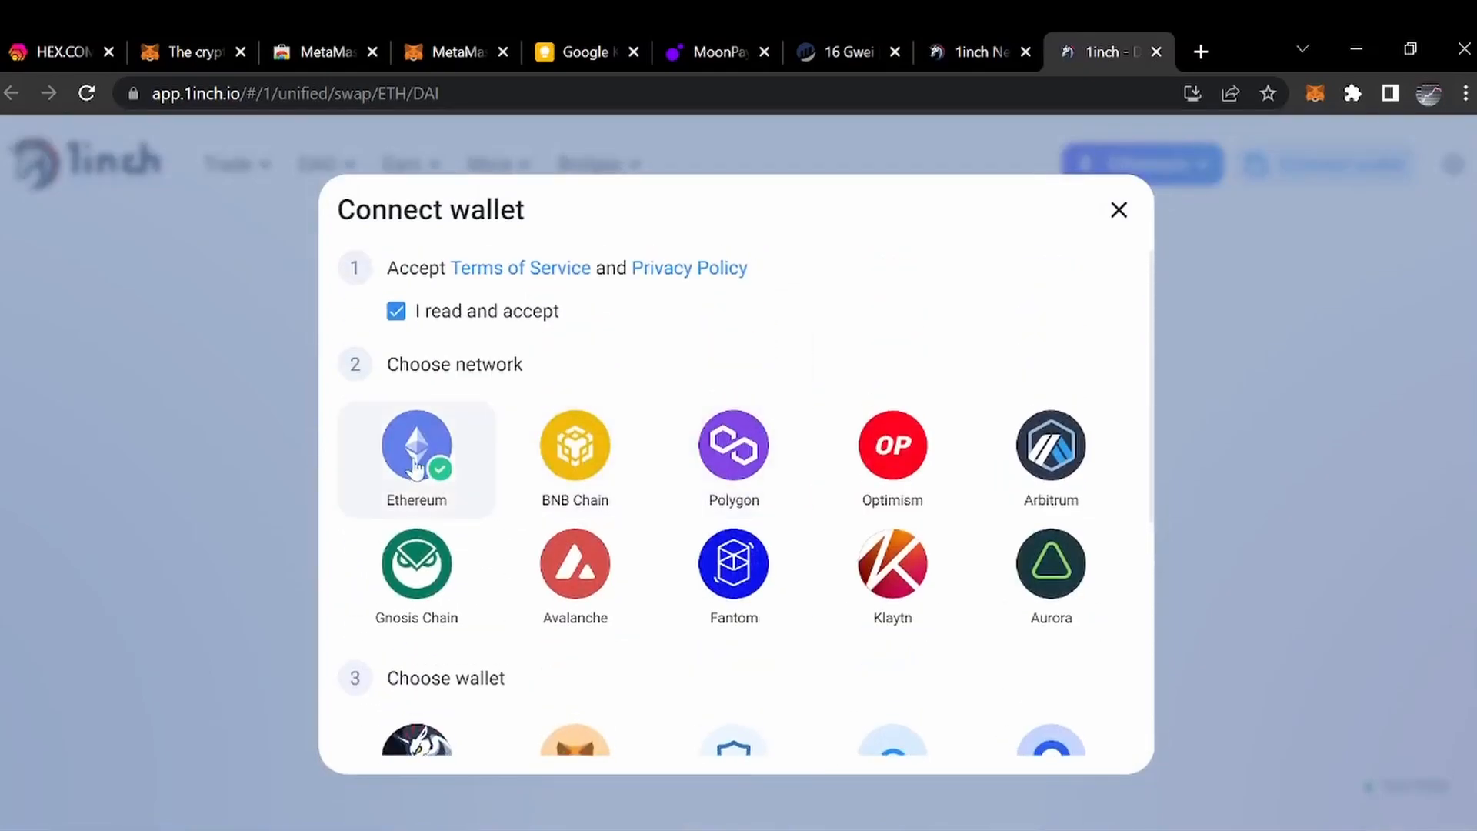
scroll(654, 508, "down", 3)
scroll(649, 606, "down", 1)
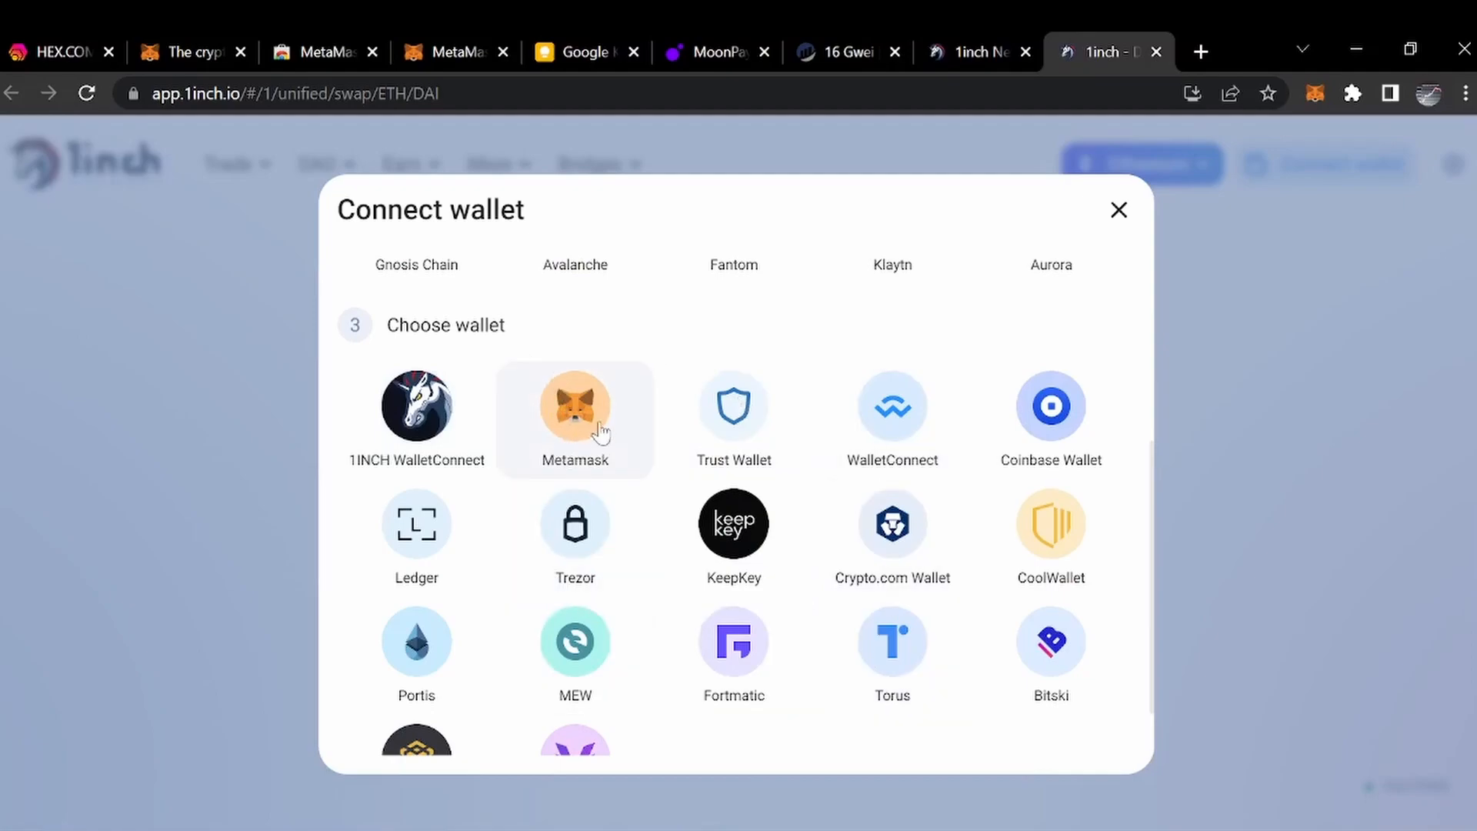
scroll(600, 431, "down", 1)
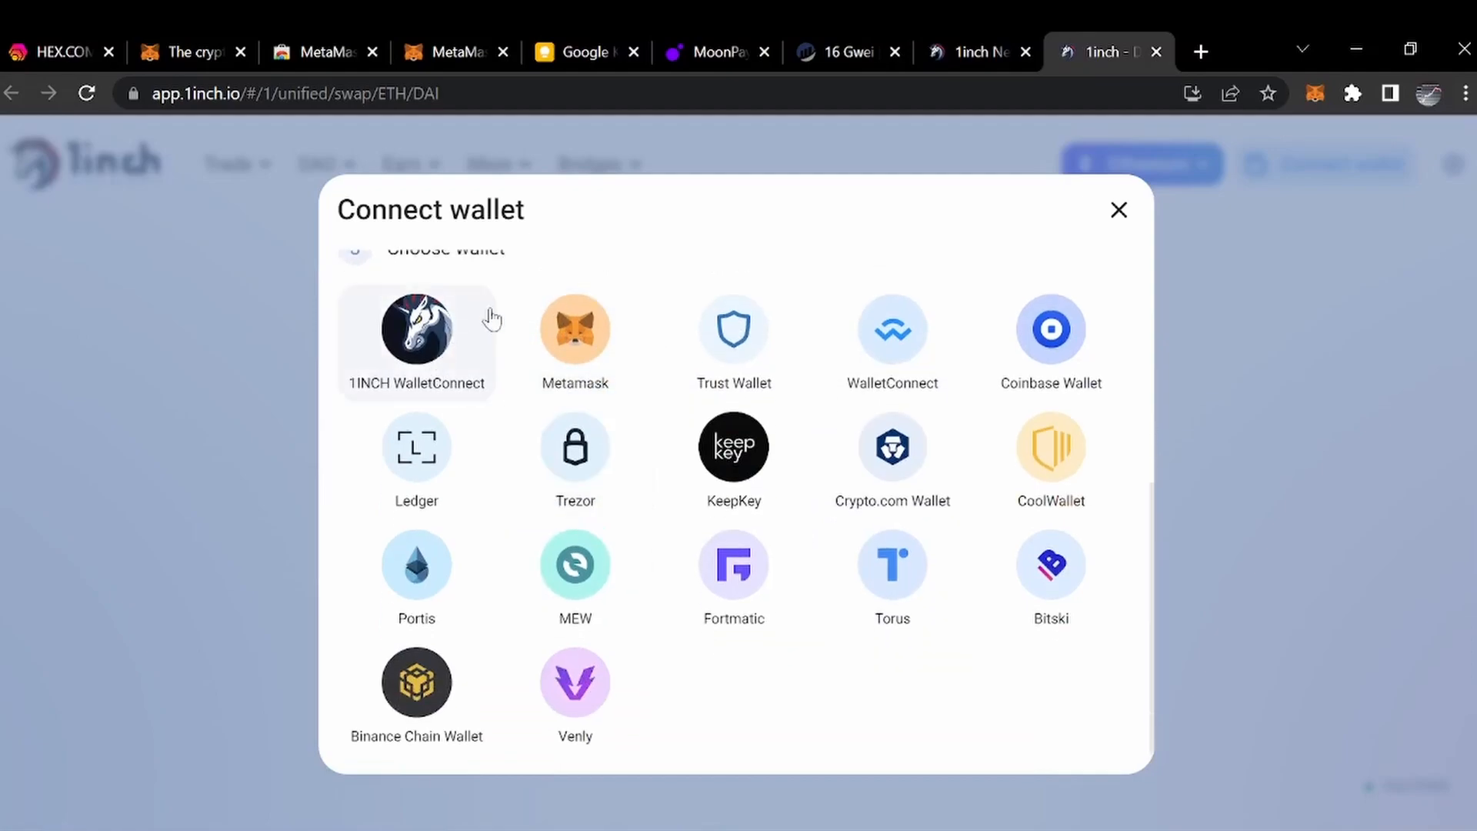
left_click(575, 331)
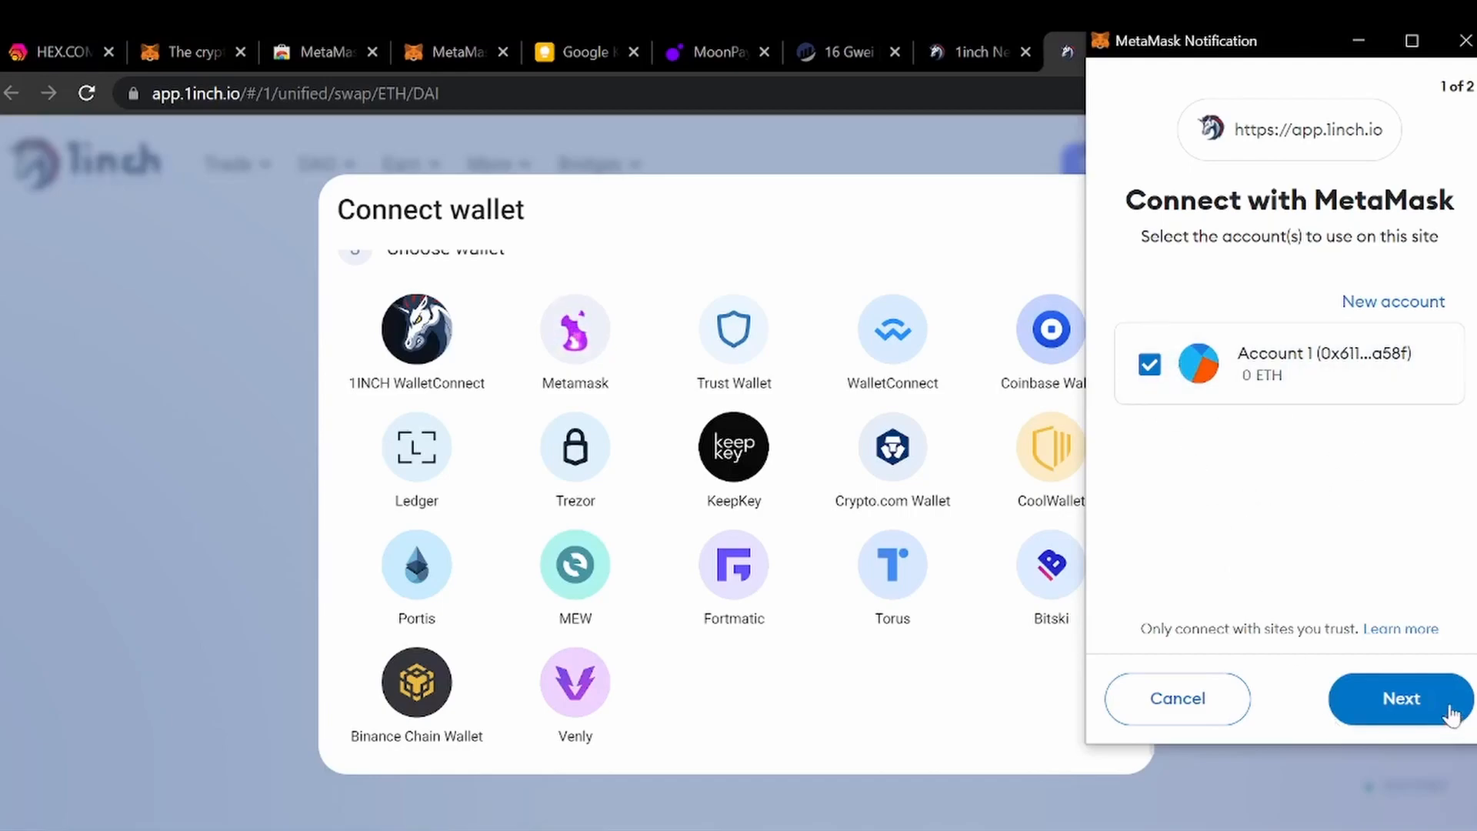
Review the permissions requested for app.1inch.io and approve connecting MetaMask Account 1 to the site.
left_click(1412, 723)
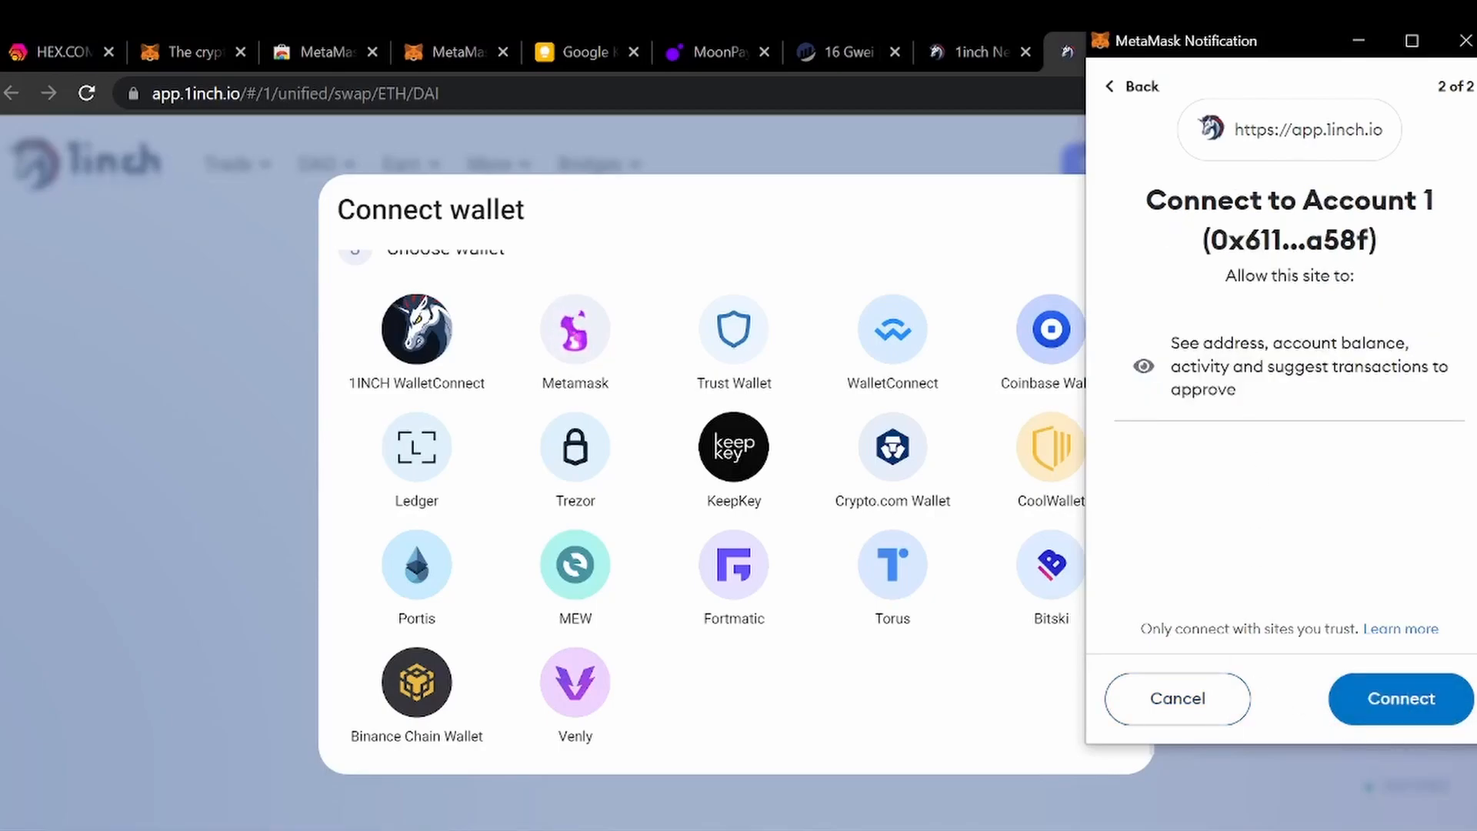
left_click_drag(1171, 343, 1406, 342)
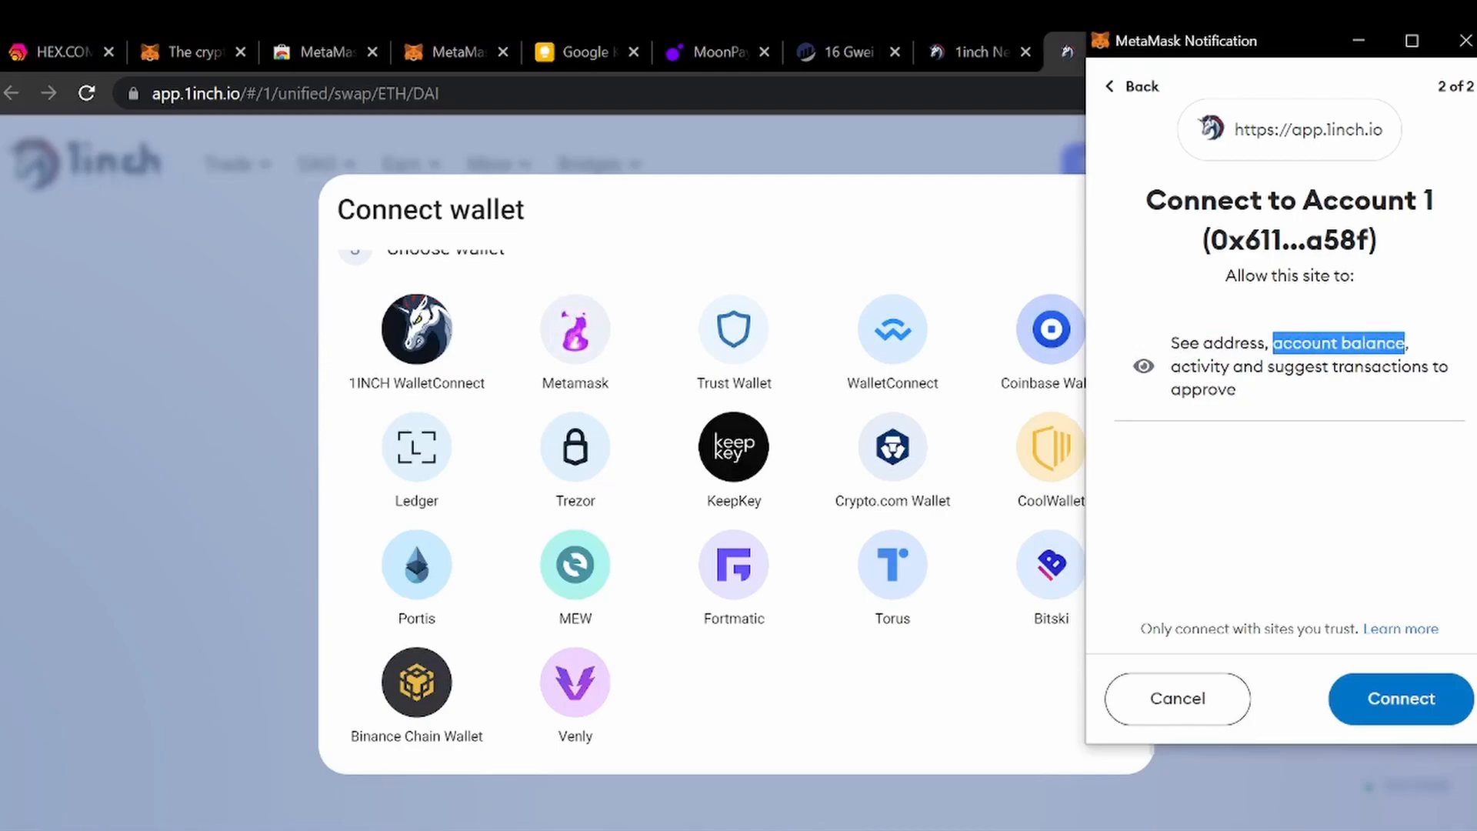
left_click_drag(1171, 366, 1344, 366)
left_click(1342, 483)
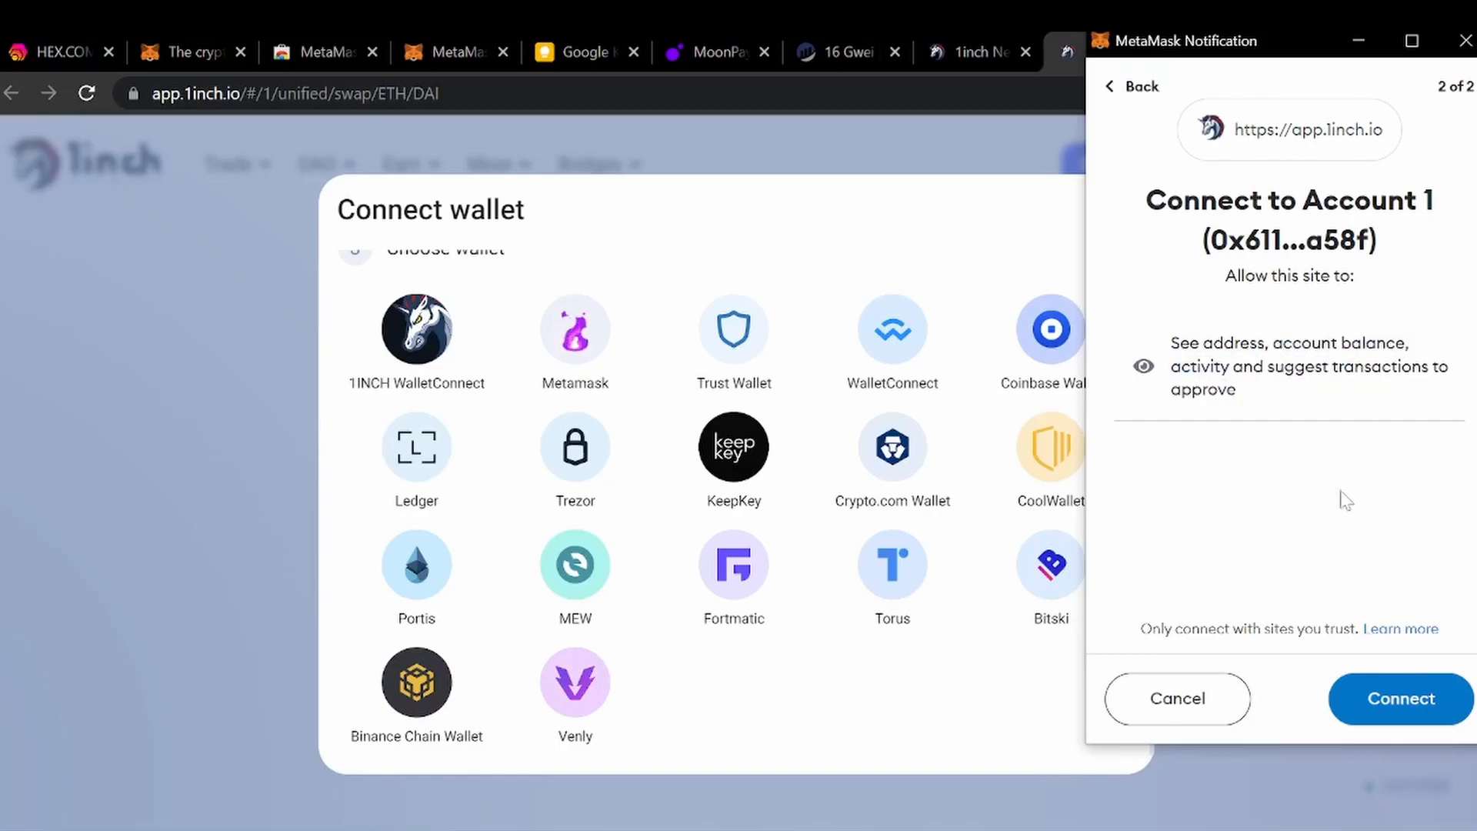
left_click(1399, 709)
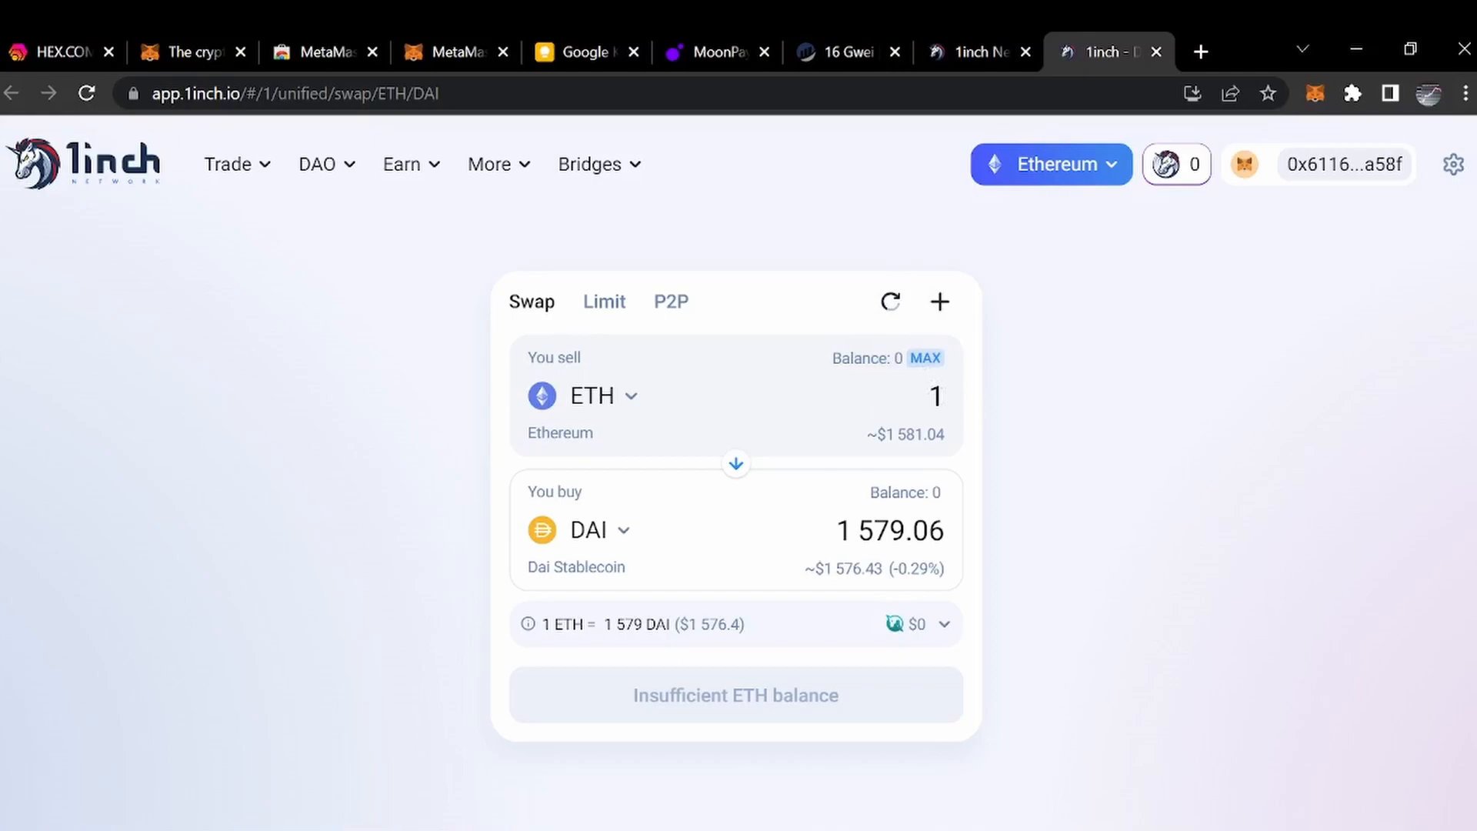
Search the buy tokens for hex, pin HEX to the shortcuts and choose it as the token to buy with ETH.
left_click(623, 540)
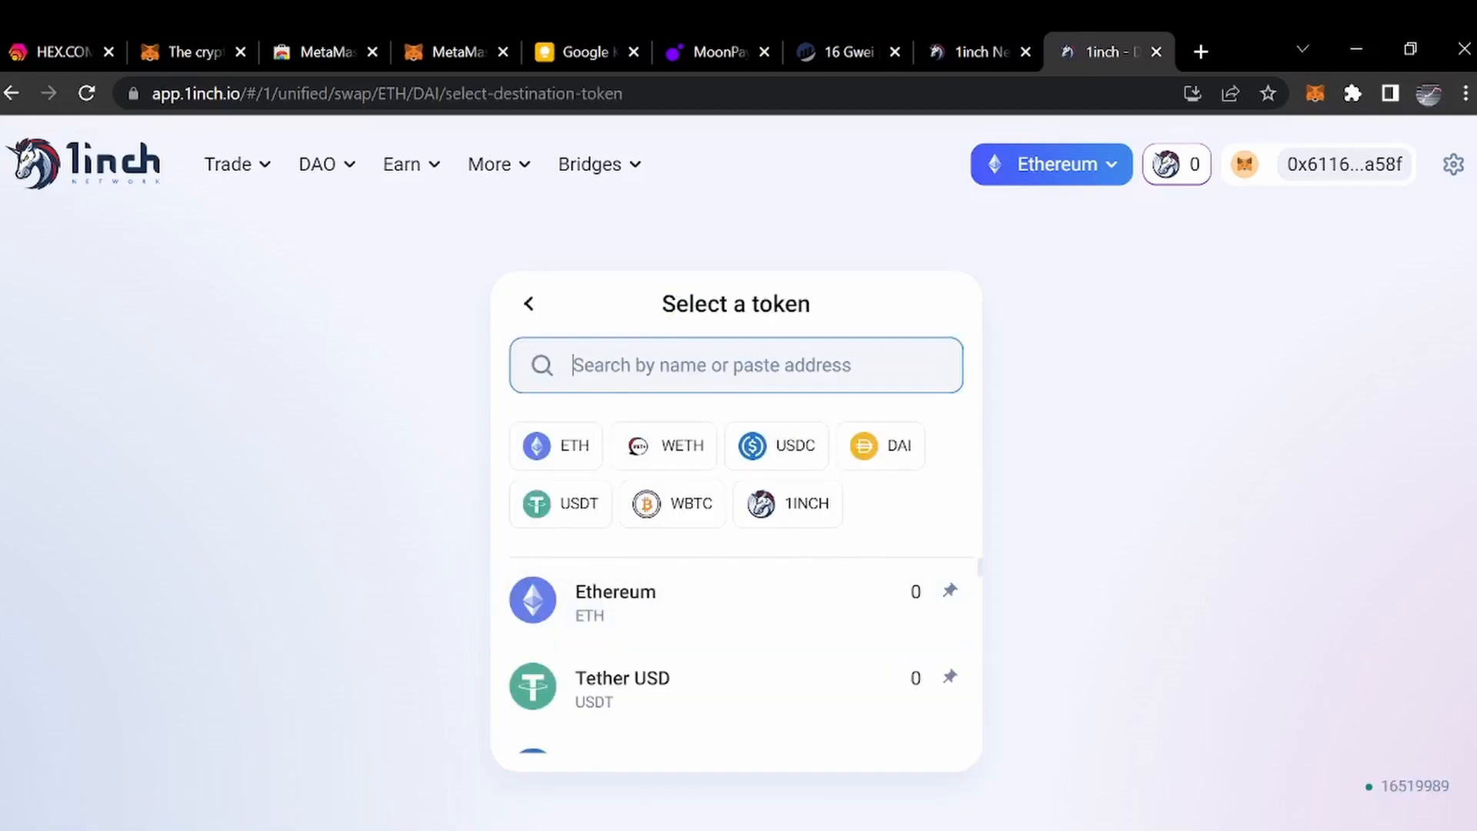
type("hex")
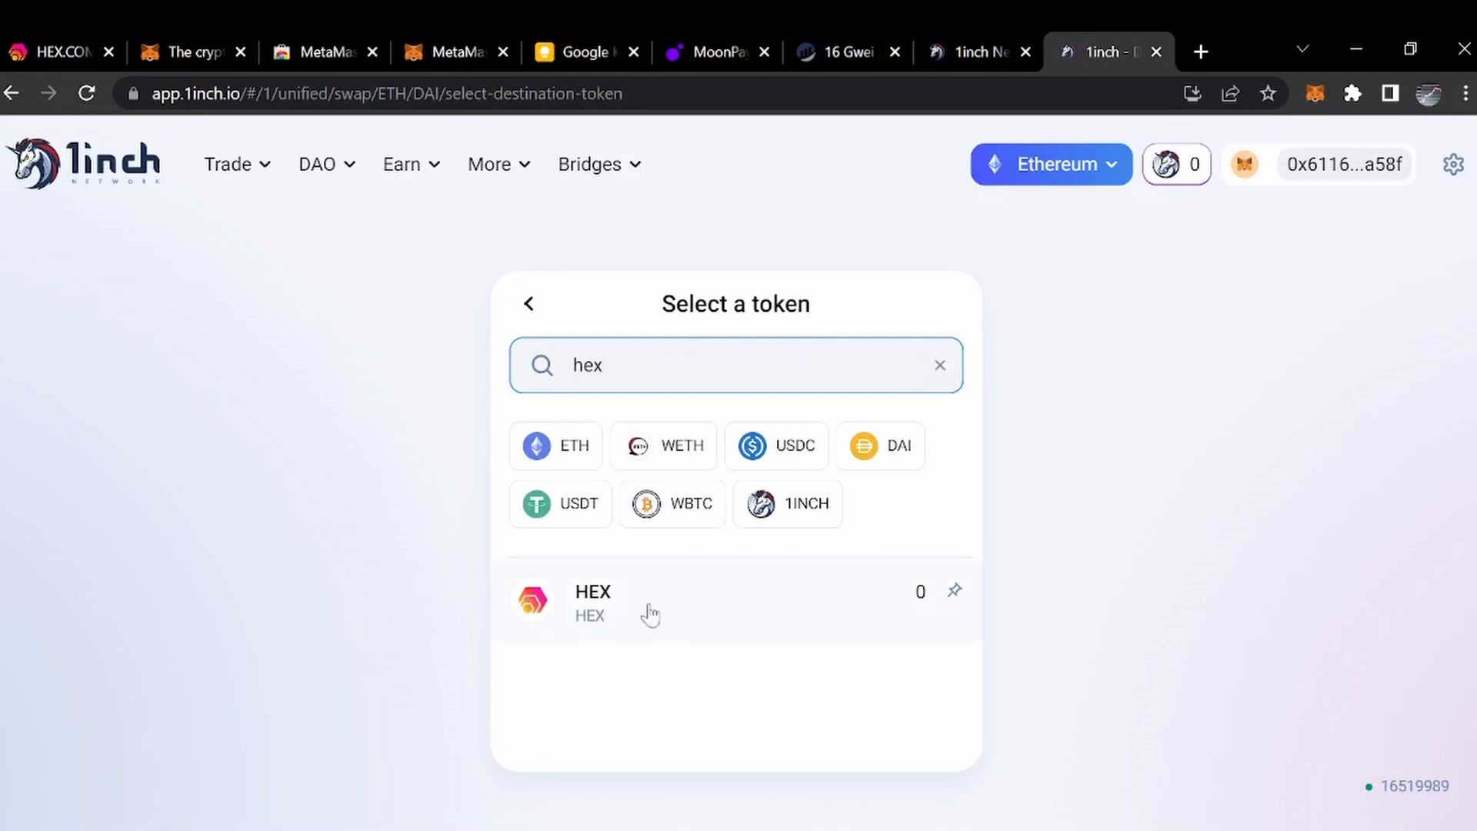
left_click(955, 594)
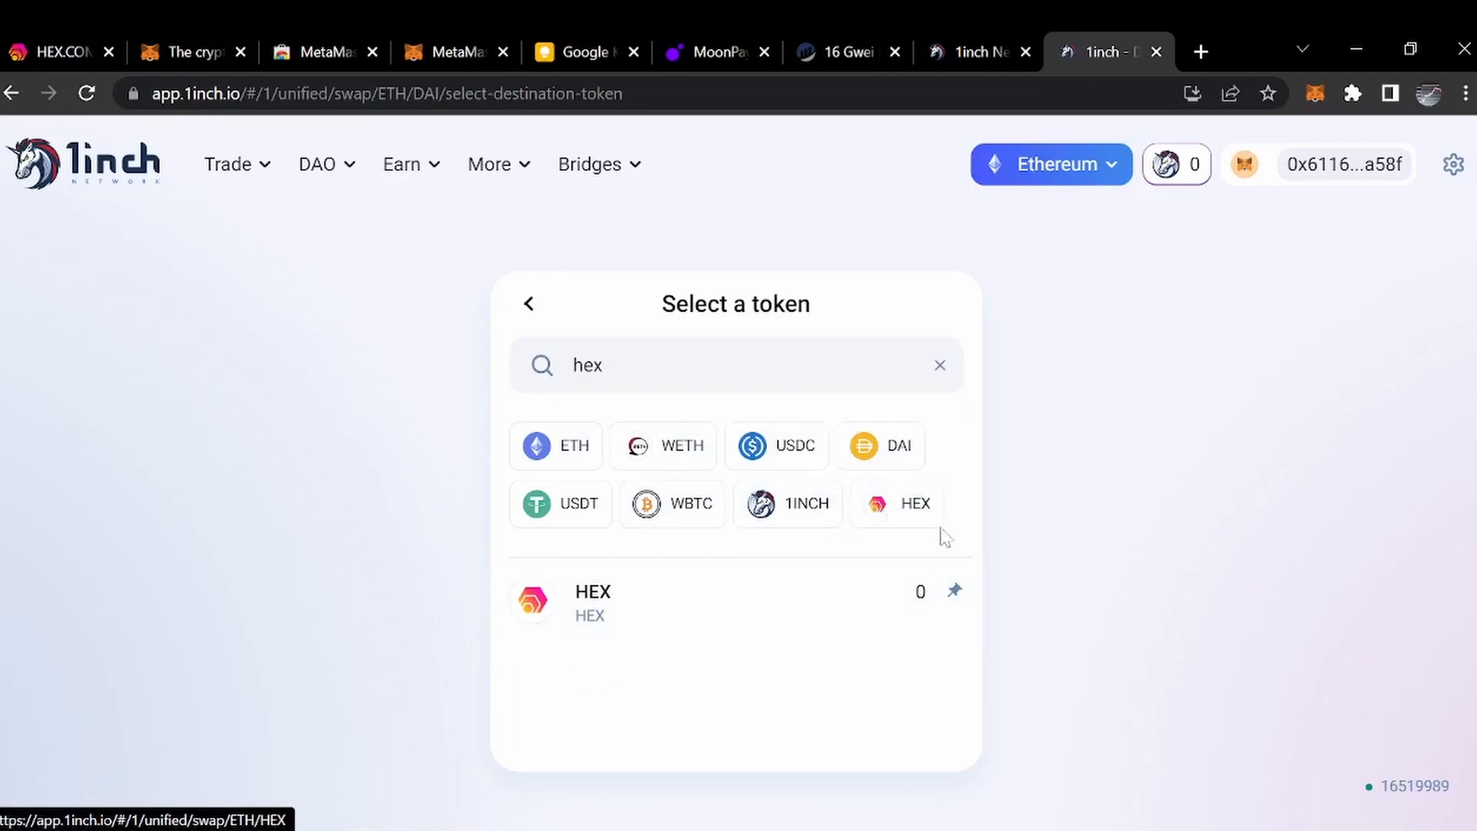
left_click(693, 612)
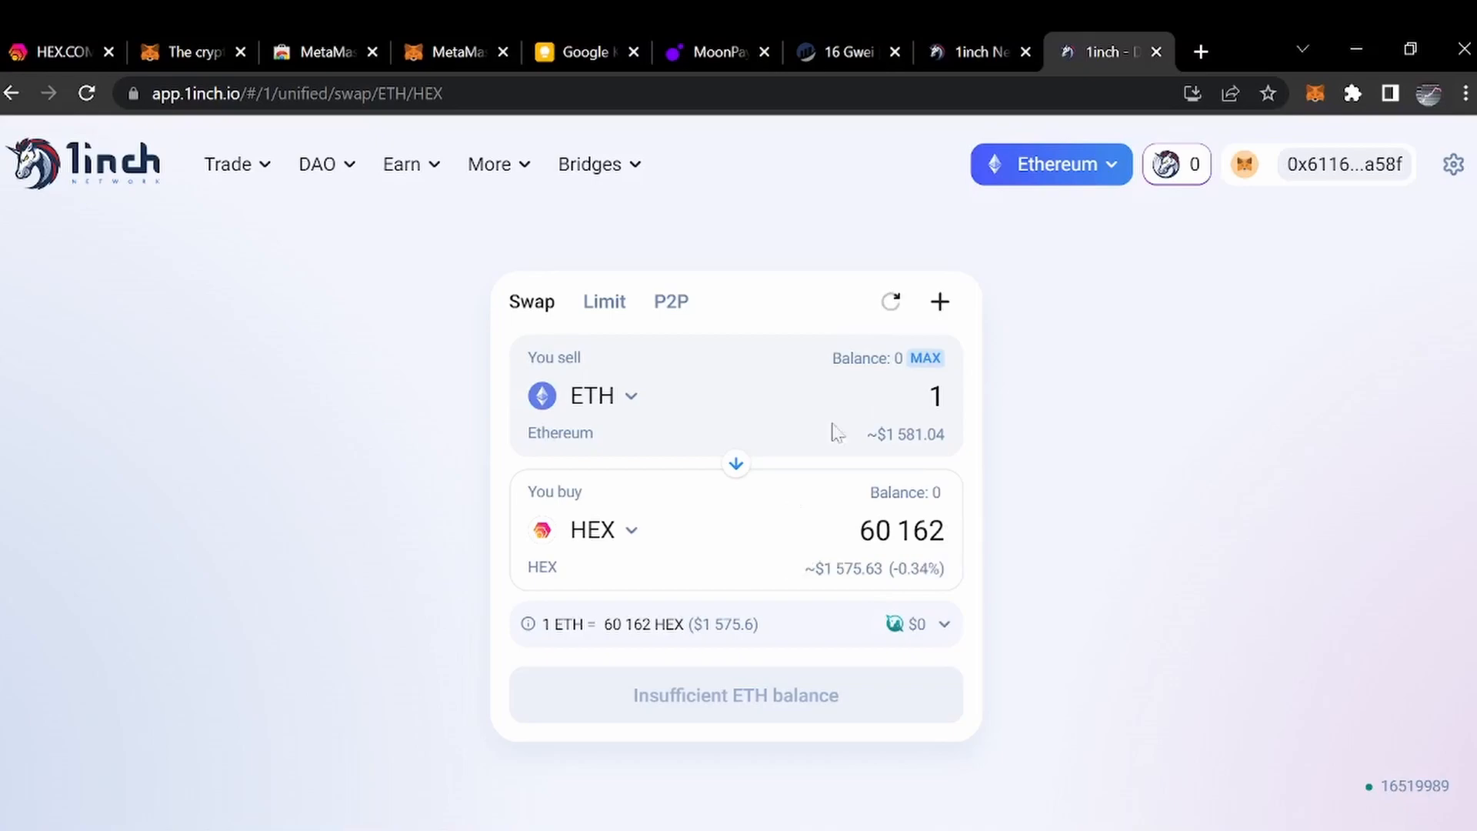
left_click_drag(878, 434, 923, 434)
left_click(810, 414)
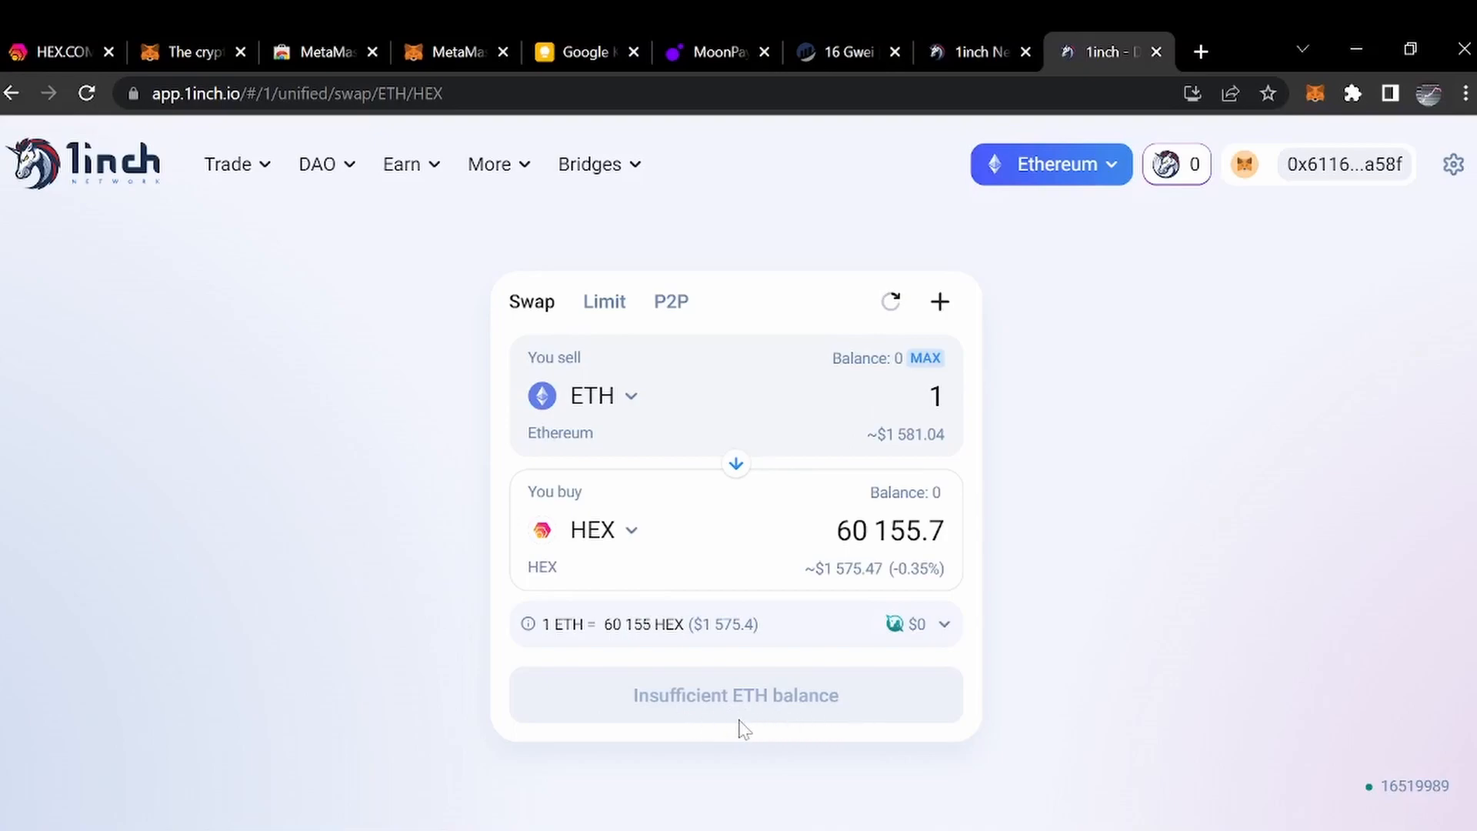
Expand the swap mode details and compare the costs and rates of Legacy and Fusion, ending with Fusion selected.
left_click(943, 625)
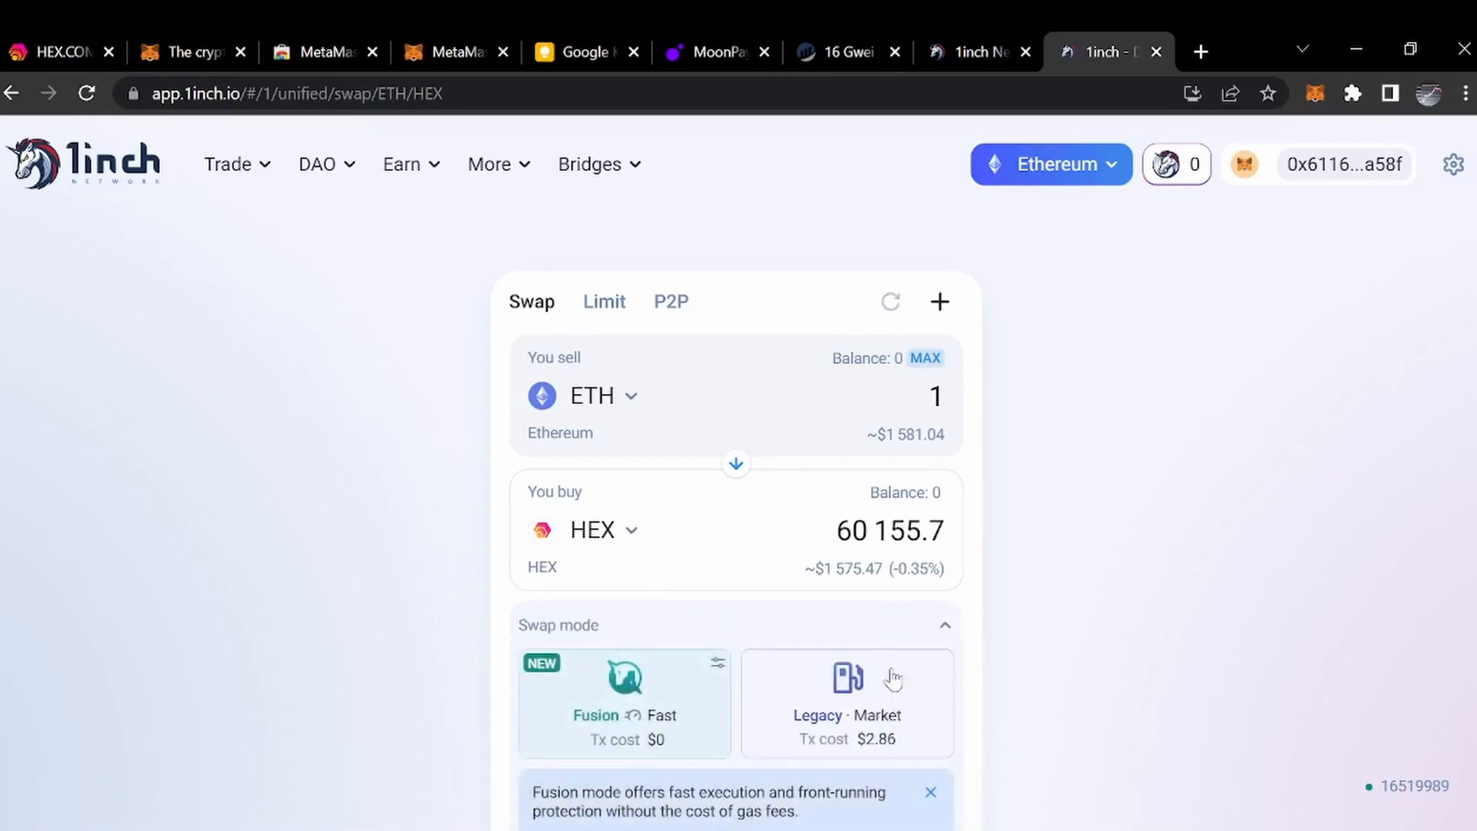
scroll(429, 528, "down", 3)
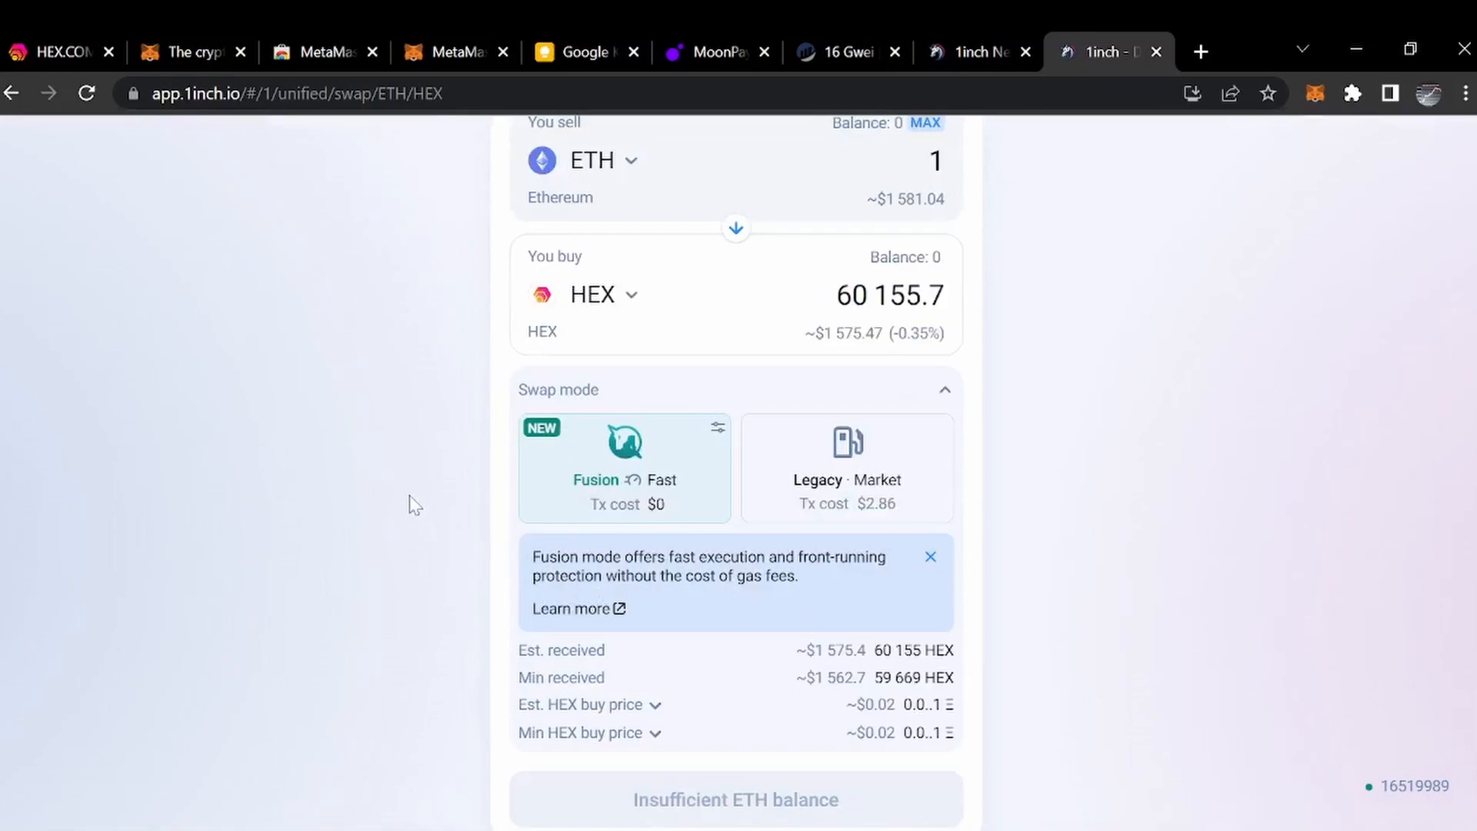
scroll(413, 504, "down", 2)
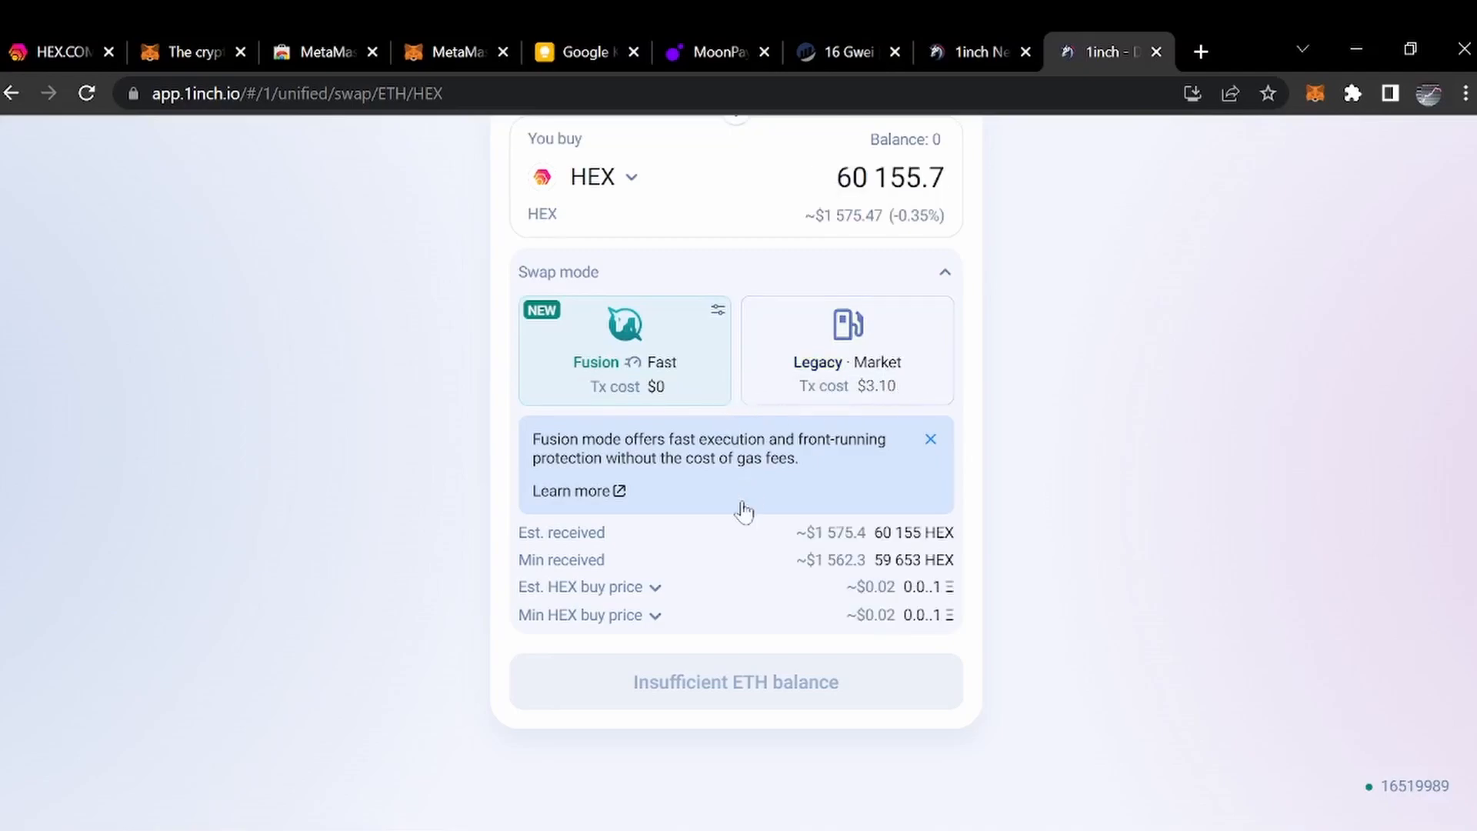
left_click(796, 348)
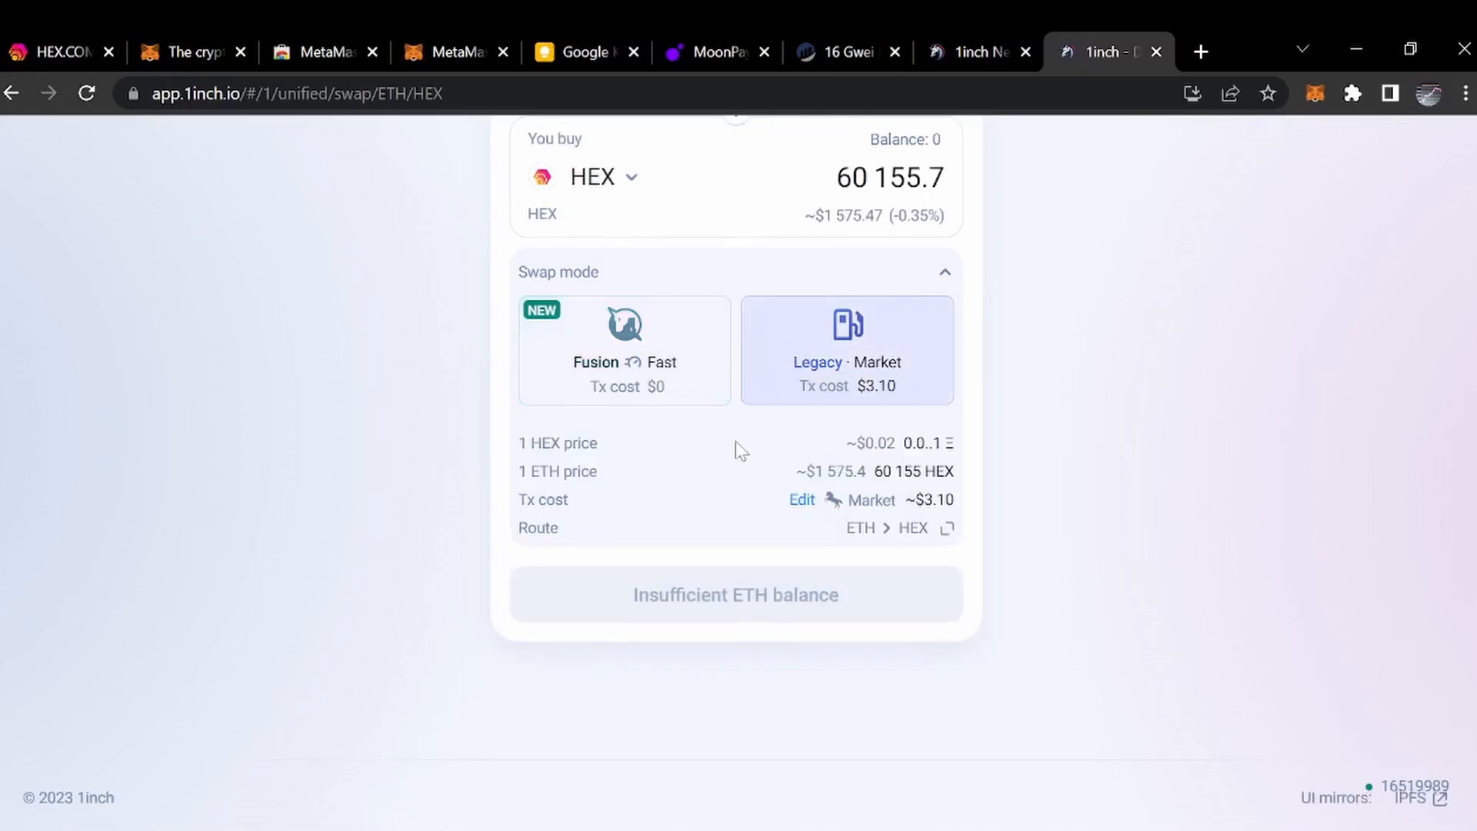
mouse_move(922, 513)
left_click(700, 357)
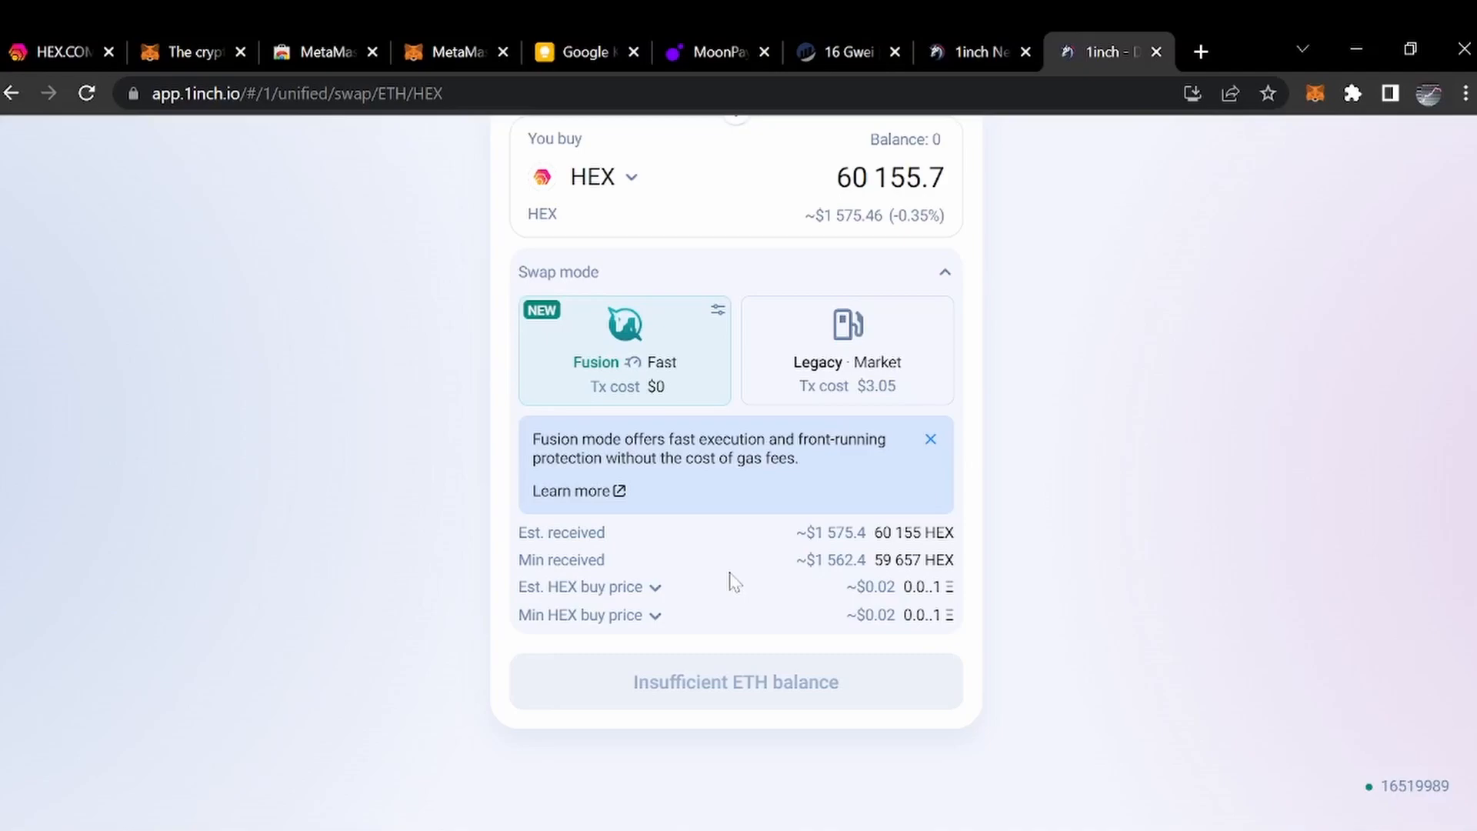
scroll(731, 582, "up", 2)
scroll(731, 580, "down", 2)
scroll(1253, 600, "up", 5)
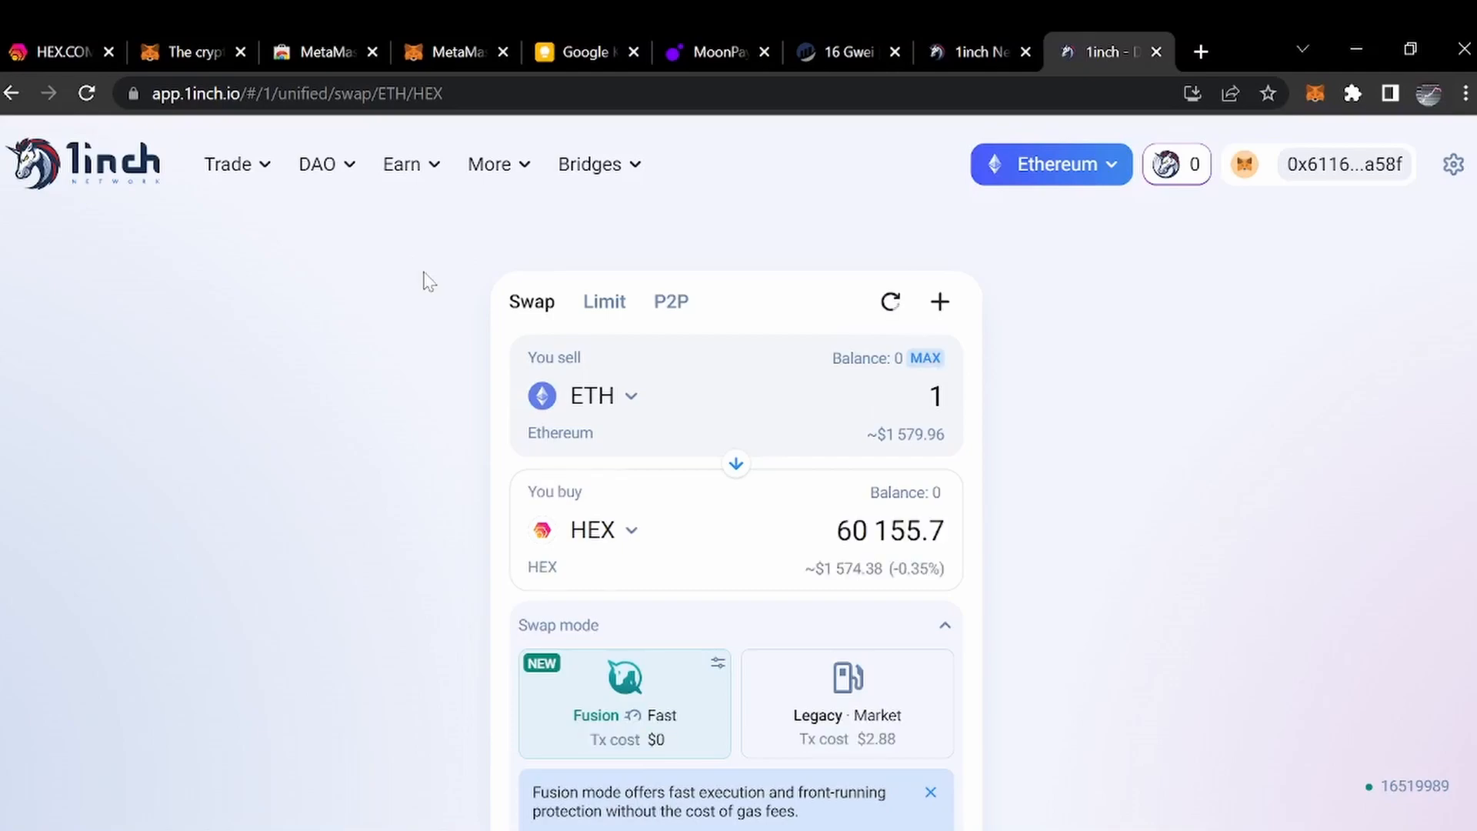
Look at the MetaMask wallet page, then return to HEX.COM and view its "Get started in only 4 steps" section.
left_click(454, 52)
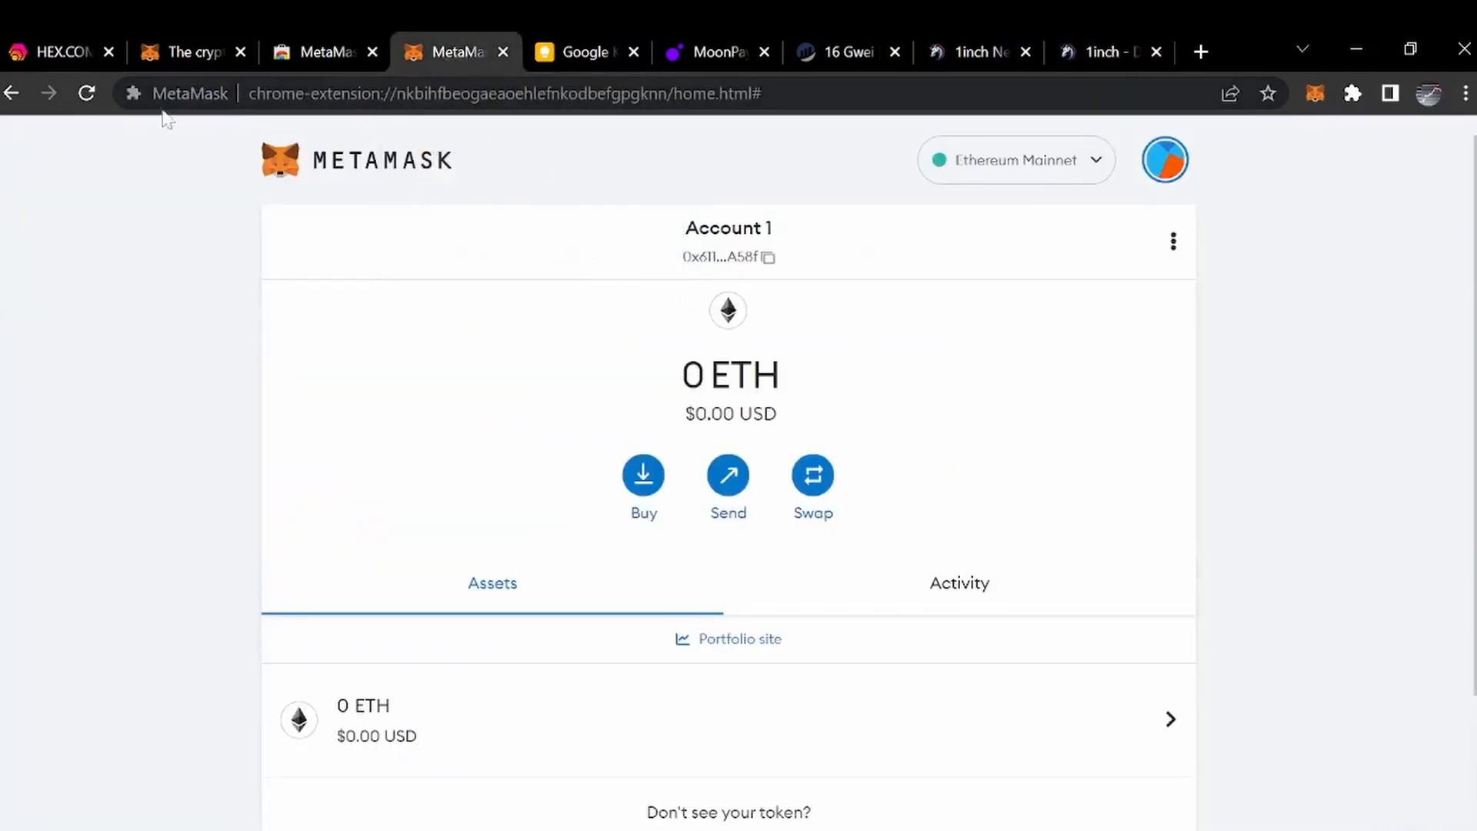
left_click(76, 49)
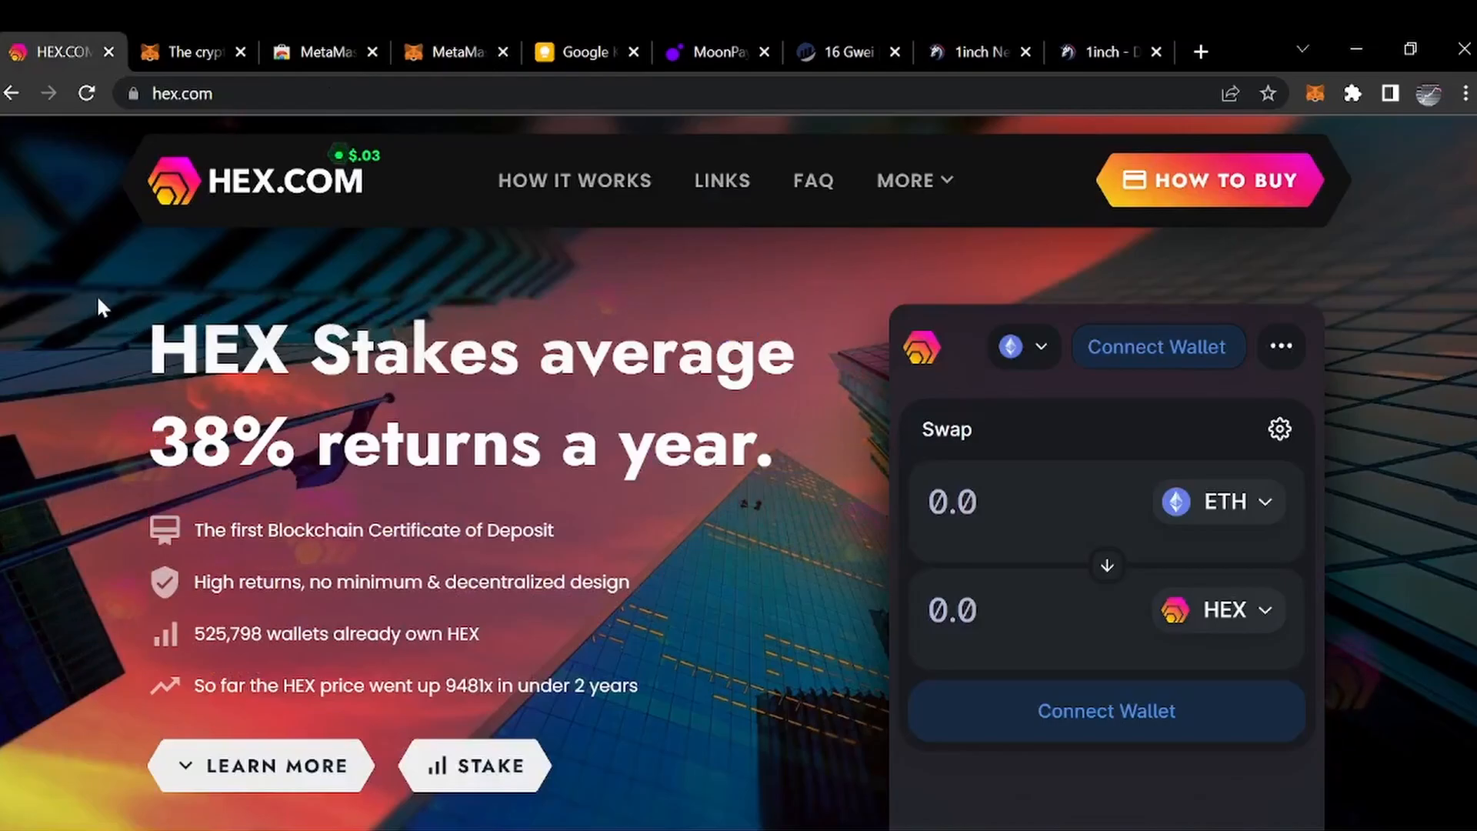
scroll(81, 285, "down", 10)
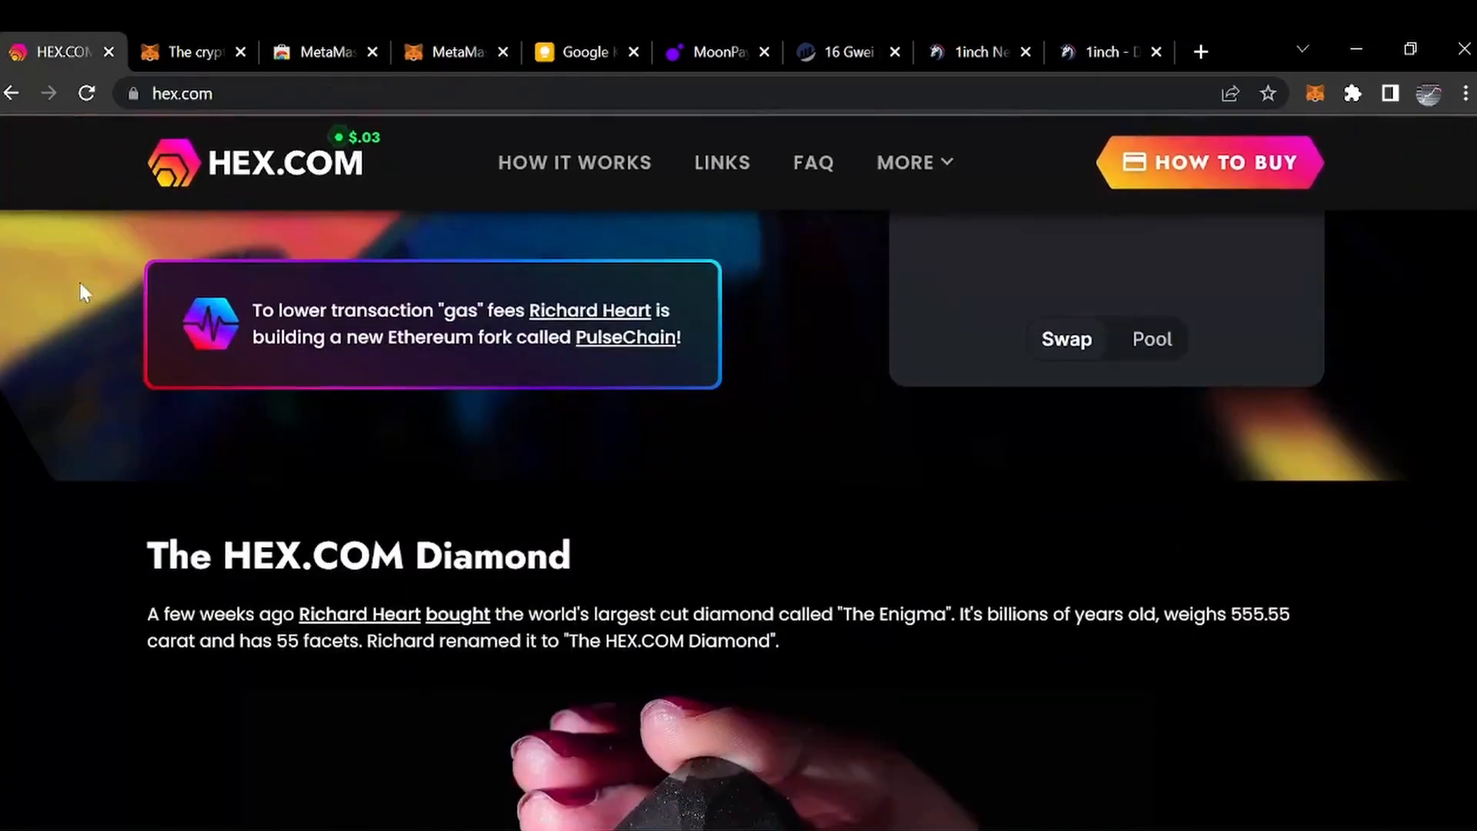
scroll(80, 284, "down", 20)
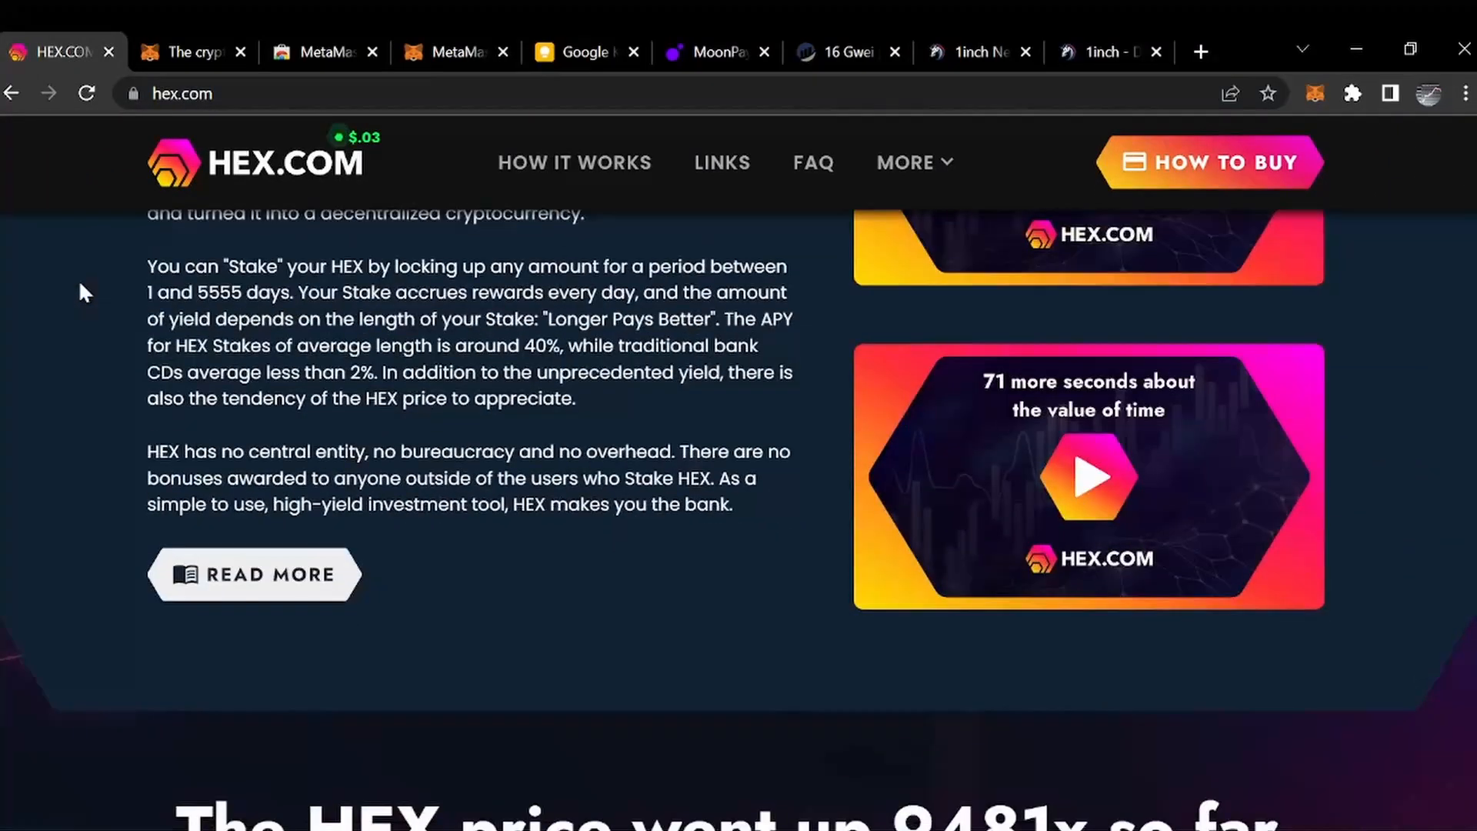
scroll(80, 284, "down", 15)
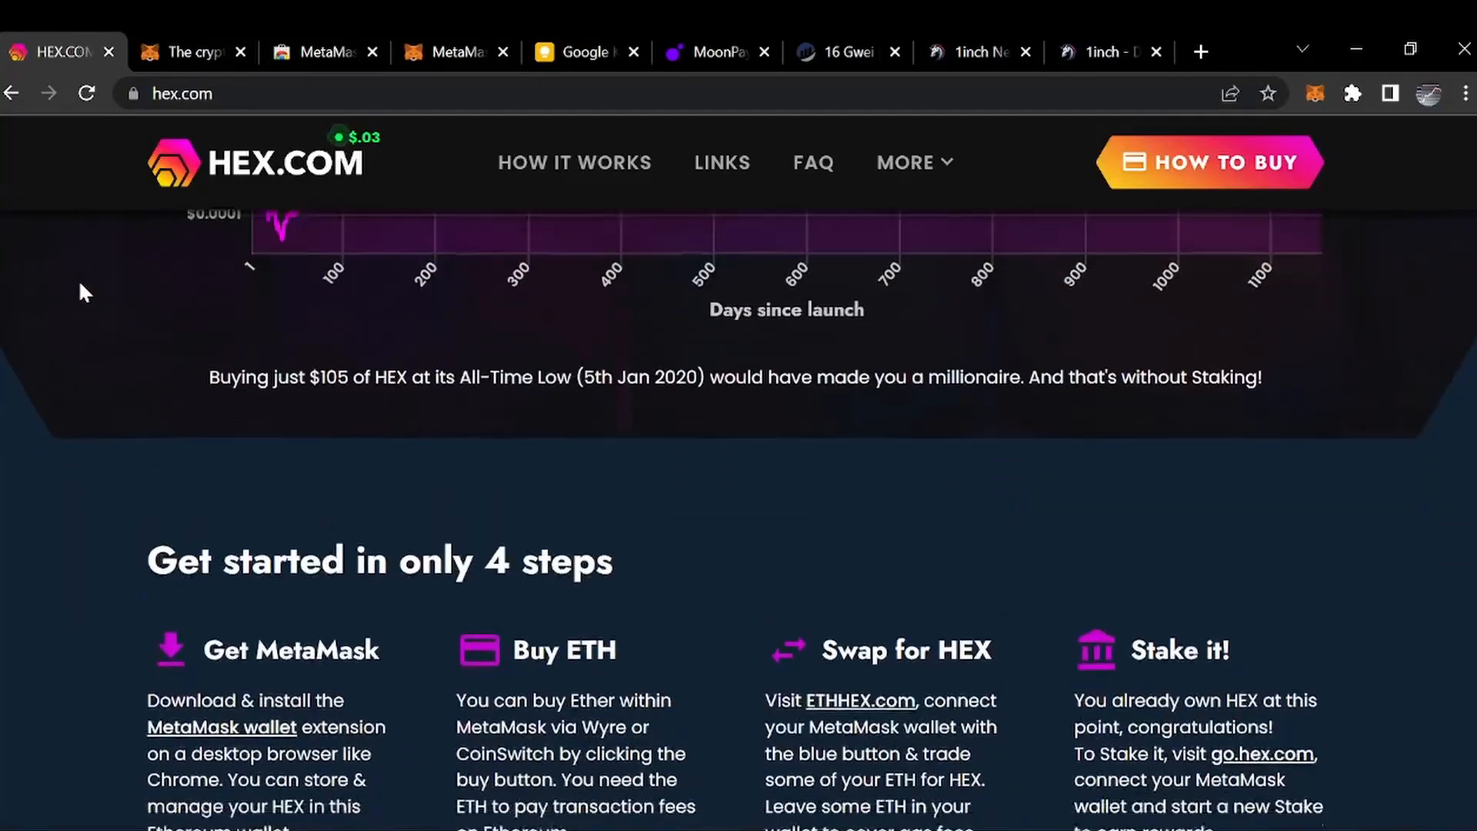
scroll(79, 279, "up", 1)
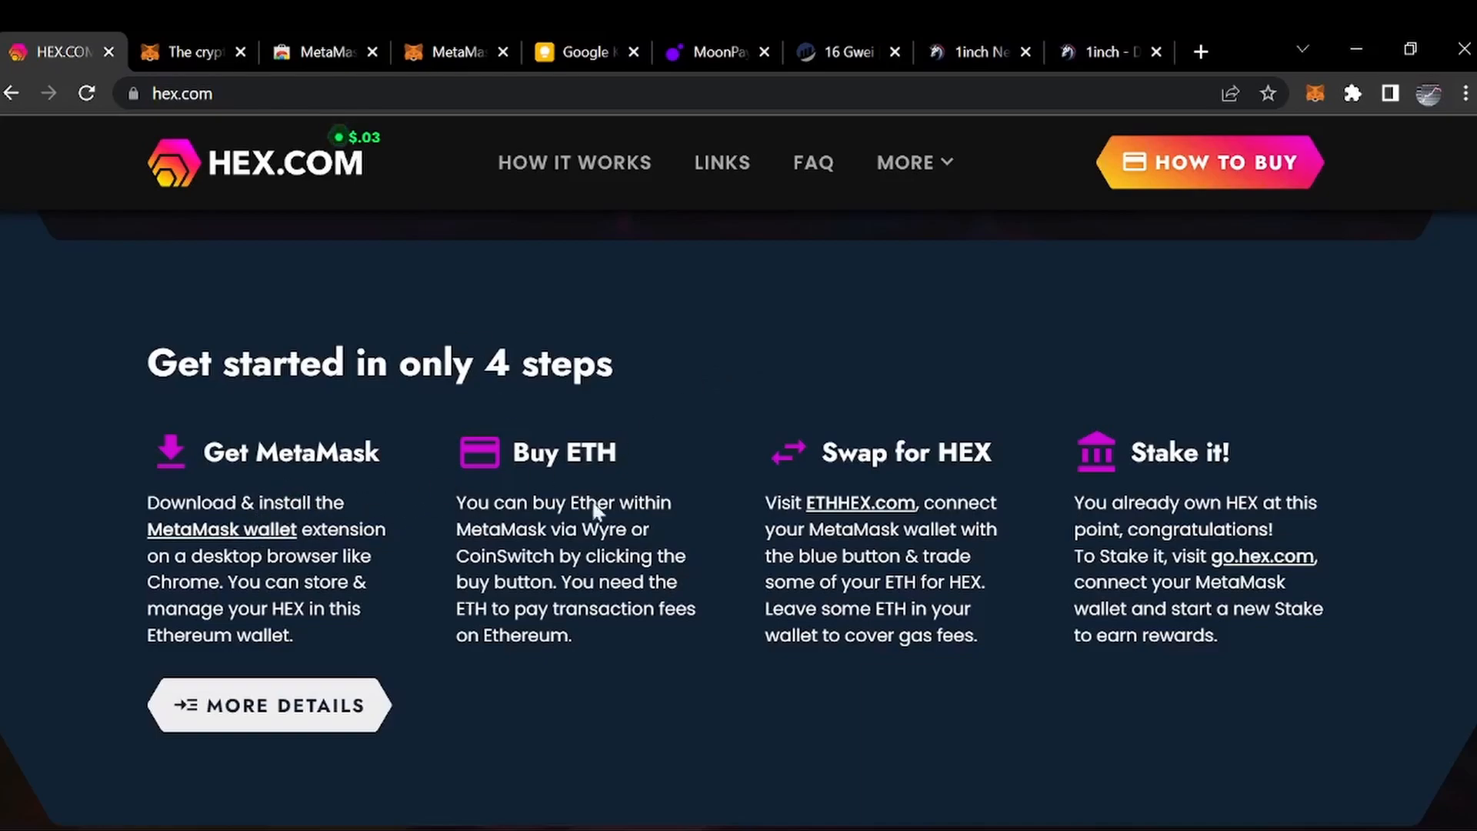
Open the MetaMask extension over the HEX.COM page, dismiss the What's new notice and view the available networks.
left_click(1316, 92)
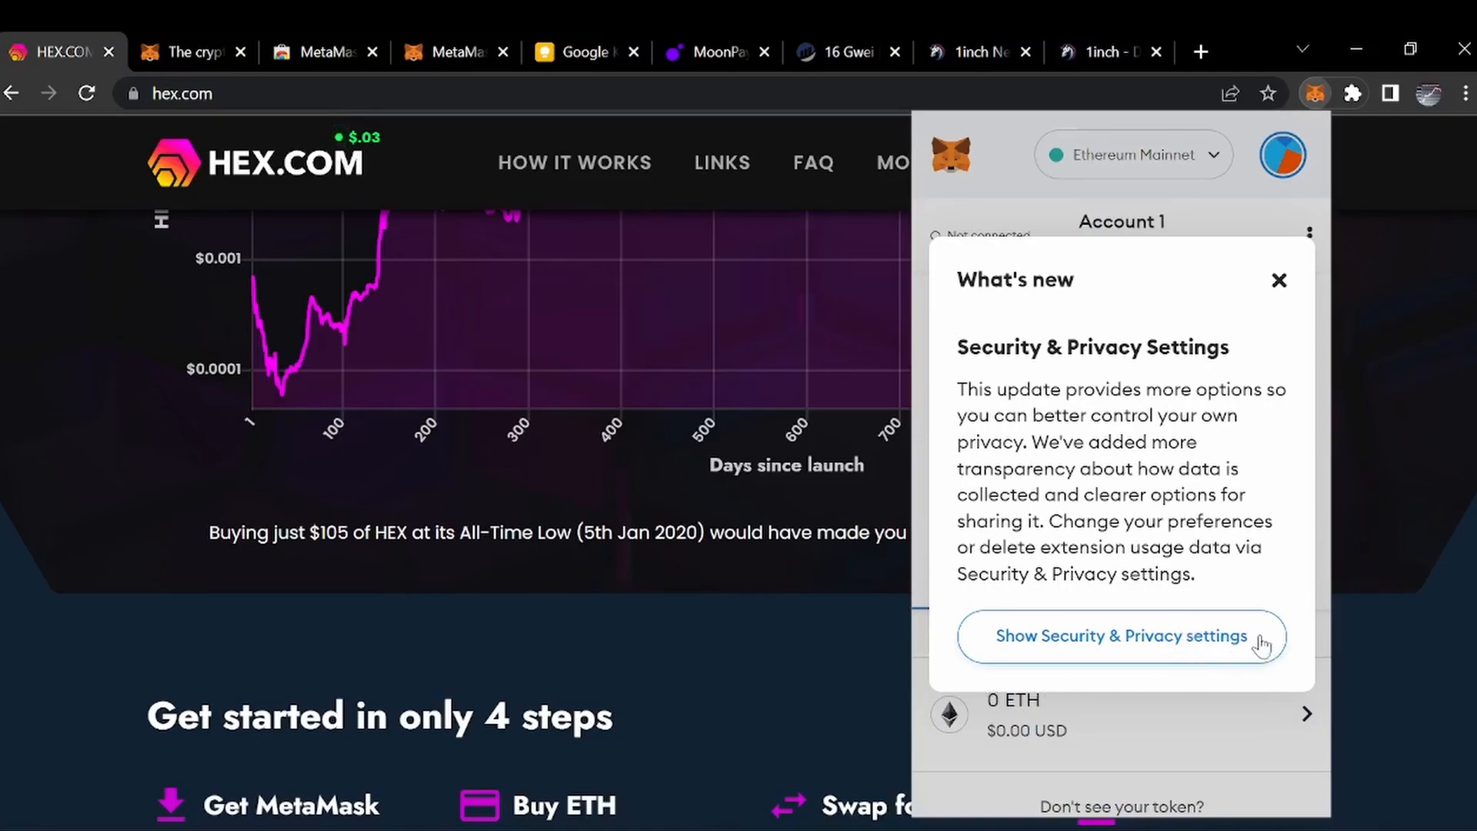
left_click(1279, 281)
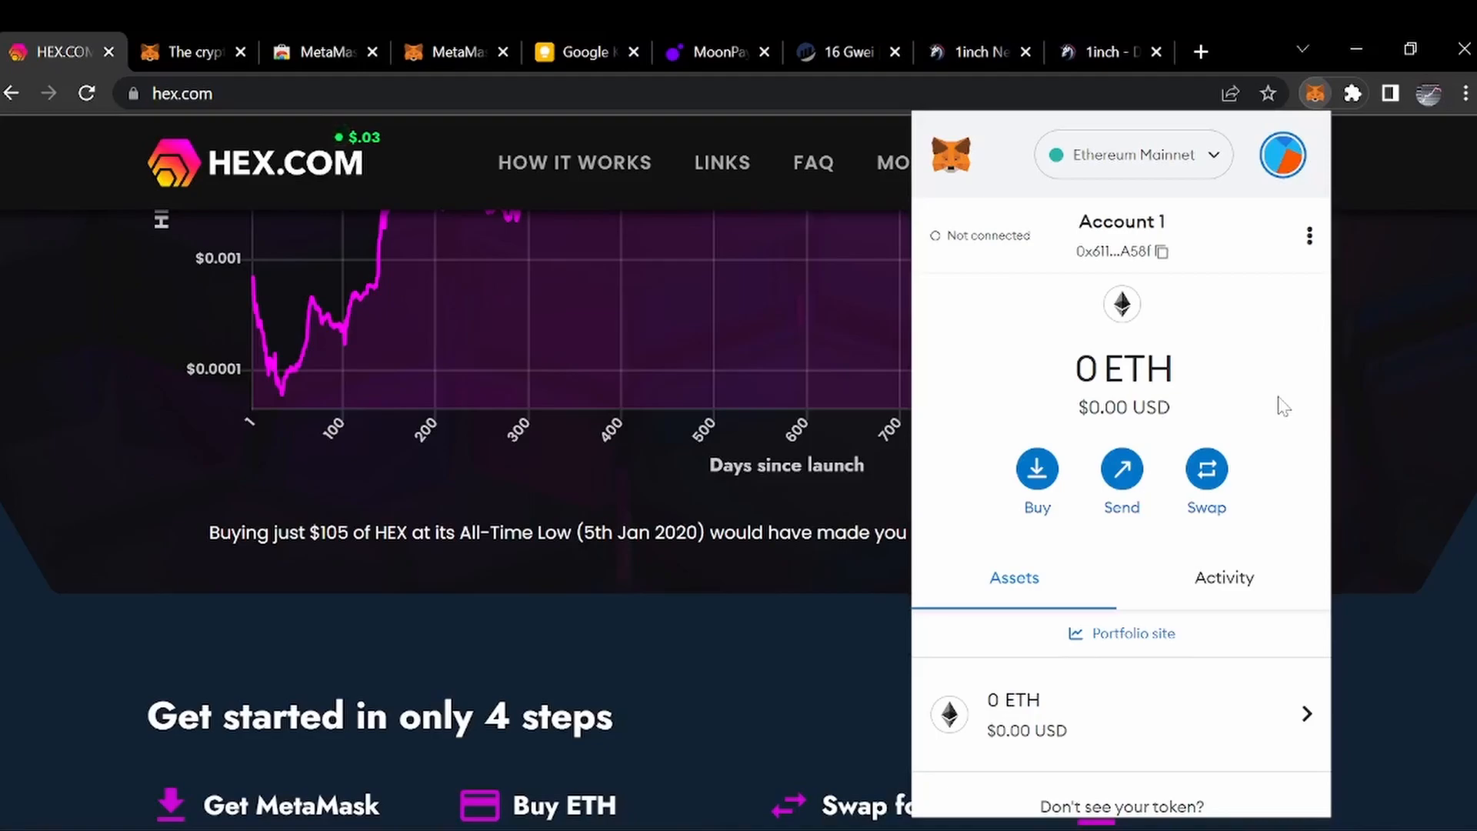
left_click(1208, 164)
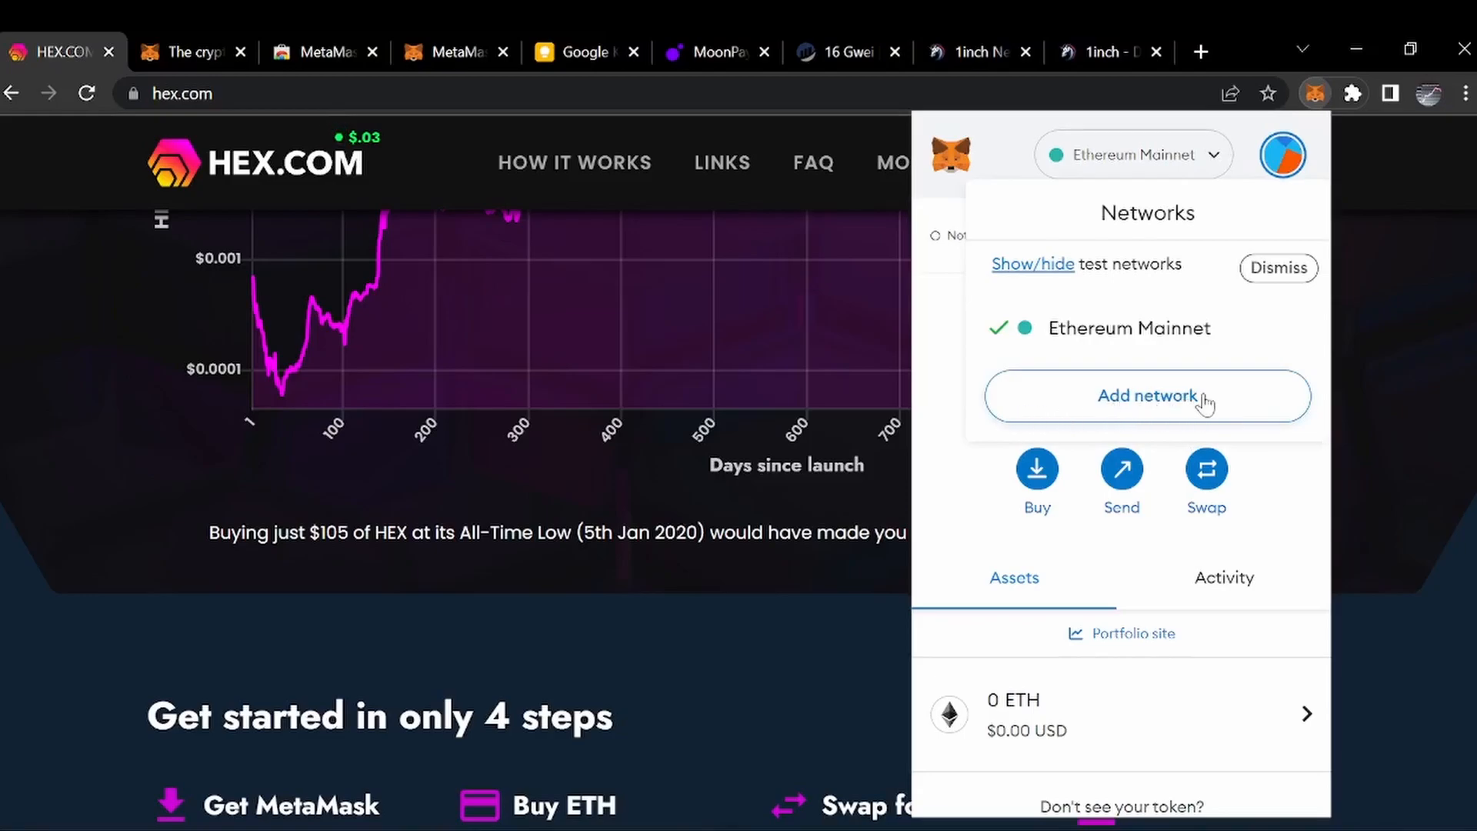
left_click(1108, 164)
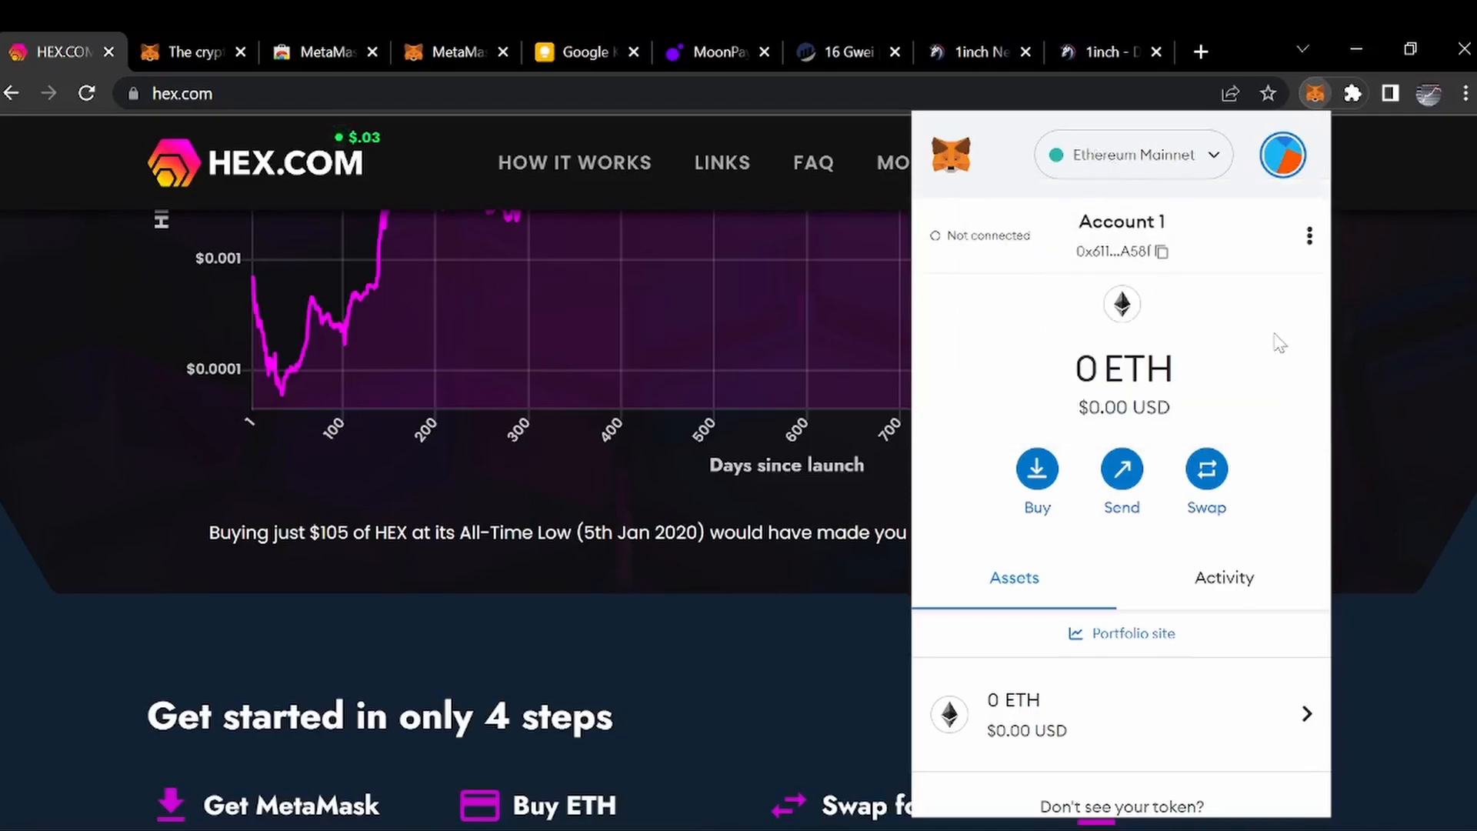
Check the Account 1 assets and transaction activity in the MetaMask wallet, ending on the import tokens option under the assets.
scroll(1248, 326, "down", 2)
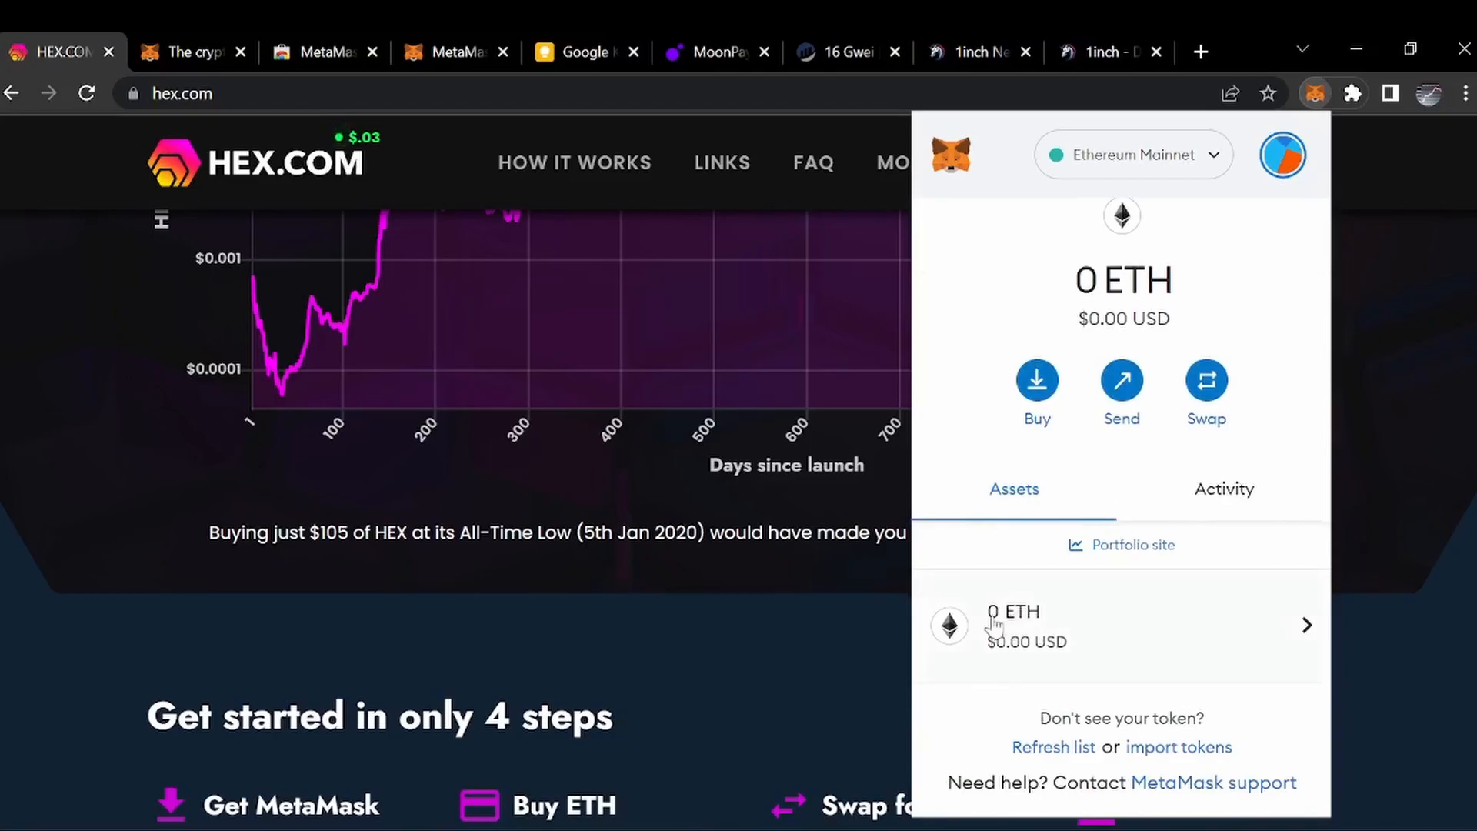
left_click(1226, 494)
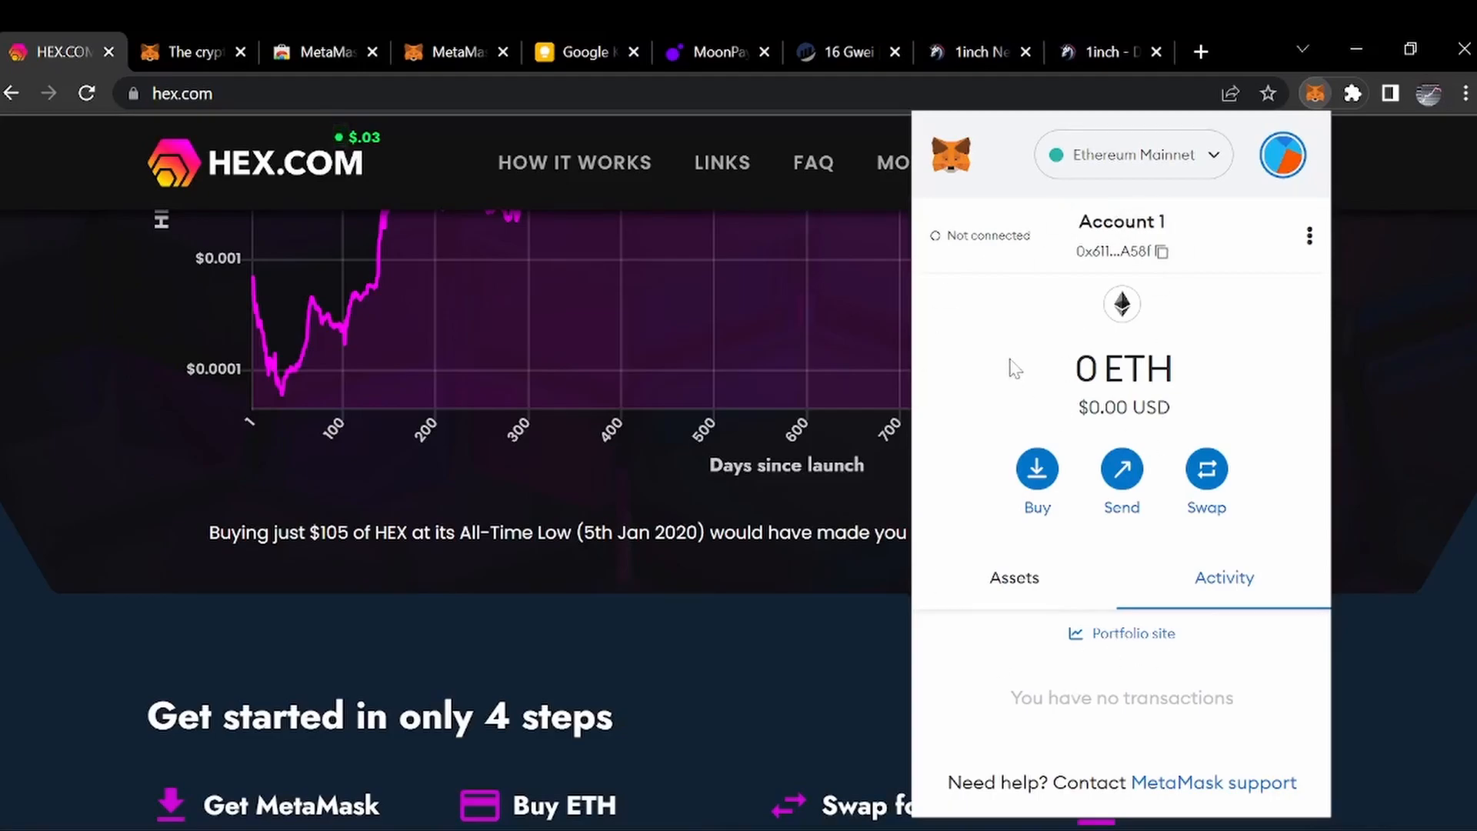
left_click(1016, 585)
scroll(970, 457, "down", 1)
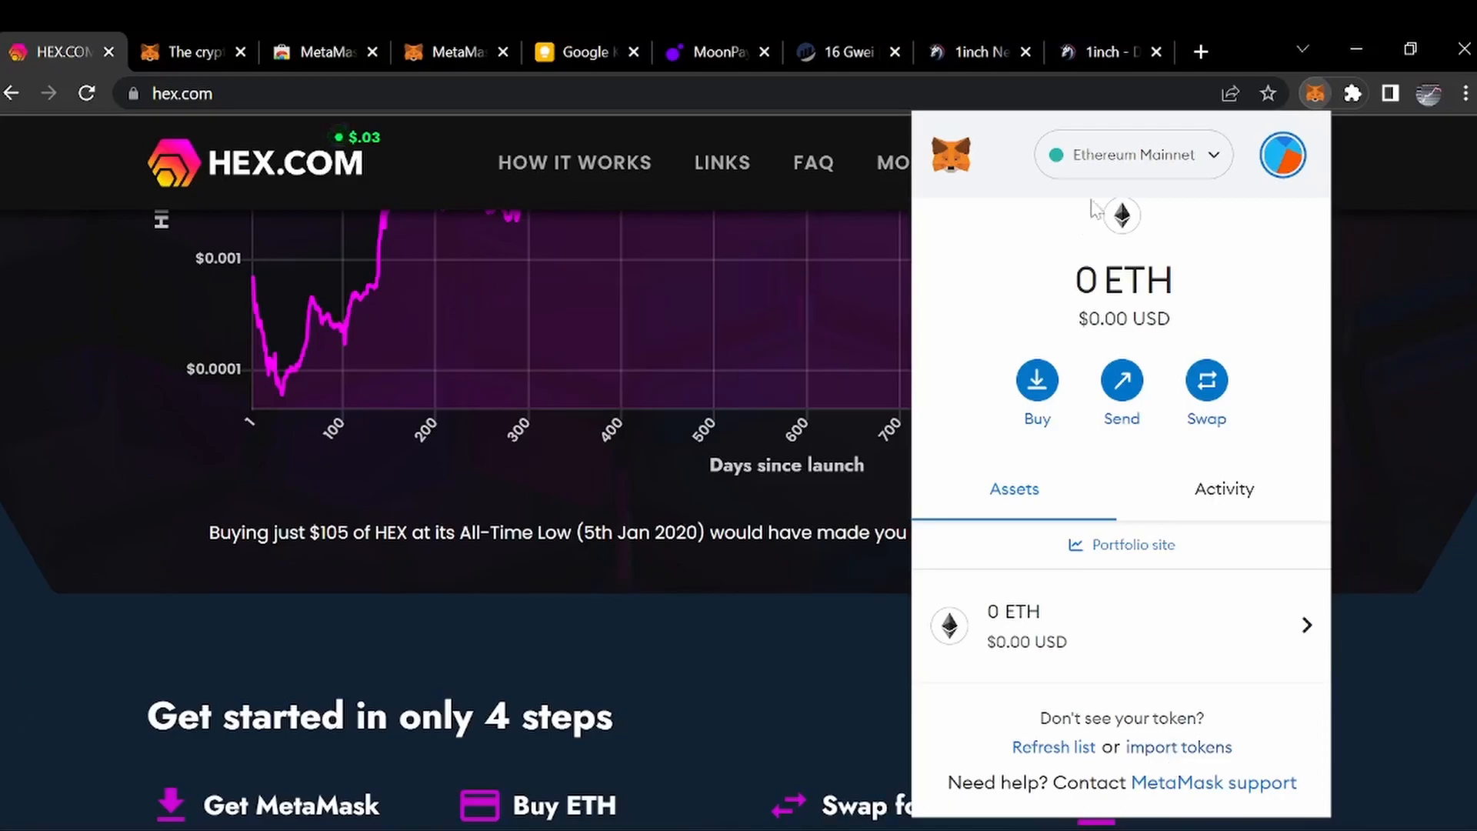
Open coinmarketcap.com in a new tab and find the HEX token page by searching for hex, dismissing the feedback and cookie notices.
left_click(1201, 51)
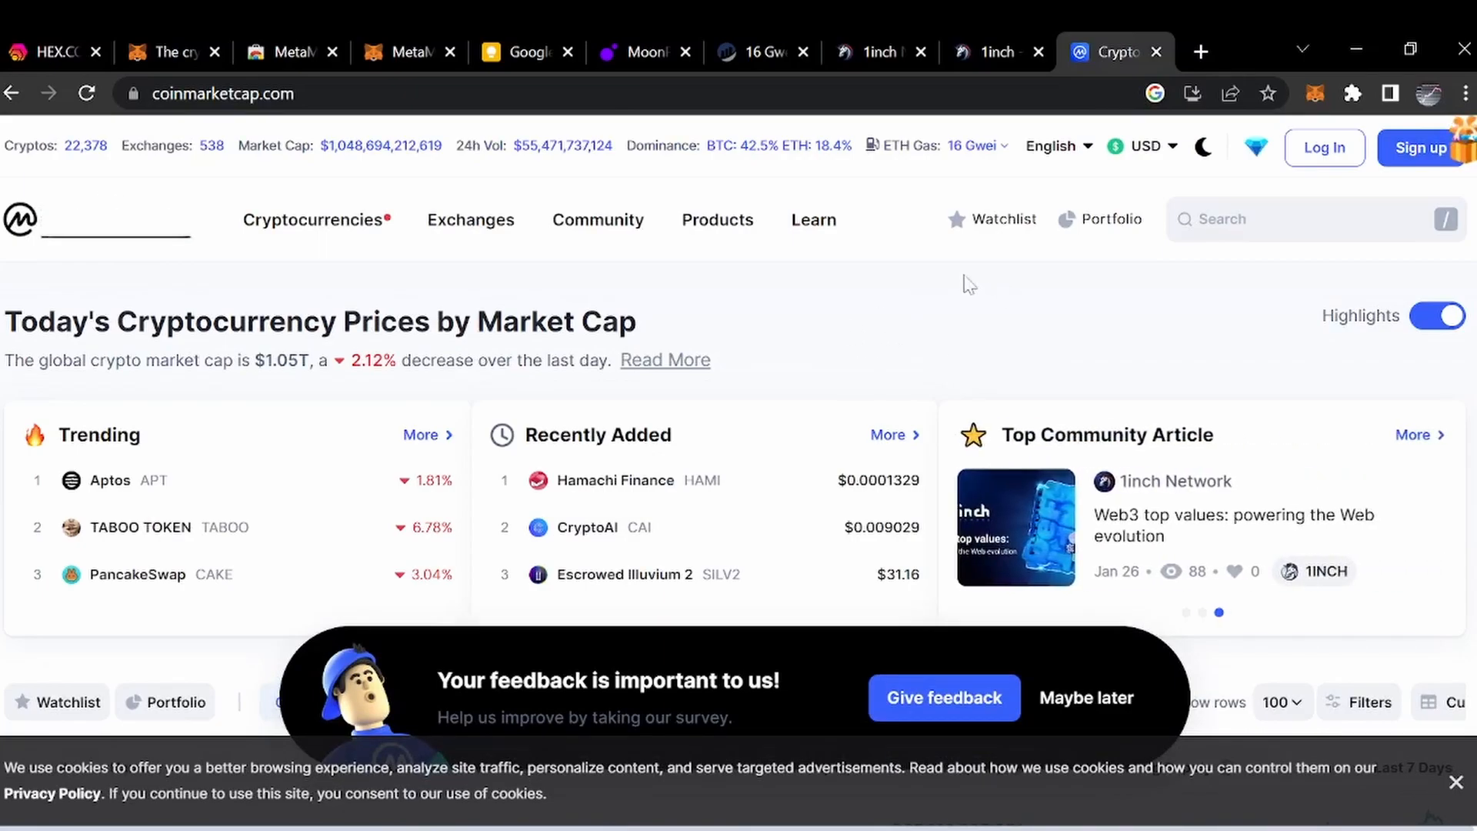
left_click(1093, 699)
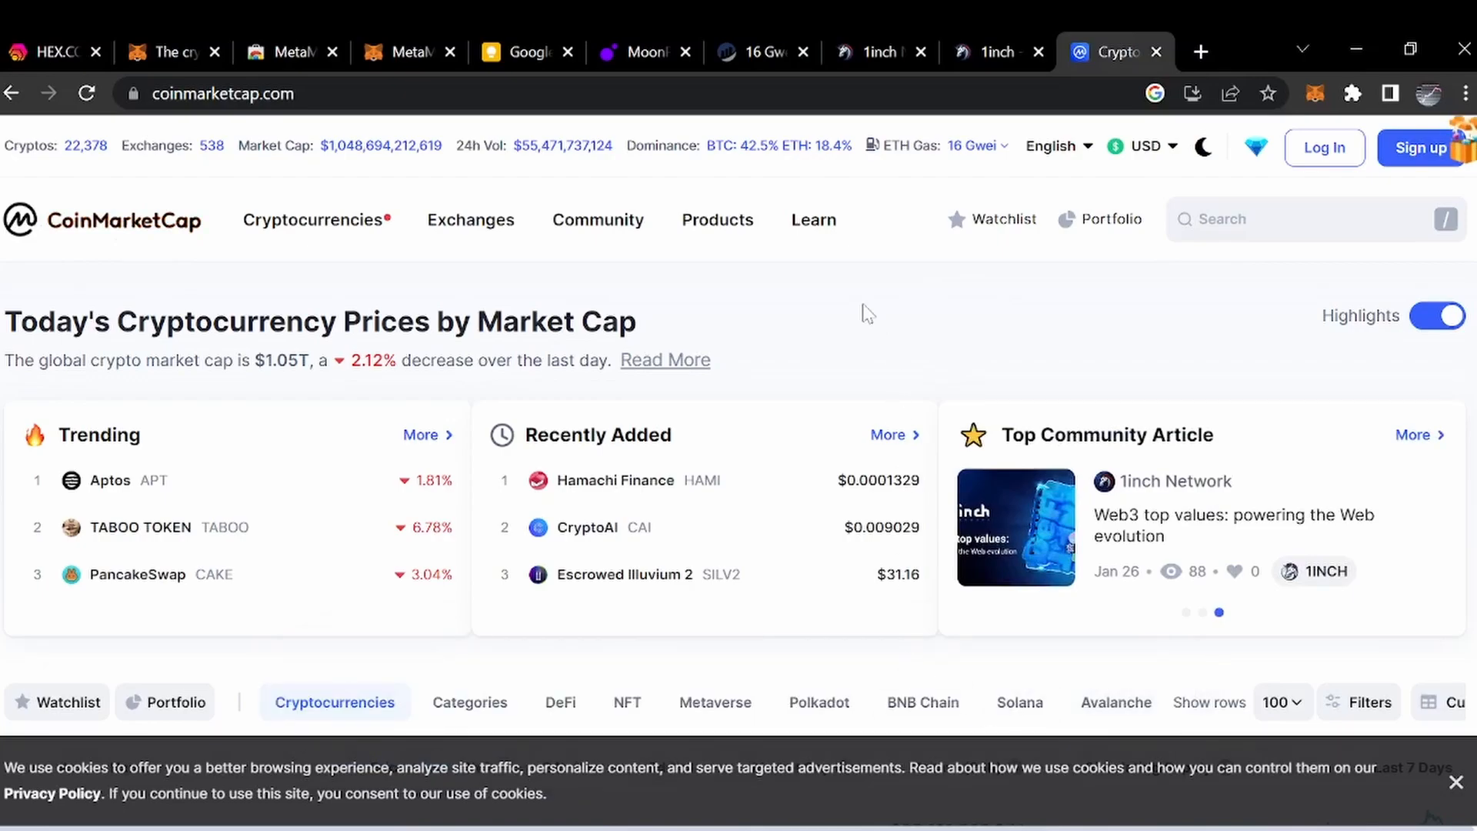
left_click(1222, 225)
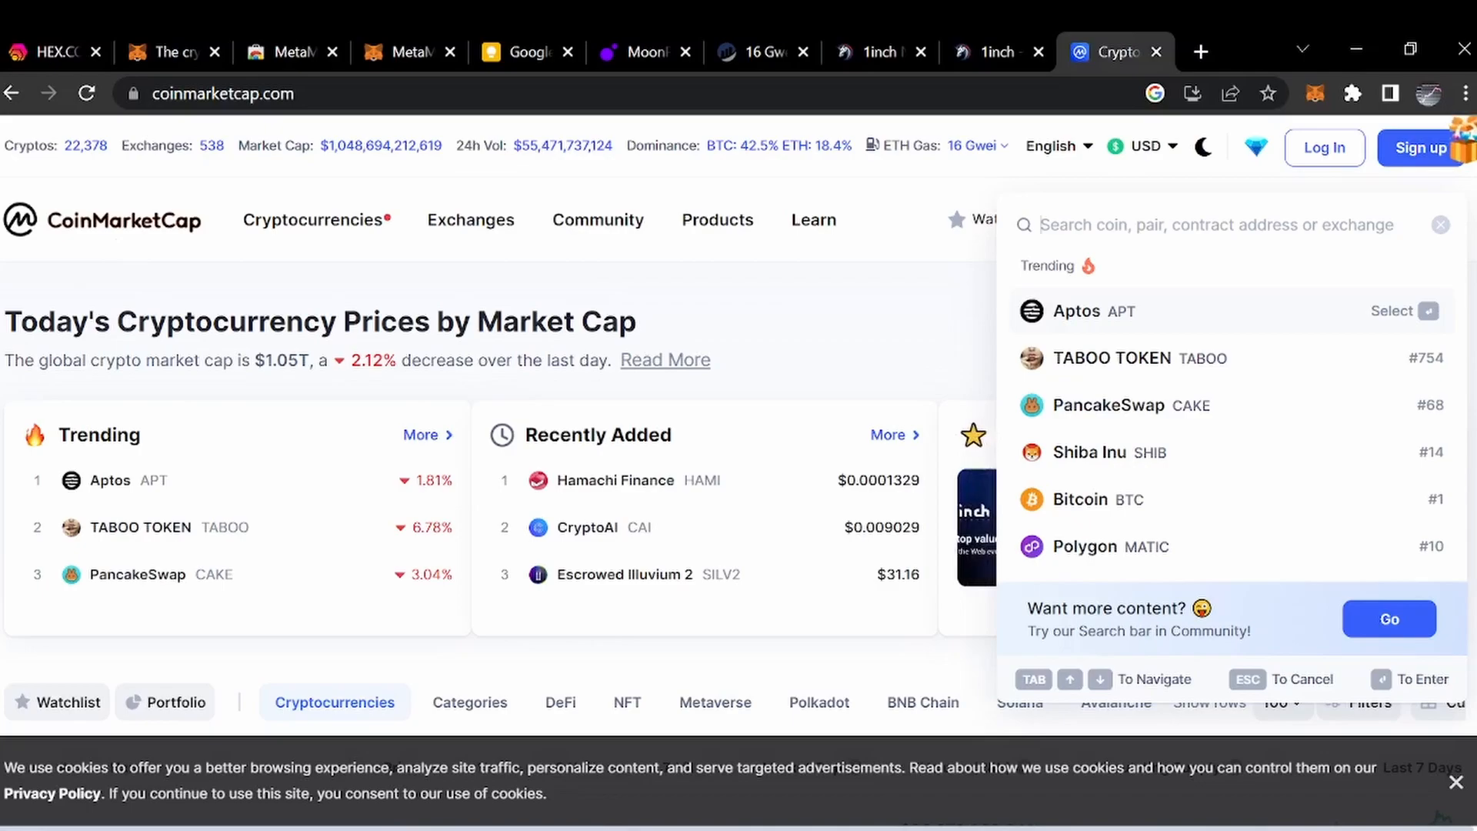
type("hex")
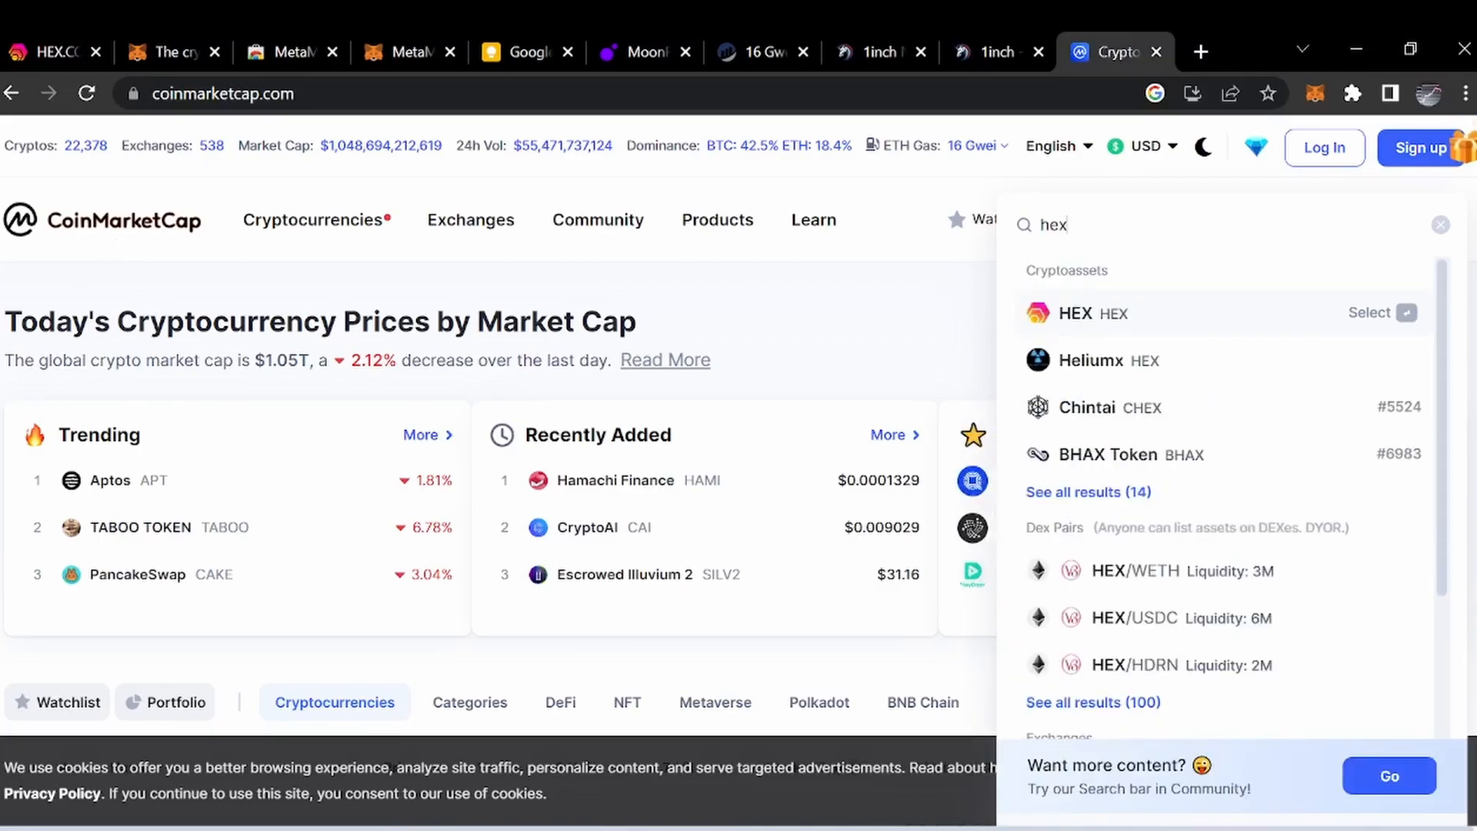
left_click(1109, 325)
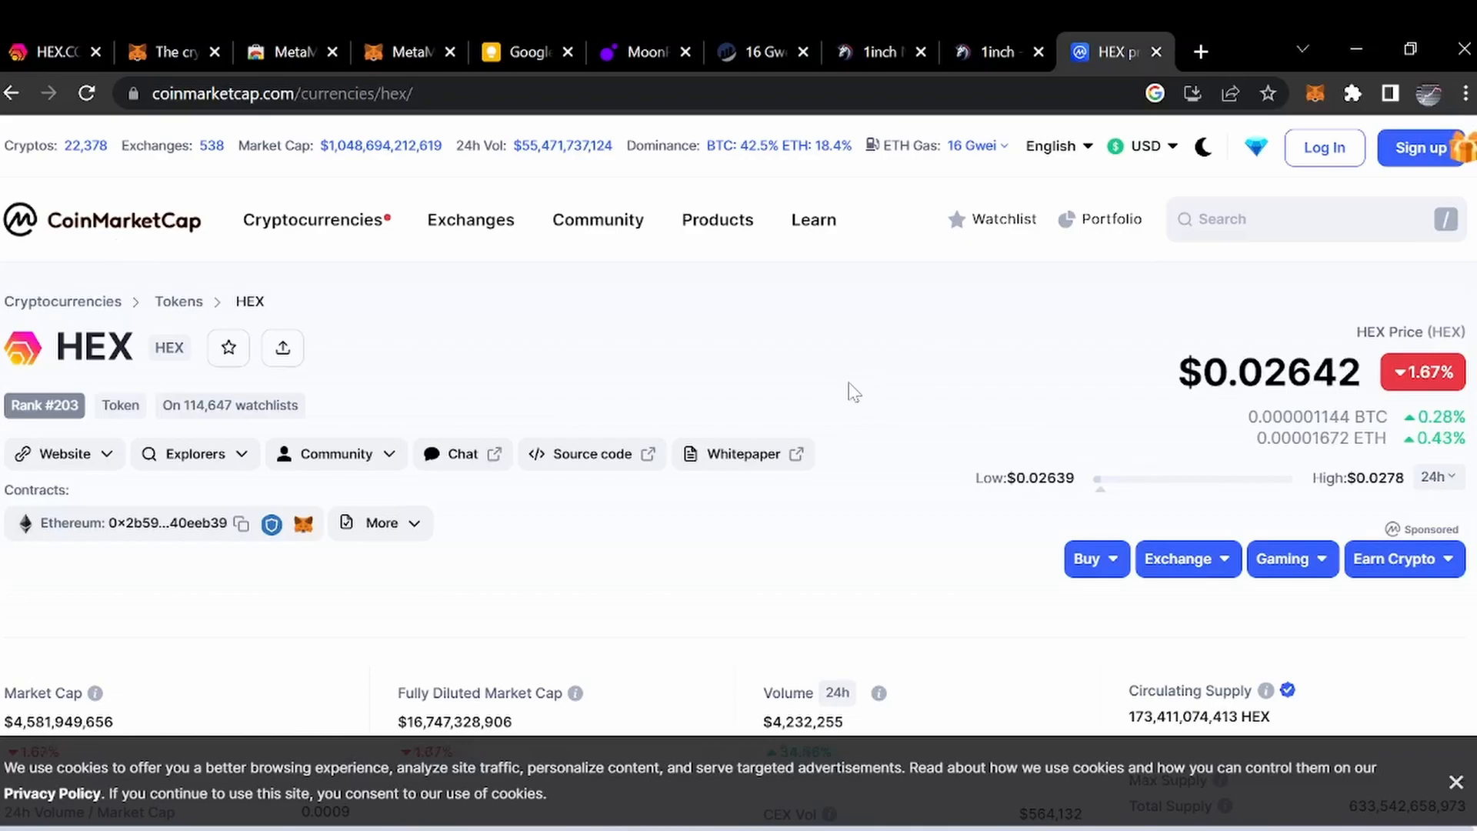
scroll(851, 389, "down", 2)
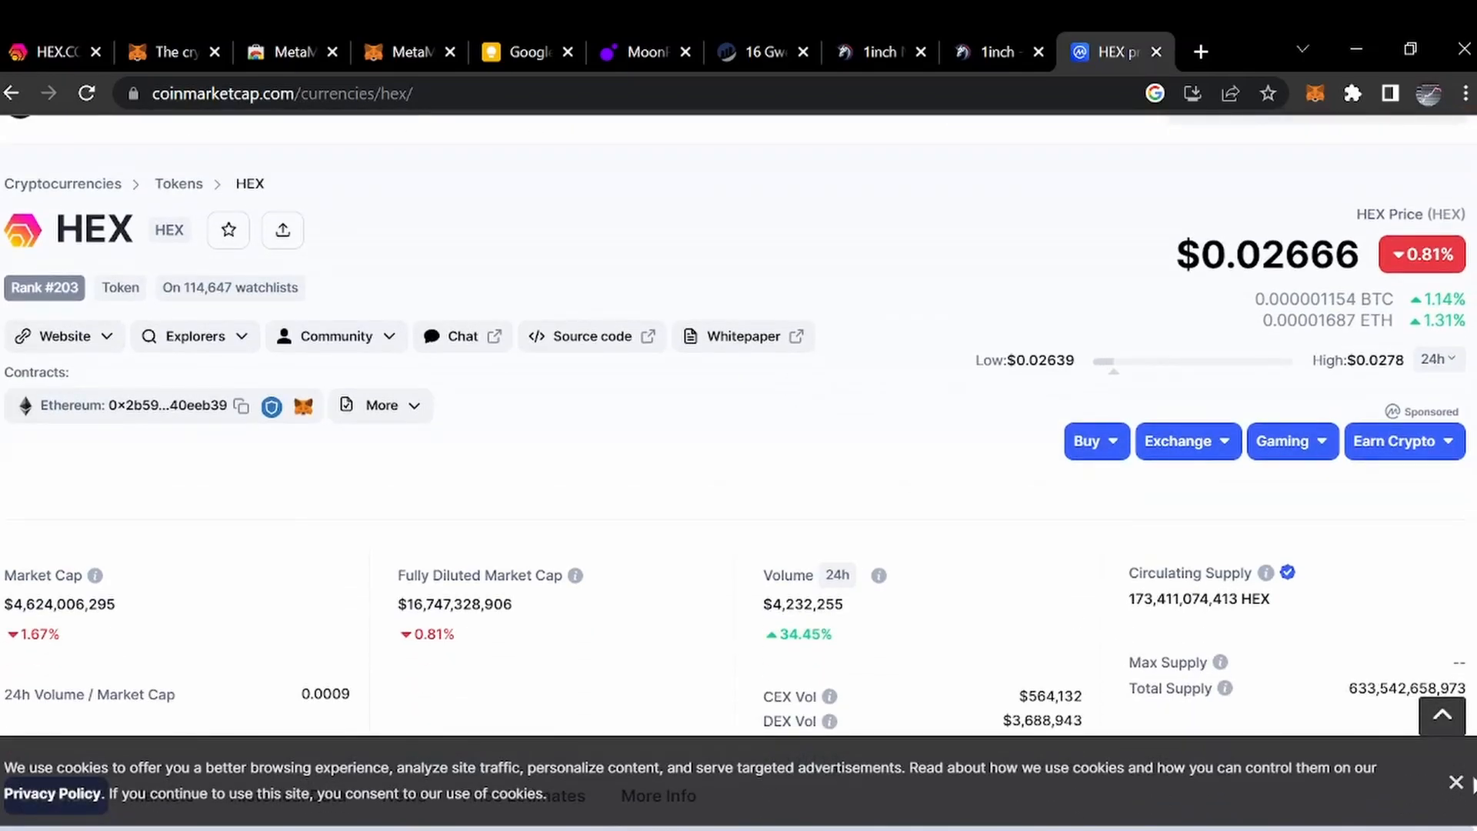
left_click(1455, 782)
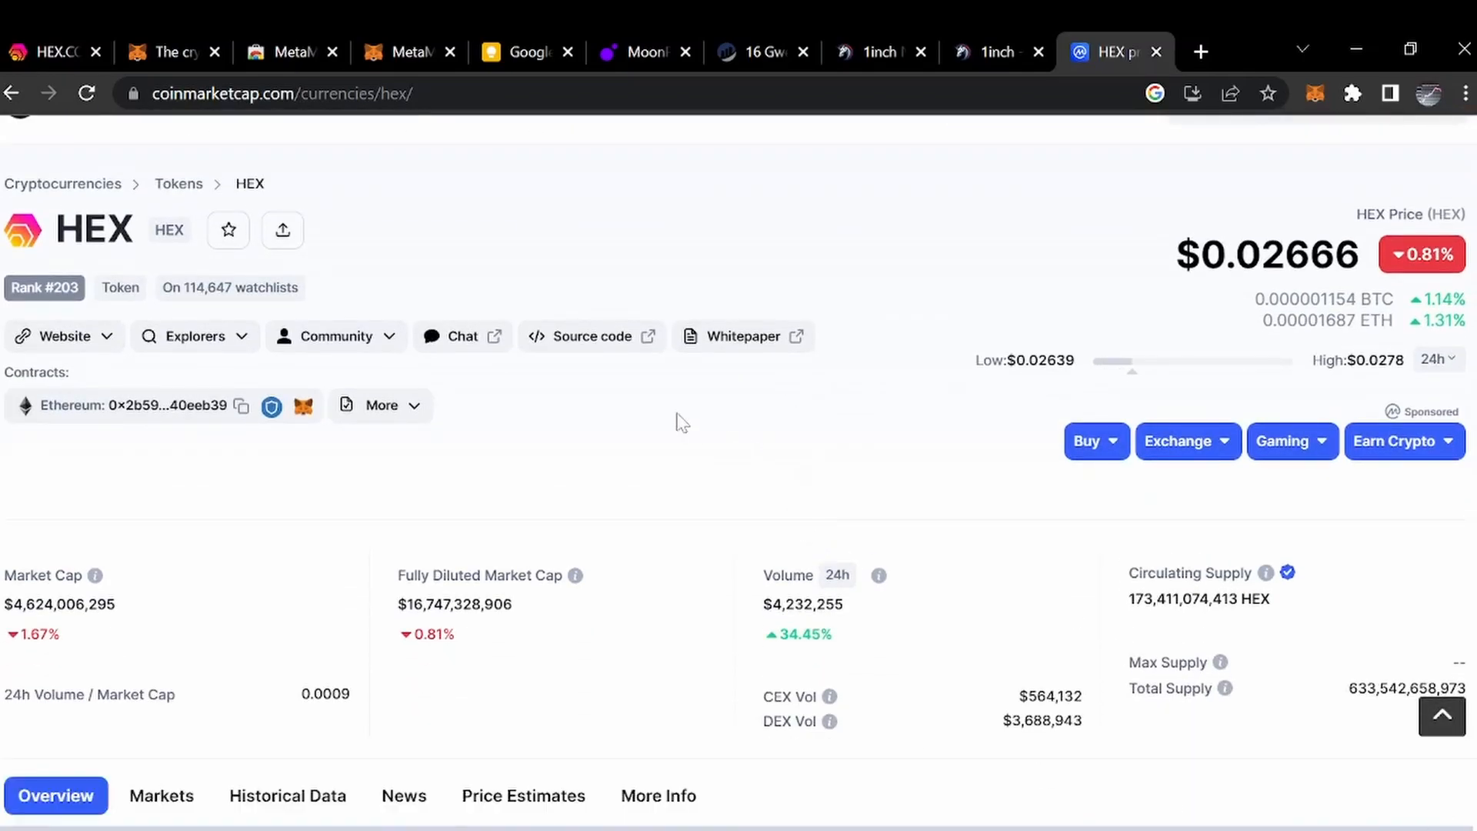
Copy the HEX token's Ethereum contract address from CoinMarketCap and switch to the MetaMask wallet.
scroll(587, 429, "up", 2)
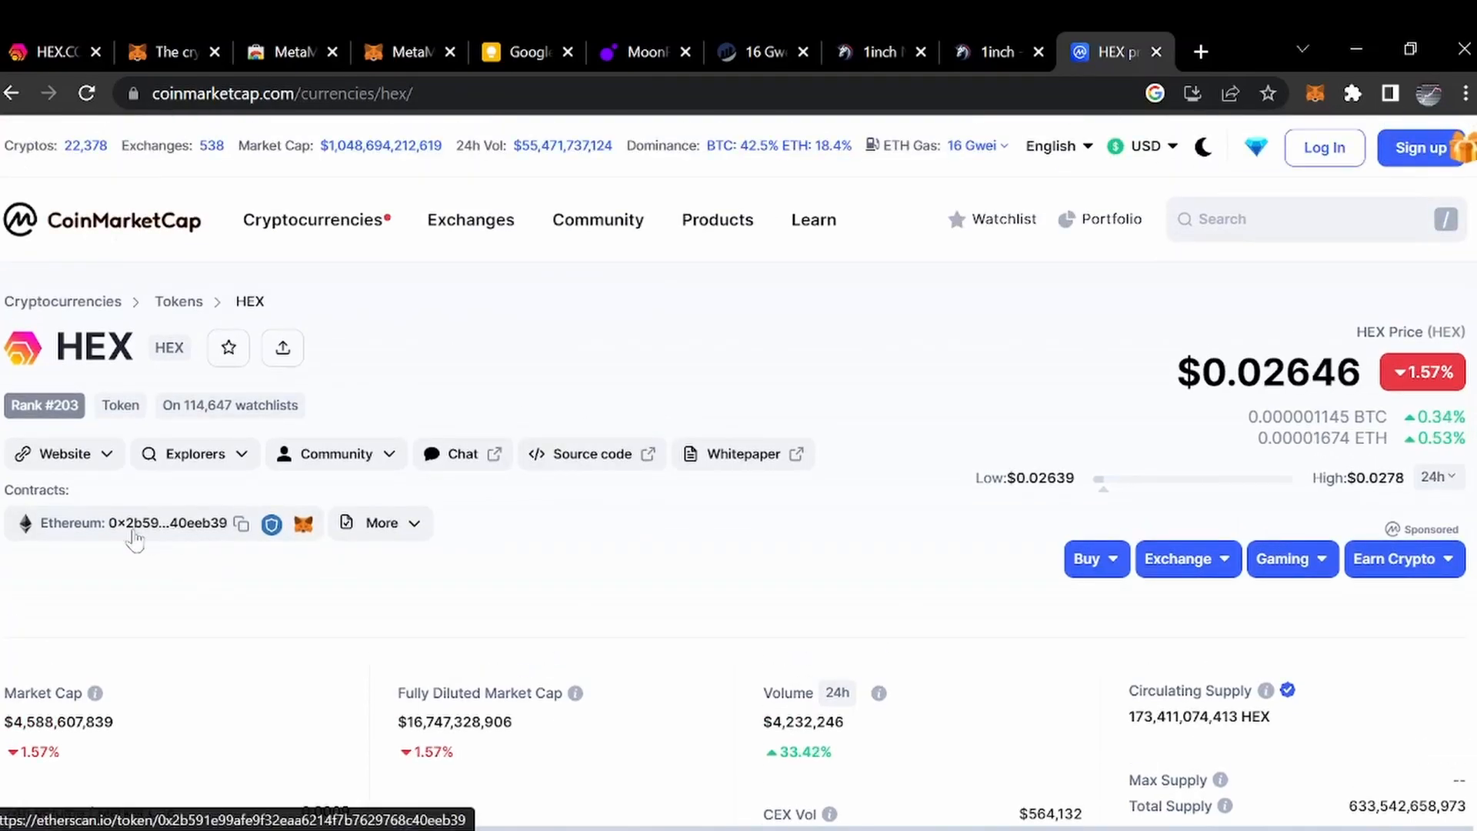
left_click(242, 530)
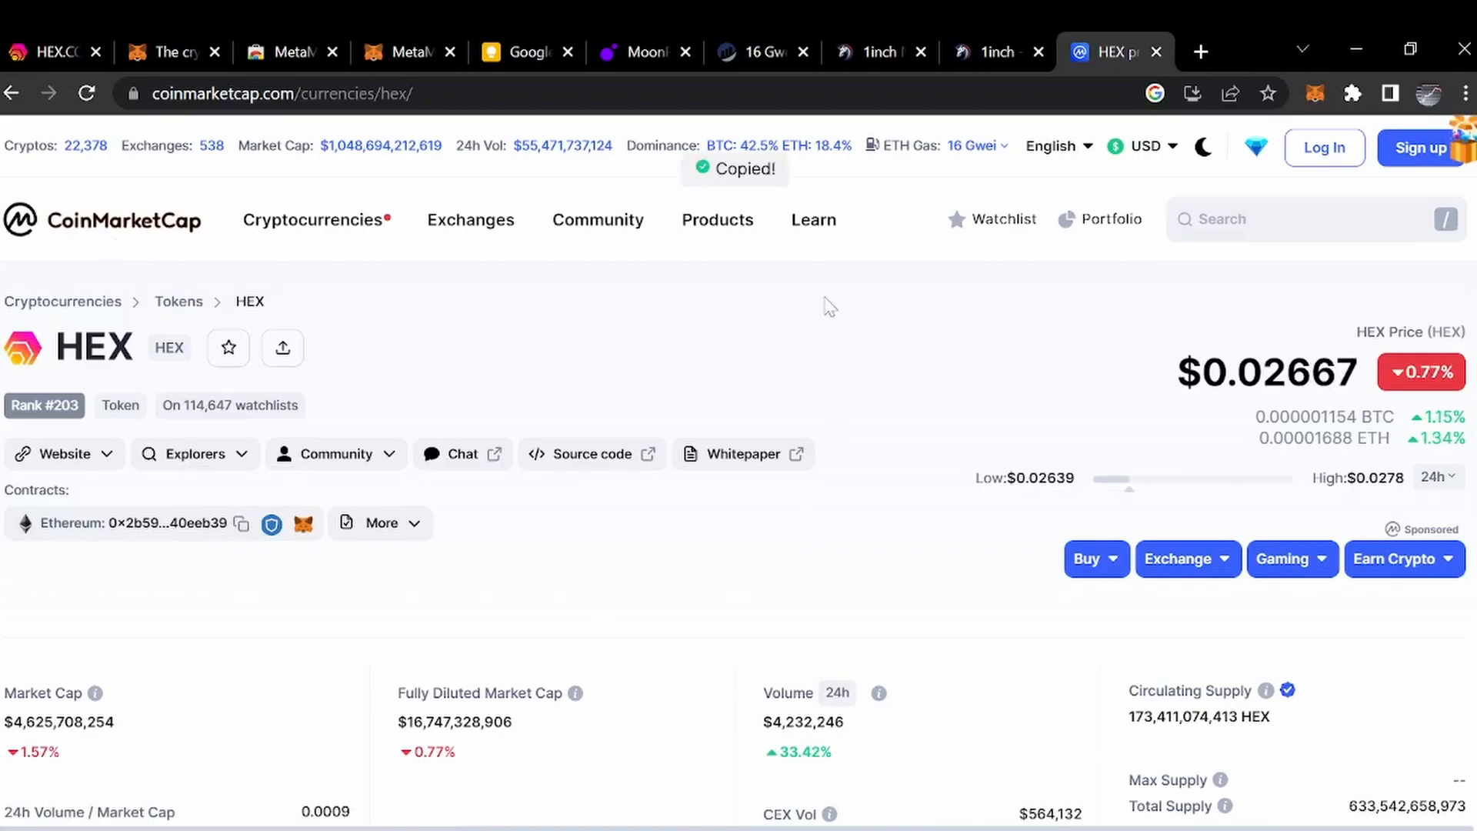
key("ctrl+4")
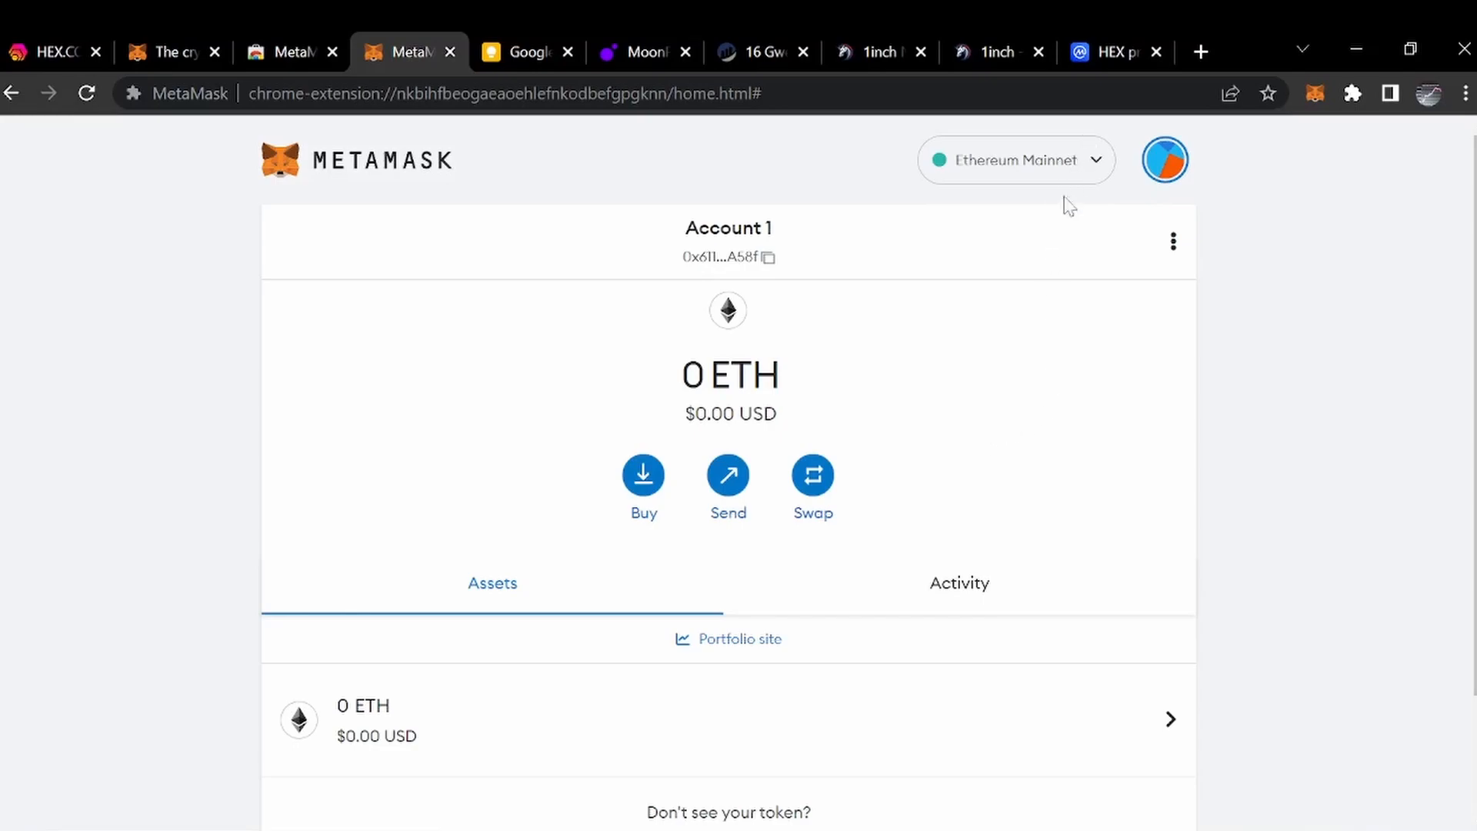
Import the HEX (HEX) token into Account 1 by searching for hex, and return to the account's assets list.
scroll(885, 430, "down", 2)
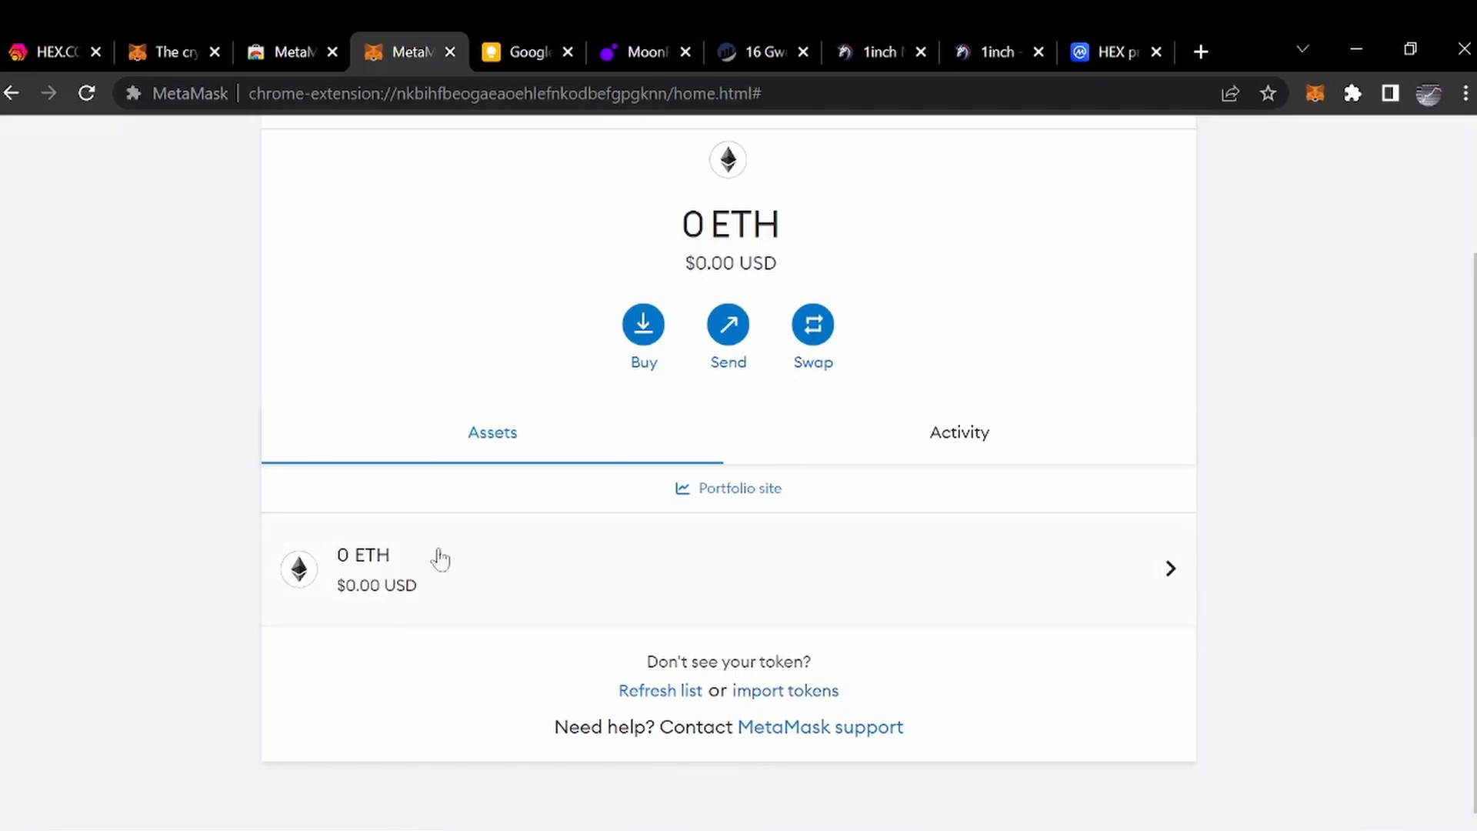
left_click(781, 693)
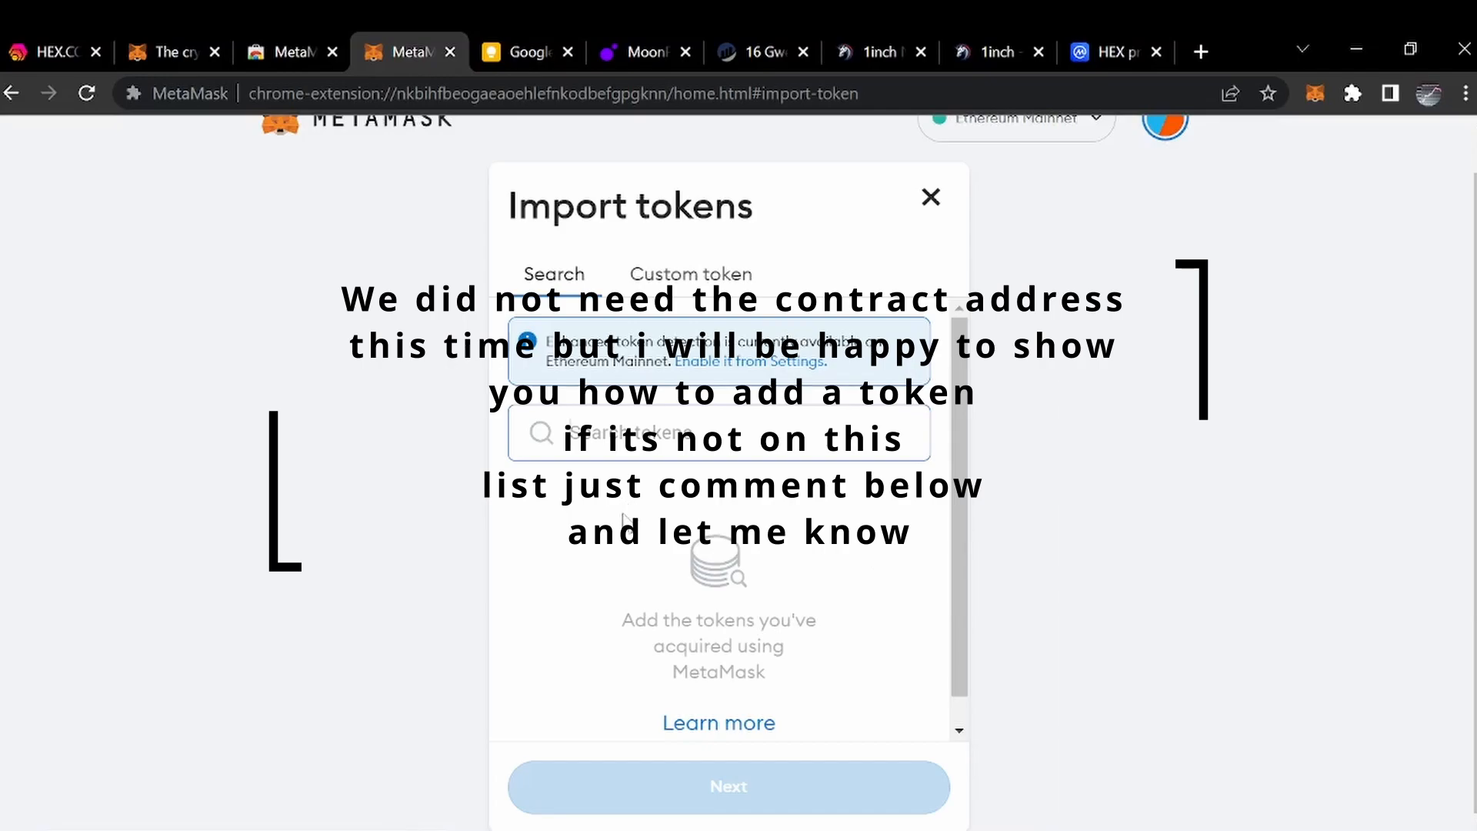
type("hex")
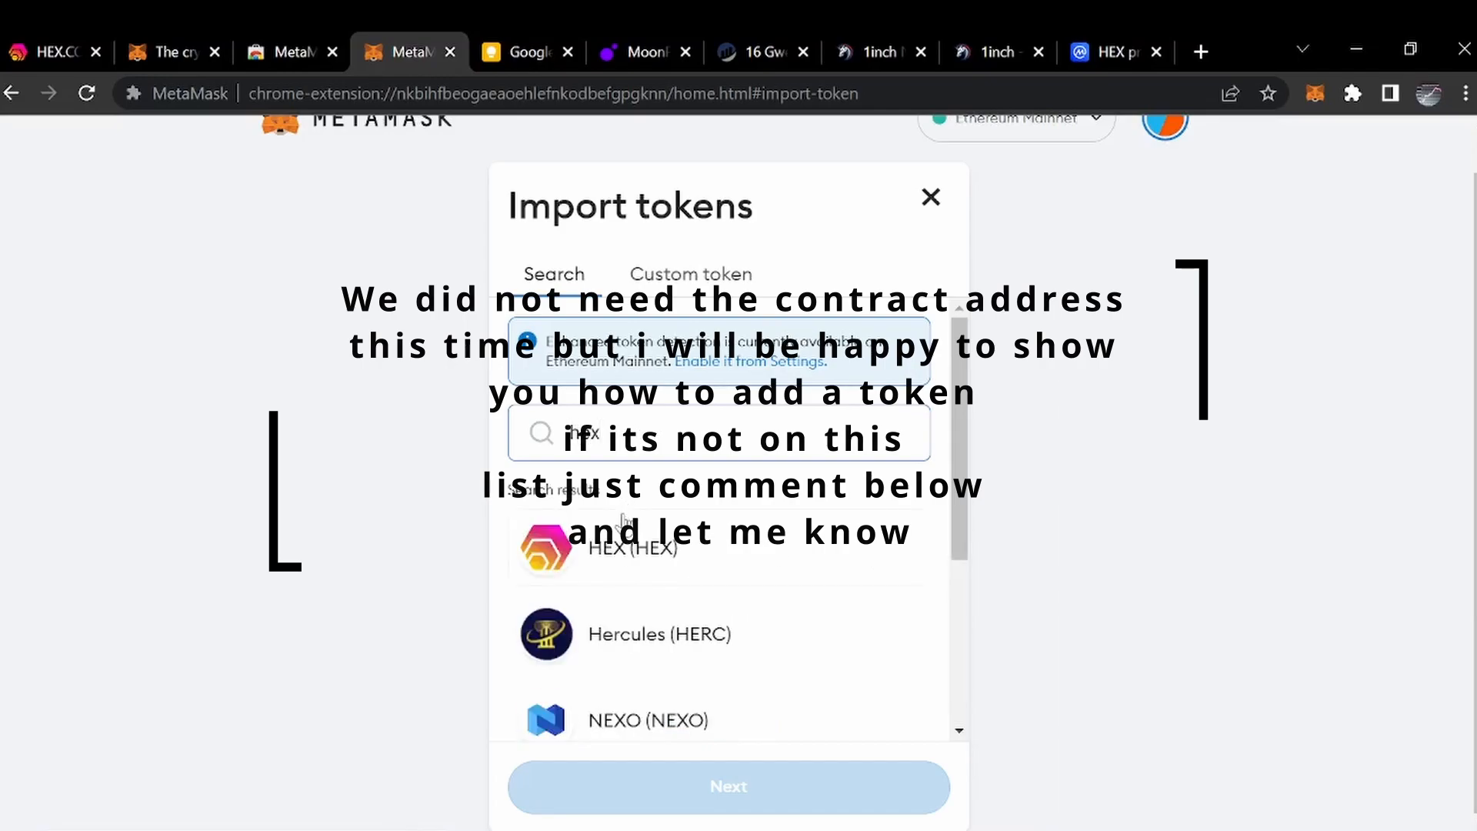
left_click(666, 562)
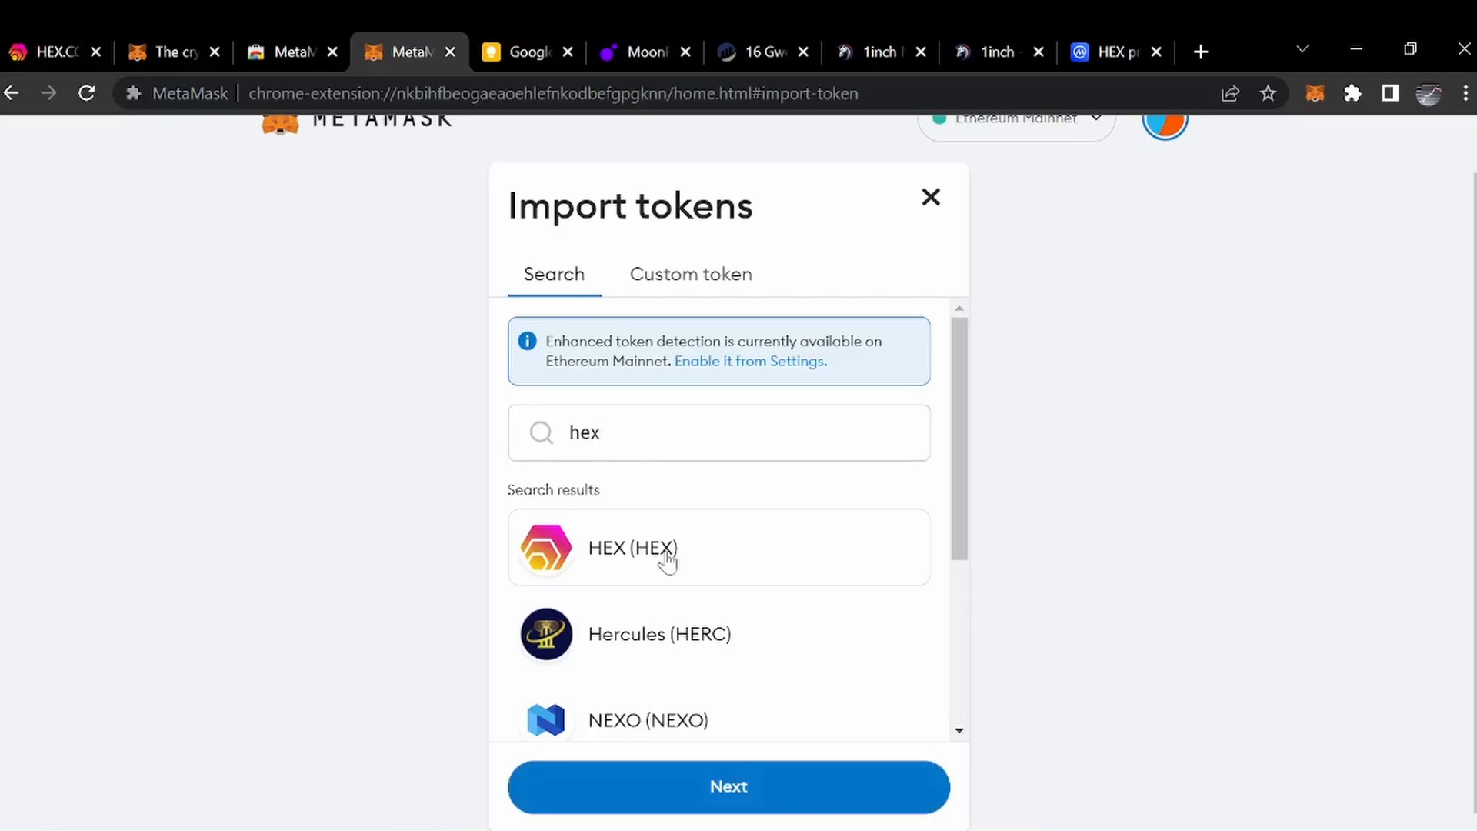
left_click(727, 797)
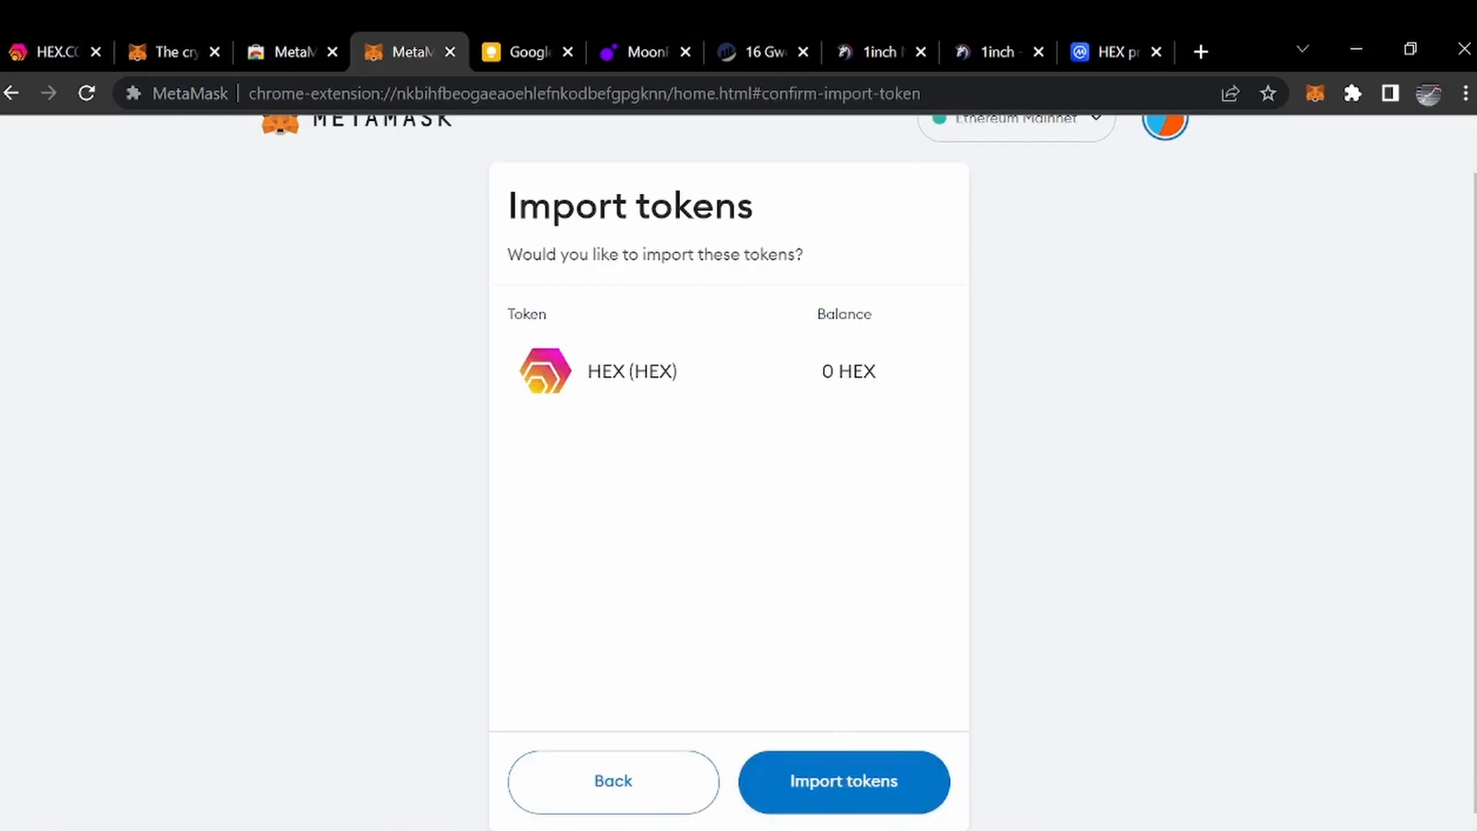
left_click(821, 798)
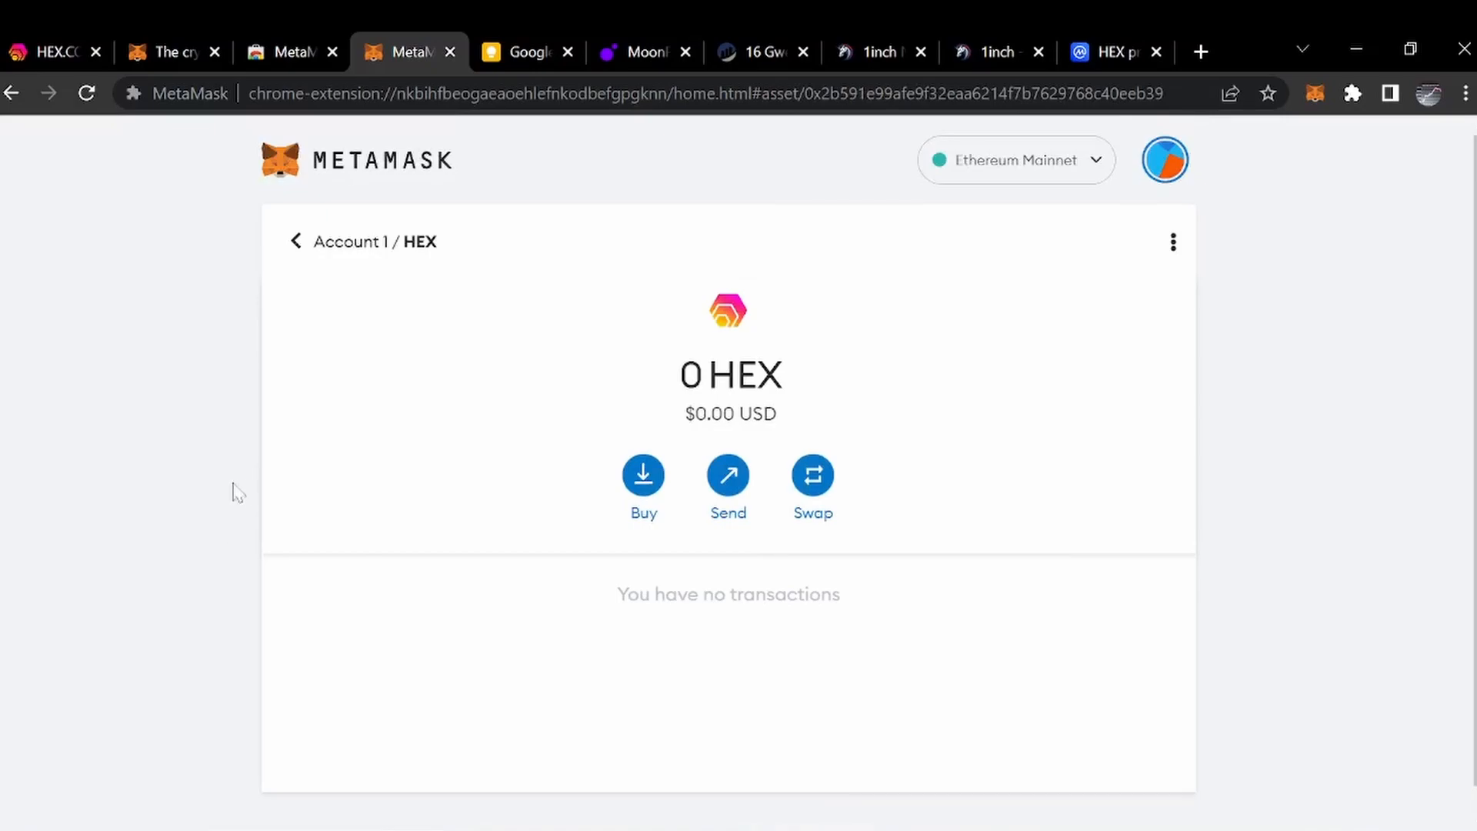
scroll(238, 485, "down", 1)
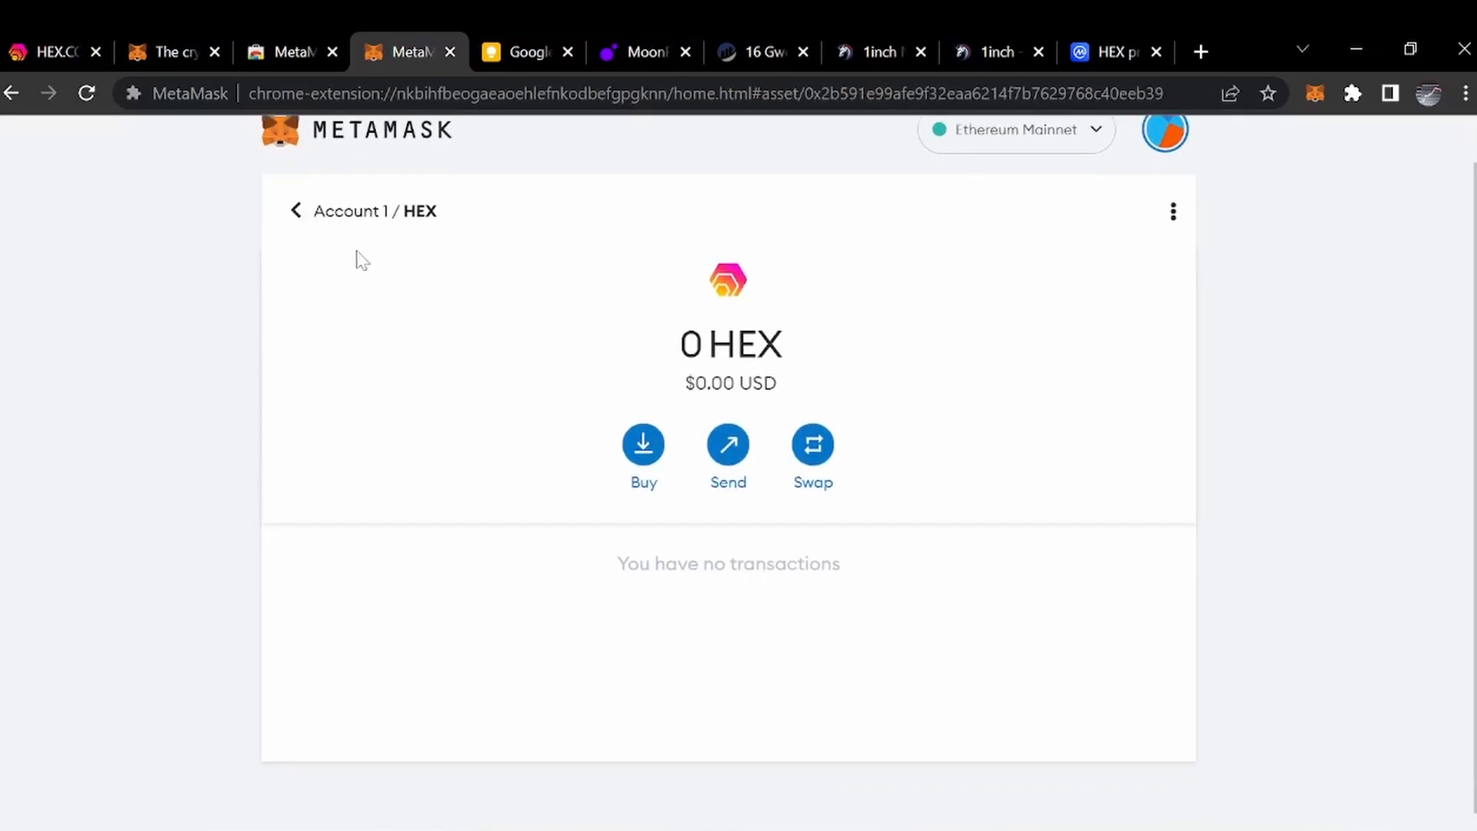
left_click(295, 214)
scroll(242, 415, "down", 3)
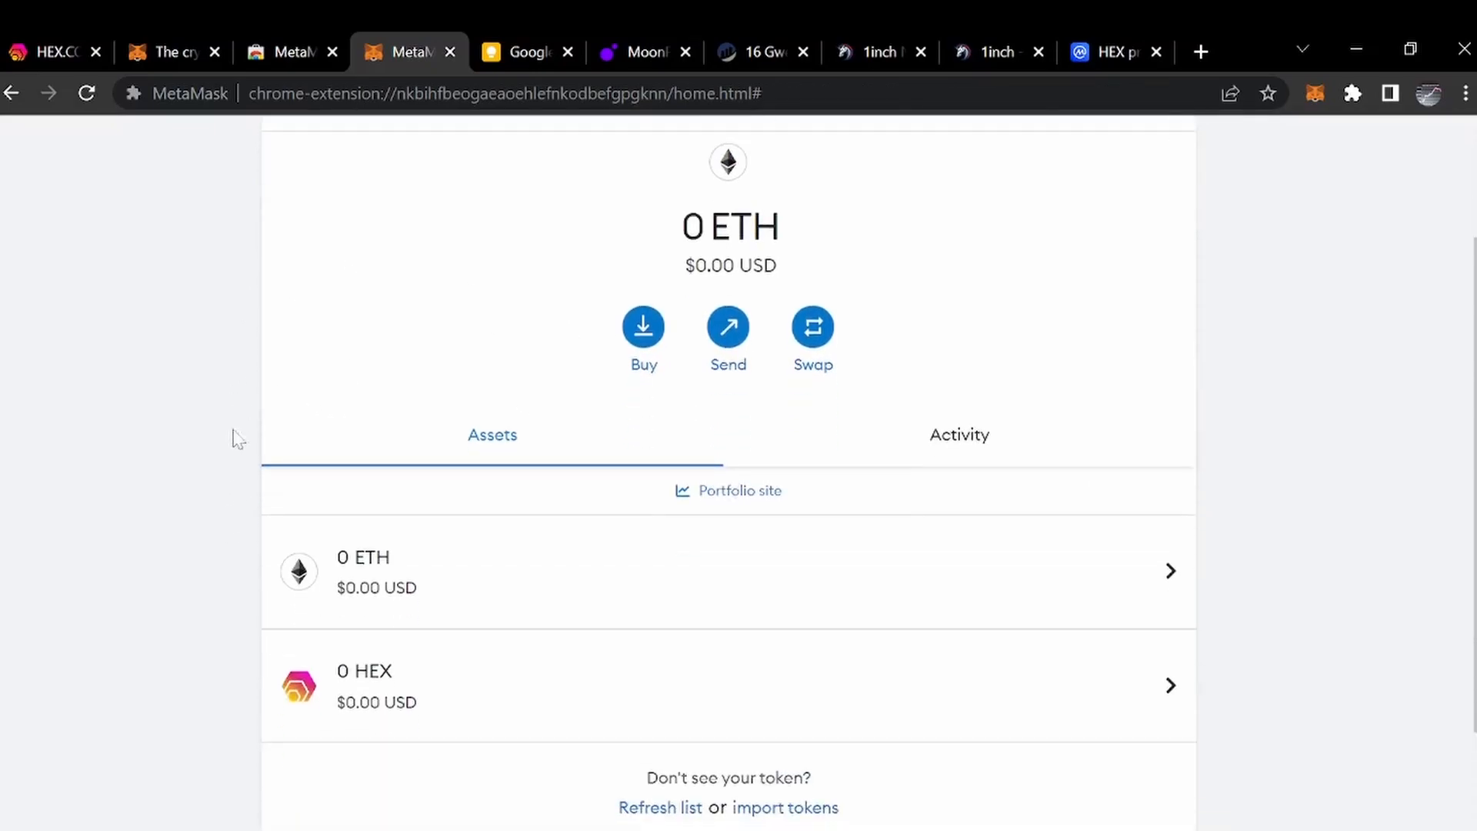
mouse_move(423, 676)
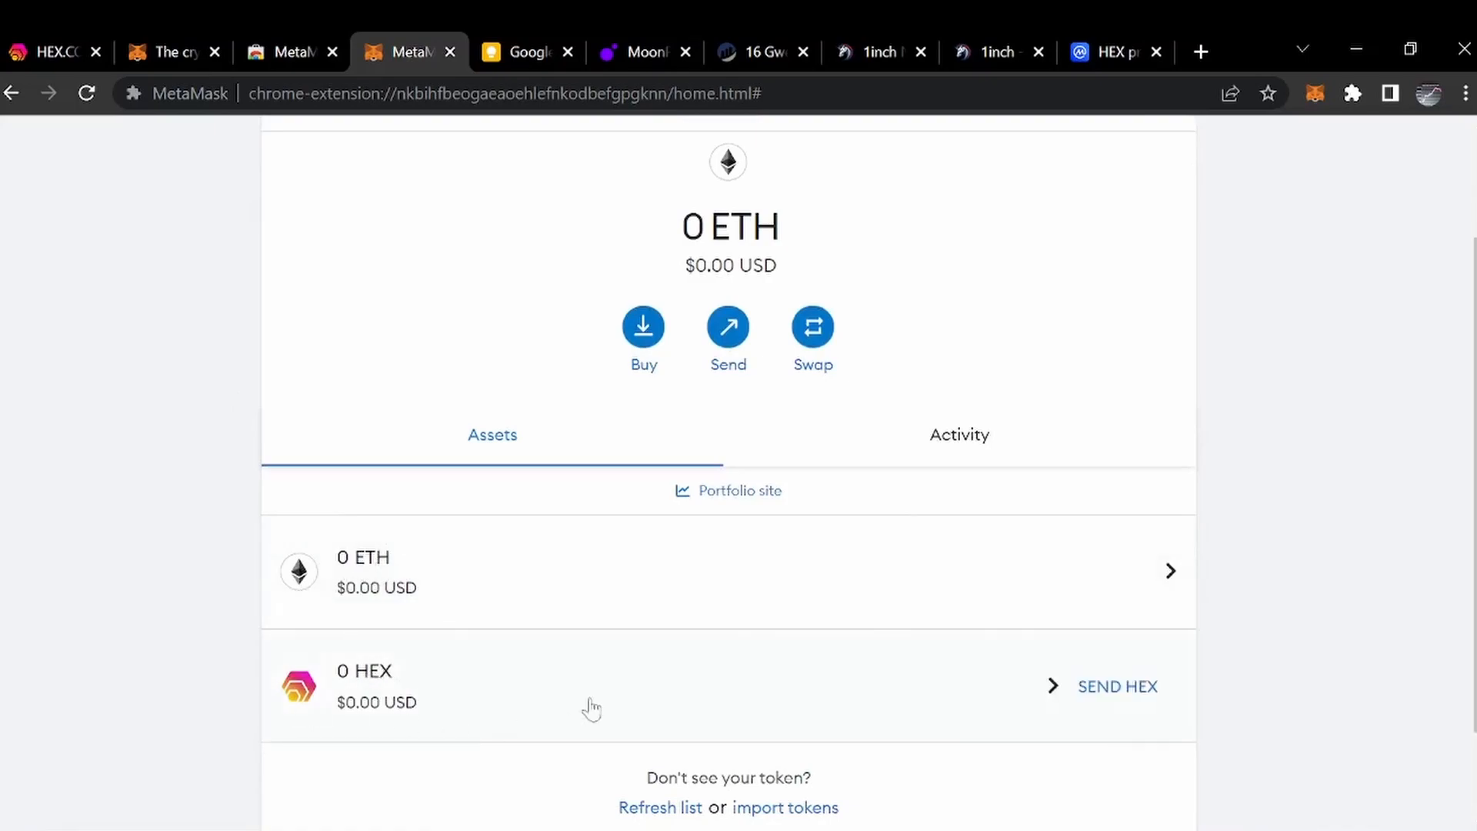
Import the USD Coin (USDC) token into Account 1 by searching for usd, and return to the assets list.
scroll(557, 719, "down", 3)
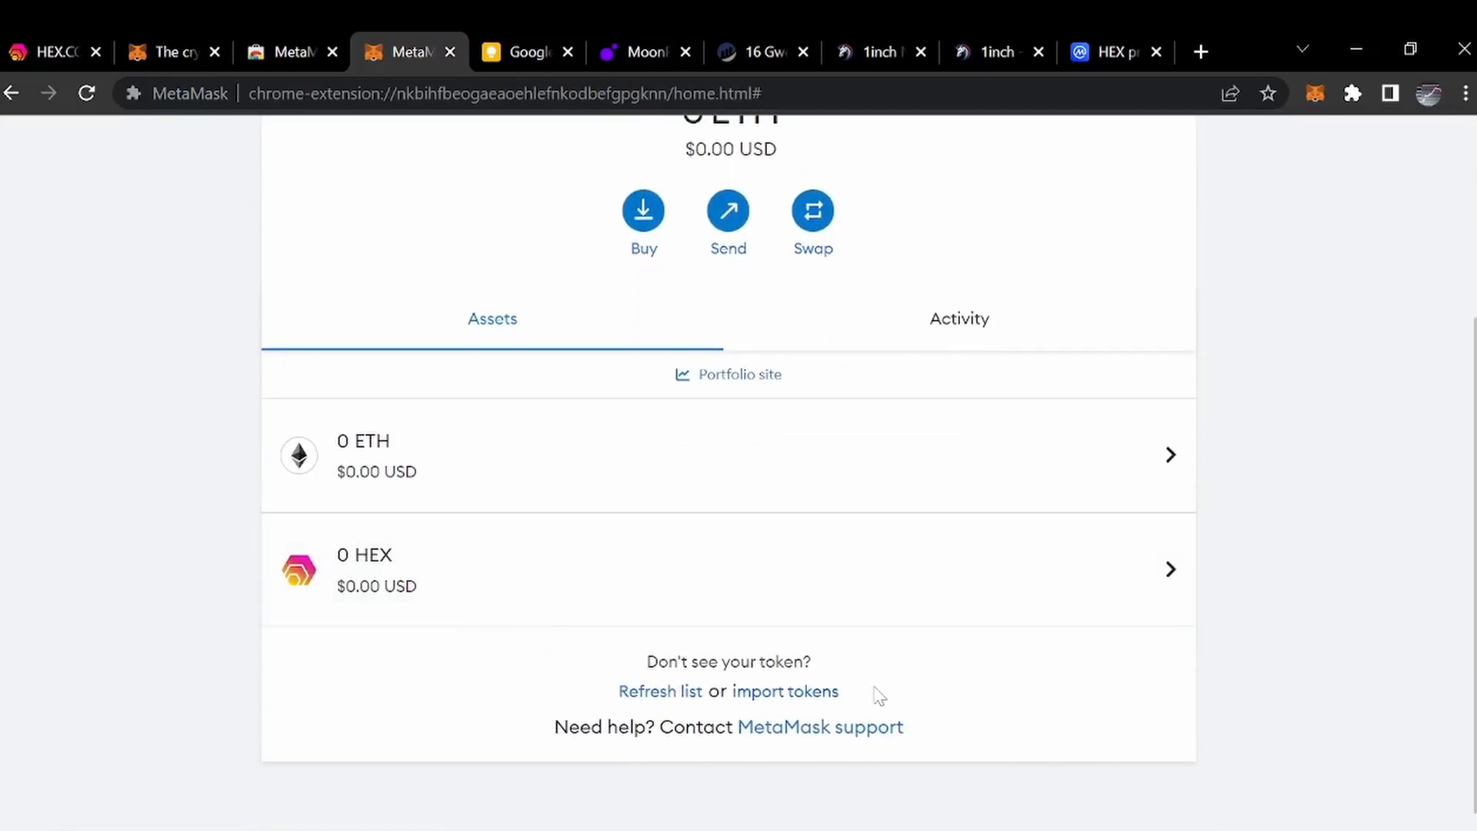
left_click(803, 703)
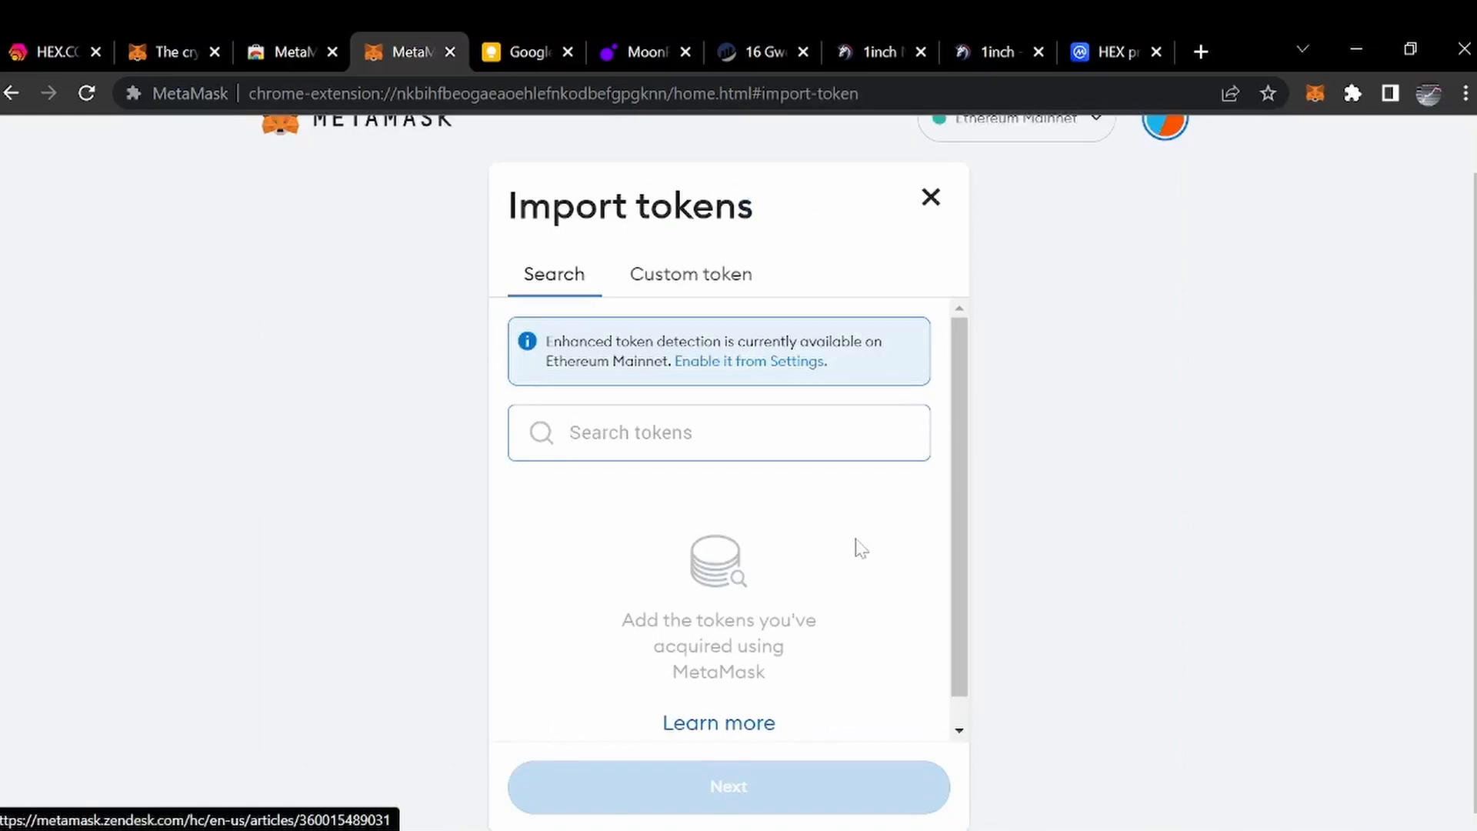
type("us")
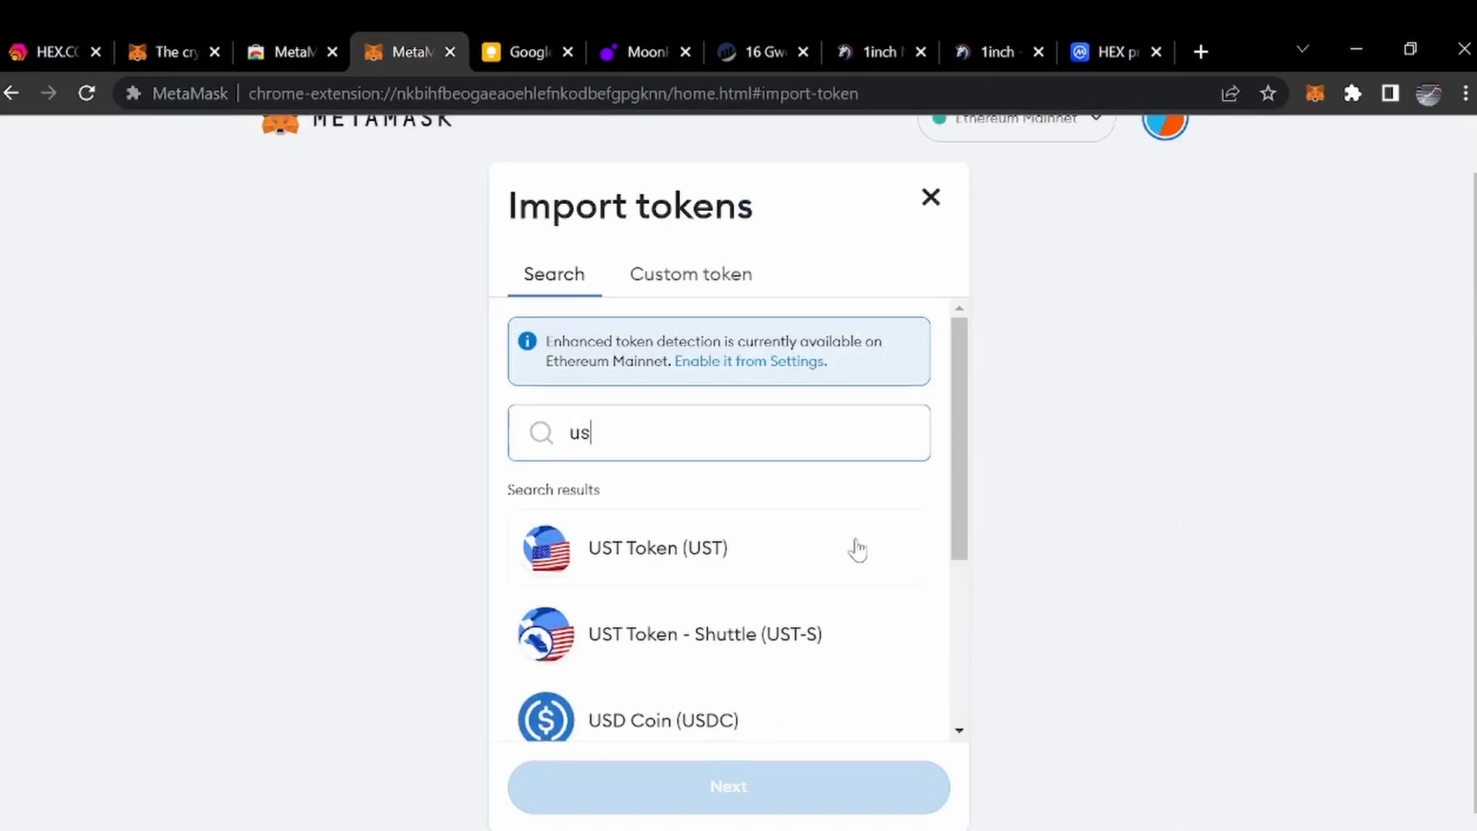
type("d")
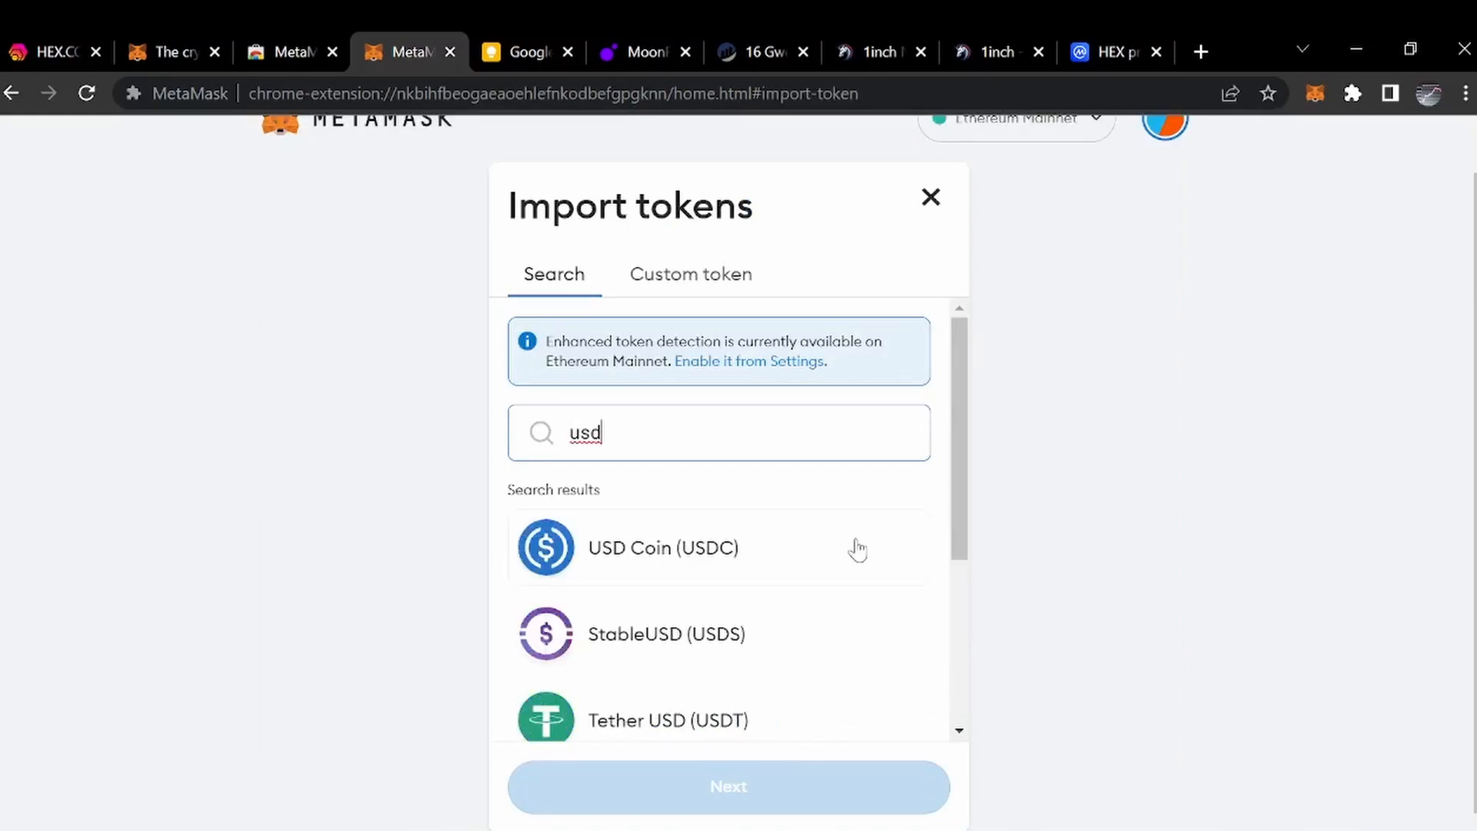
left_click(757, 569)
left_click(720, 787)
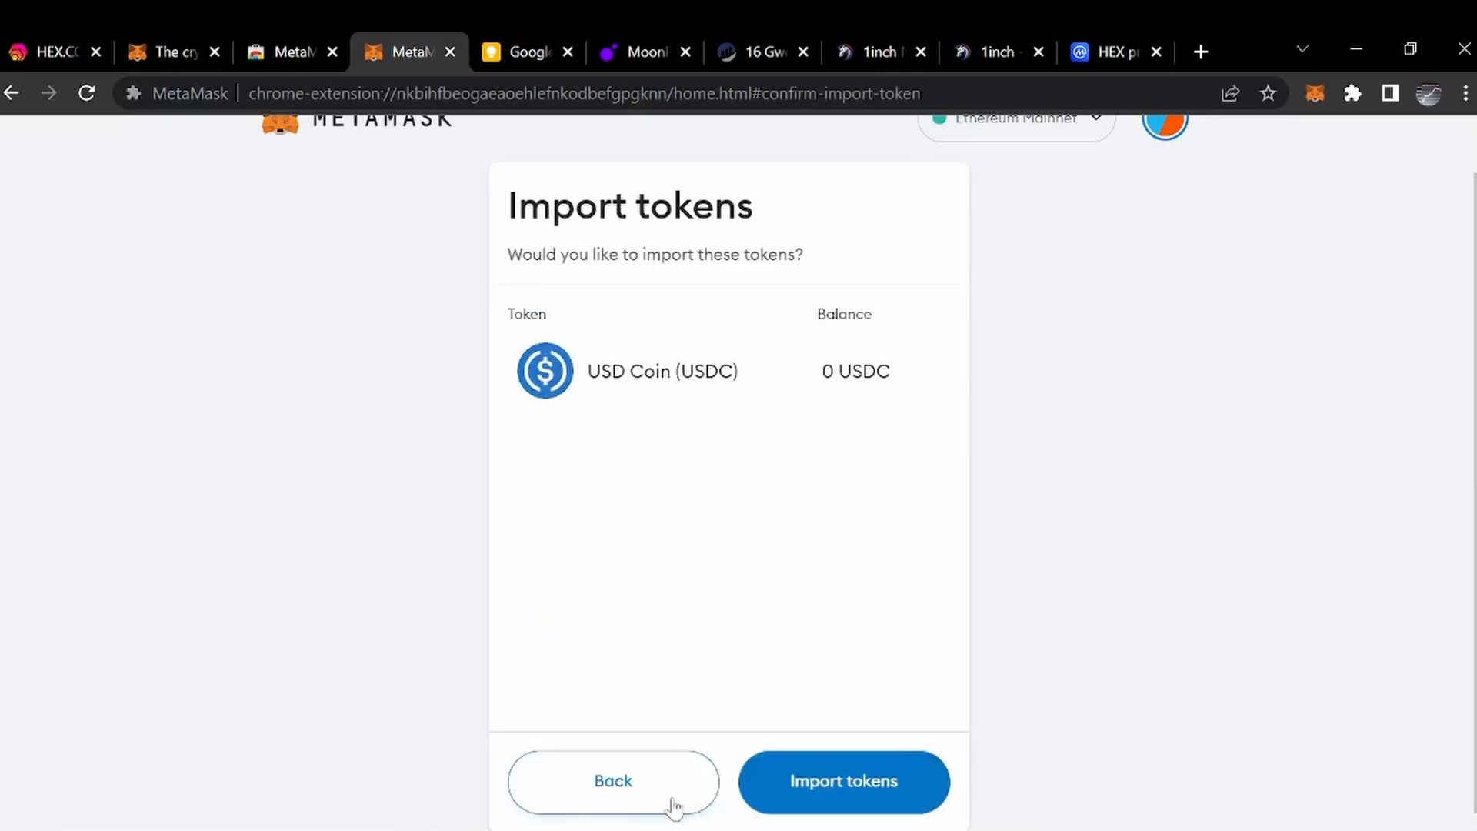
left_click(841, 789)
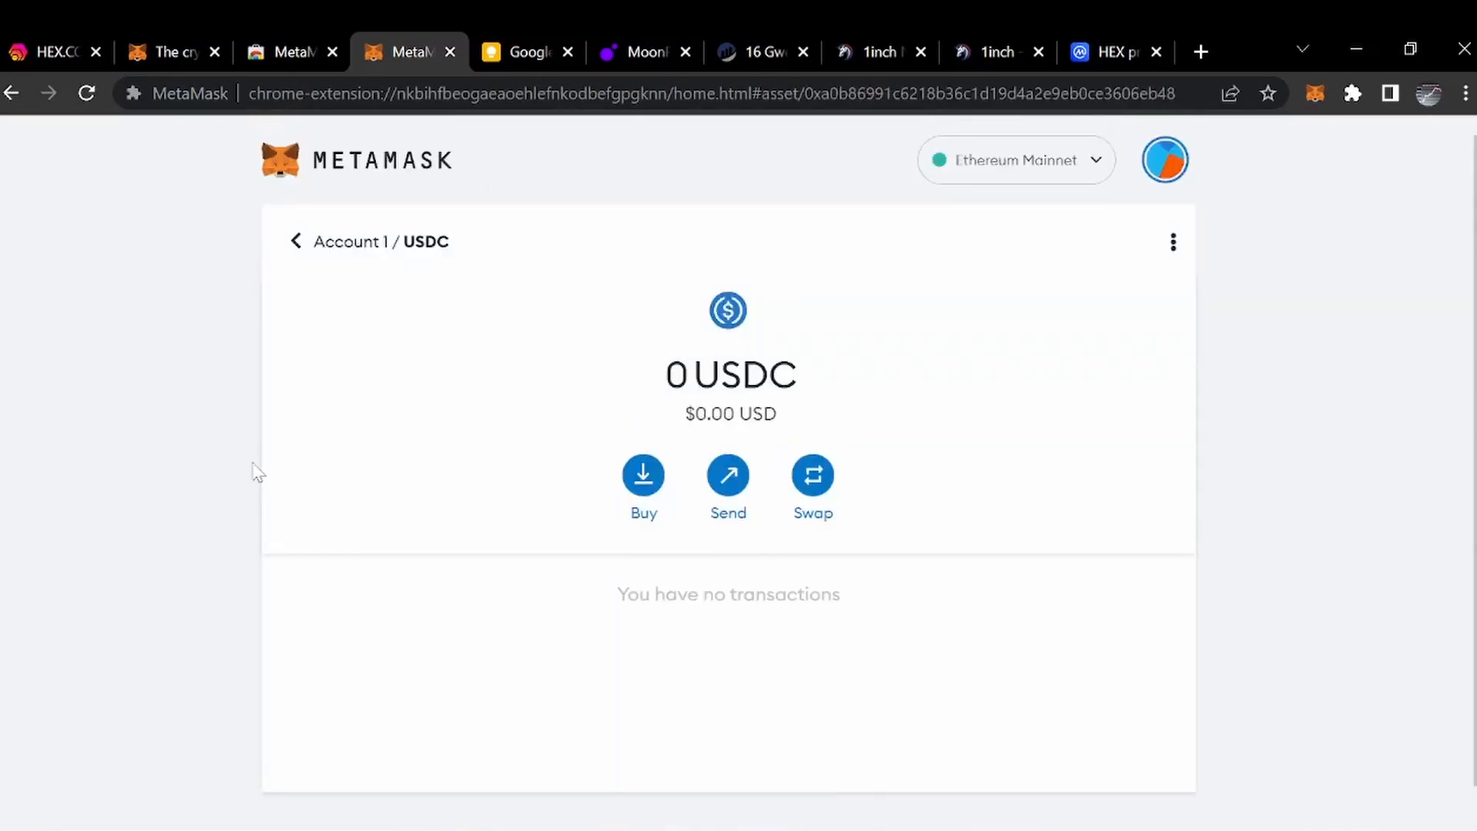
left_click(295, 241)
scroll(247, 466, "down", 1)
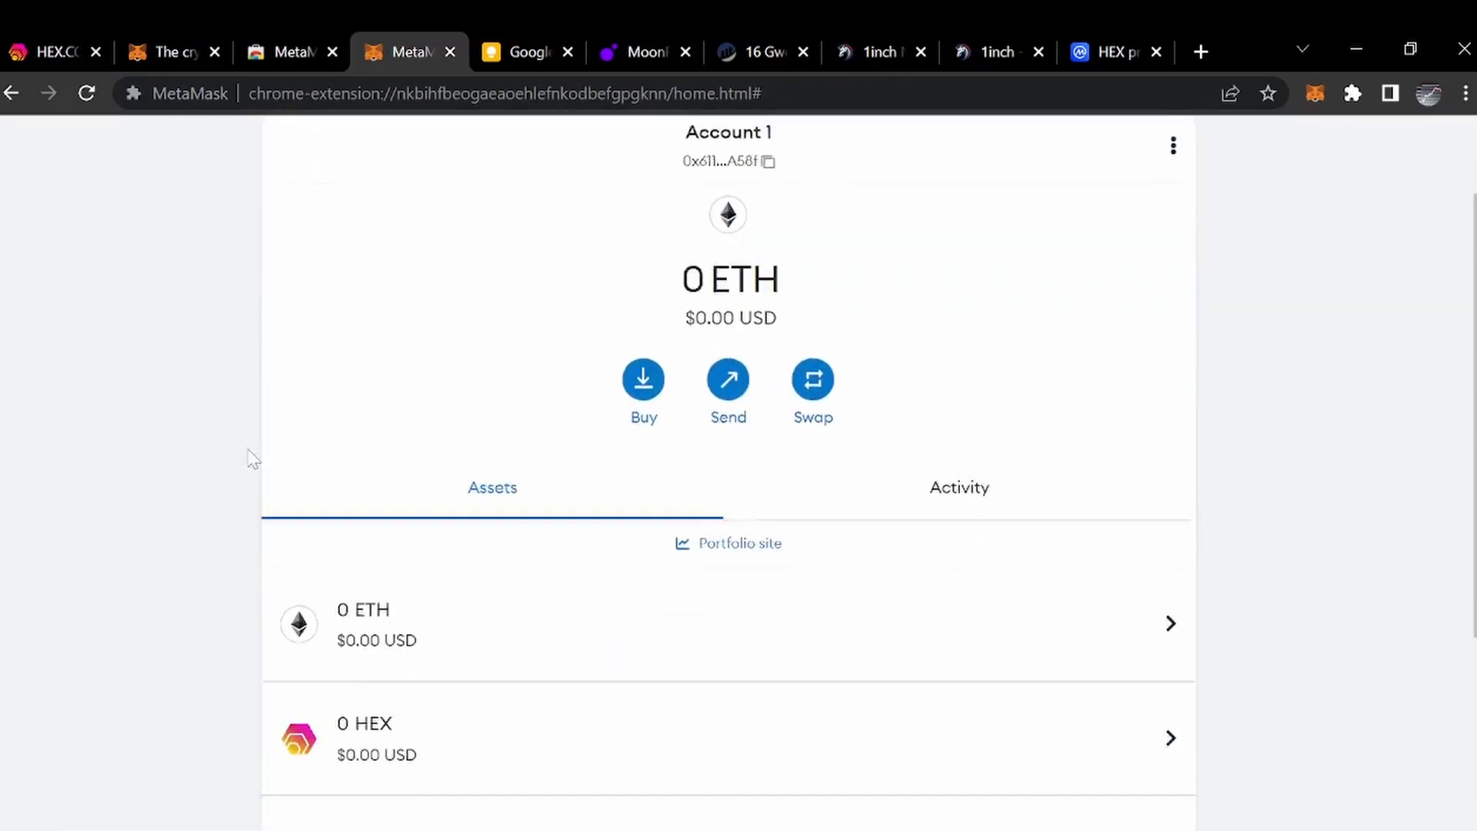
scroll(261, 523, "down", 2)
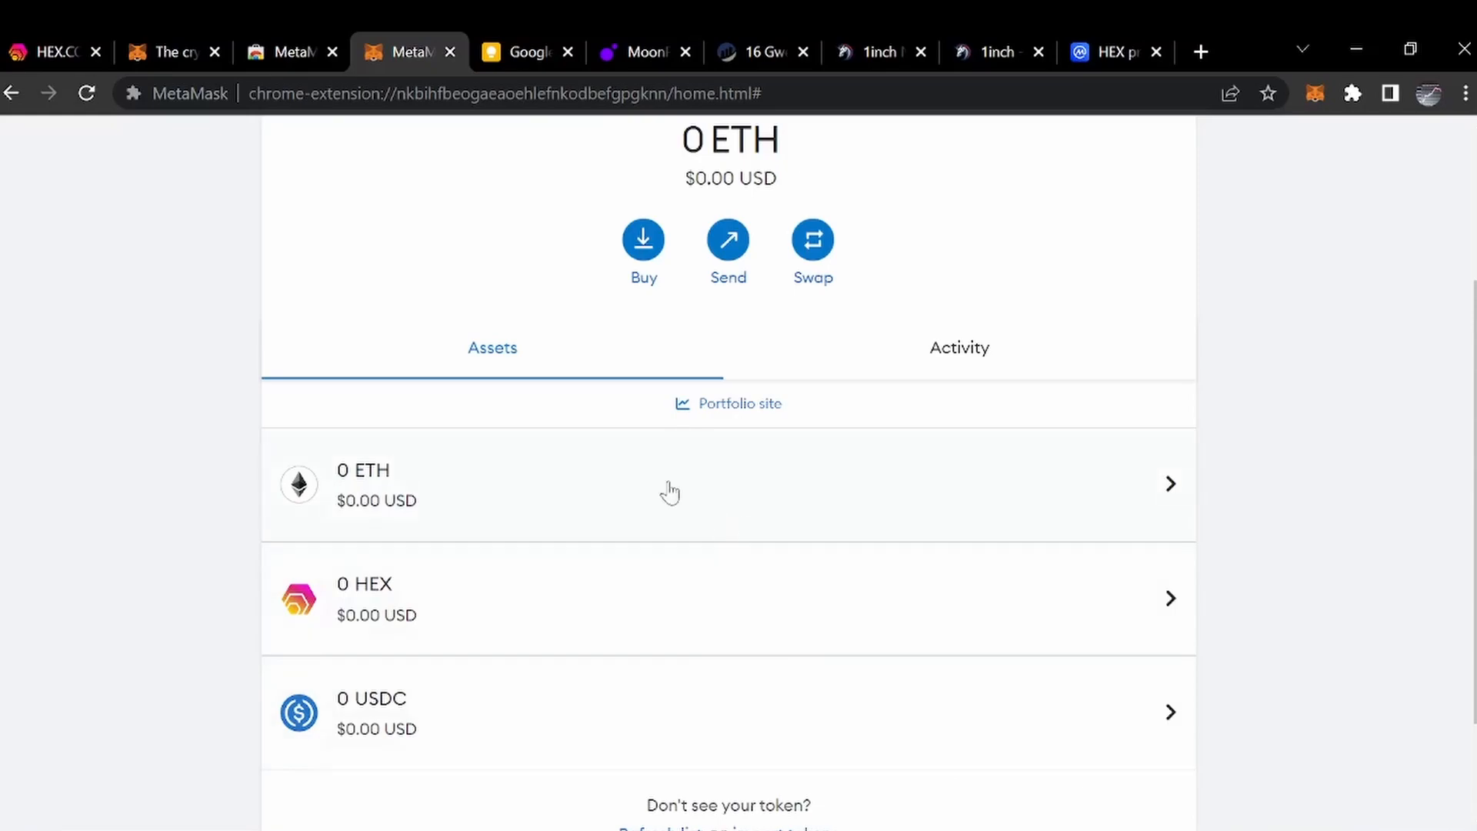
Look at the send form's recipient field, cancel the form and copy the Account 1 address.
scroll(324, 438, "up", 3)
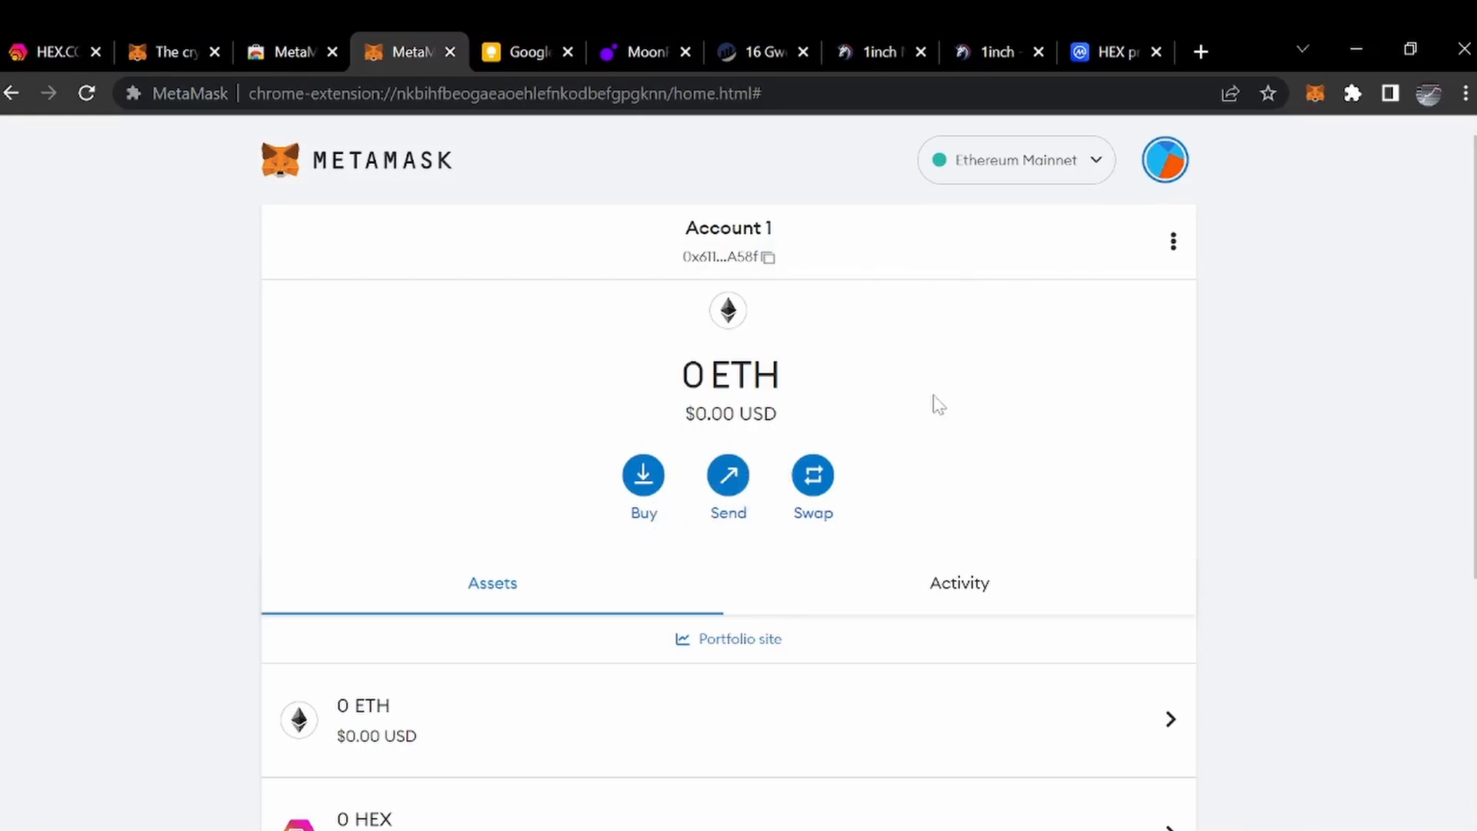
left_click(728, 486)
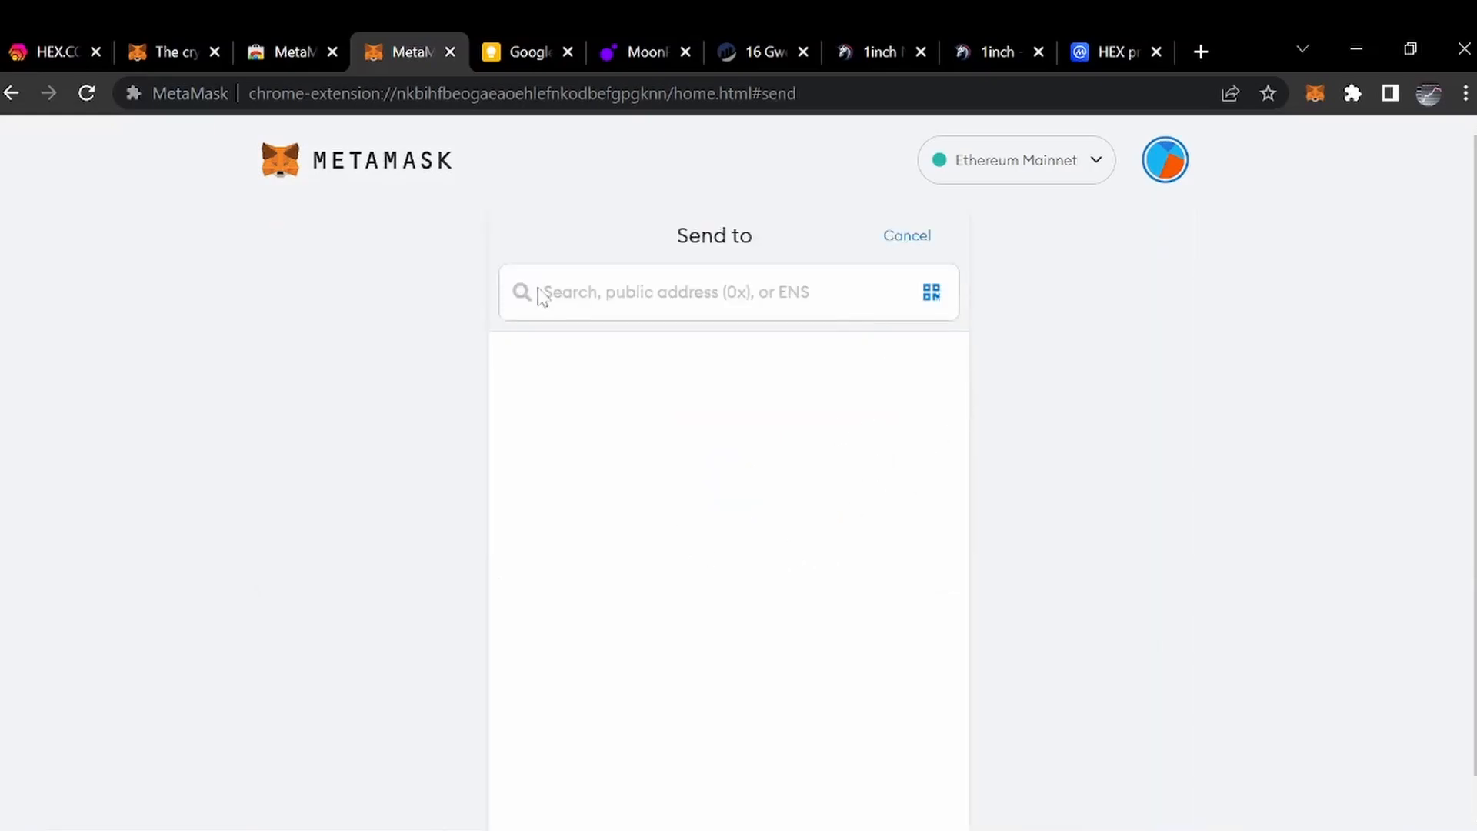
left_click(902, 235)
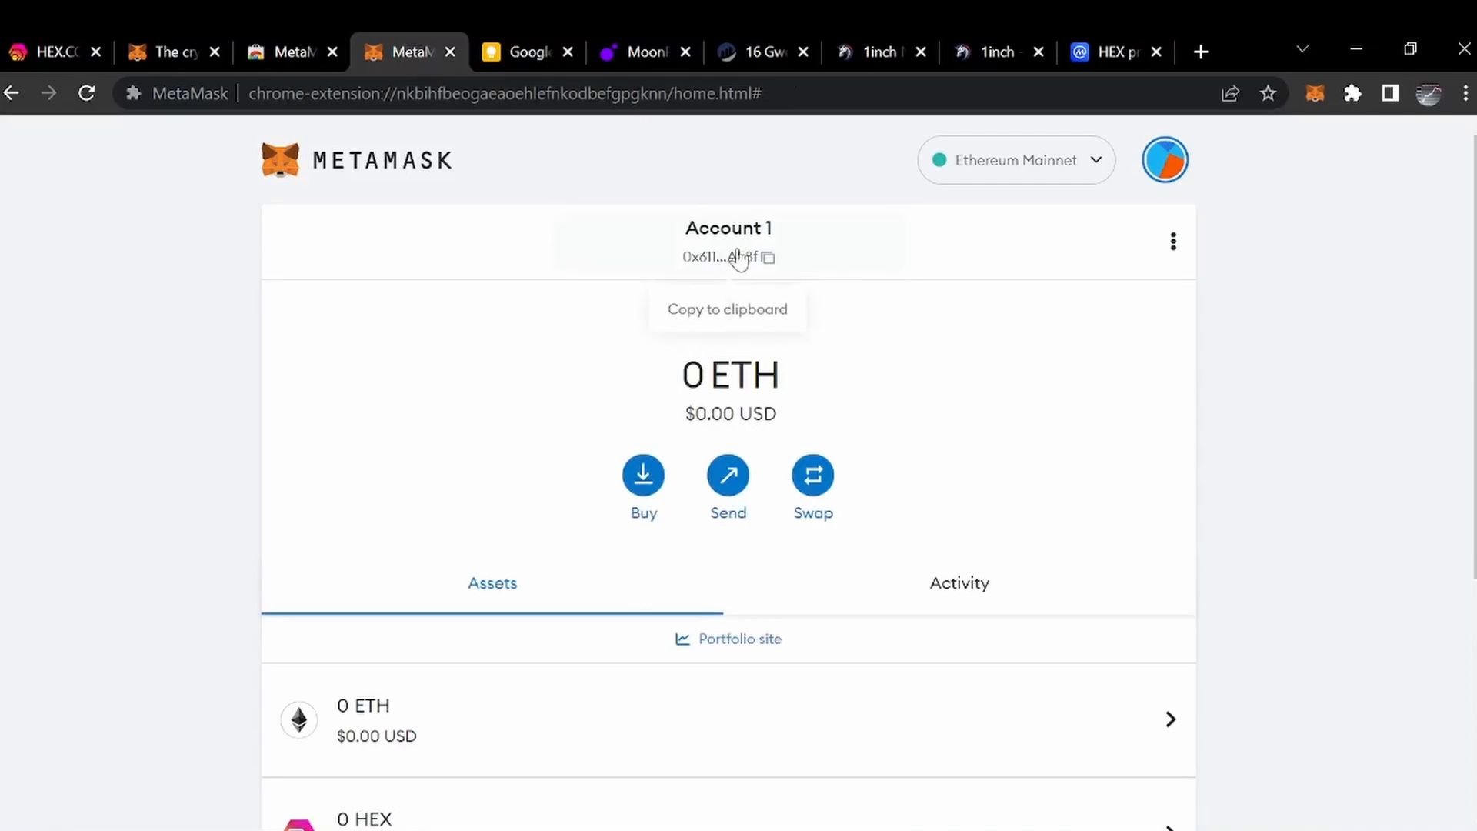
left_click(736, 261)
Open the QR code scanner from the send form, block camera access and cancel the transfer.
left_click(738, 483)
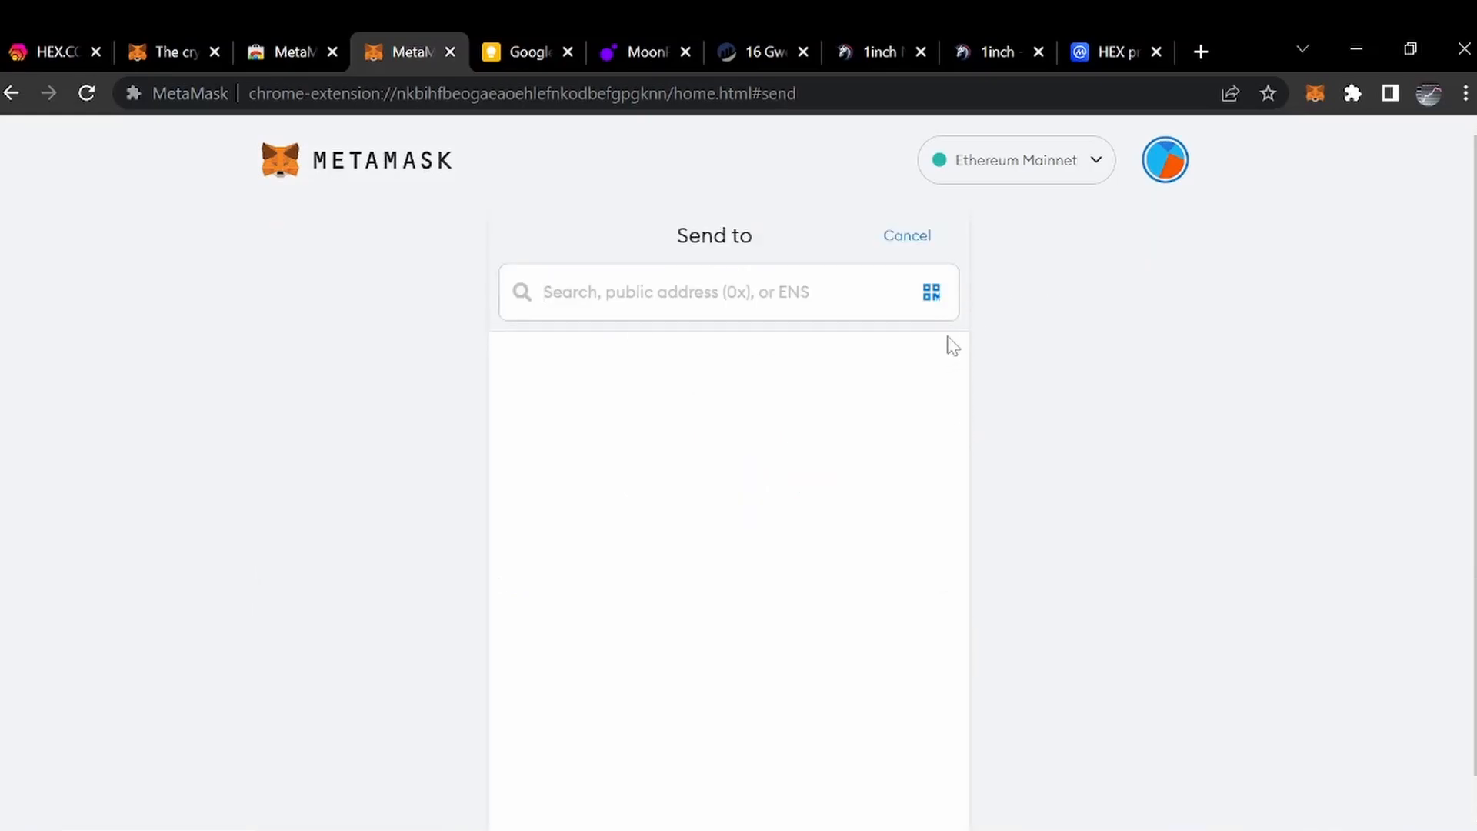
left_click(928, 300)
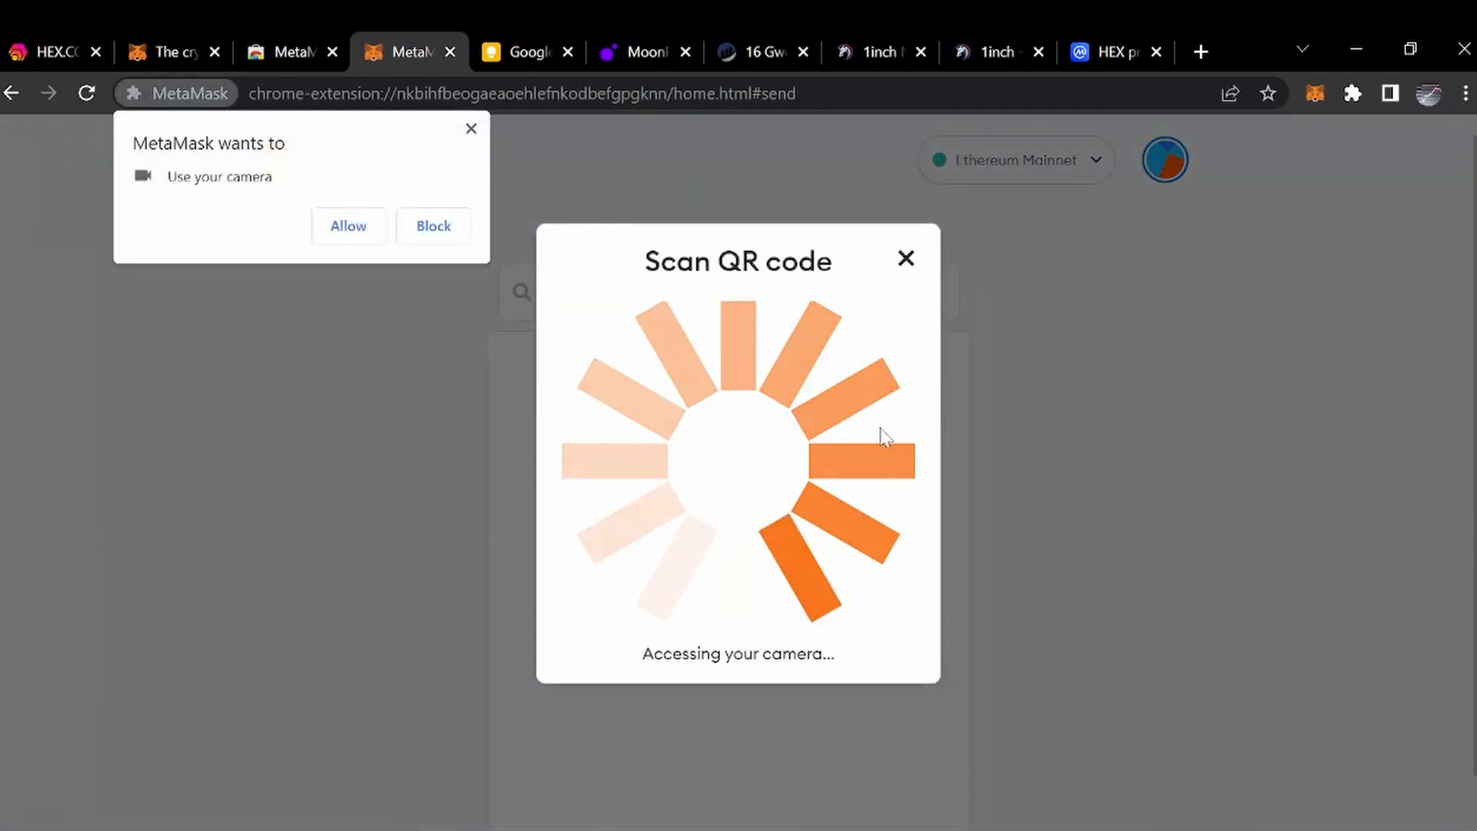
left_click(434, 226)
left_click(907, 258)
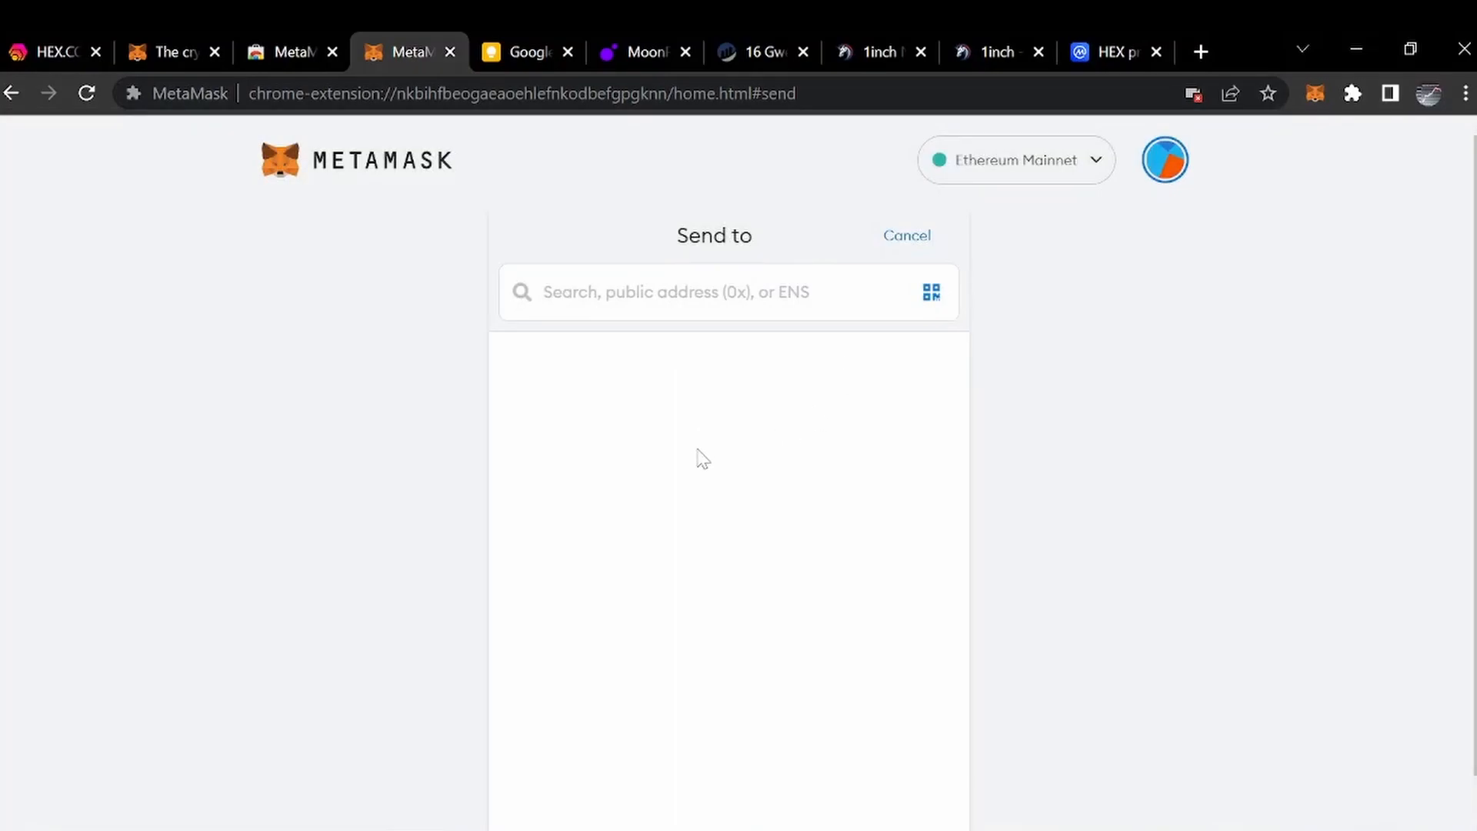
left_click(886, 237)
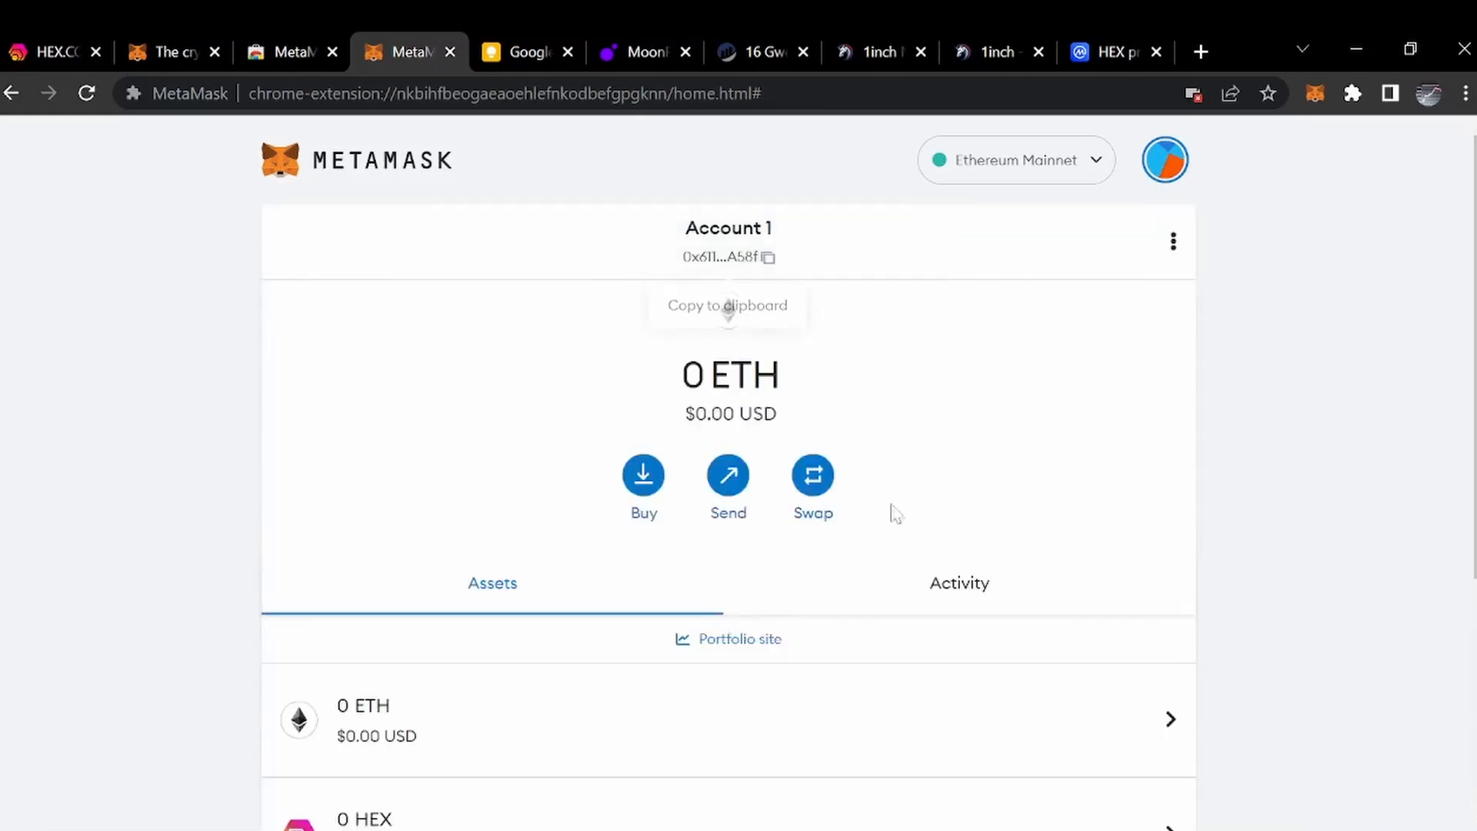
Open the wallet's token swap form and enable smart transactions.
left_click(819, 482)
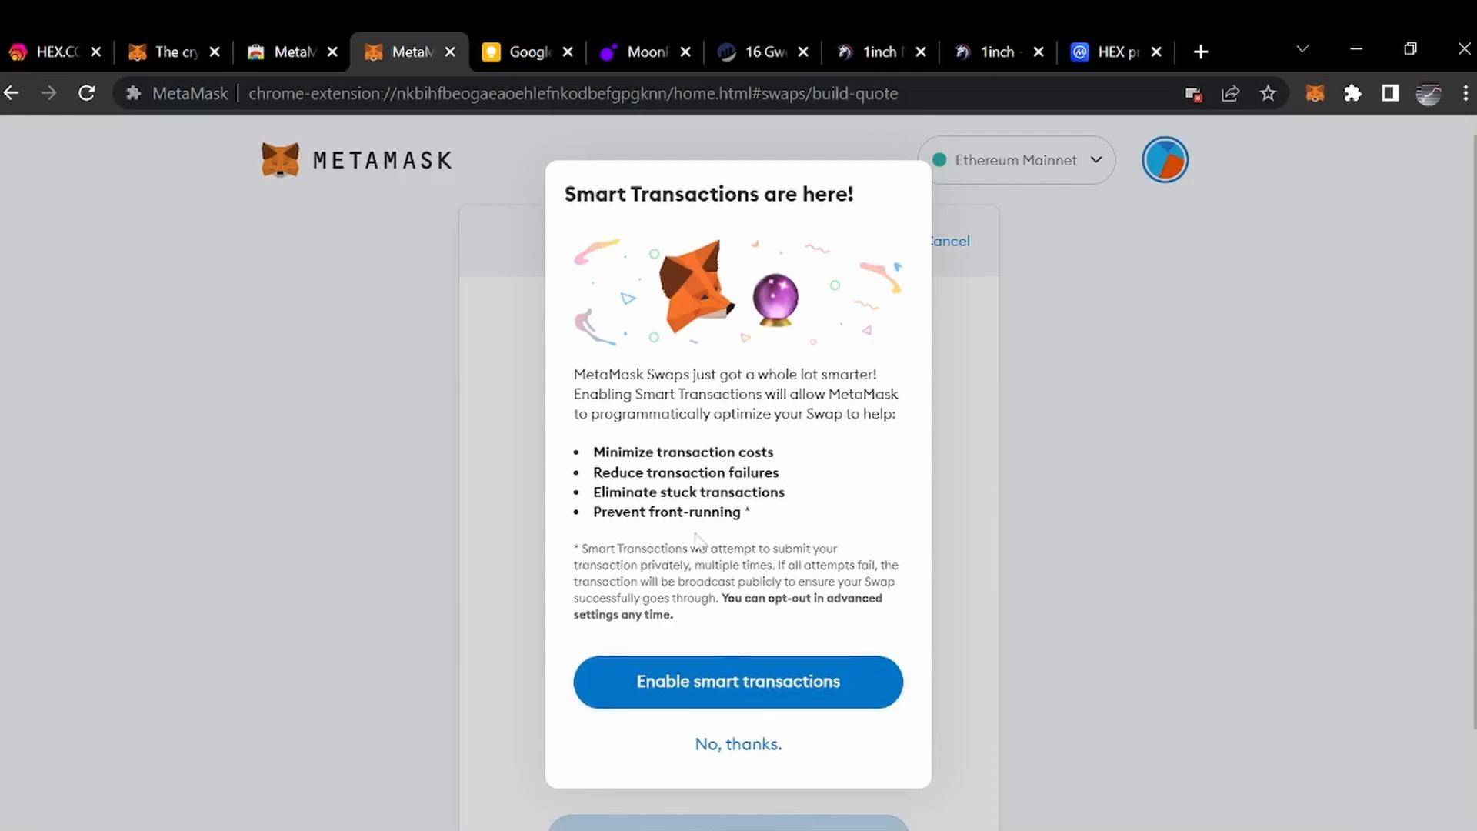
left_click(718, 690)
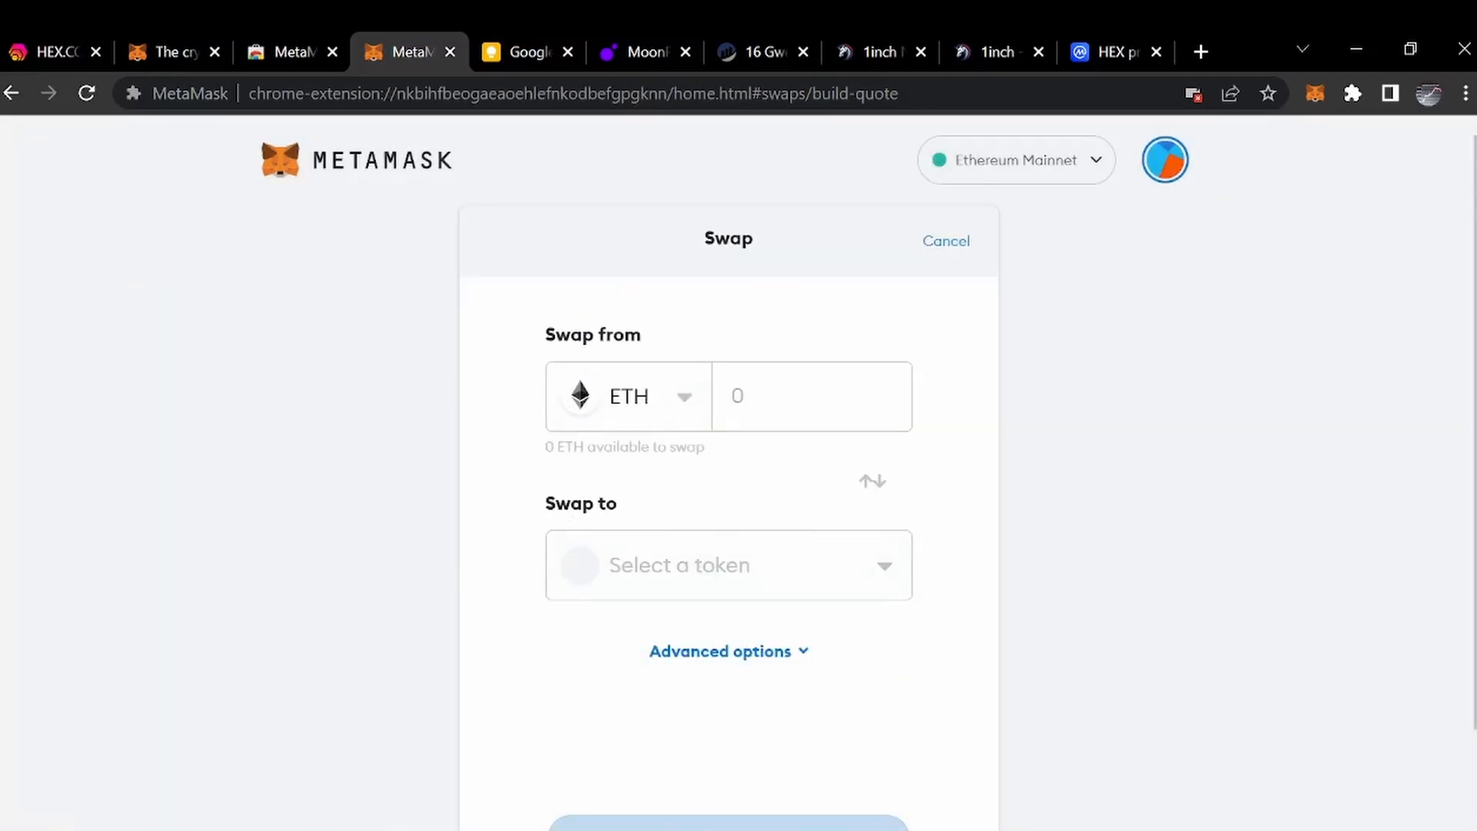
Set the swap form to exchange HEX for USDC.
left_click(885, 573)
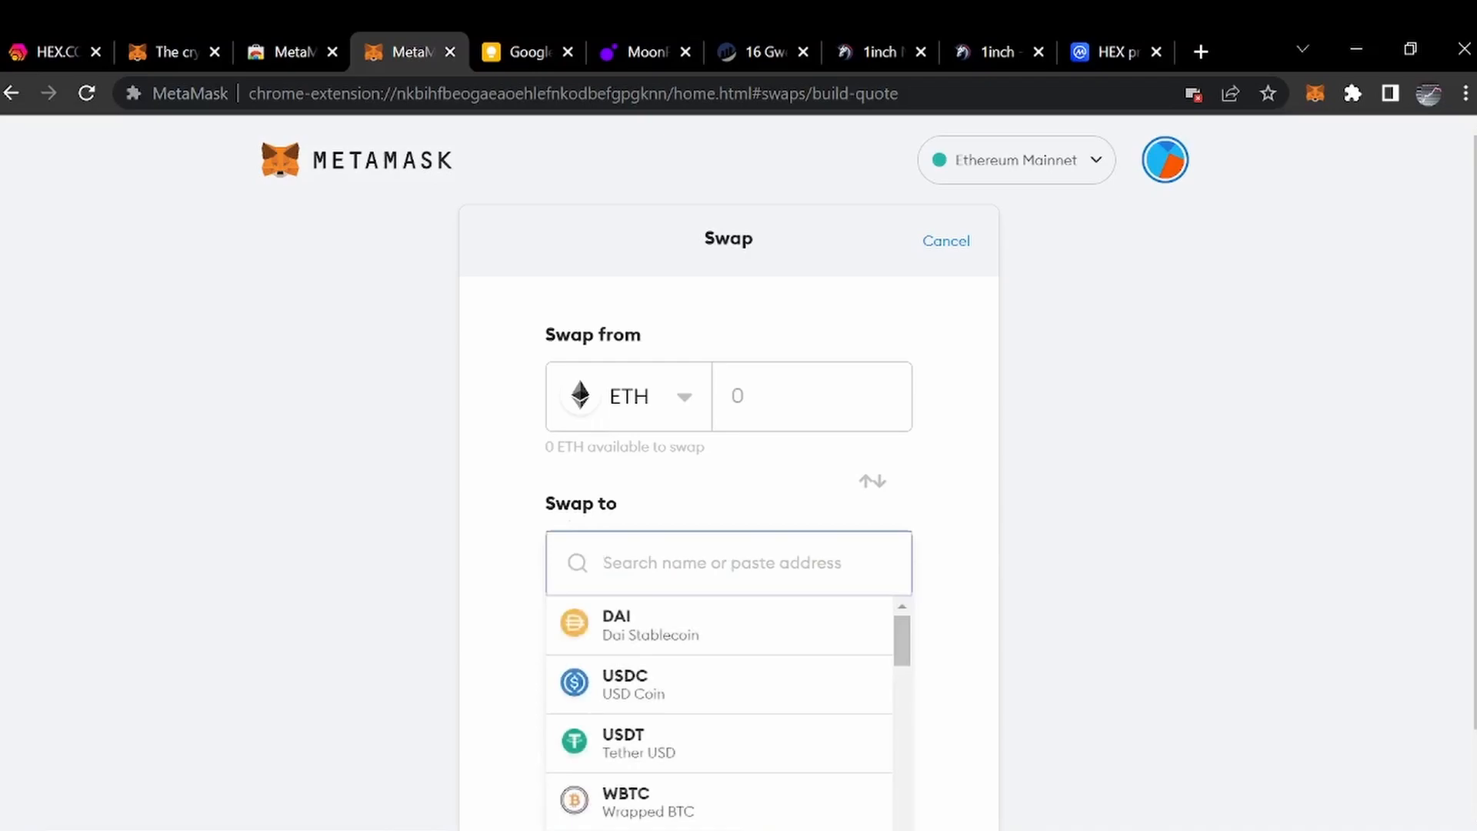
left_click(658, 604)
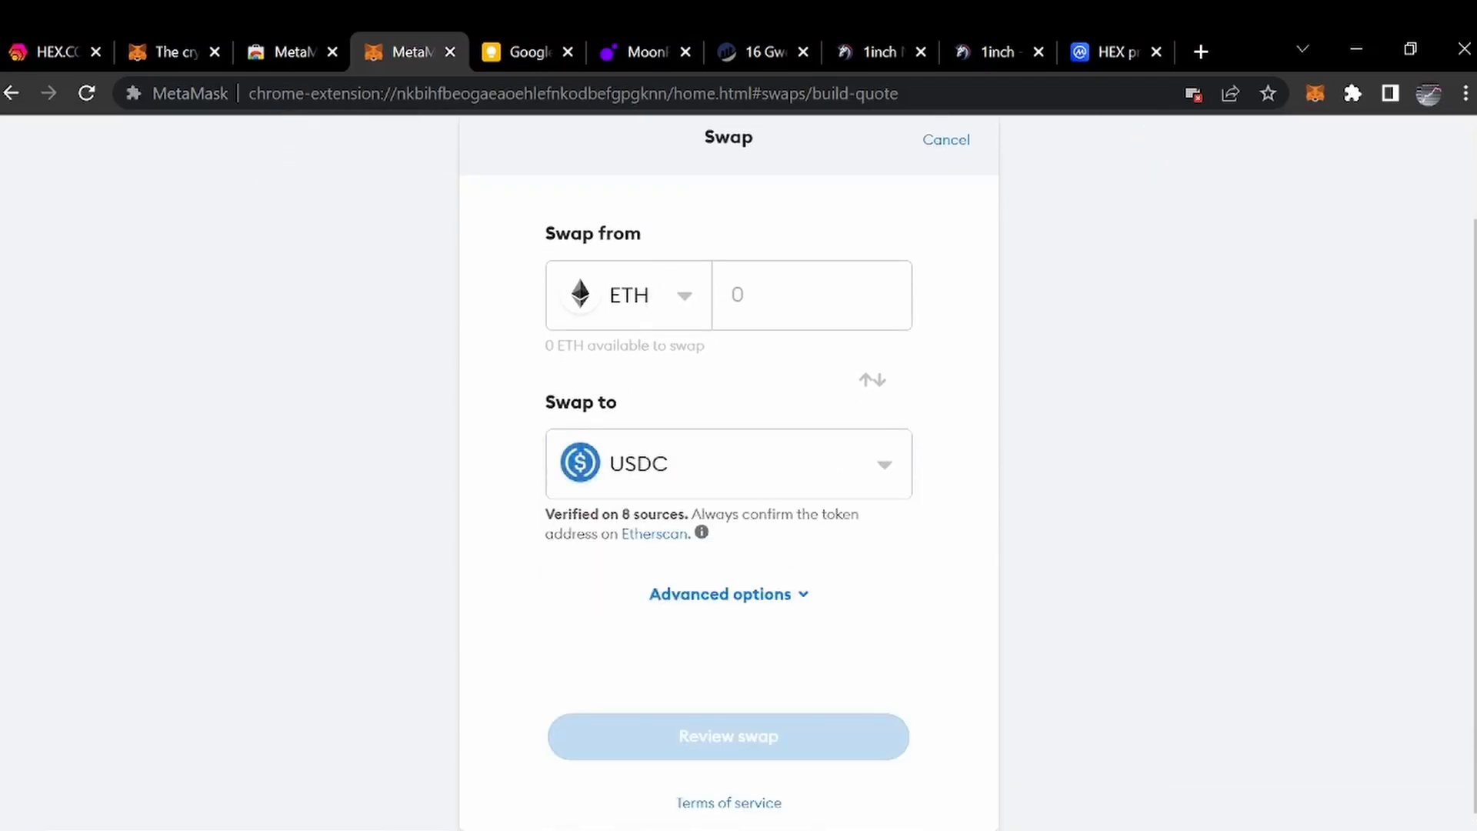
left_click(686, 299)
left_click(660, 433)
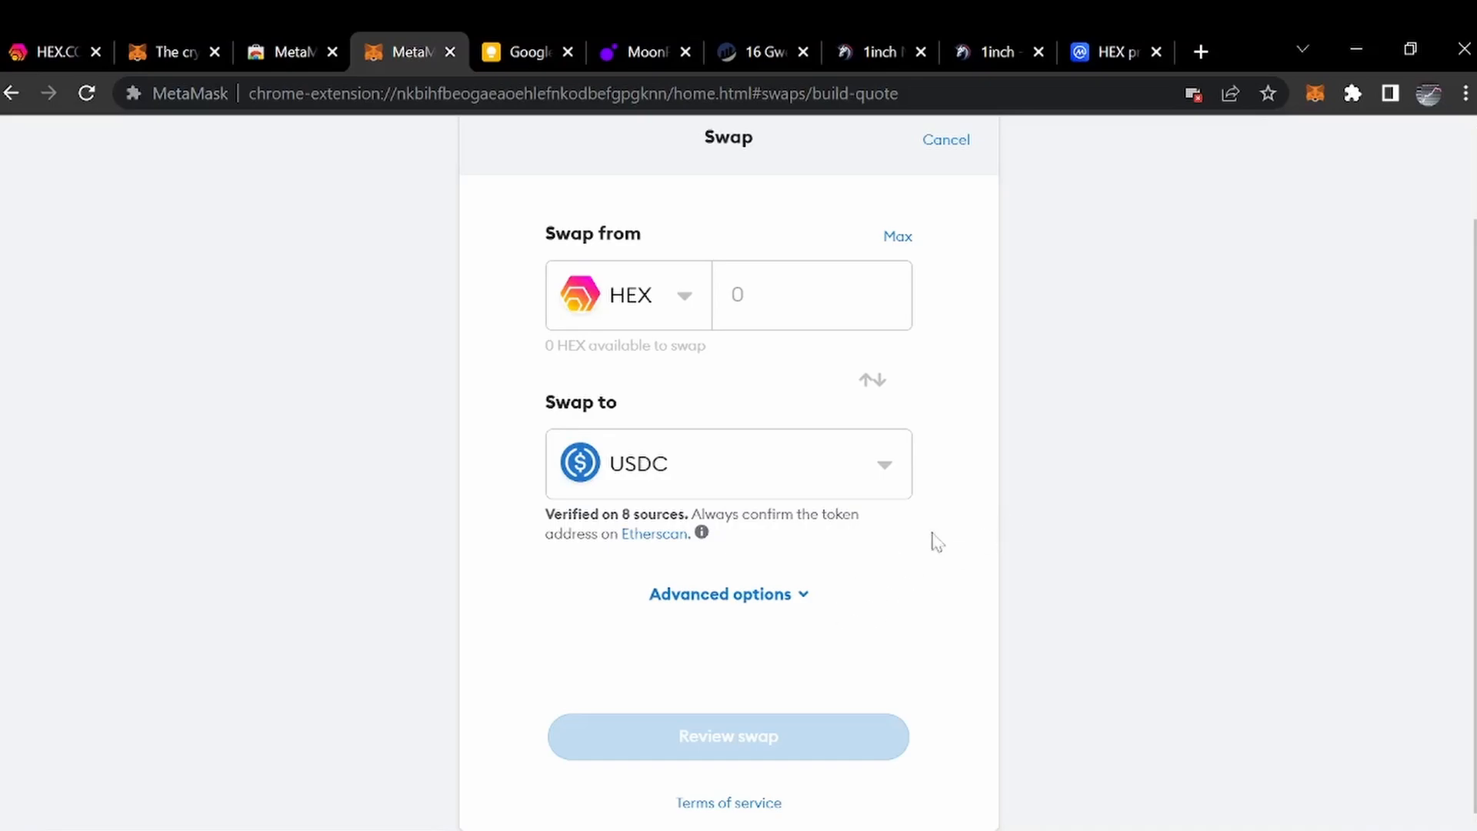
Review the swap's advanced options for slippage tolerance and smart transaction, cancel the swap and view the account's assets.
left_click(797, 594)
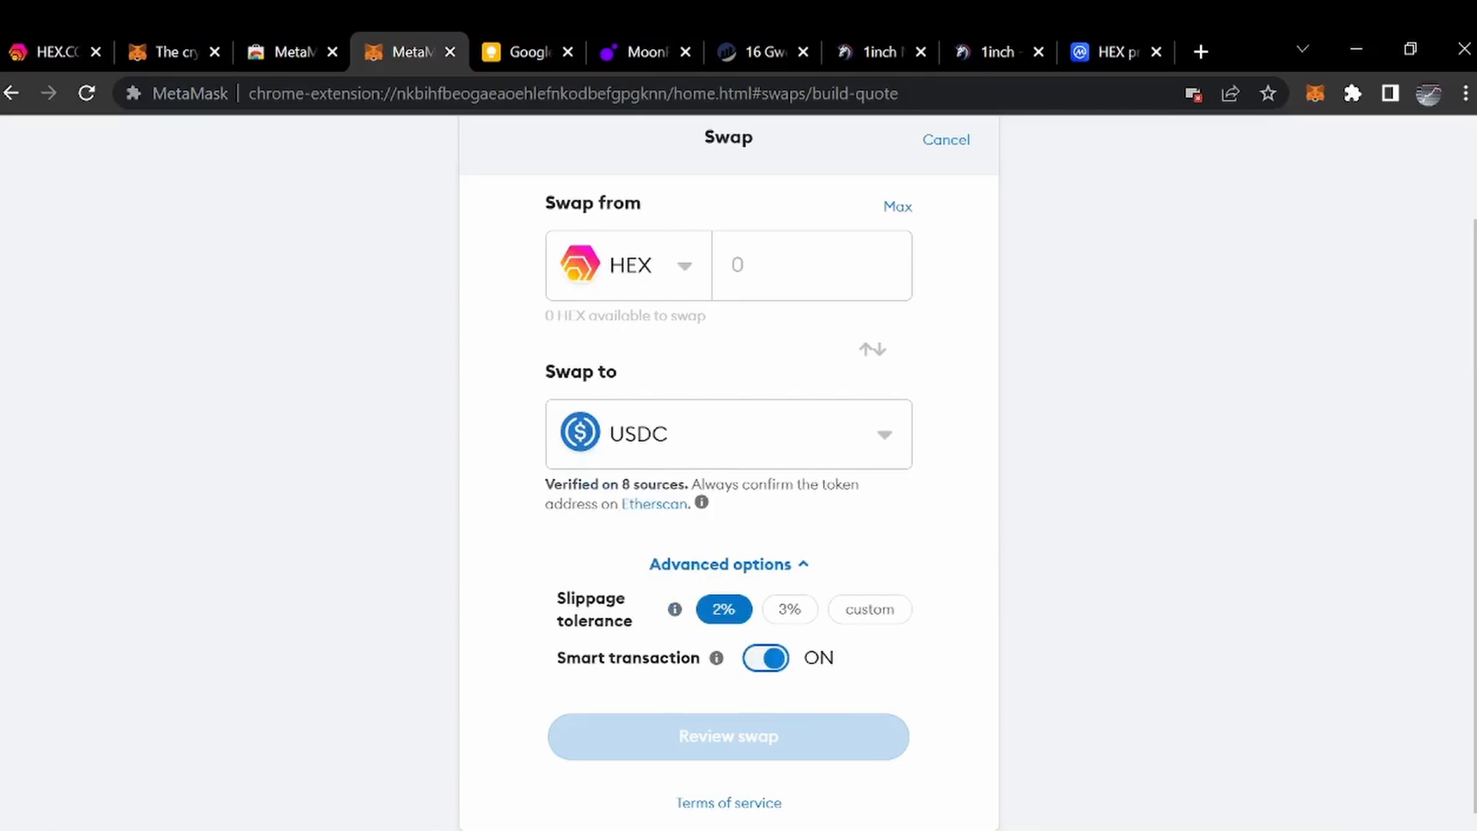
mouse_move(675, 611)
left_click(904, 207)
left_click(959, 145)
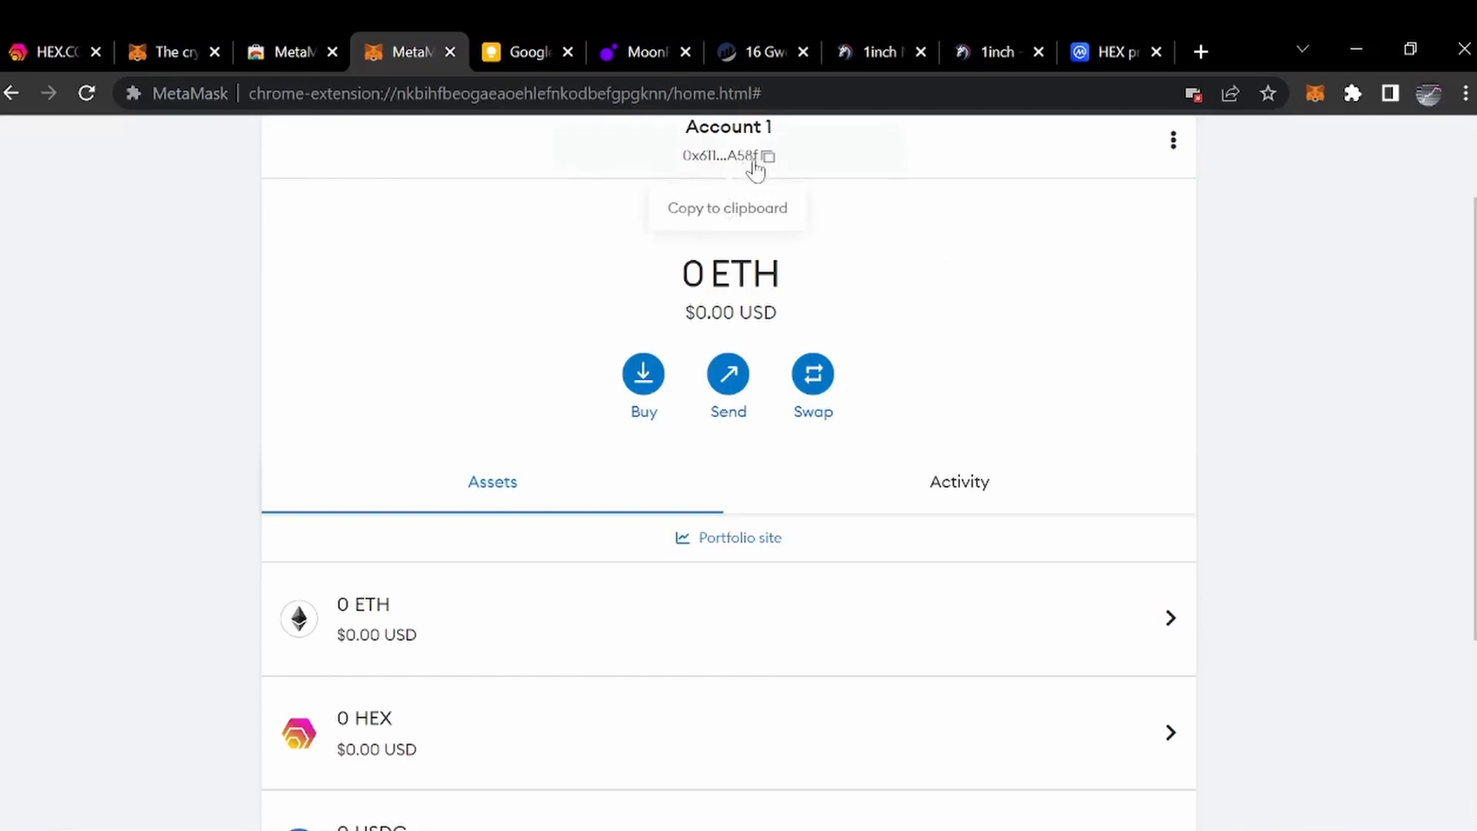
scroll(405, 350, "down", 2)
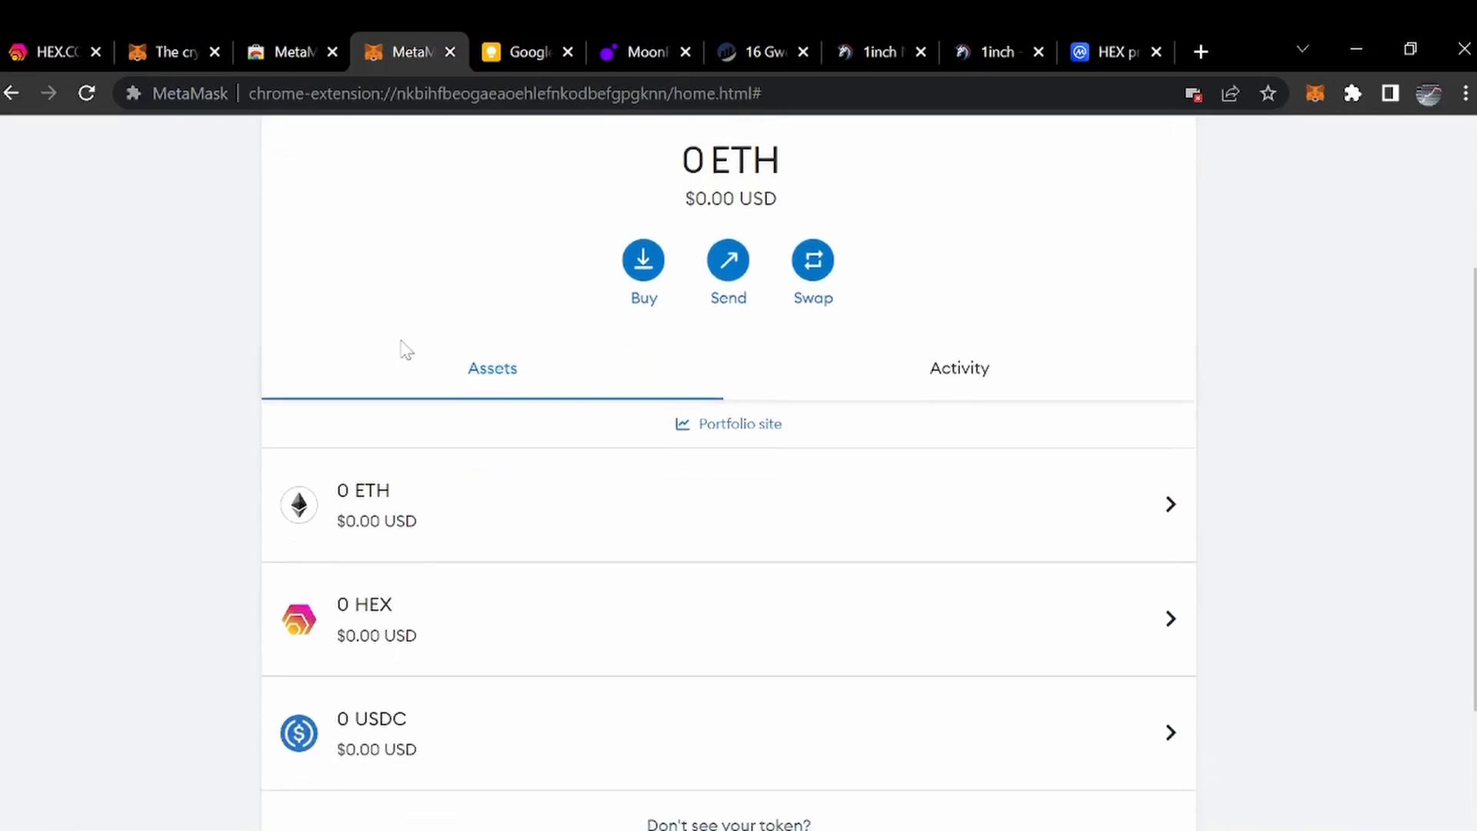
Check the account's activity and the individual ETH and HEX asset pages, returning to the account overview.
left_click(954, 375)
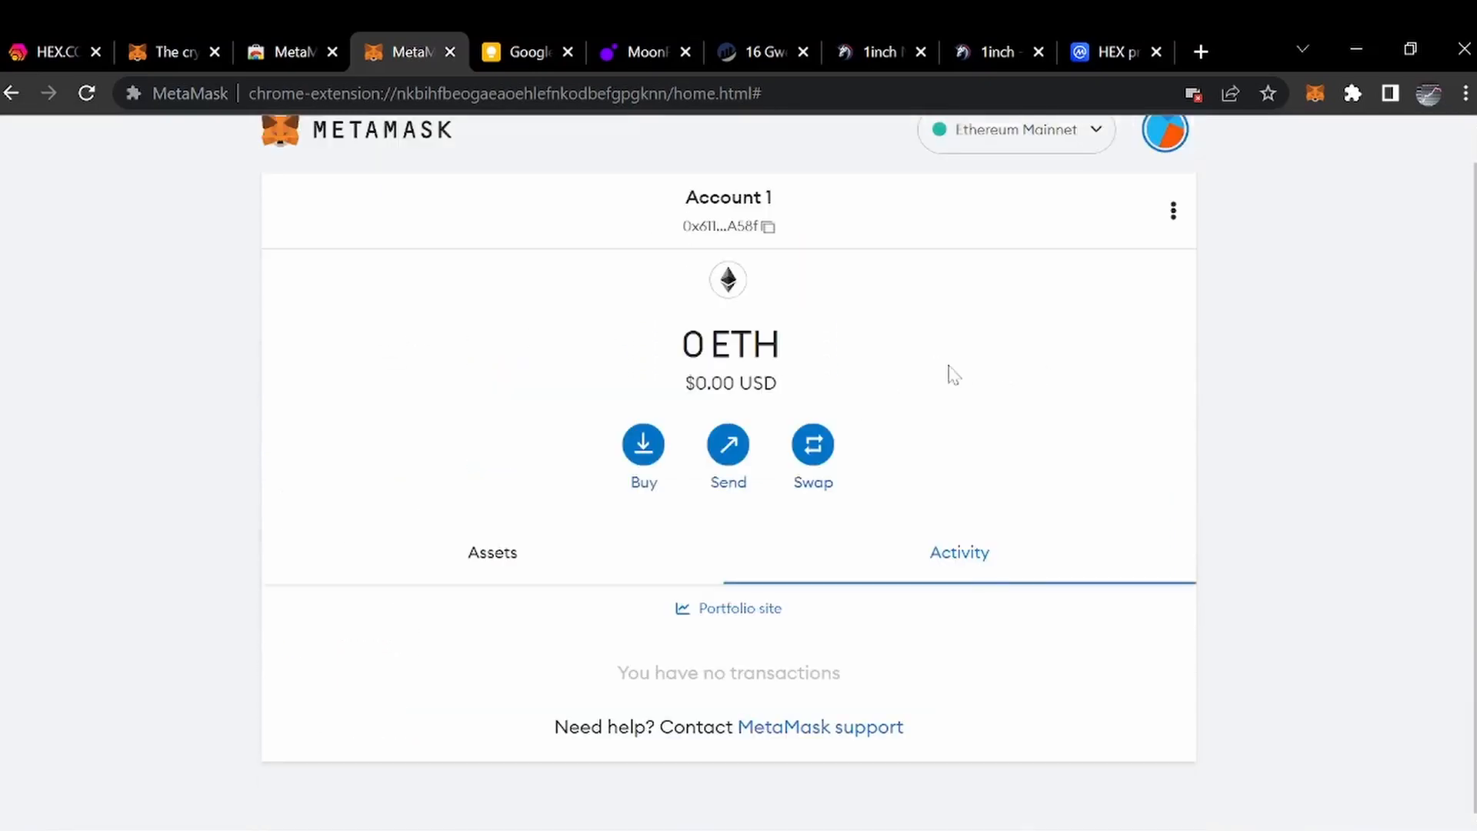
left_click(478, 565)
scroll(538, 485, "down", 3)
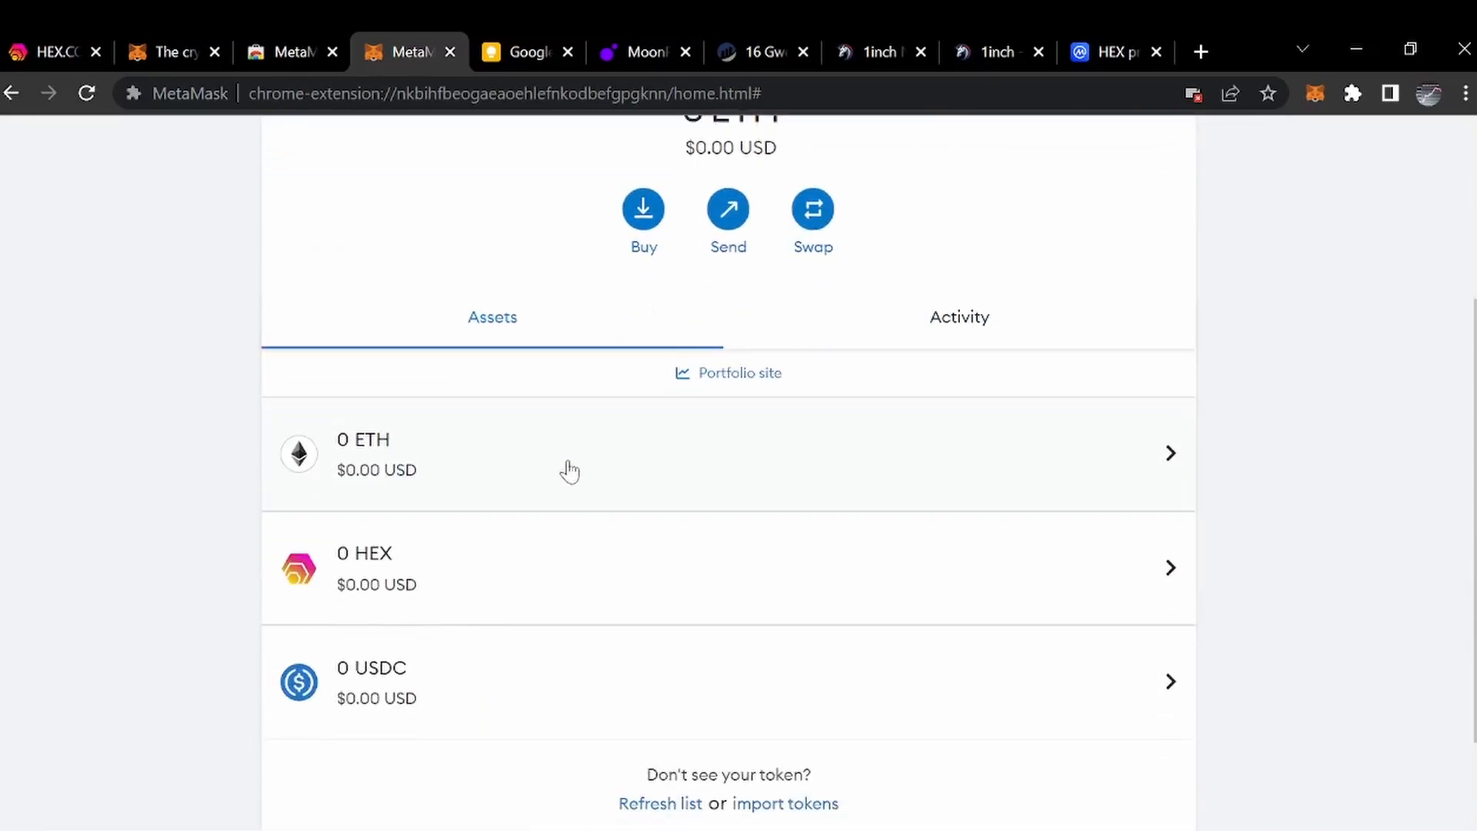
left_click(893, 461)
scroll(939, 517, "down", 1)
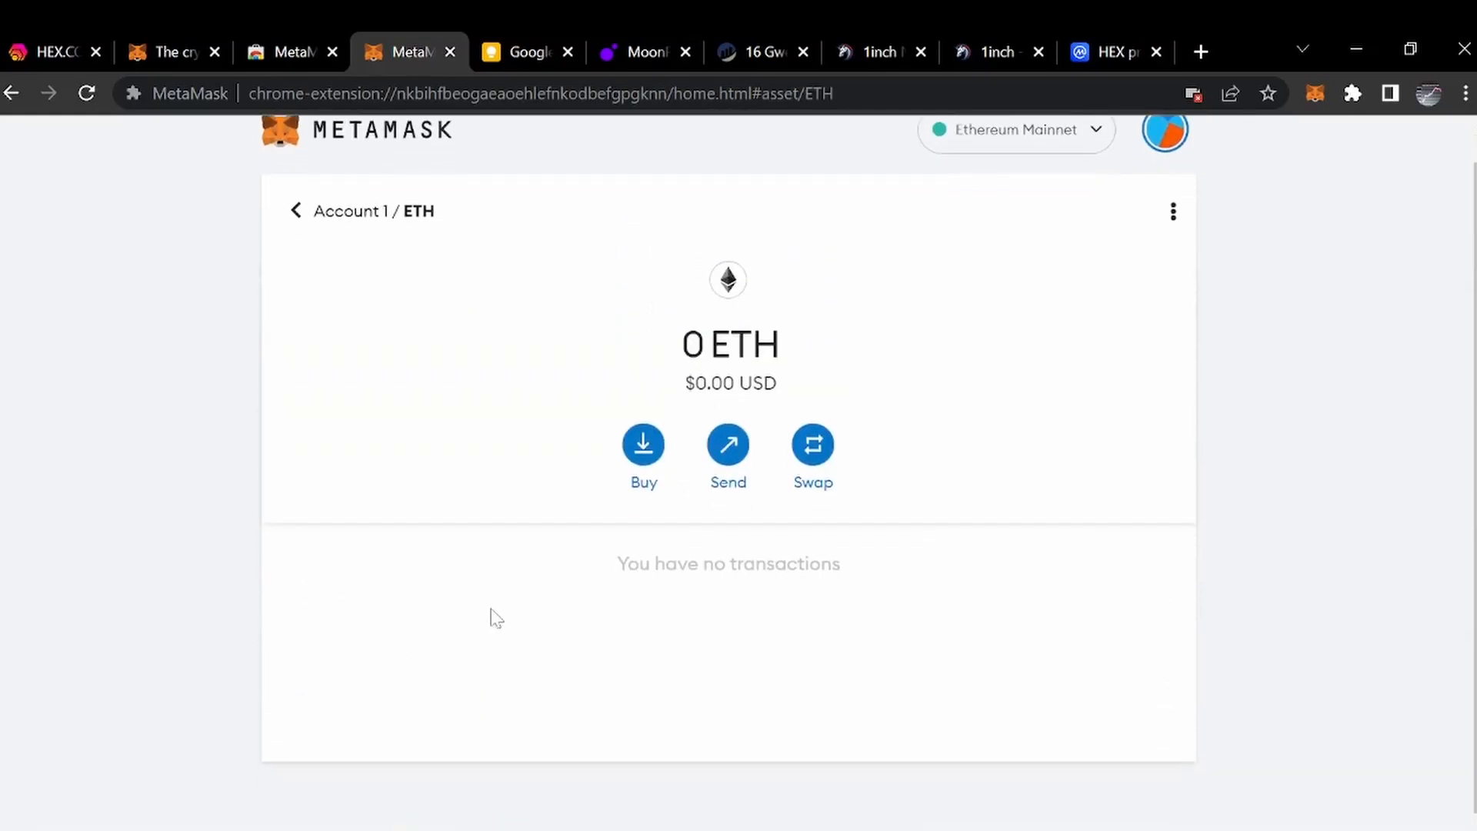
left_click(305, 216)
scroll(579, 609, "down", 4)
left_click(821, 455)
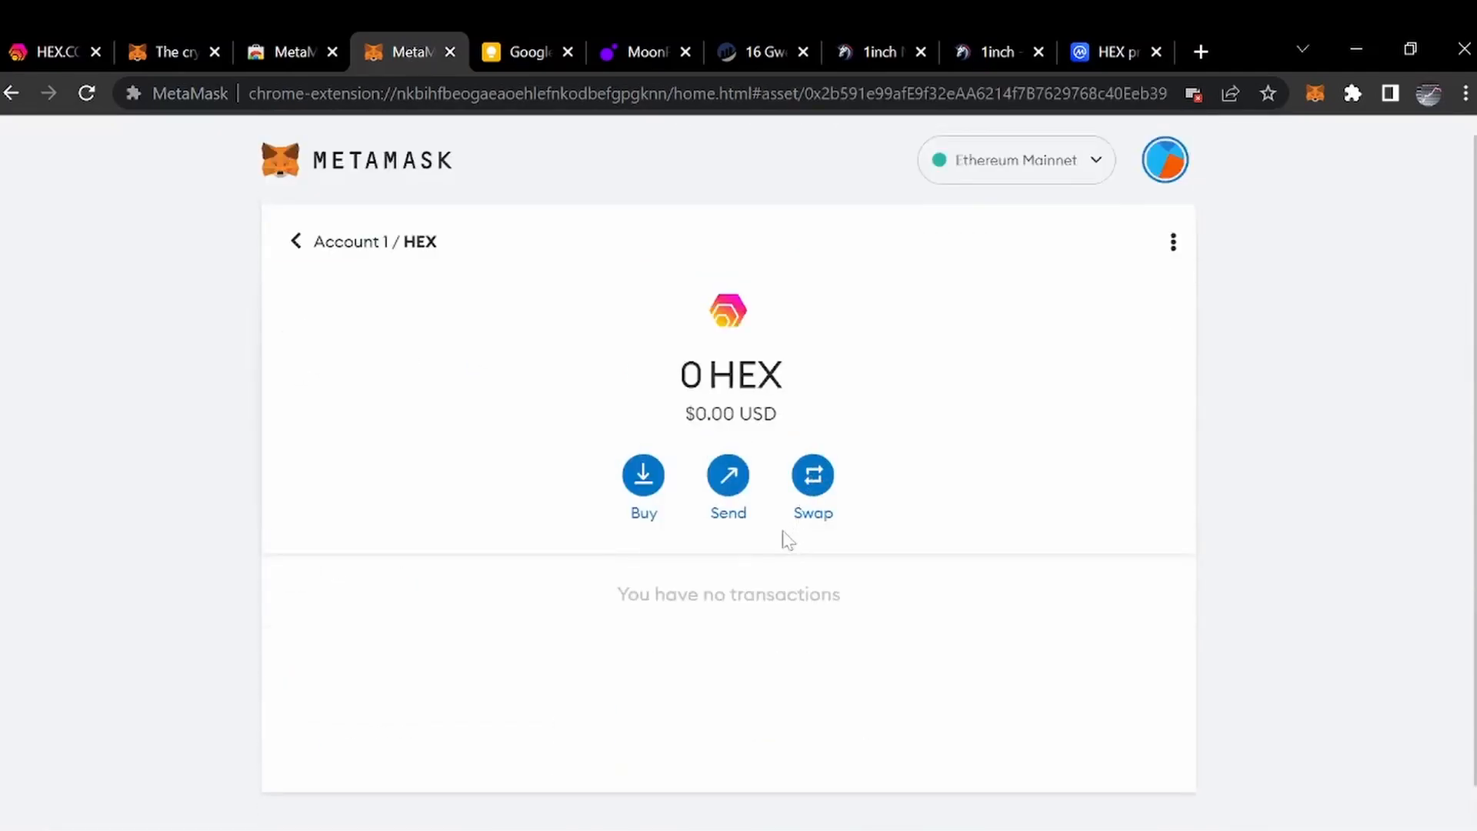
scroll(735, 645, "down", 1)
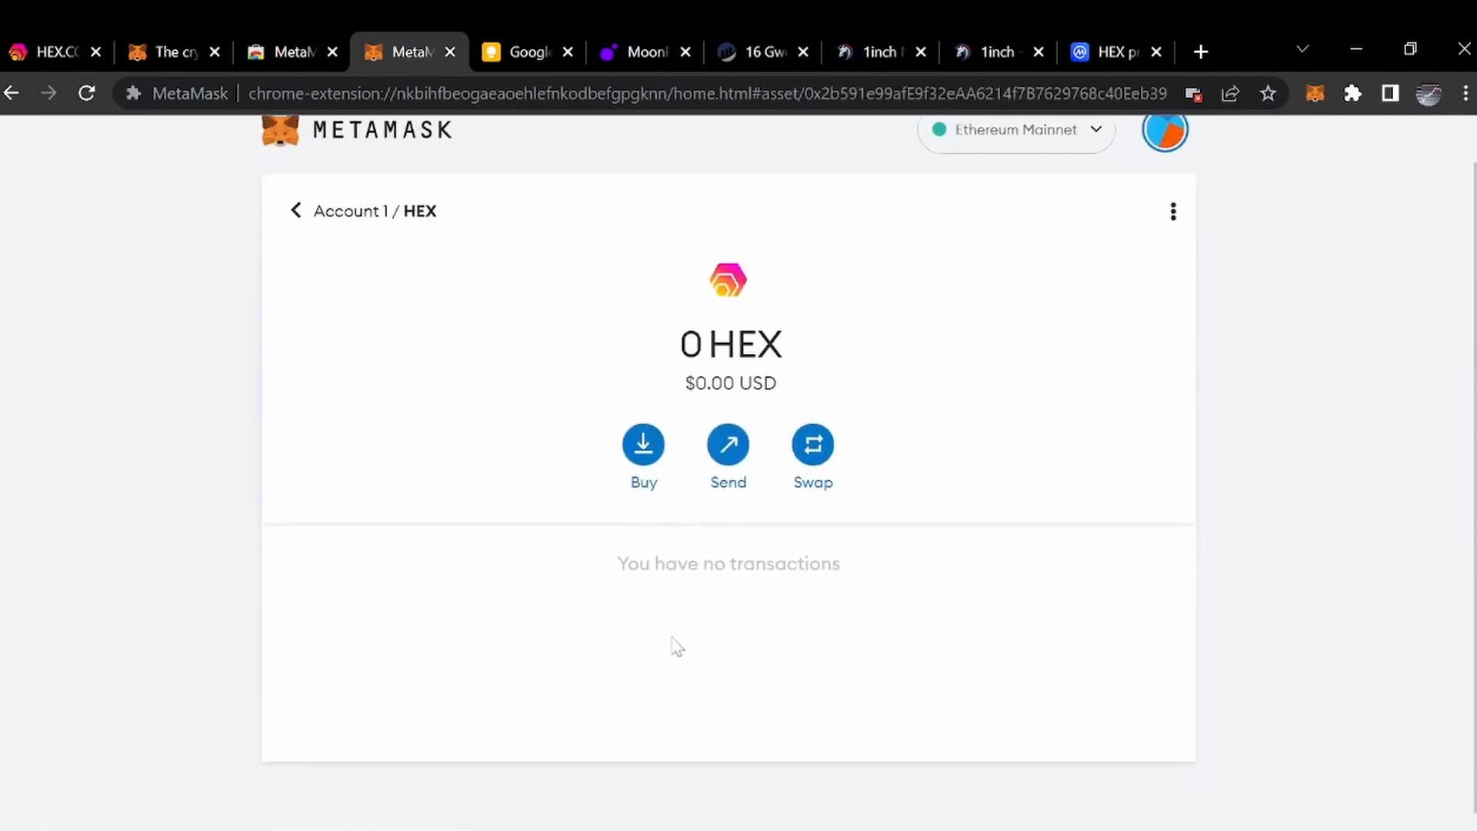
left_click(296, 209)
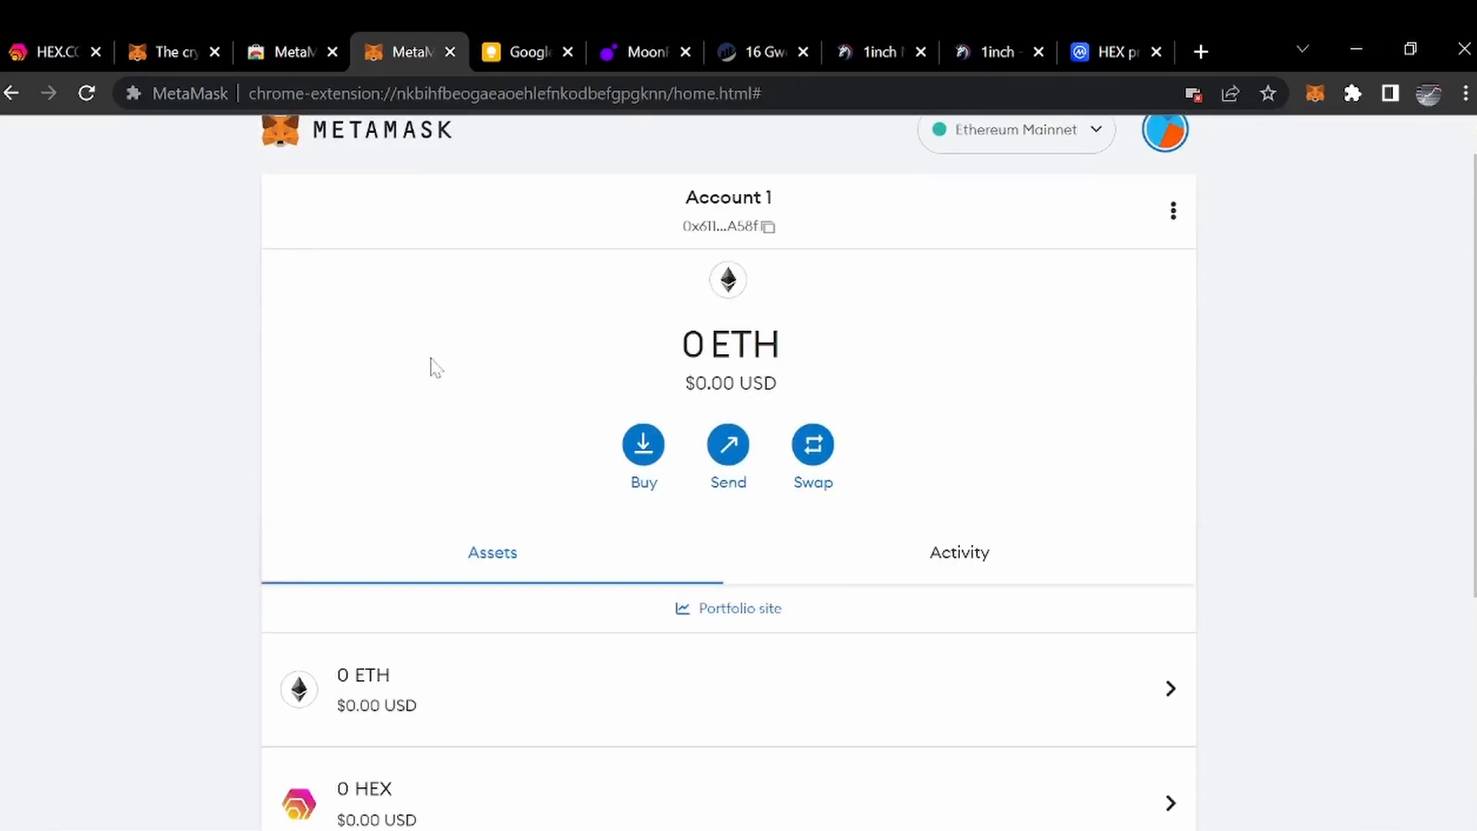
scroll(428, 362, "up", 1)
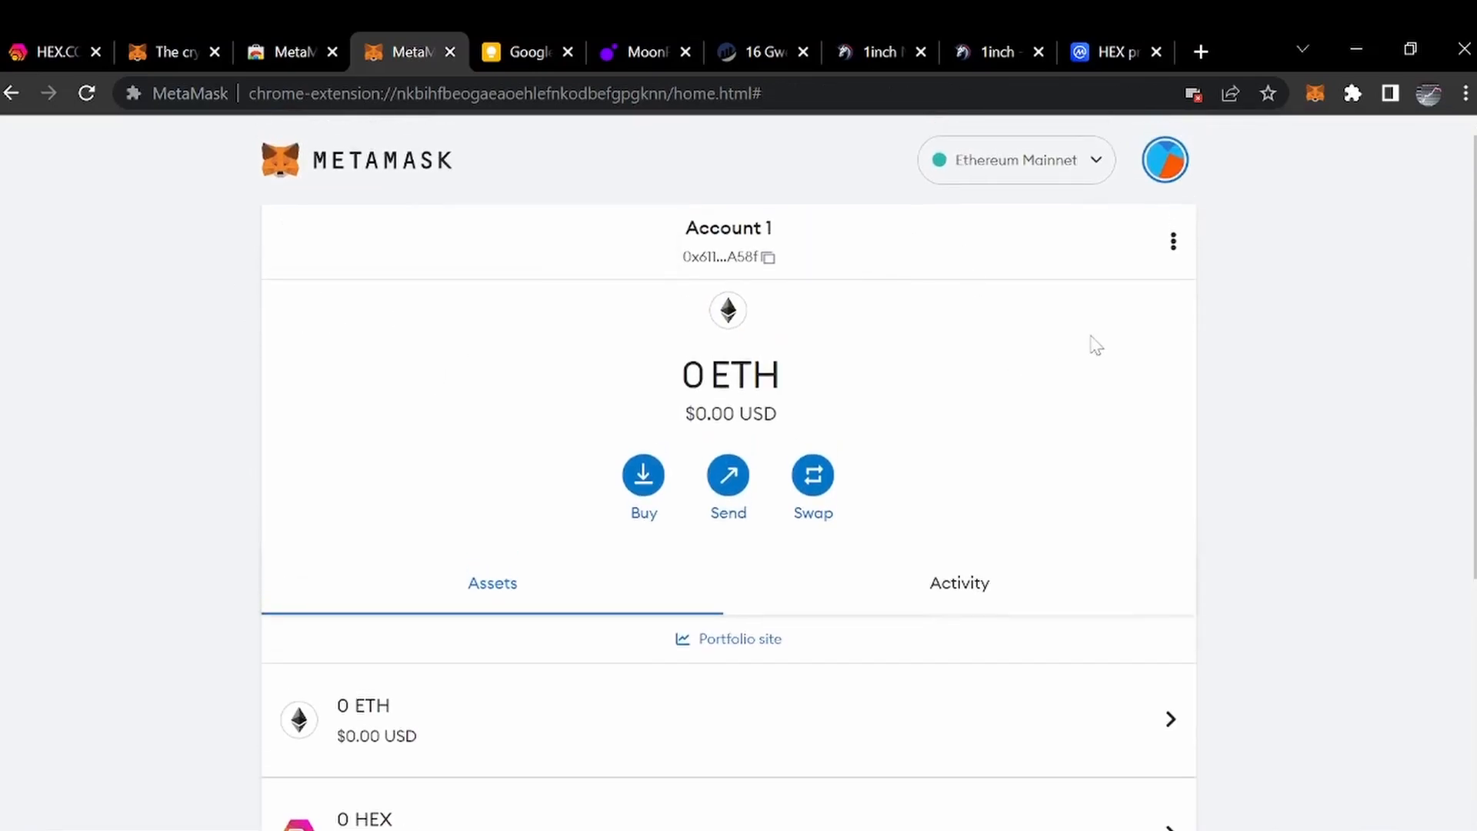
Review the account menu's options for creating, importing and connecting accounts, close it and look through the asset list.
left_click(1163, 177)
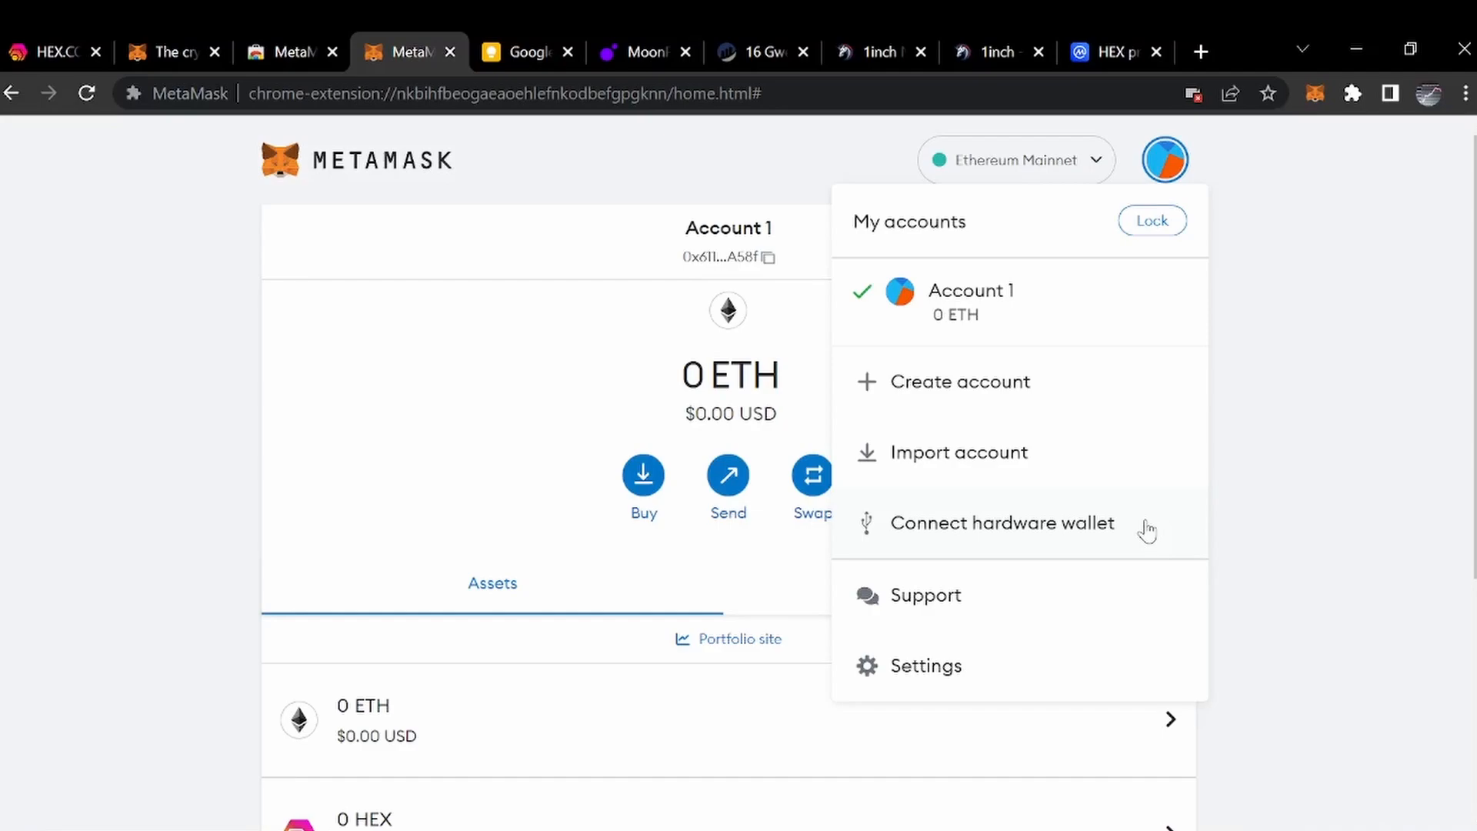
left_click(1291, 510)
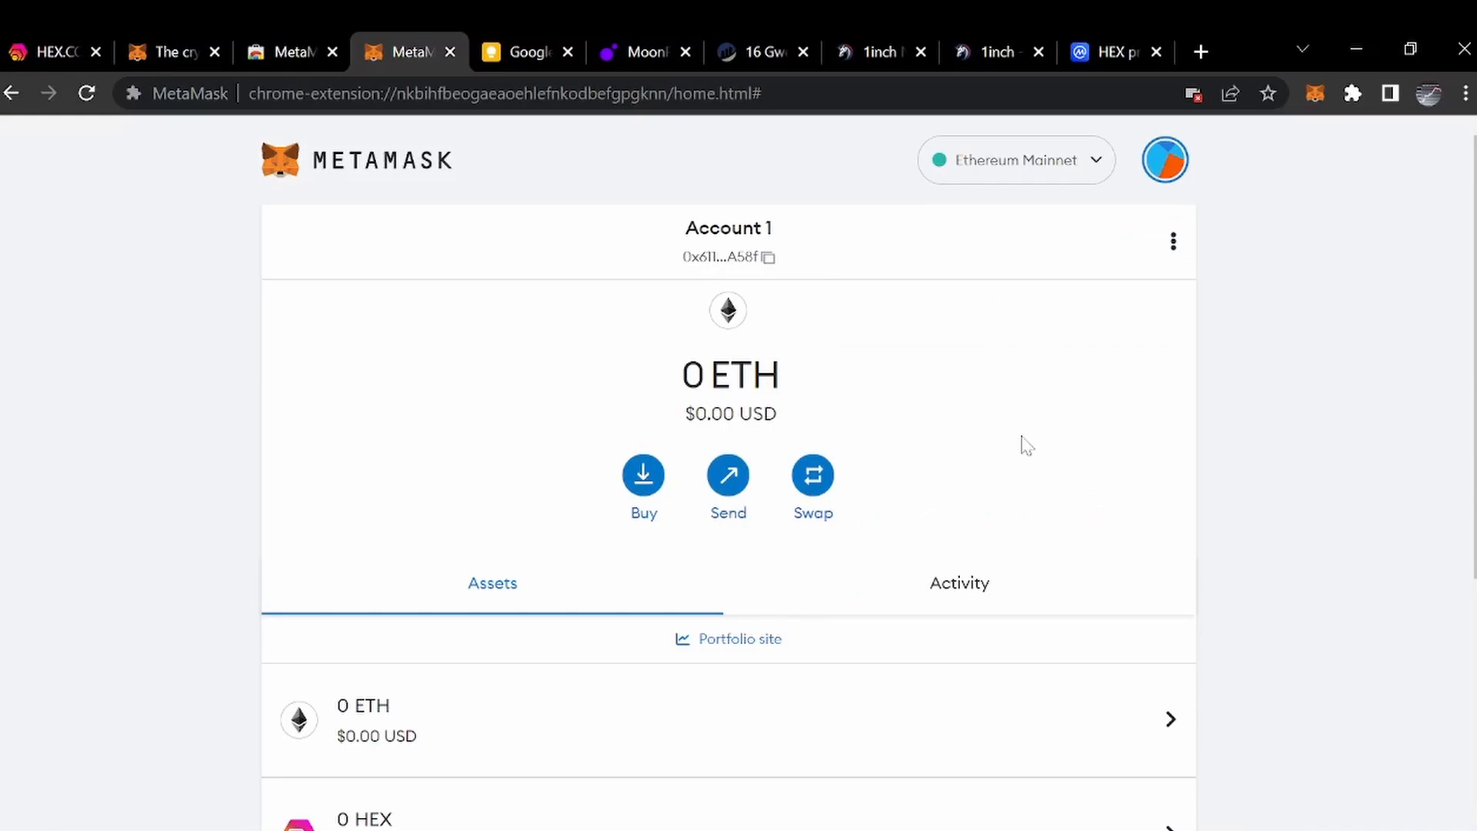
scroll(1091, 370, "down", 2)
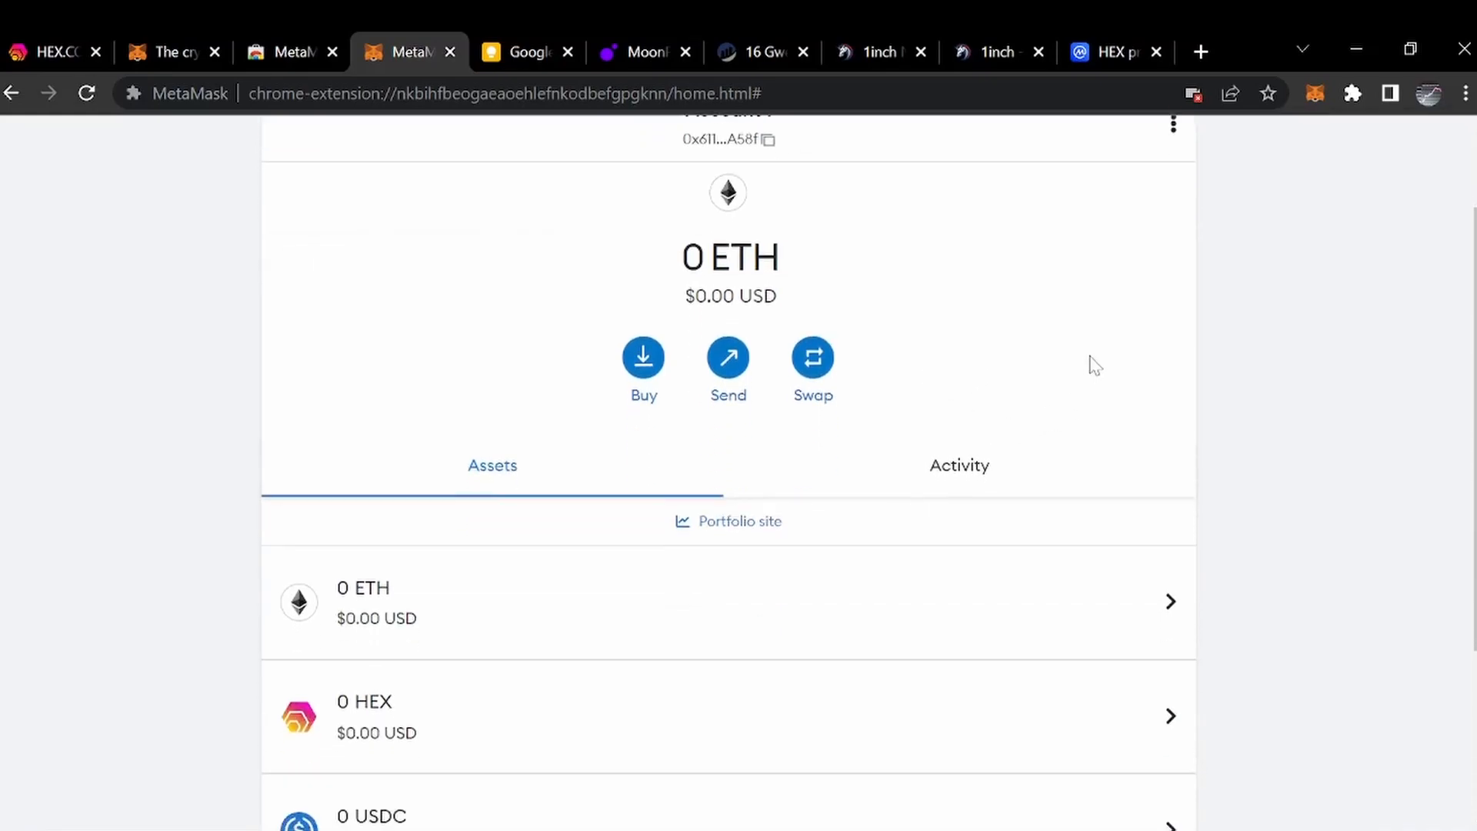
scroll(1056, 393, "up", 2)
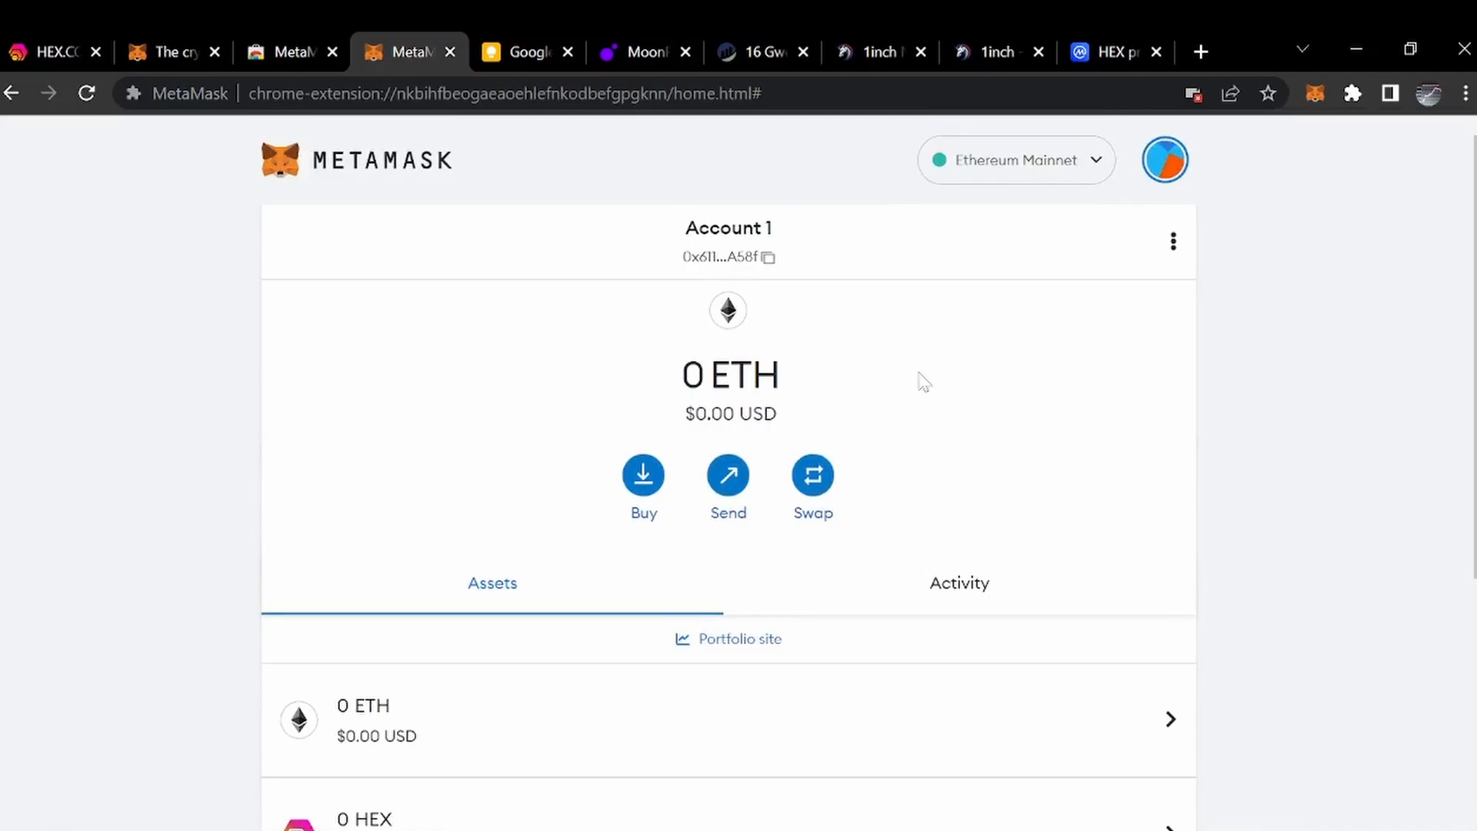
scroll(933, 385, "down", 5)
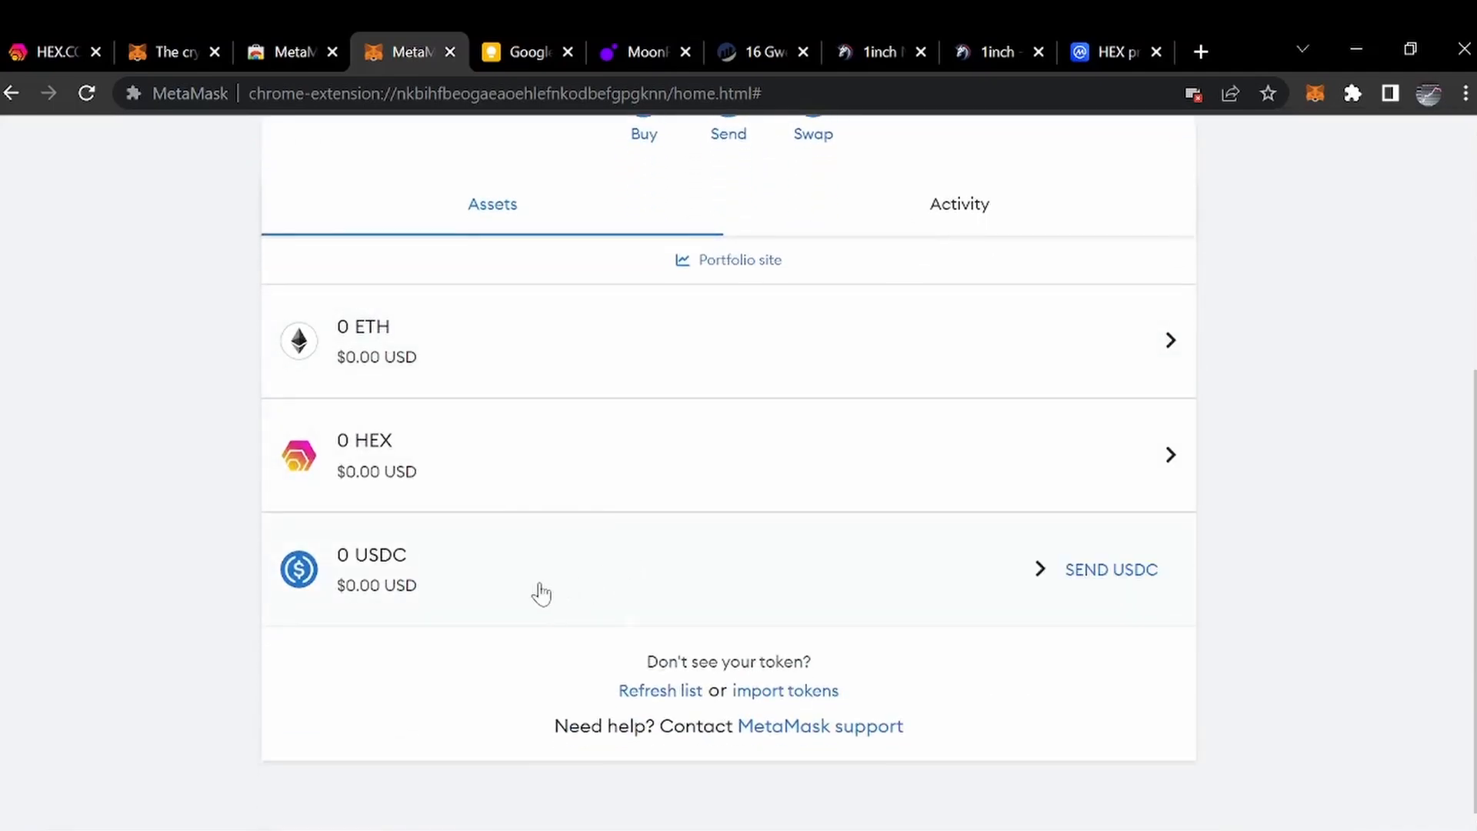
scroll(808, 537, "up", 5)
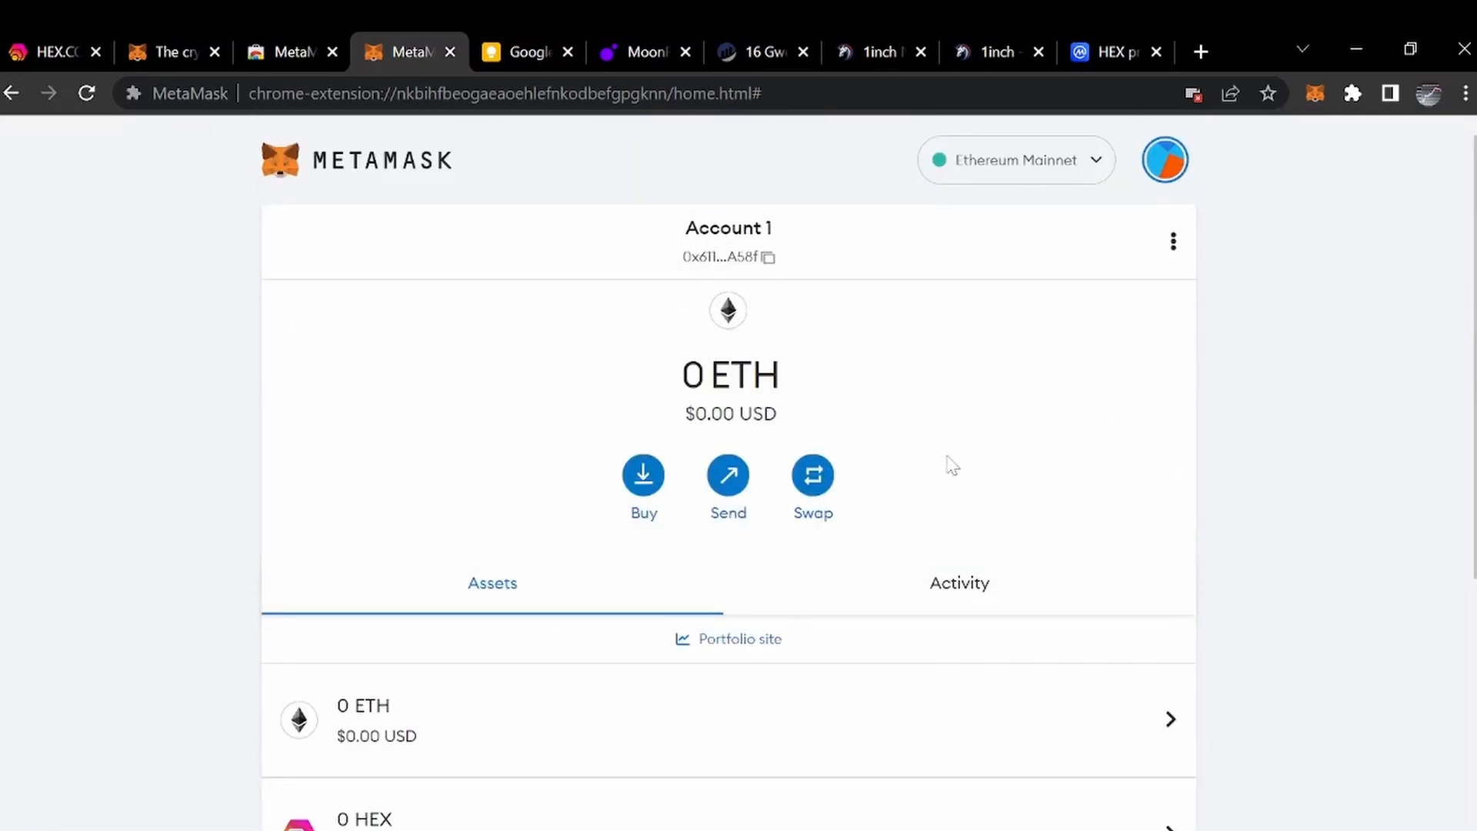
Switch to the MoonPay checkout and return to its Buy ETH form.
left_click(172, 51)
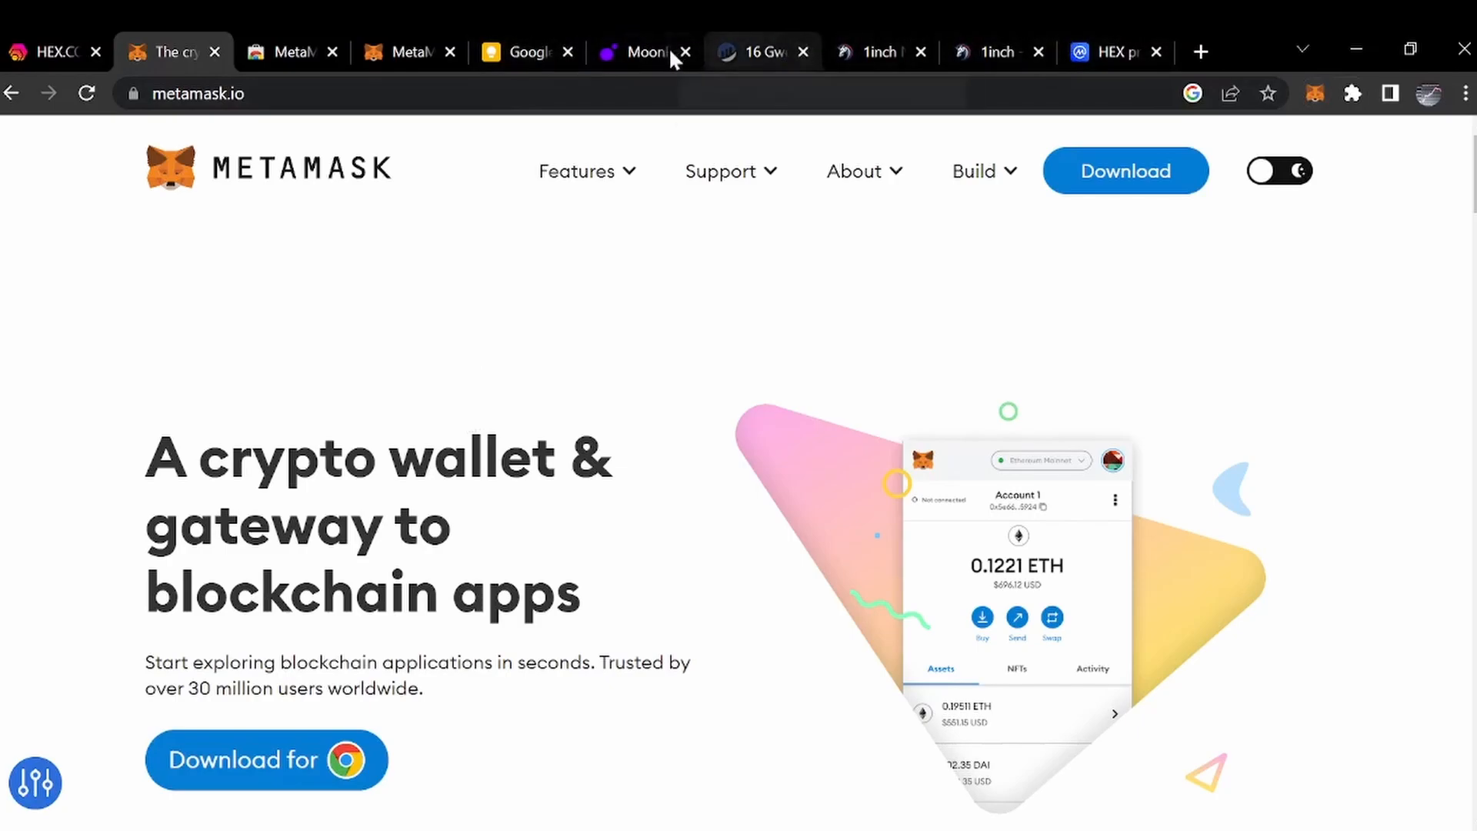
left_click(646, 48)
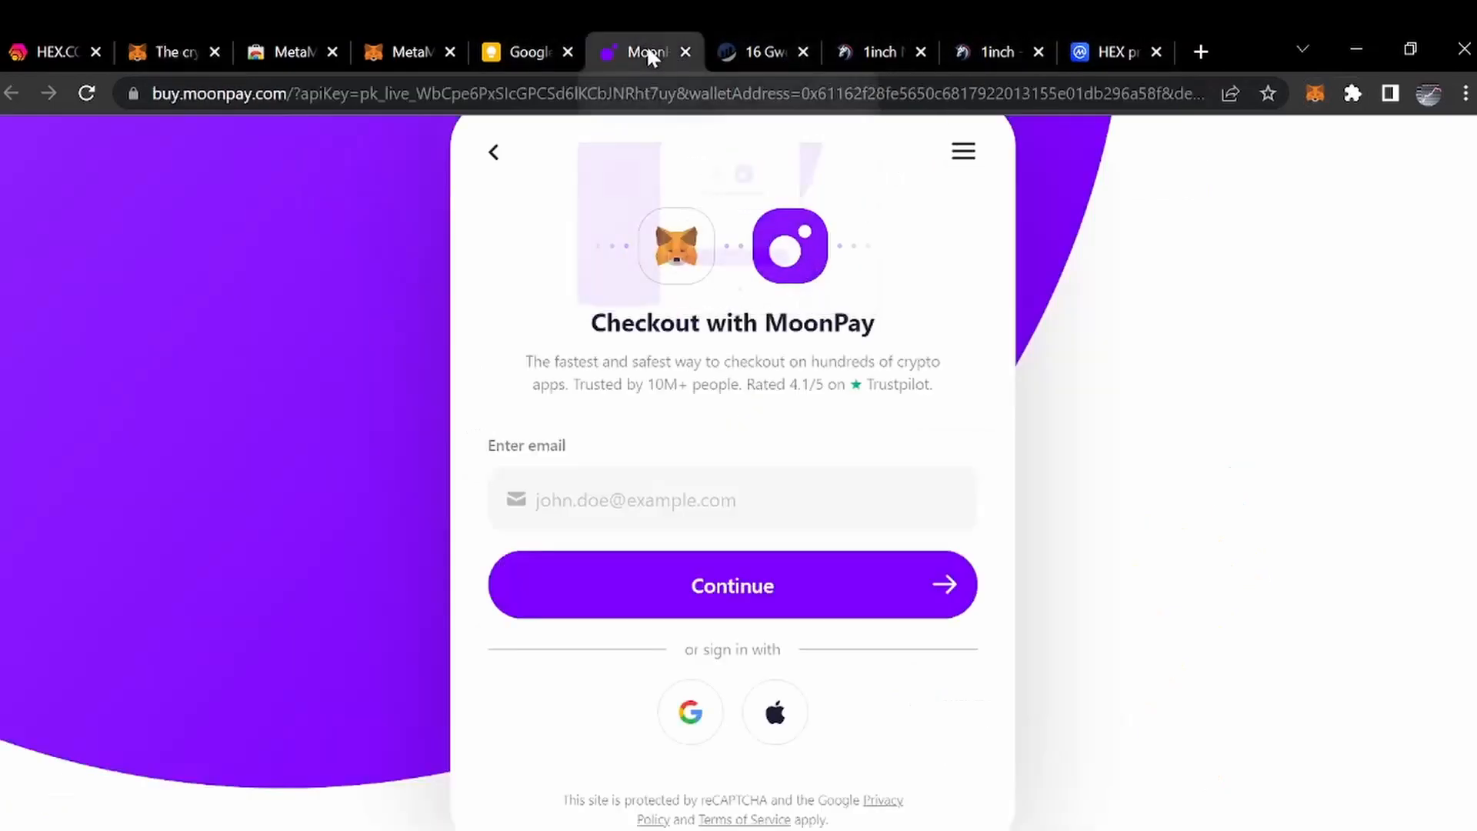
left_click(494, 152)
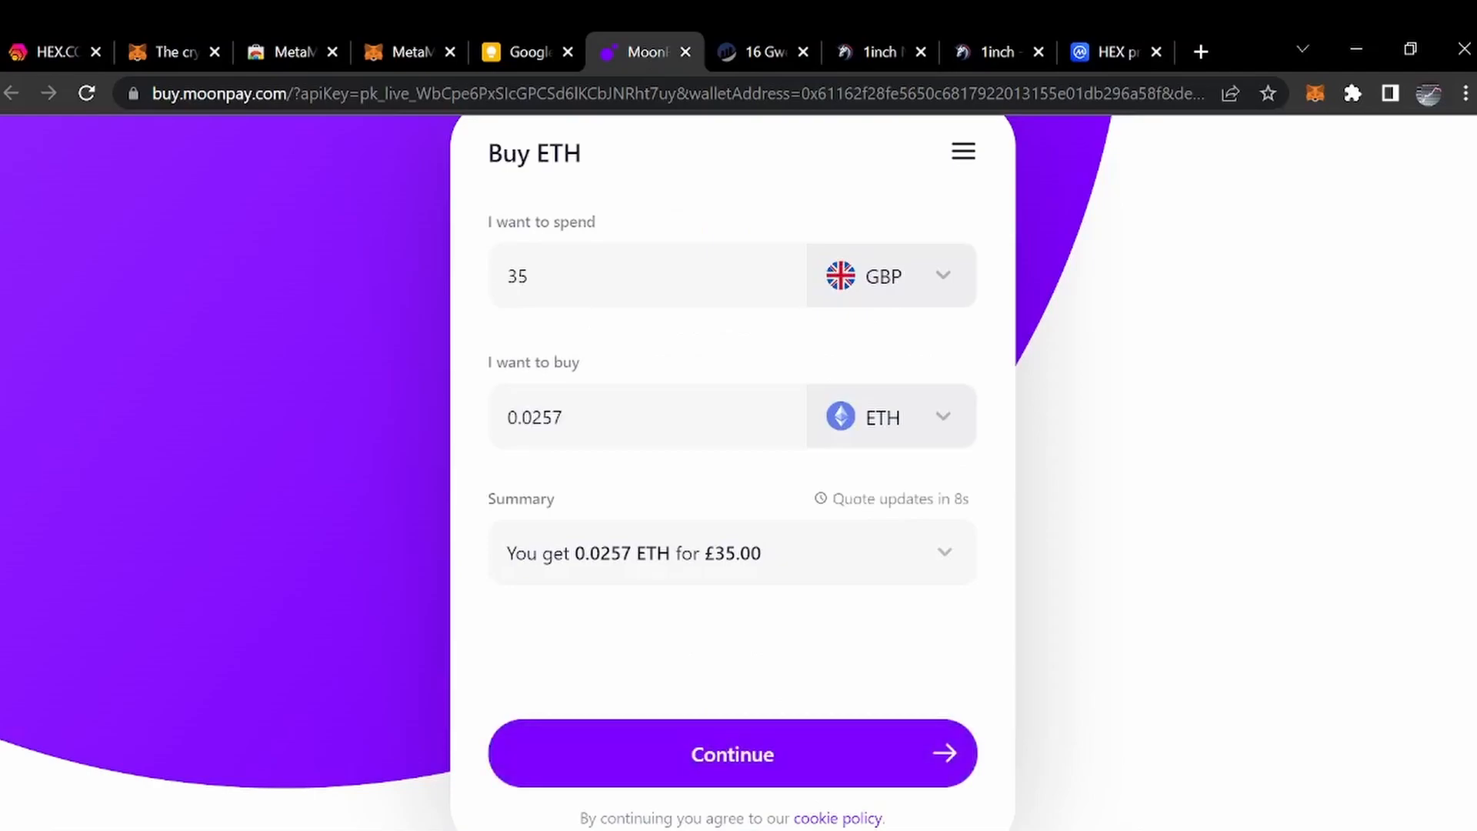
Set the amount to spend on ETH to 300 GBP.
left_click_drag(569, 279, 471, 277)
left_click(478, 318)
double_click(517, 275)
left_click(615, 464)
left_click_drag(531, 417, 541, 418)
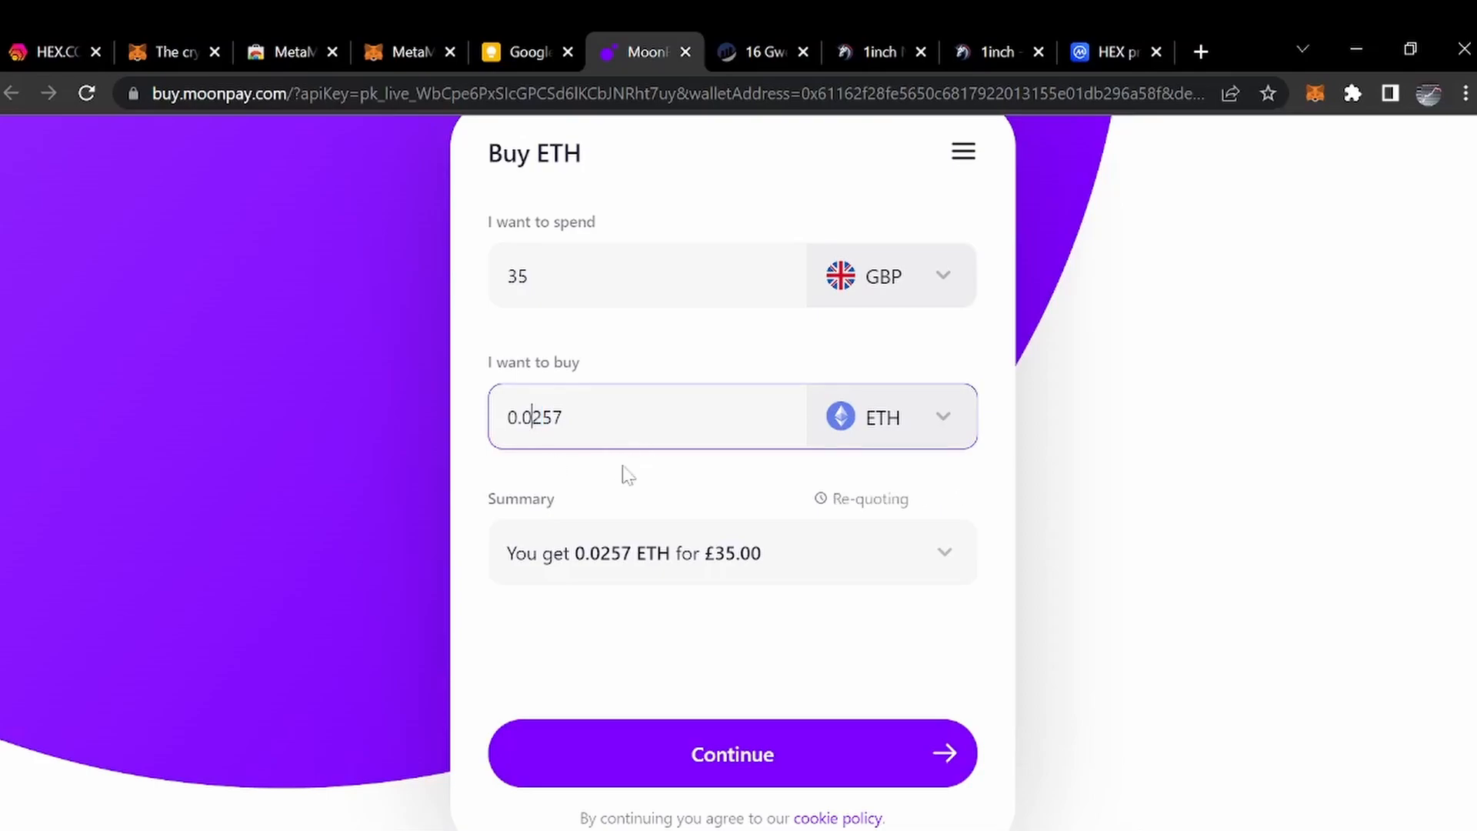
type("0")
left_click(584, 276)
key("BackSpace")
type("300")
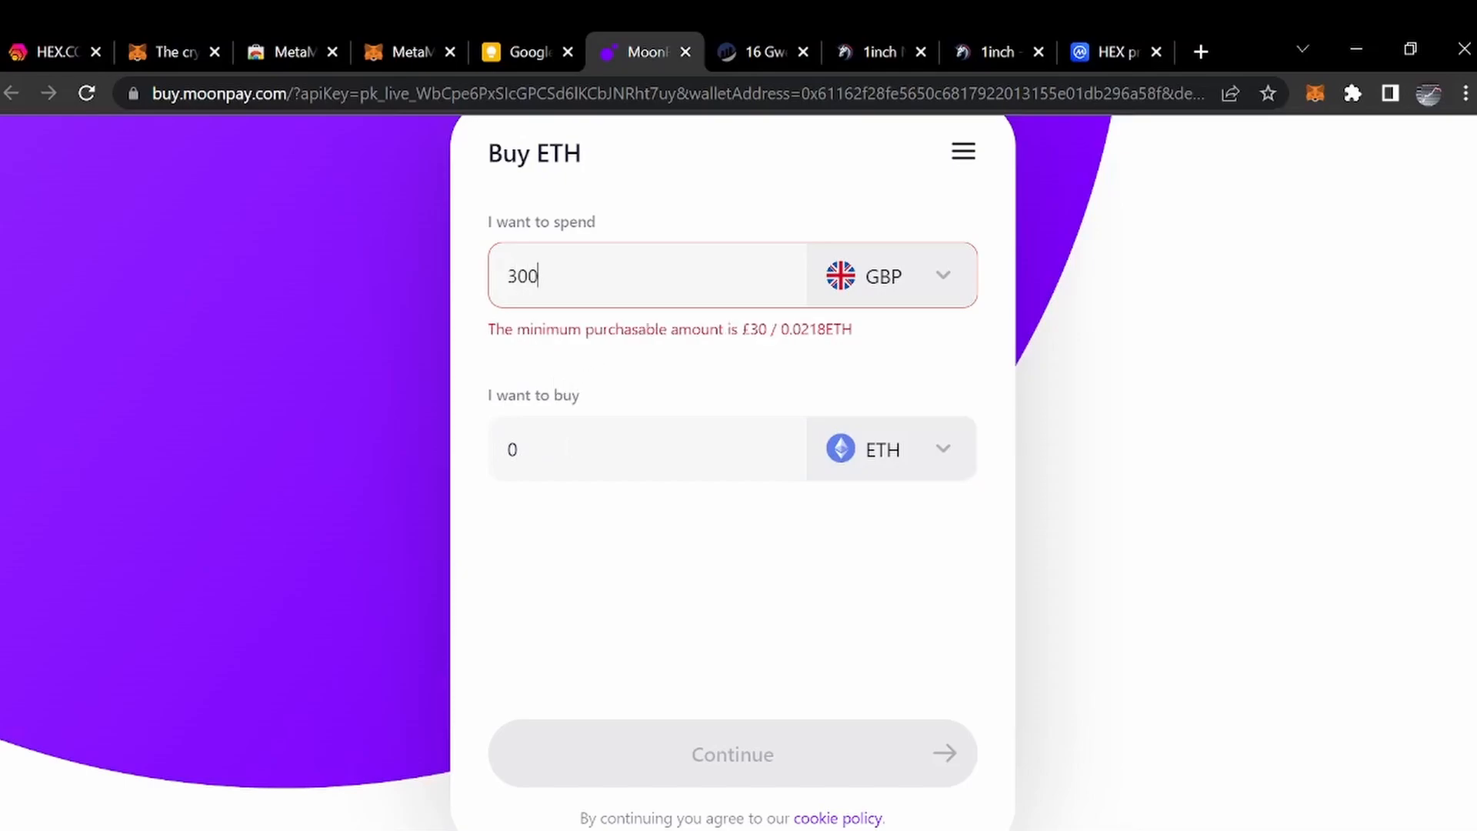
scroll(733, 461, "up", 2)
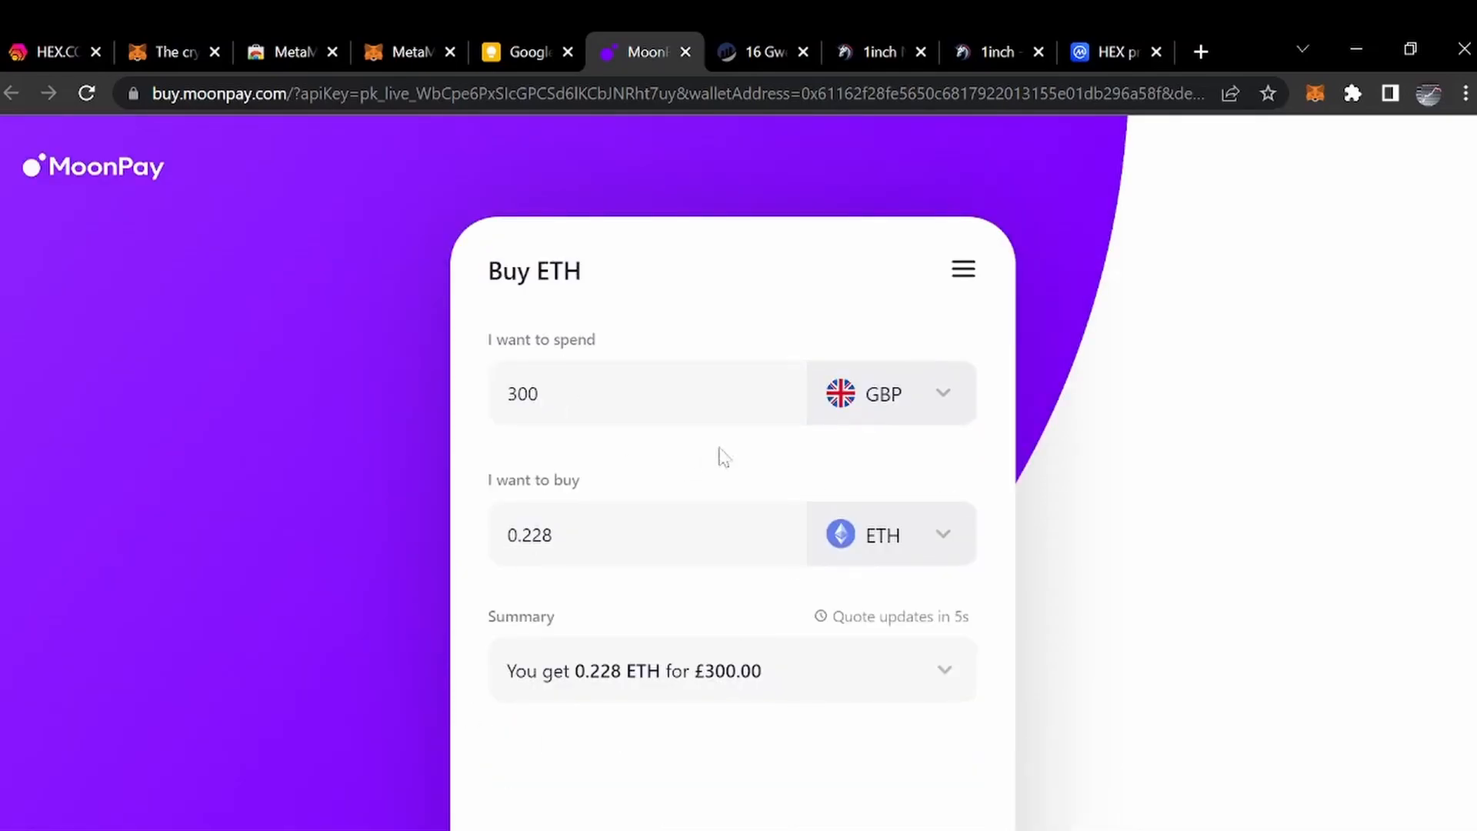
Switch to the Etherscan gas tracker and examine the current gas prices and the top gas guzzlers.
left_click(766, 52)
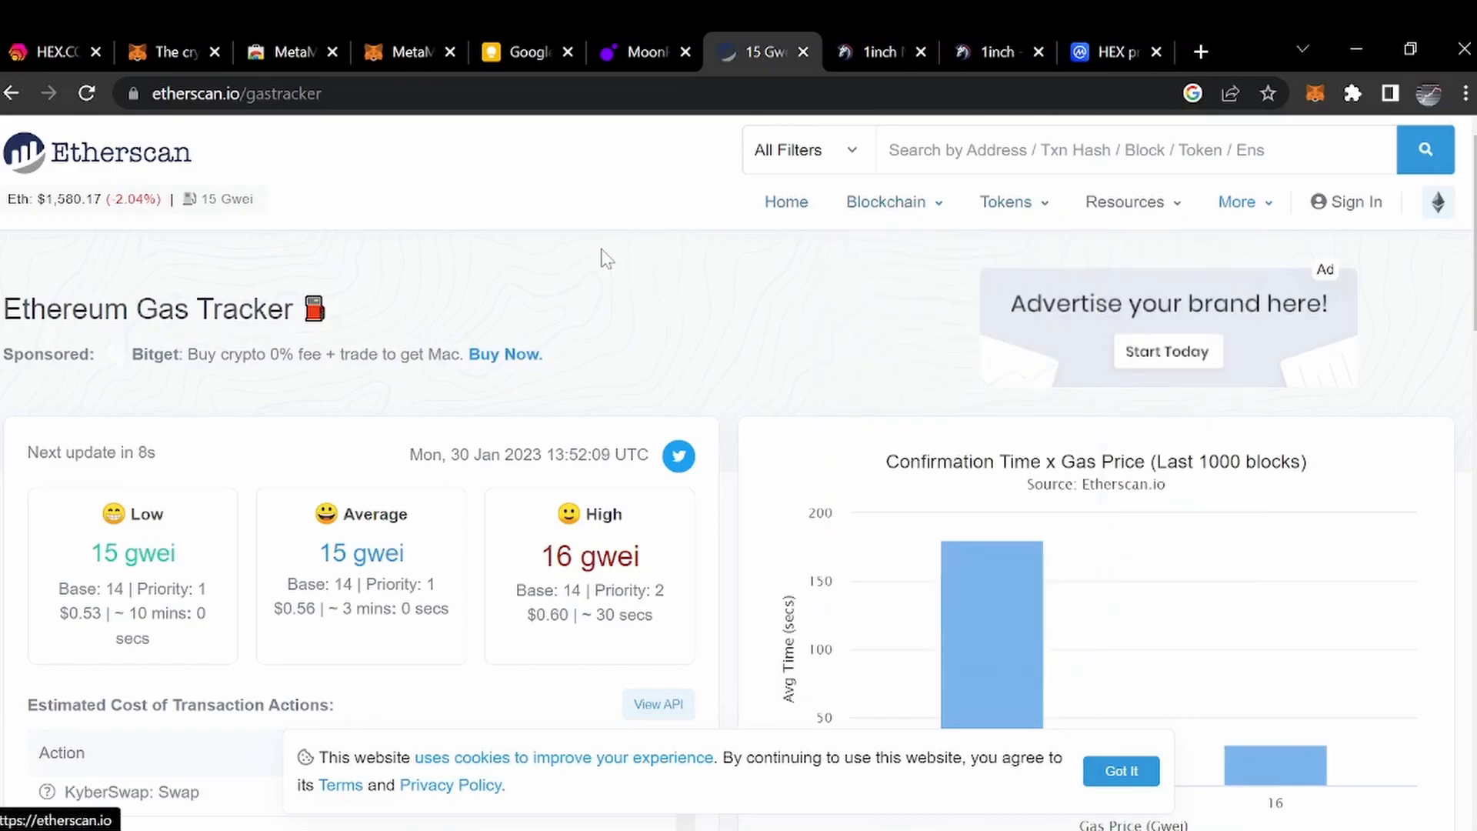
scroll(648, 266, "down", 8)
scroll(901, 373, "down", 2)
scroll(485, 513, "down", 1)
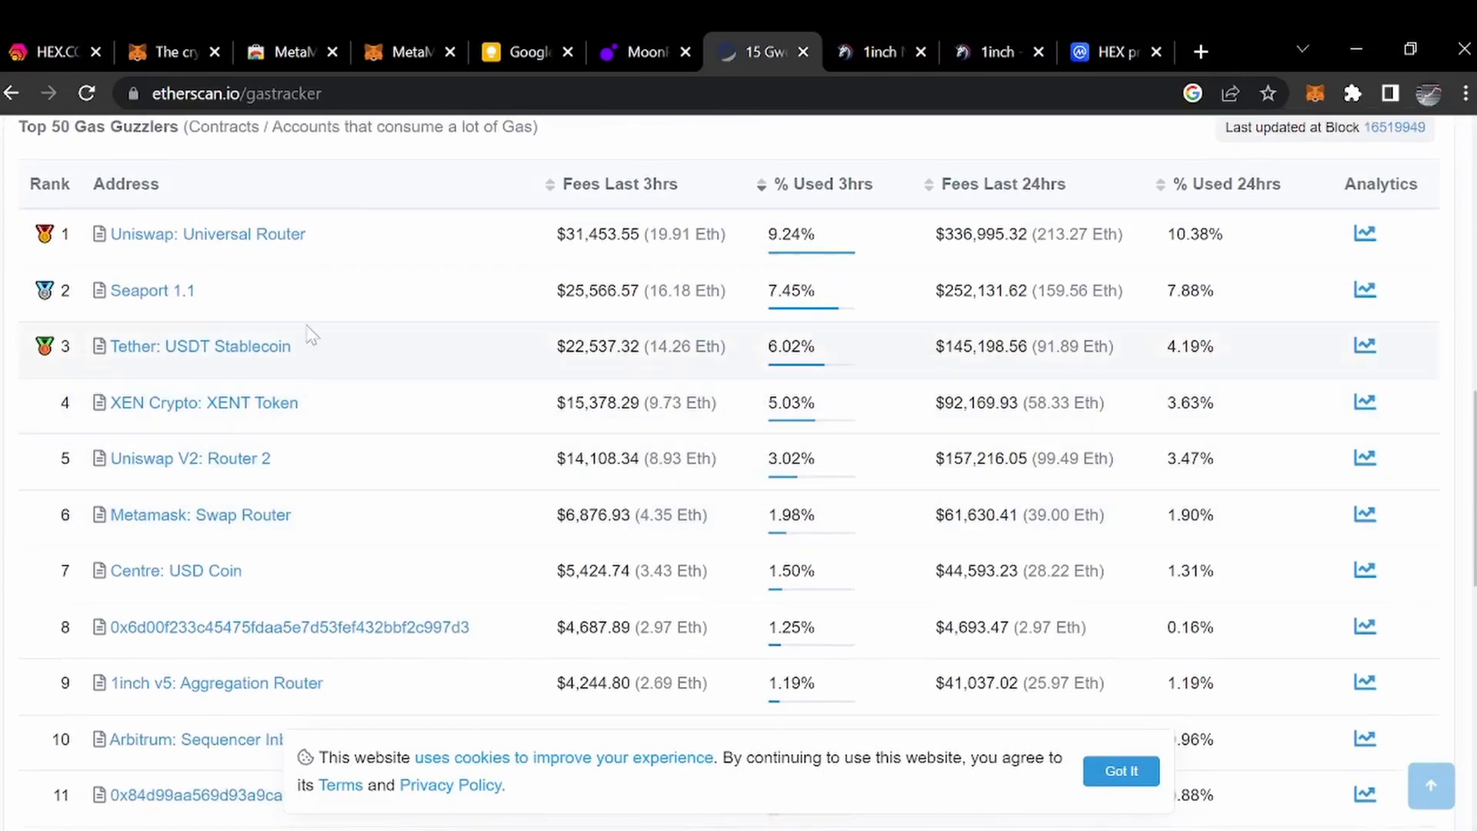
scroll(314, 366, "up", 4)
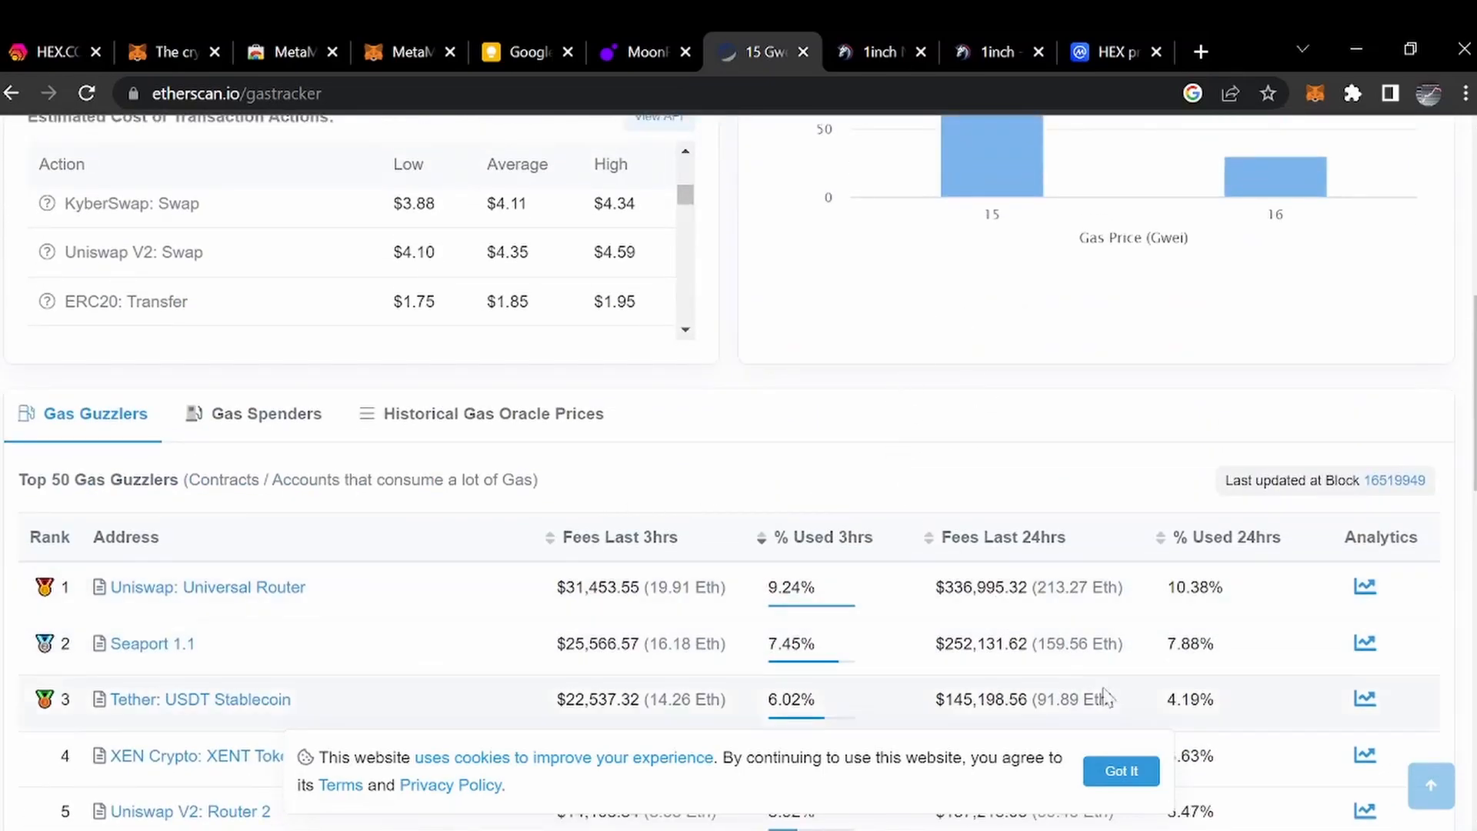
scroll(841, 421, "up", 4)
Visit the 1inch homepage and switch to the 1inch app's ETH to HEX swap page.
left_click(877, 52)
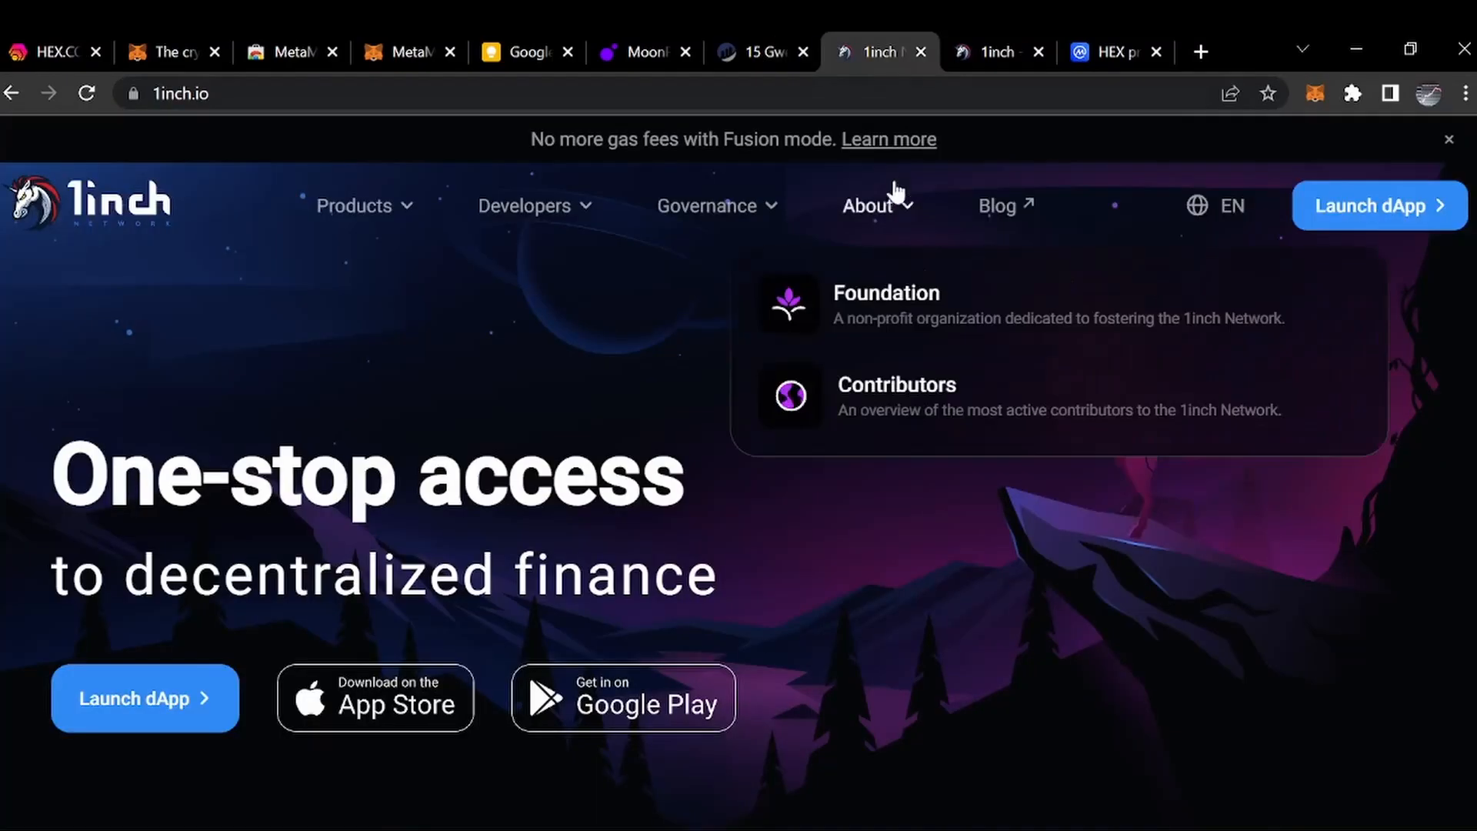
mouse_move(530, 206)
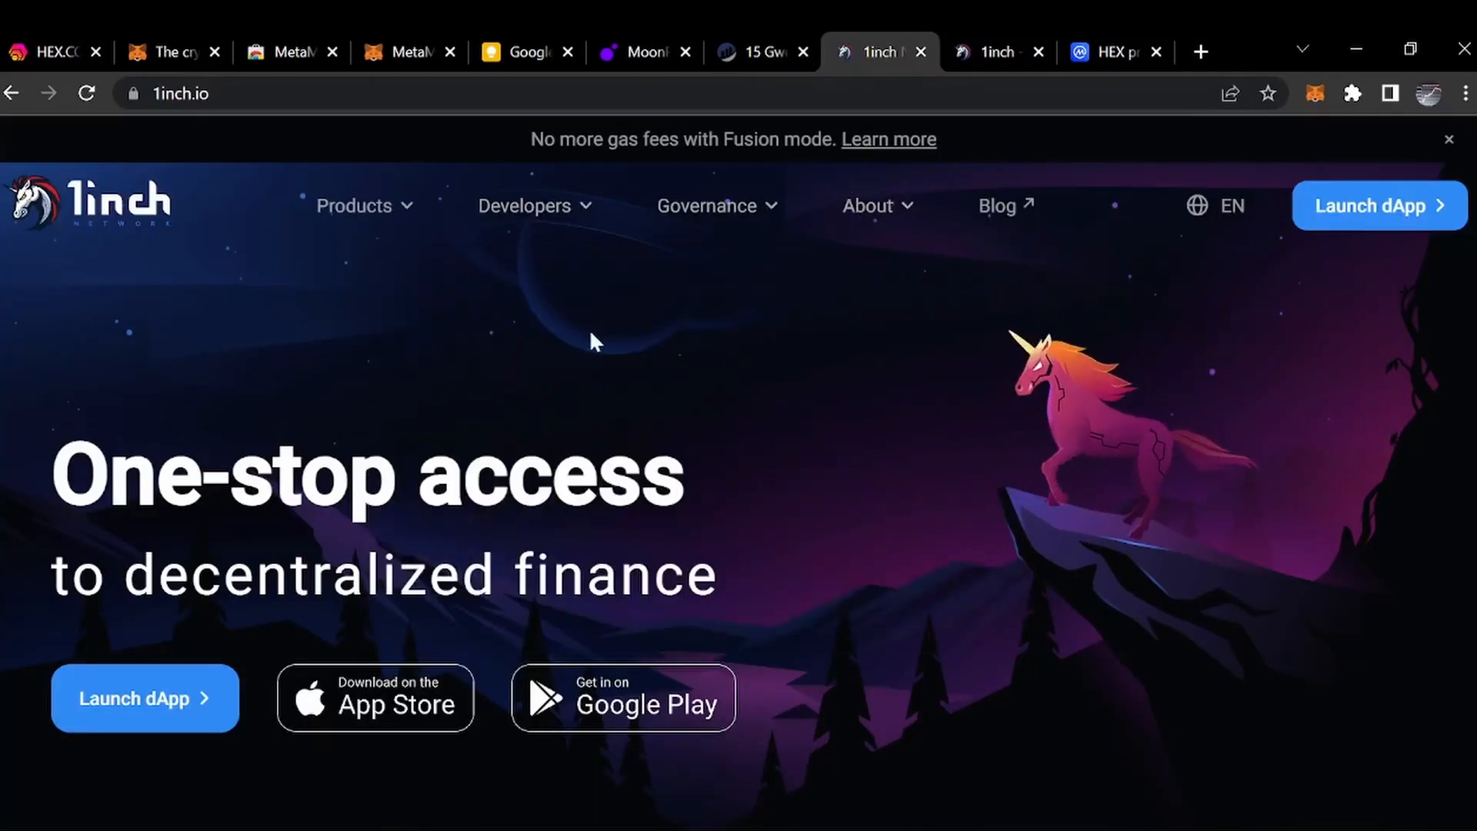
left_click(997, 51)
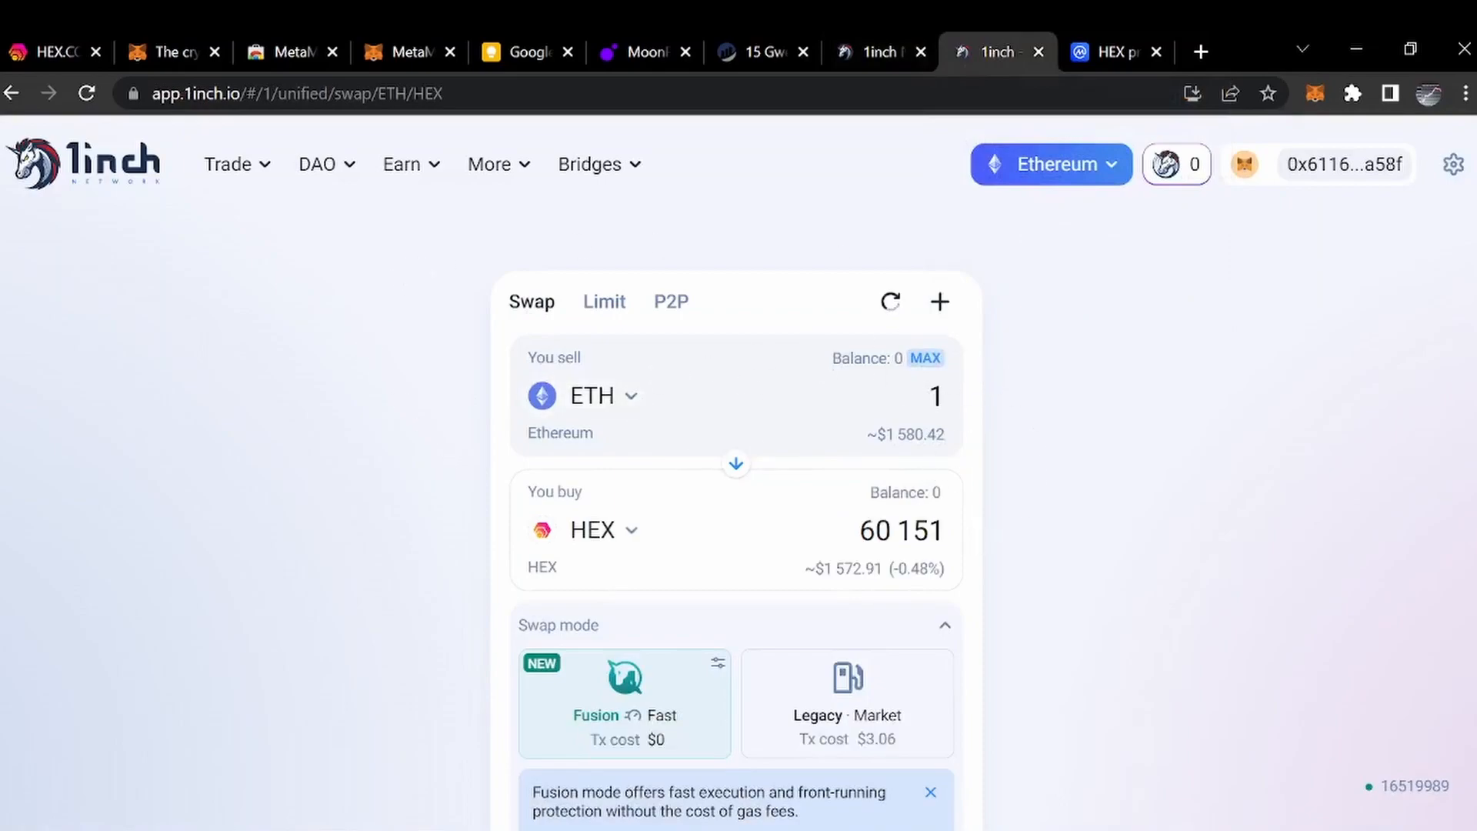
Open the MetaMask wallet alongside the 1inch swap page and look through its token list.
left_click(1318, 101)
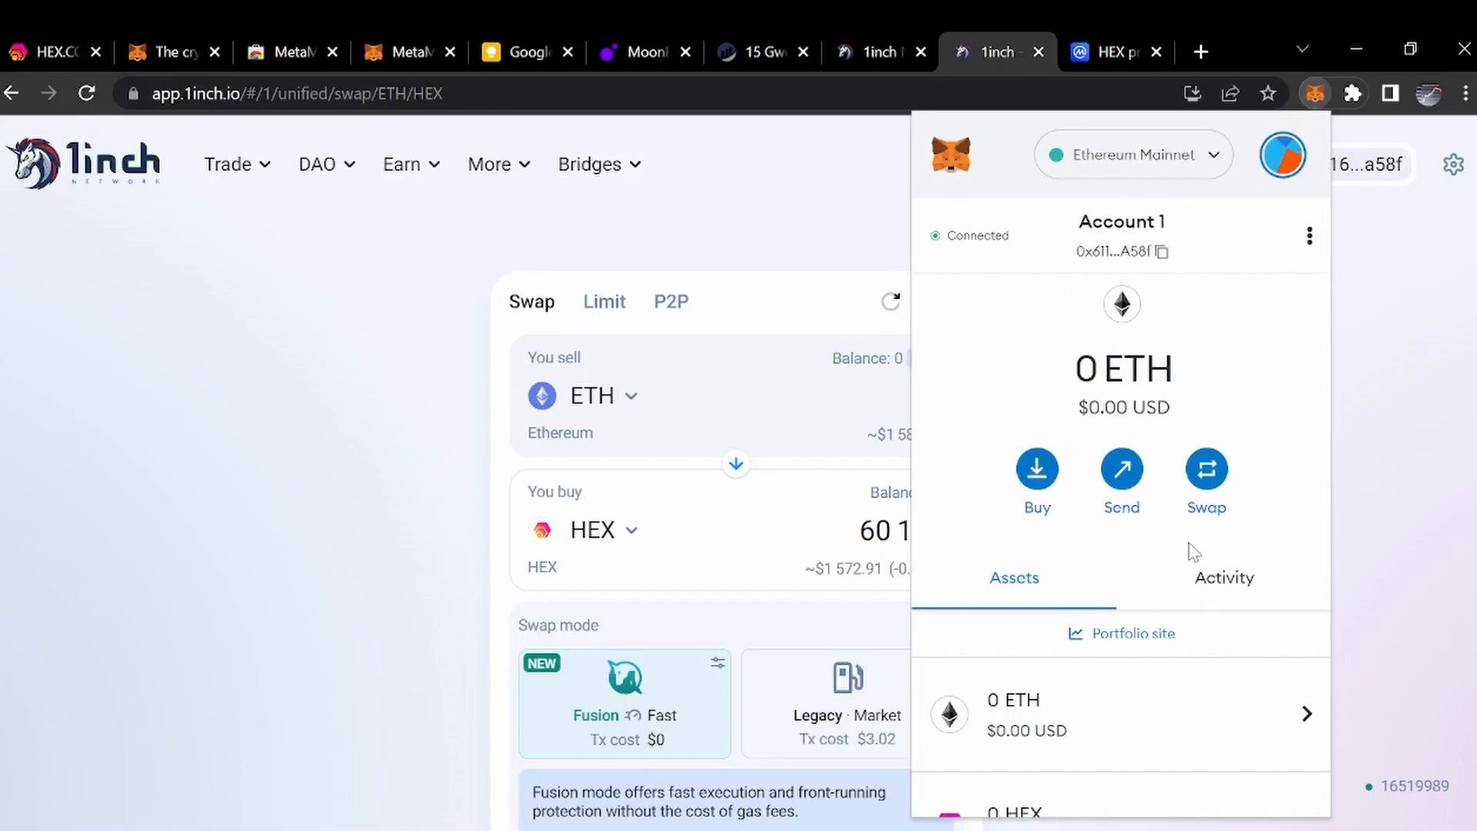
scroll(1180, 544, "down", 4)
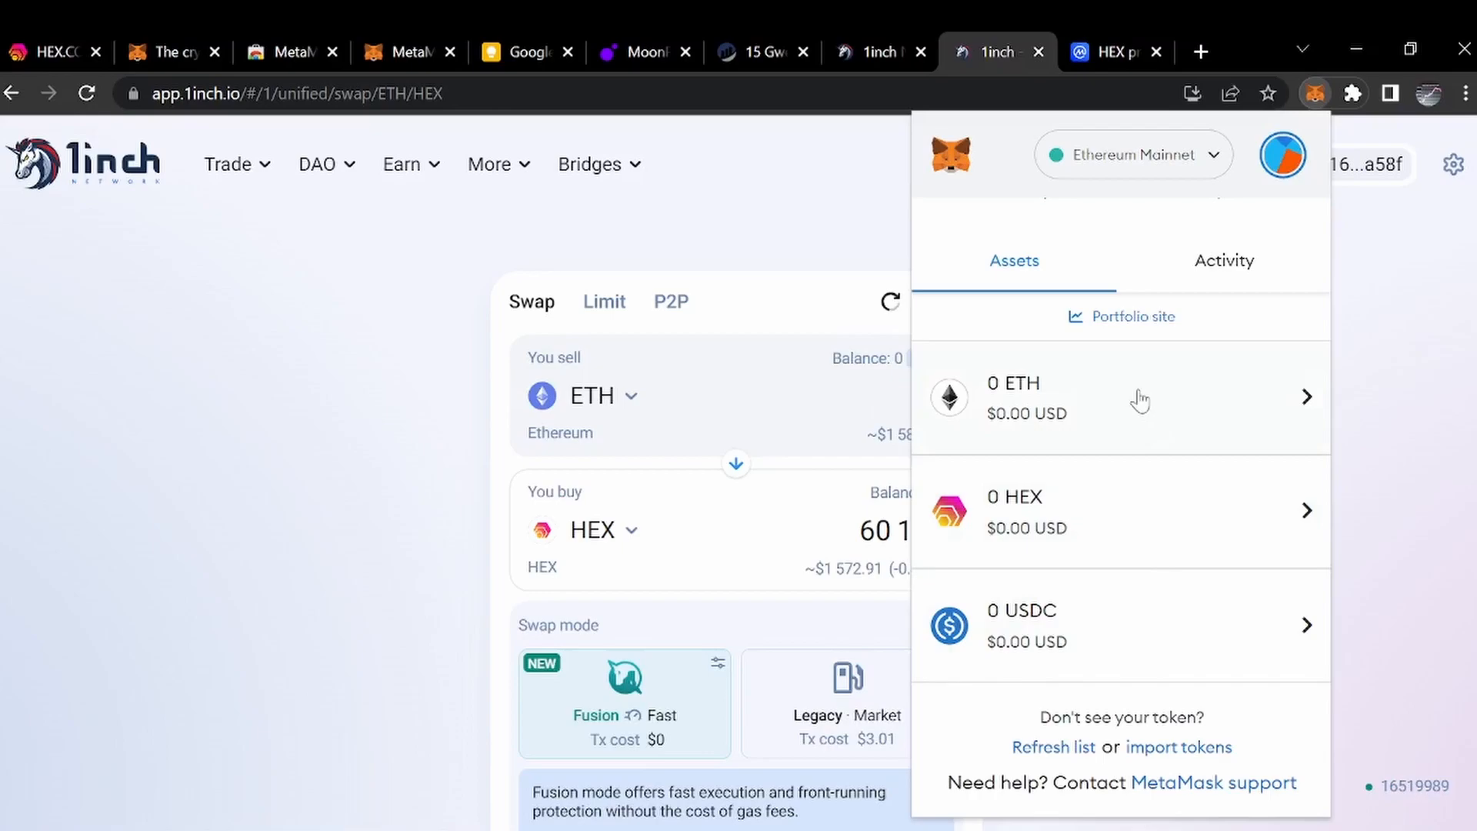
scroll(1170, 492, "up", 2)
scroll(1135, 580, "down", 2)
scroll(1195, 552, "up", 2)
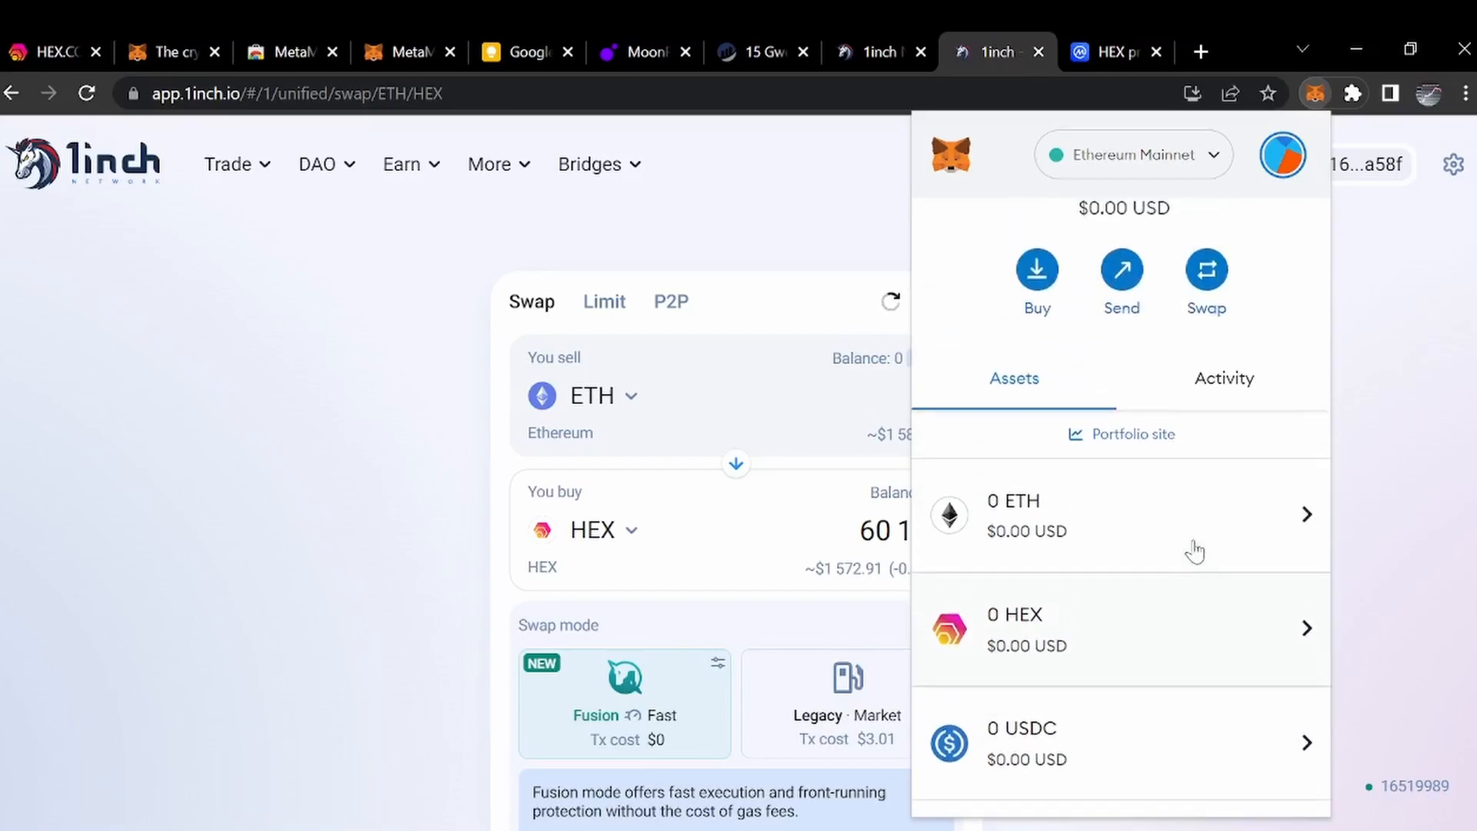
scroll(1195, 552, "down", 2)
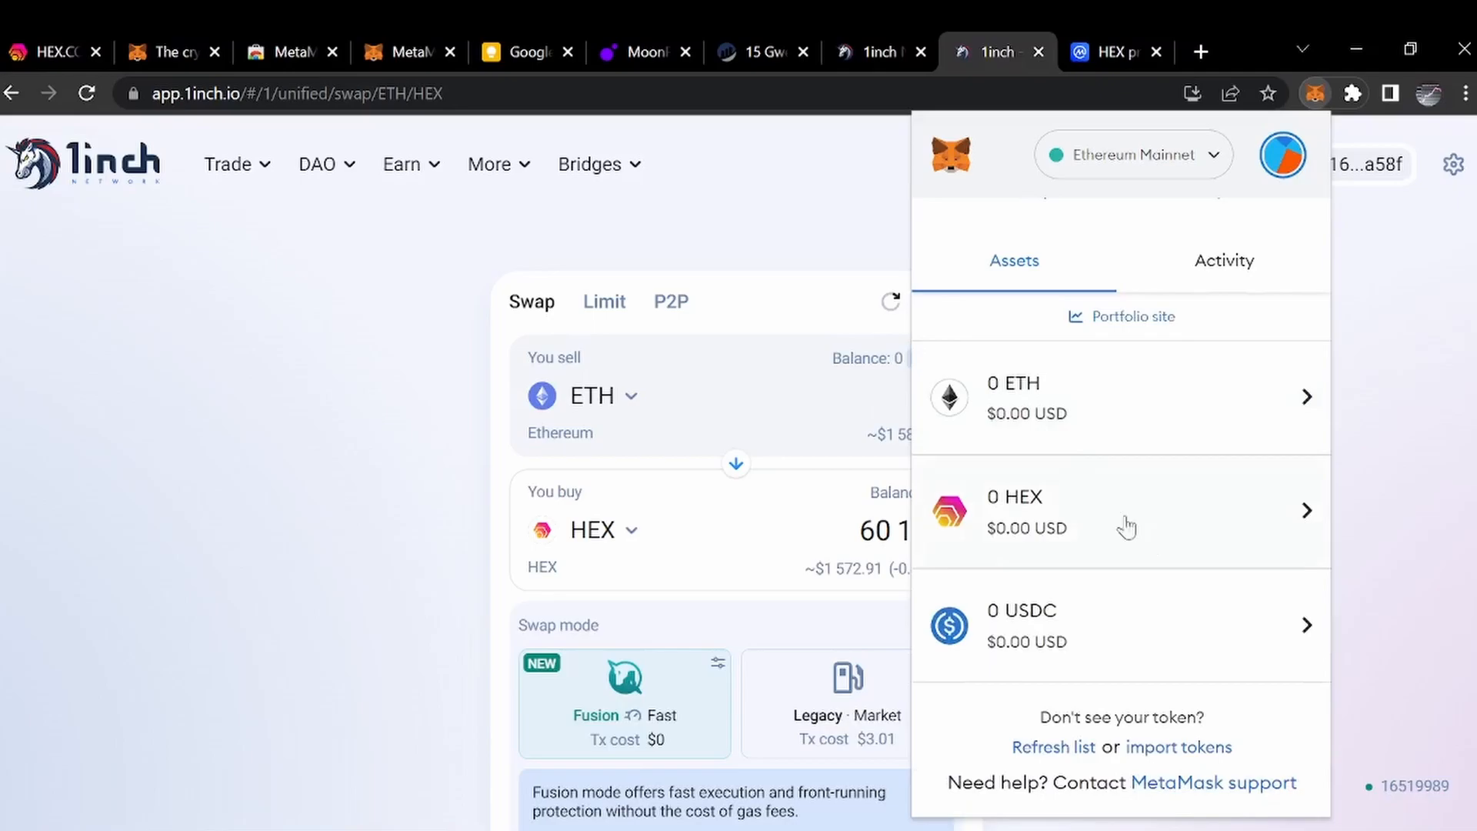
Start a token import, search for "da" and select Dai Stablecoin (DAI).
left_click(1179, 748)
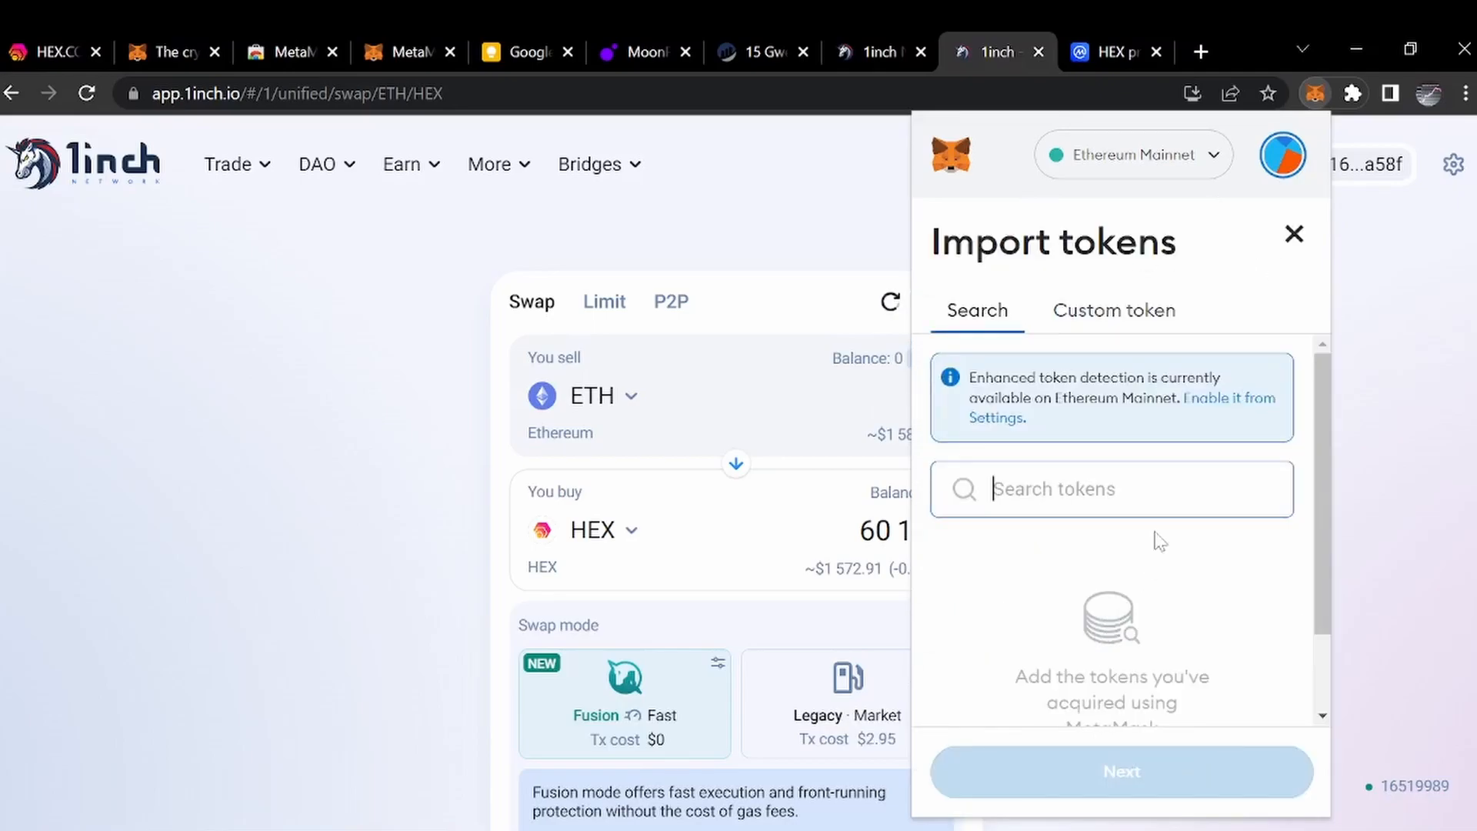
type("t")
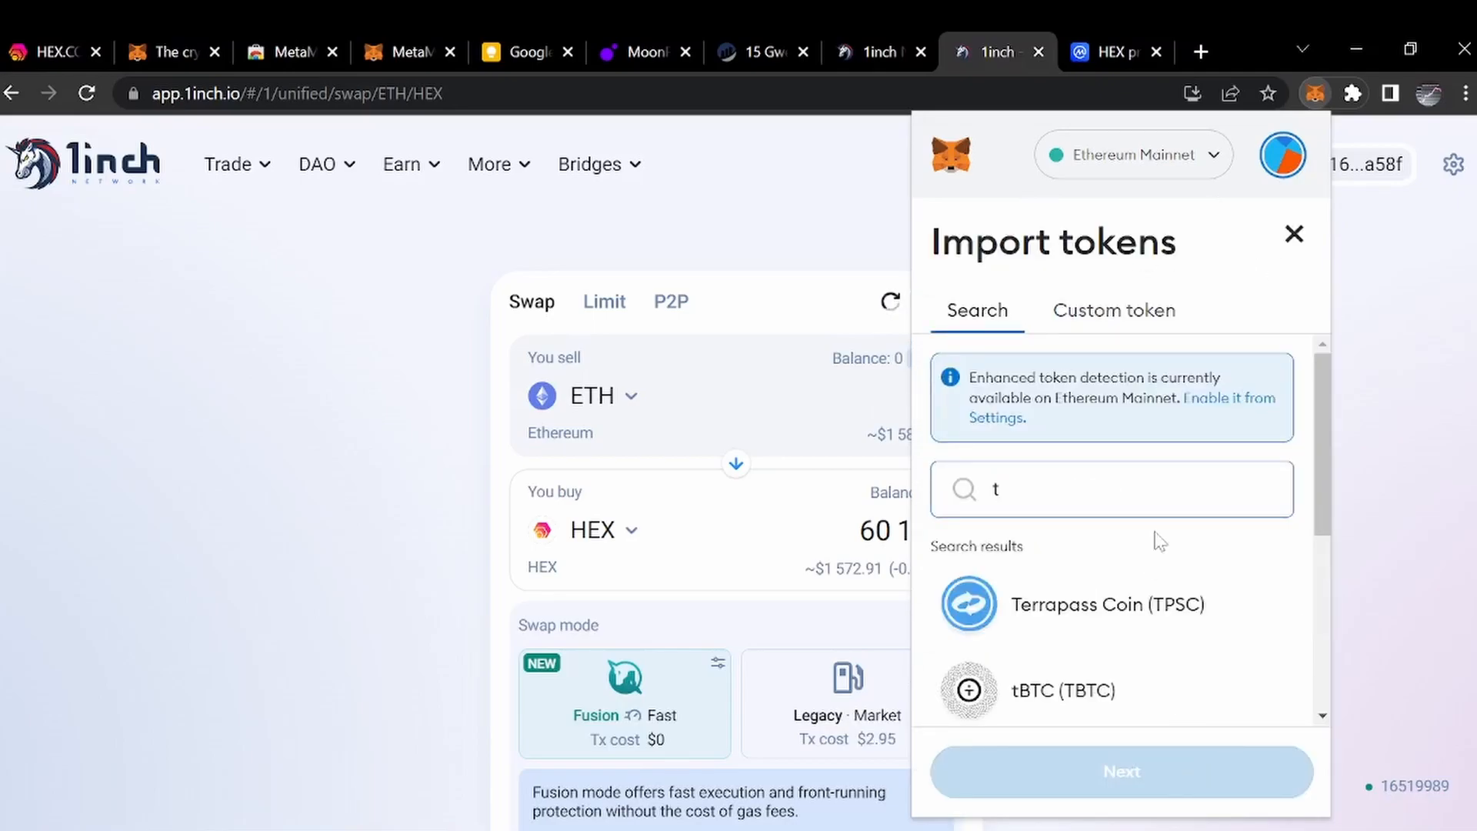
key("BackSpace")
type("da")
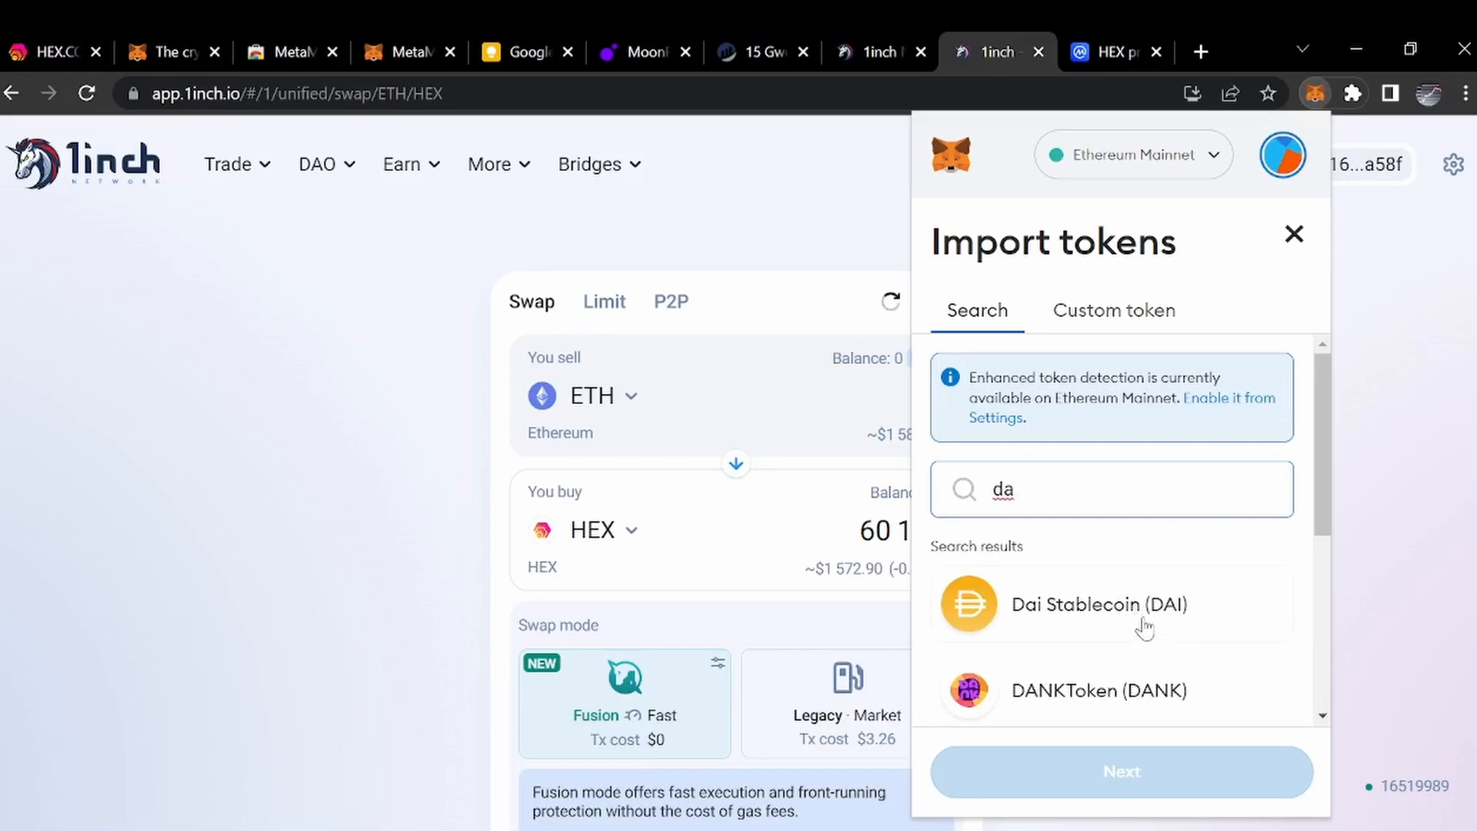
left_click(1064, 615)
Confirm the import of Dai Stablecoin (DAI) and return to the account overview.
left_click(1103, 771)
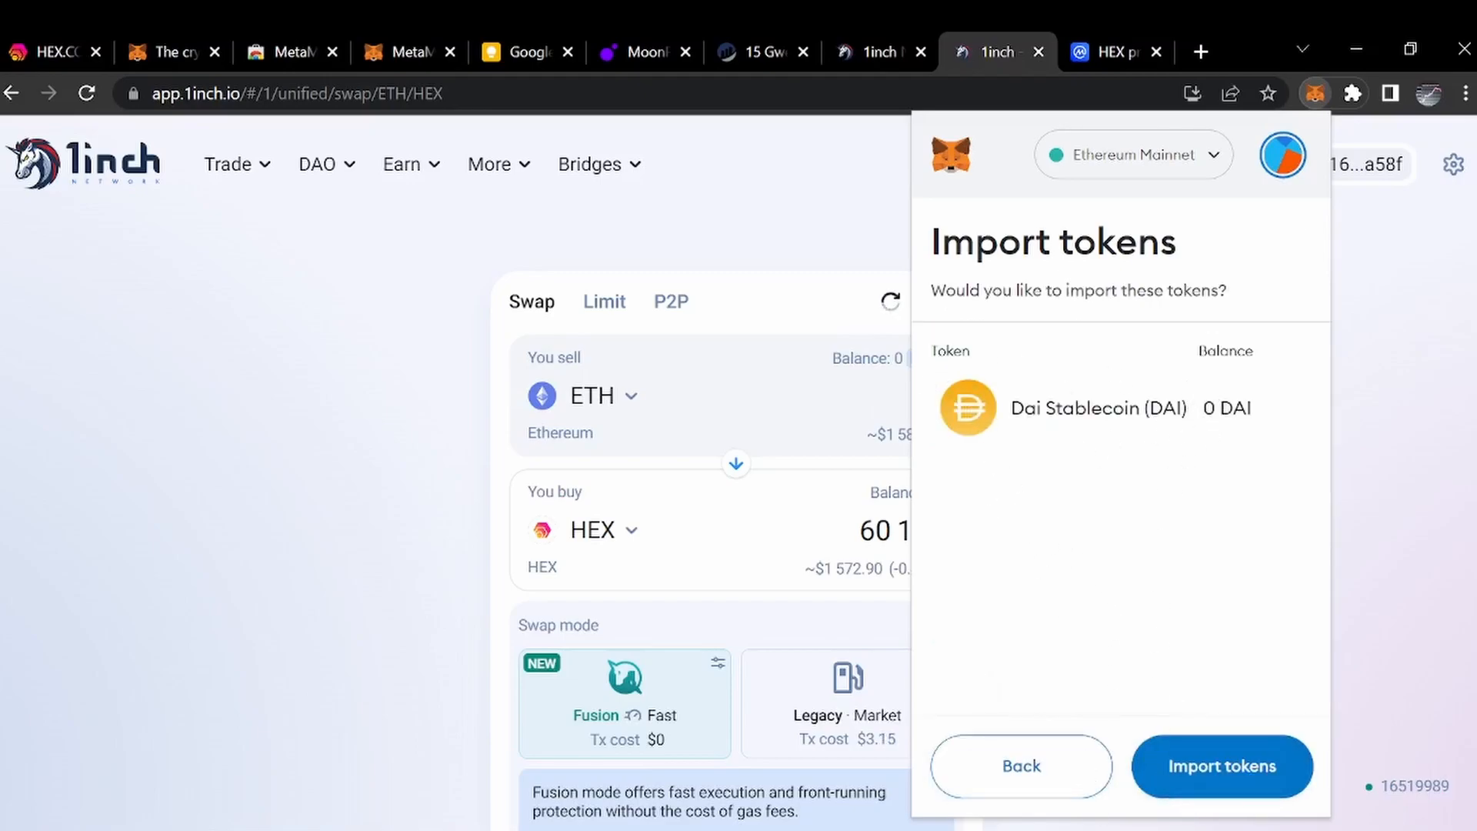
left_click_drag(1202, 411, 1268, 409)
left_click(1234, 505)
left_click(1214, 770)
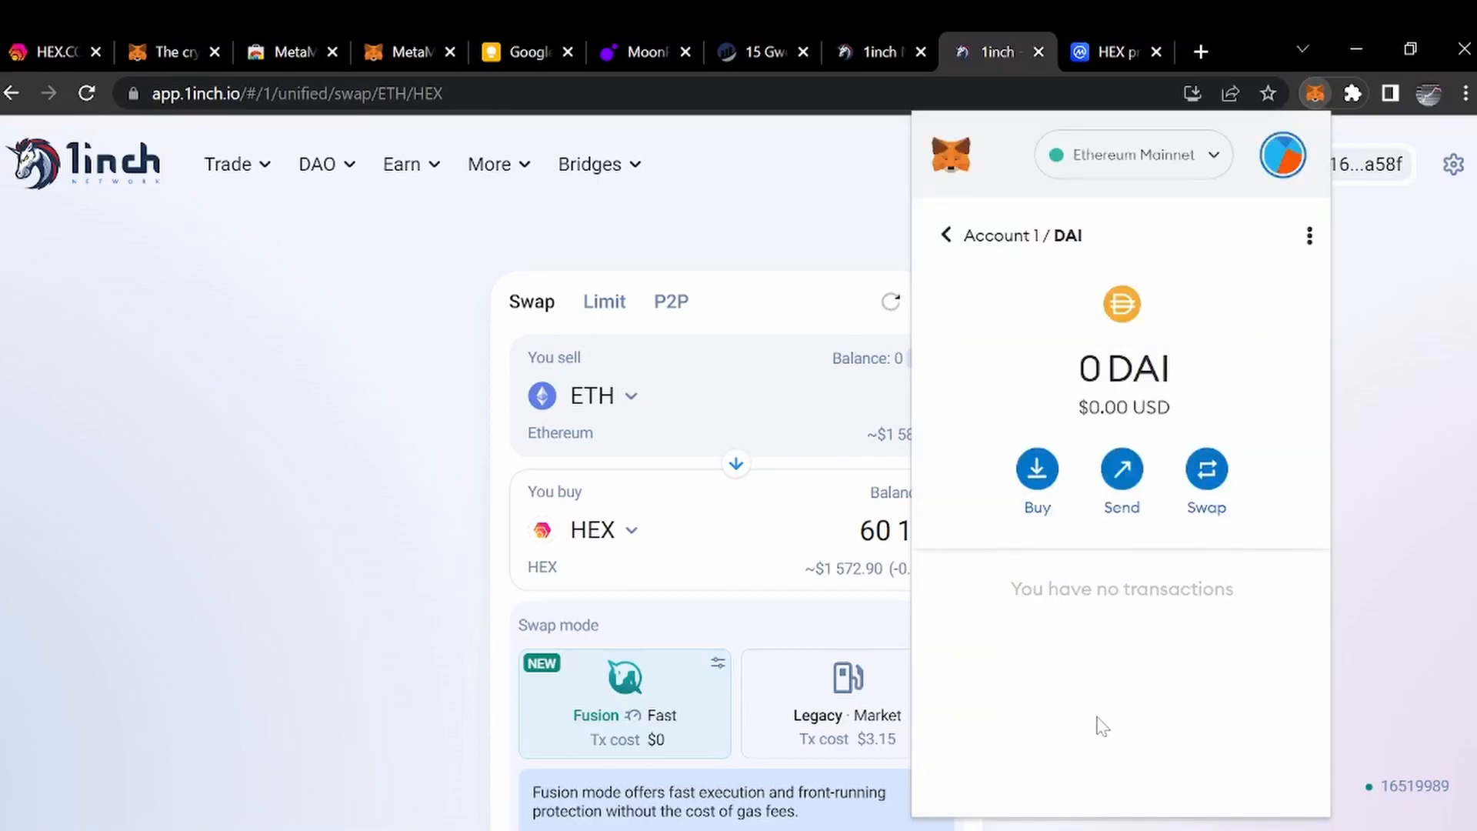
left_click(946, 237)
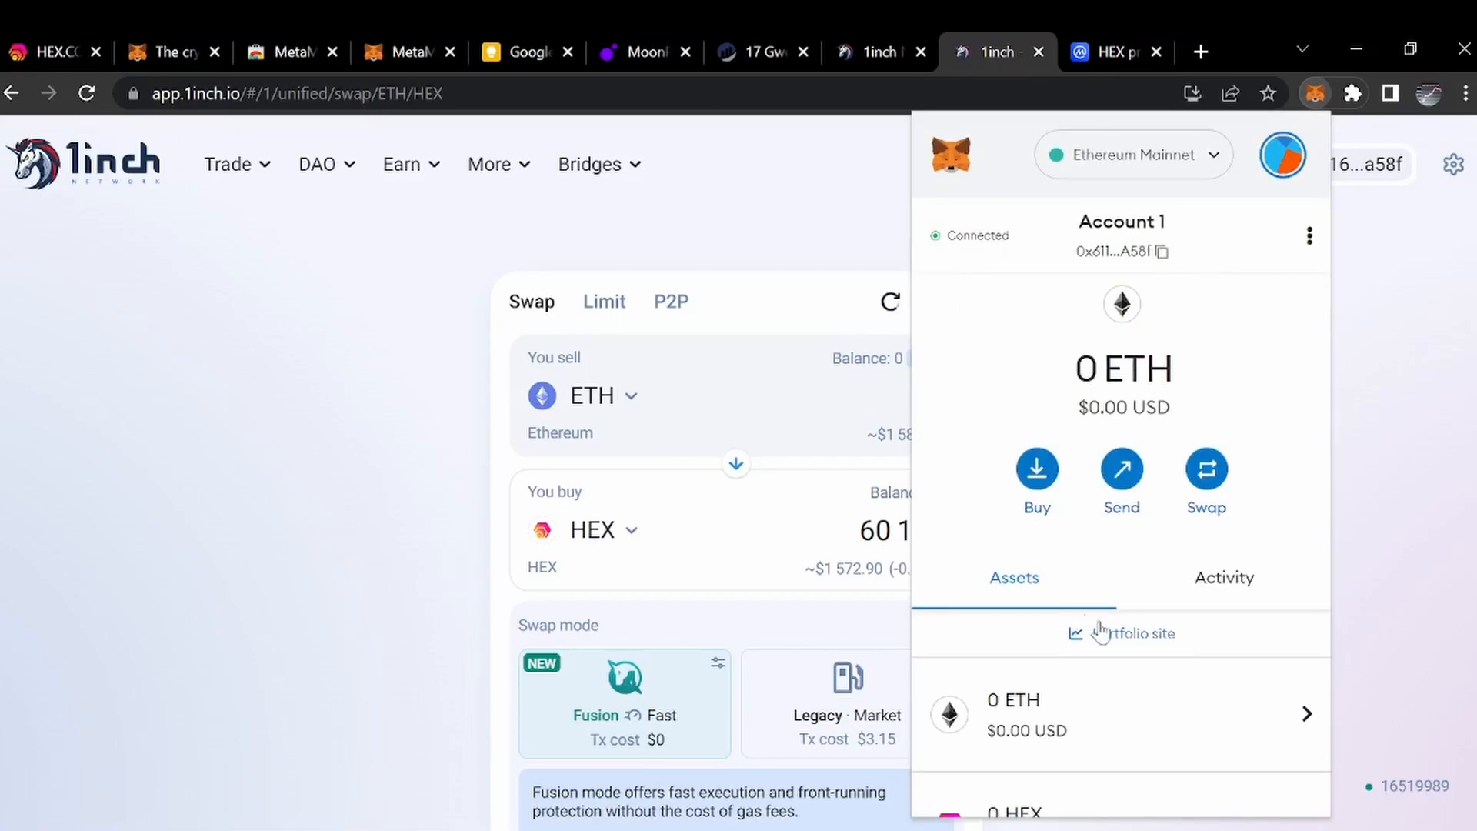
Review the imported HEX, USDC and DAI entries in the MetaMask wallet's asset list.
scroll(1108, 629, "down", 3)
scroll(1124, 629, "down", 3)
scroll(1126, 629, "up", 2)
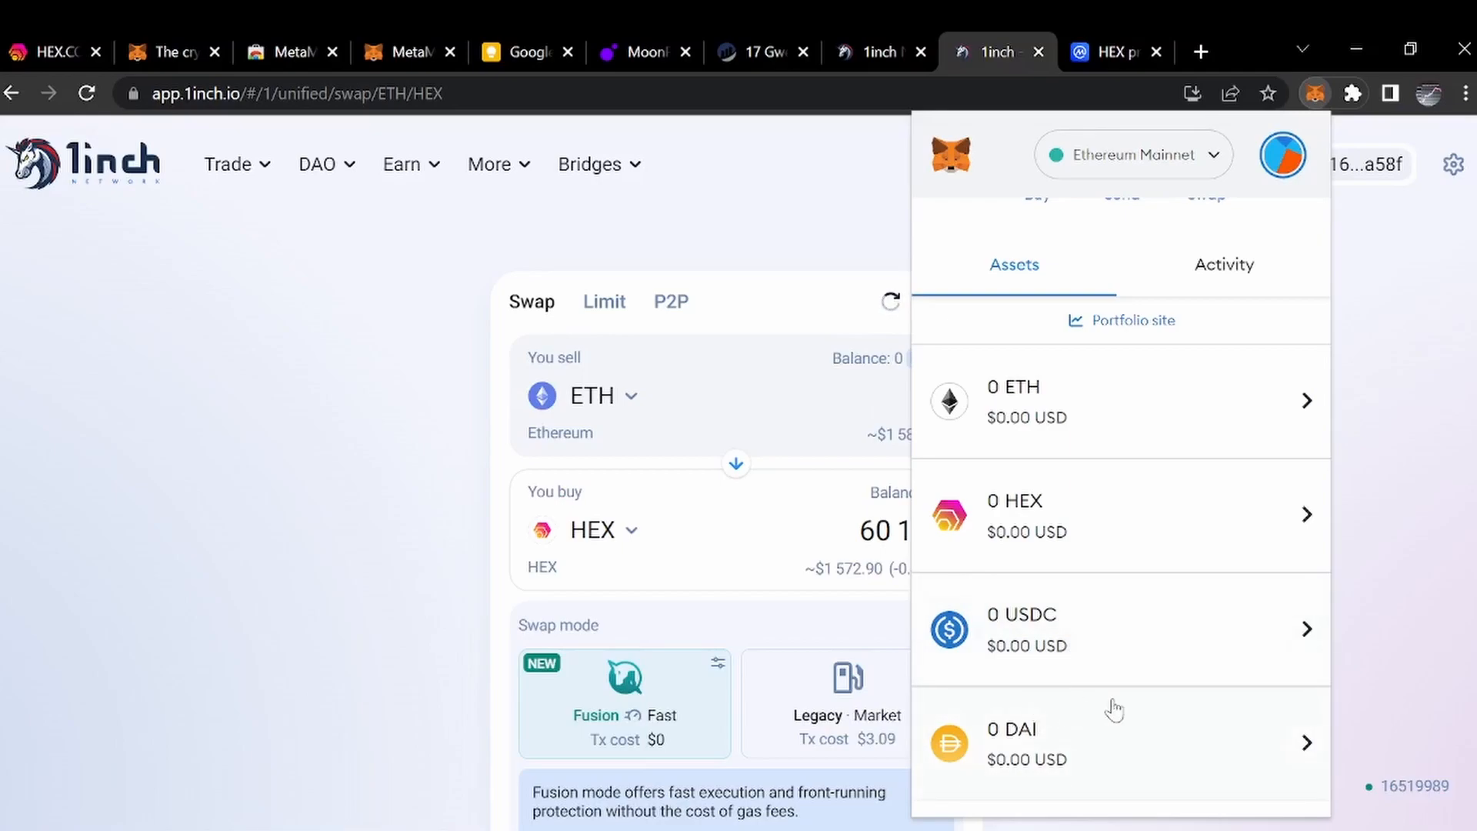
scroll(1102, 709, "up", 2)
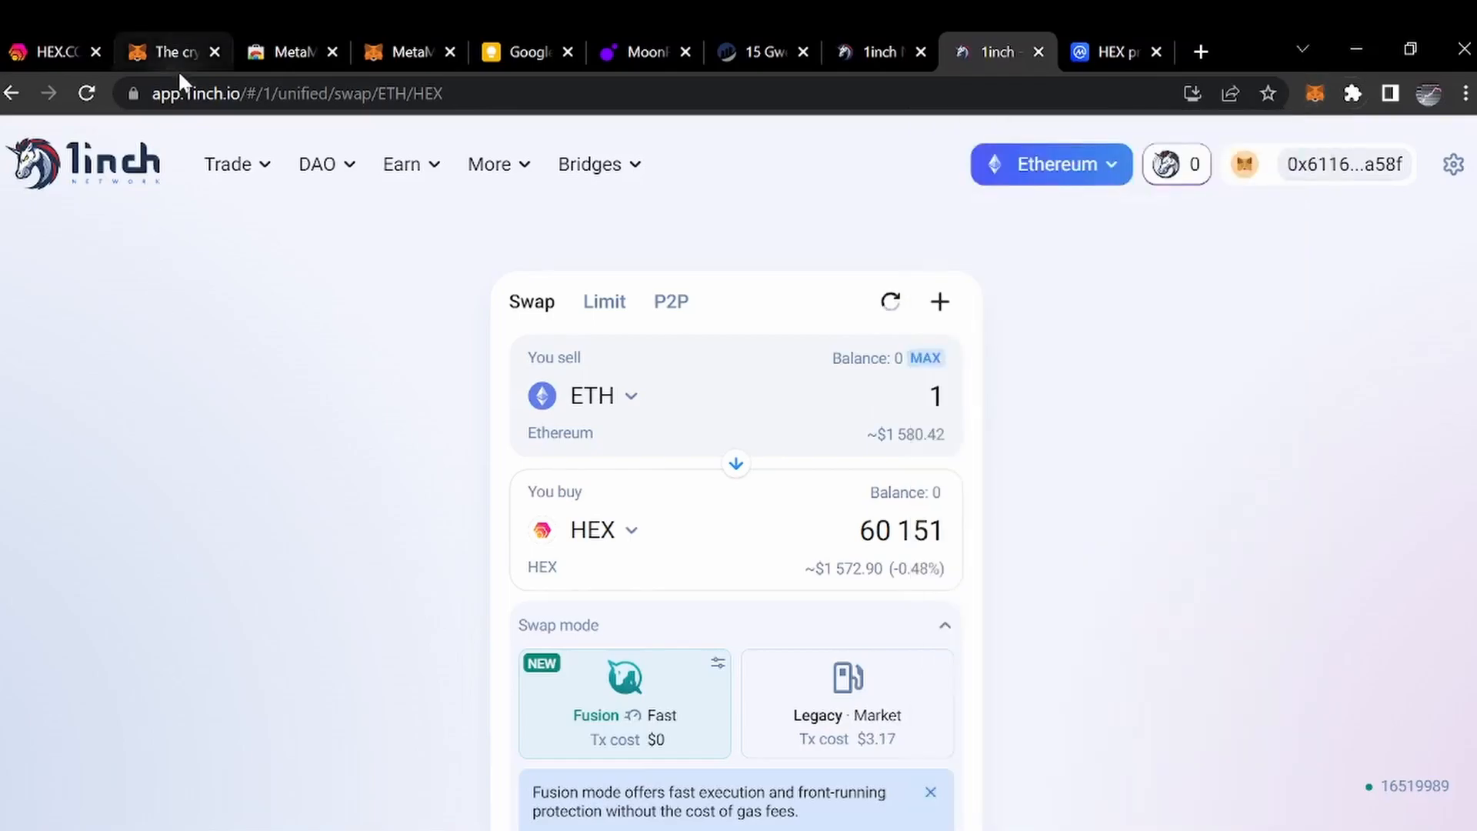
Switch to the HEX.com site, reload its homepage and skim it before returning to the ETH to HEX swap widget.
left_click(35, 51)
left_click(262, 169)
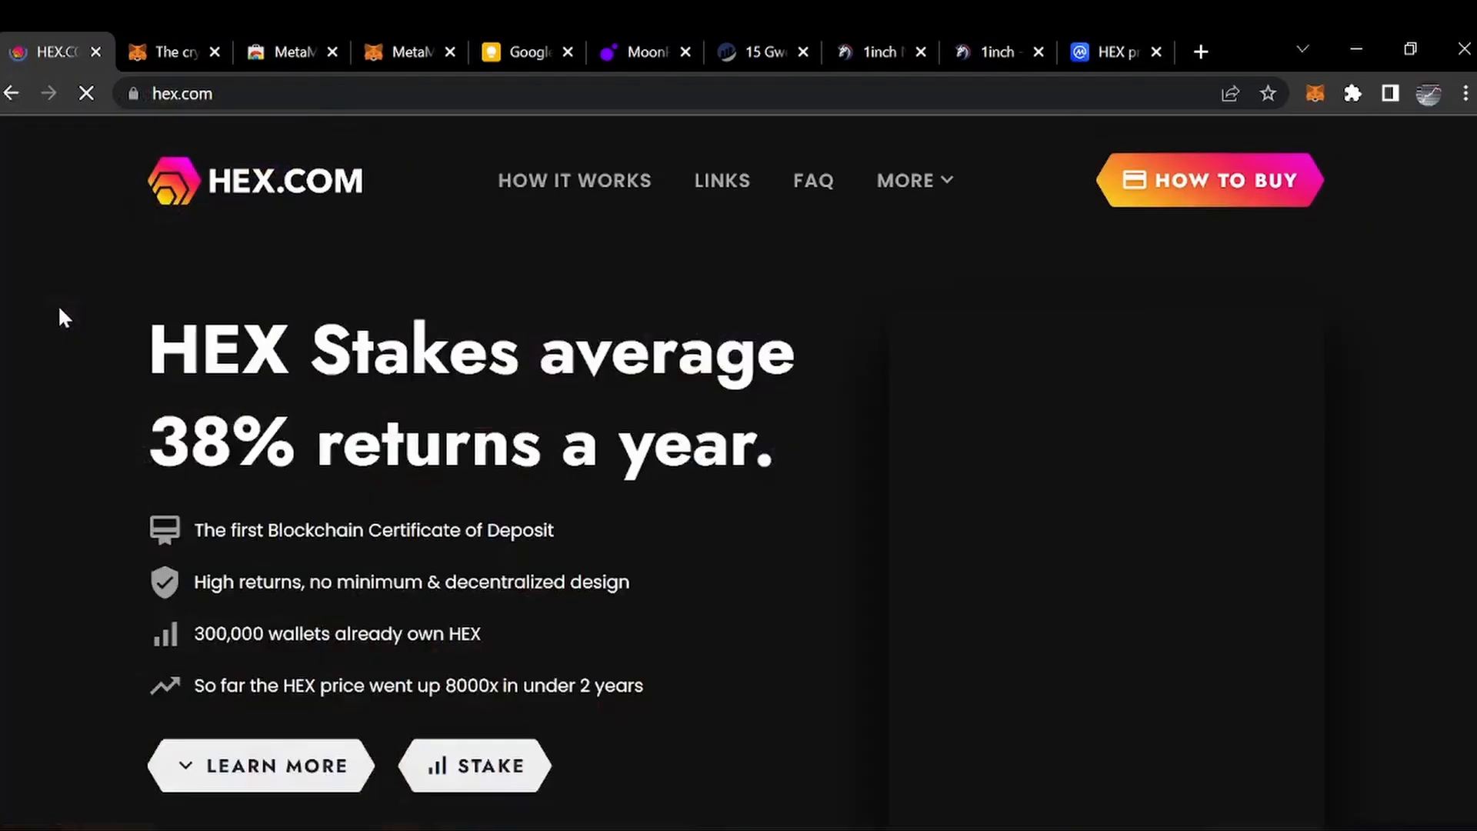
scroll(60, 454, "down", 8)
scroll(61, 451, "down", 14)
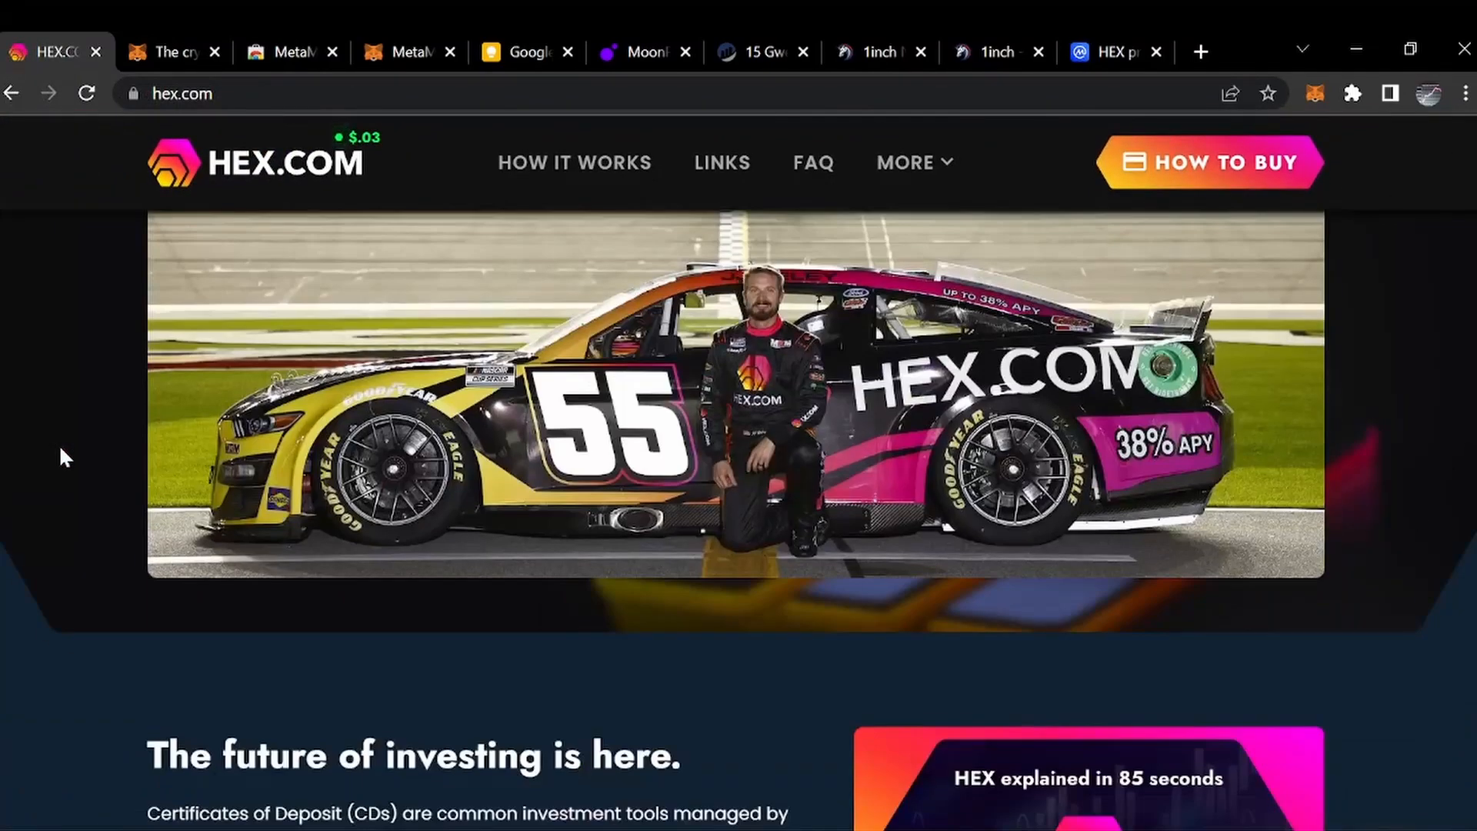
scroll(60, 453, "up", 20)
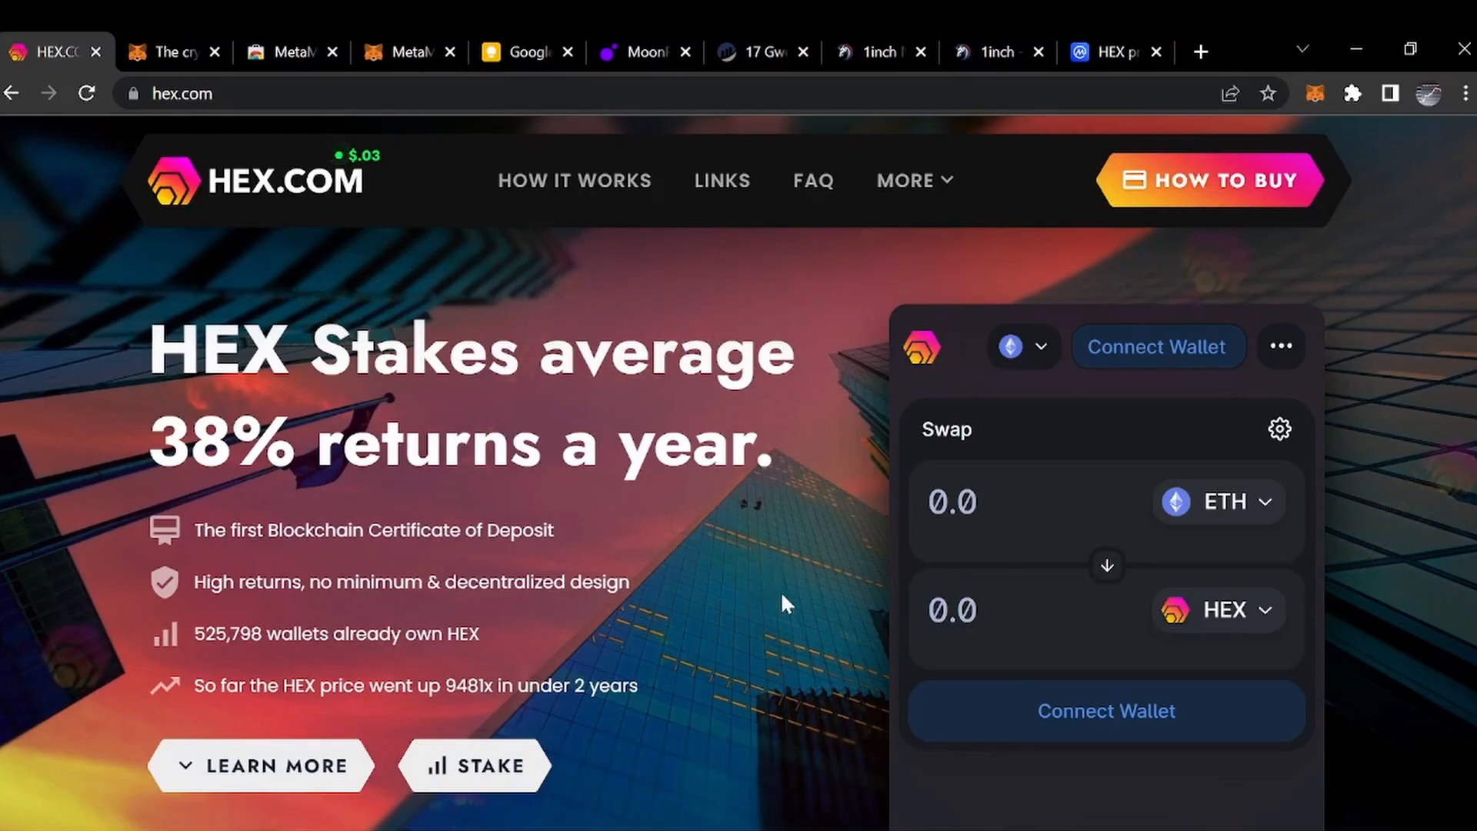
Review the "Get started in only 4 steps" section on the HEX.com homepage and switch to the MetaMask website.
scroll(780, 589, "down", 2)
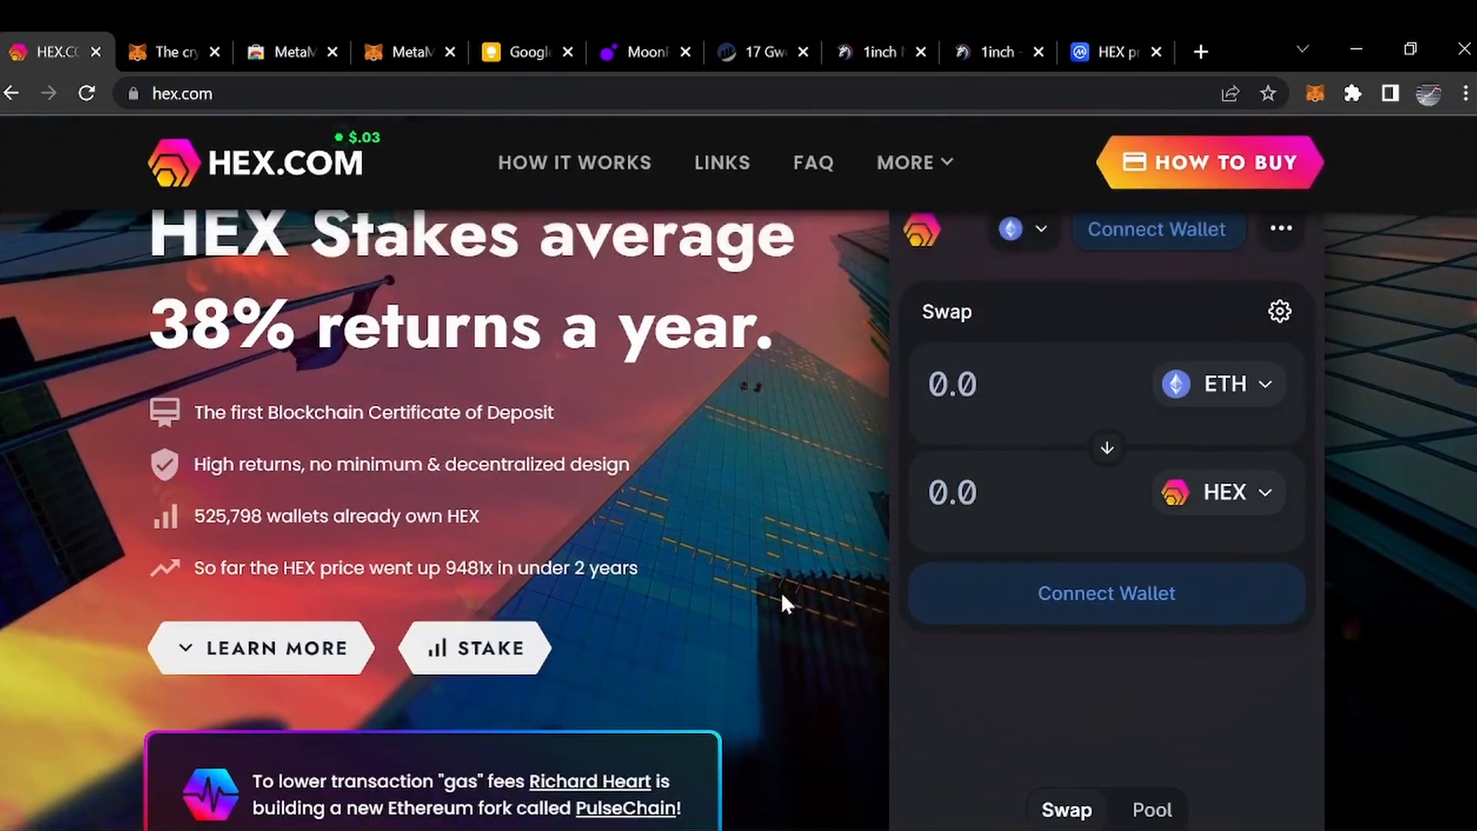
scroll(783, 598, "down", 6)
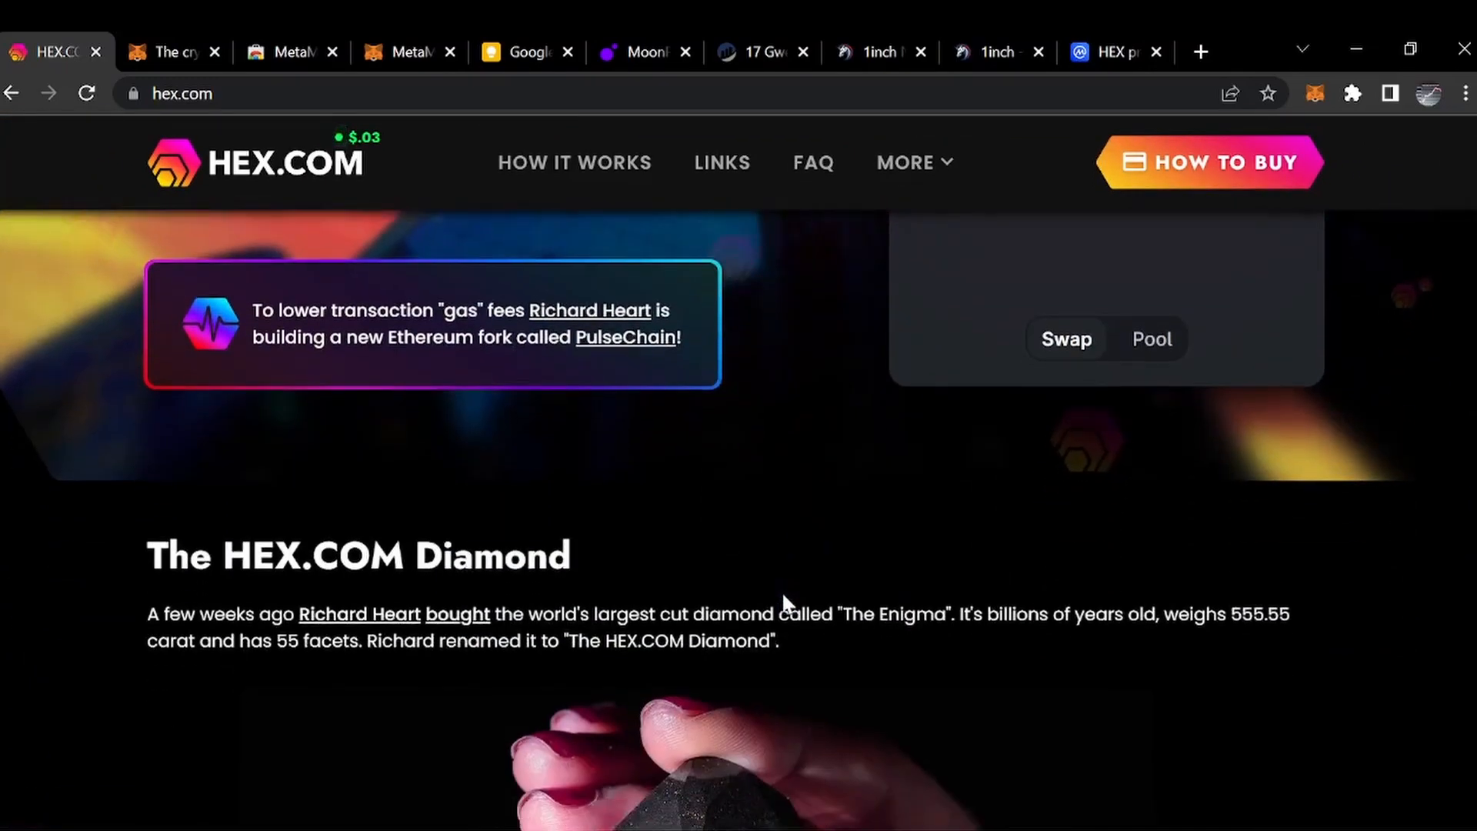
scroll(784, 600, "down", 15)
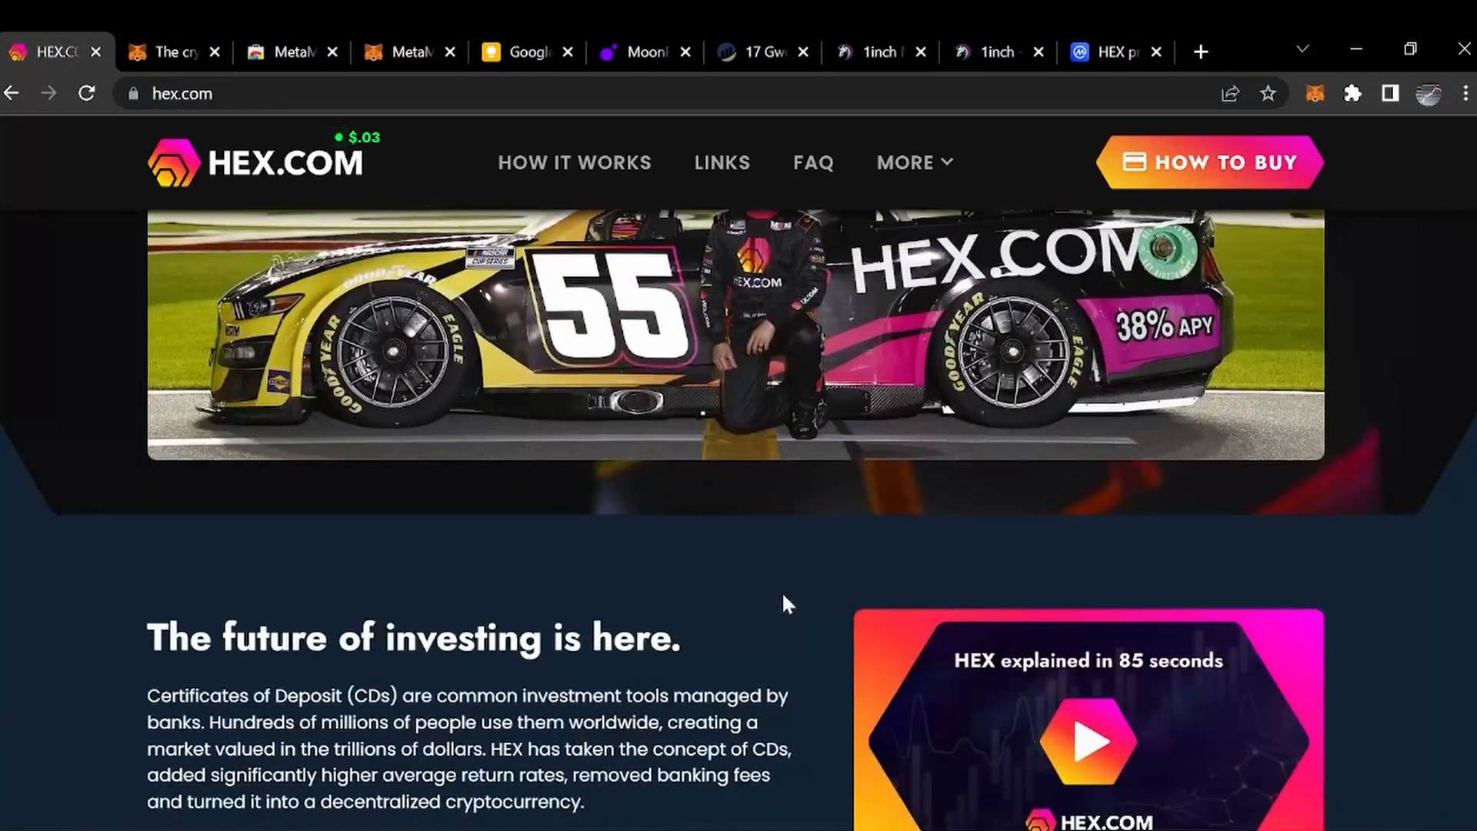
scroll(783, 597, "down", 15)
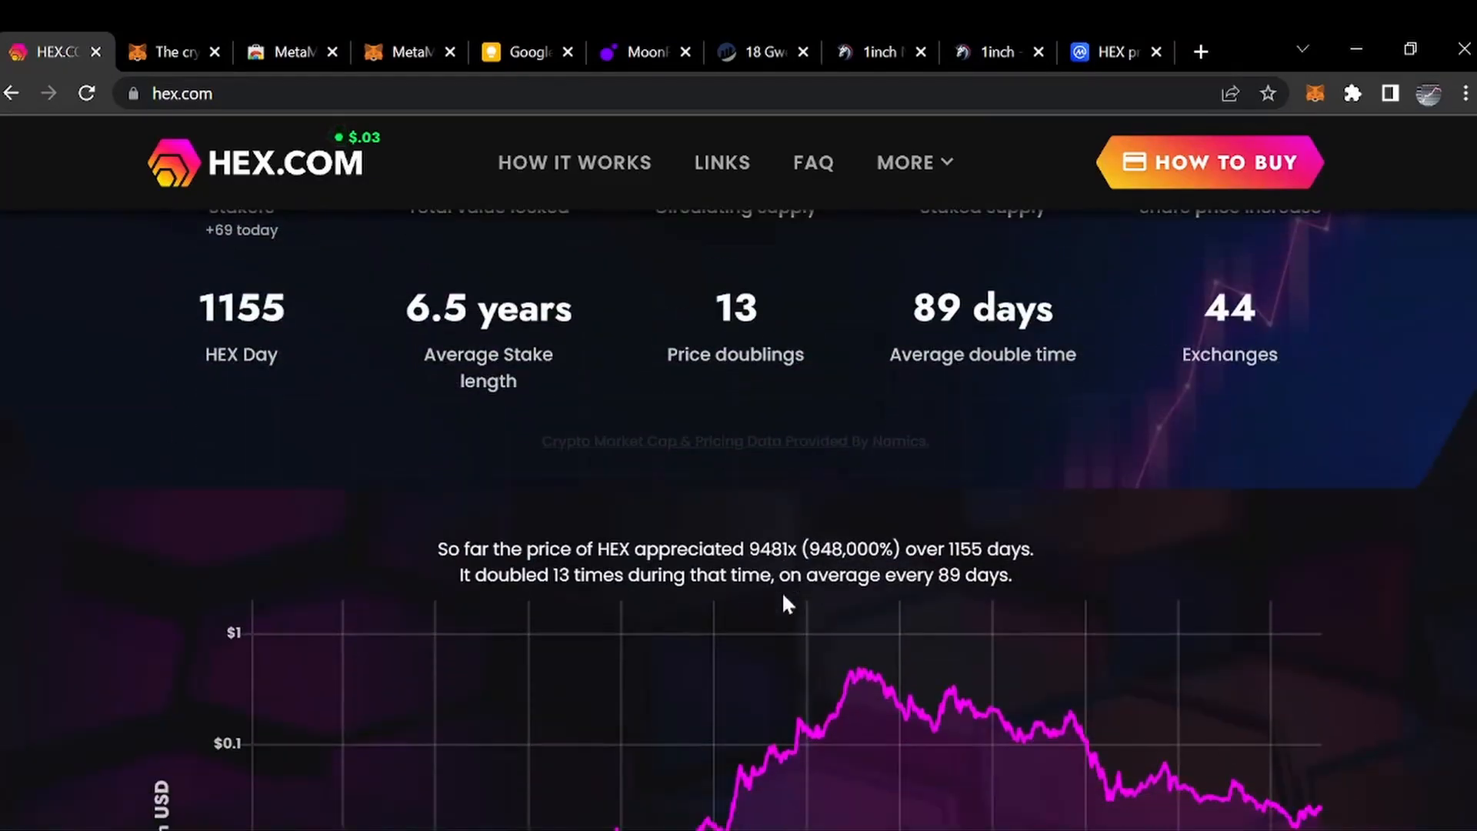
scroll(783, 596, "down", 11)
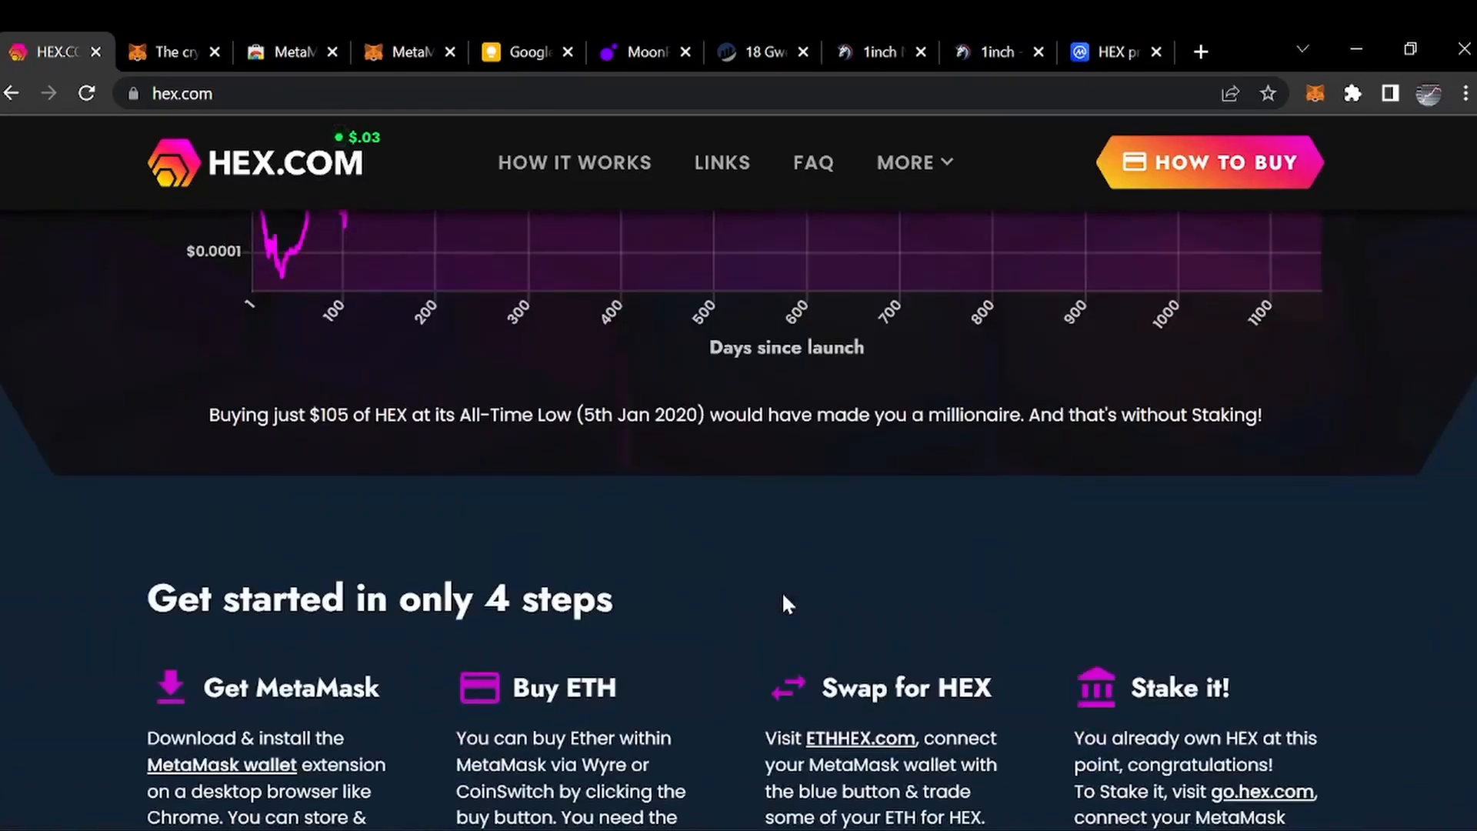
scroll(783, 596, "down", 3)
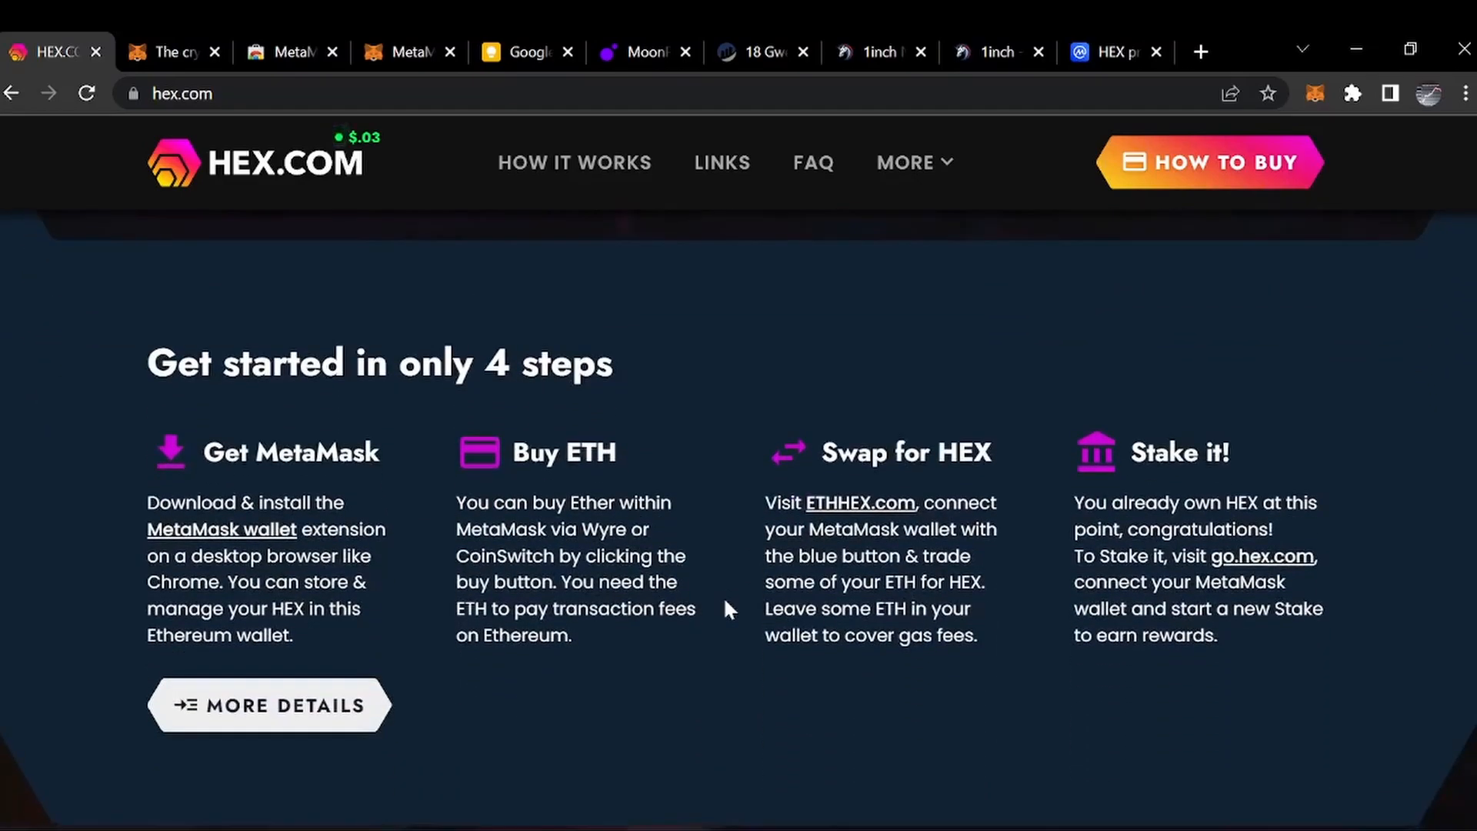
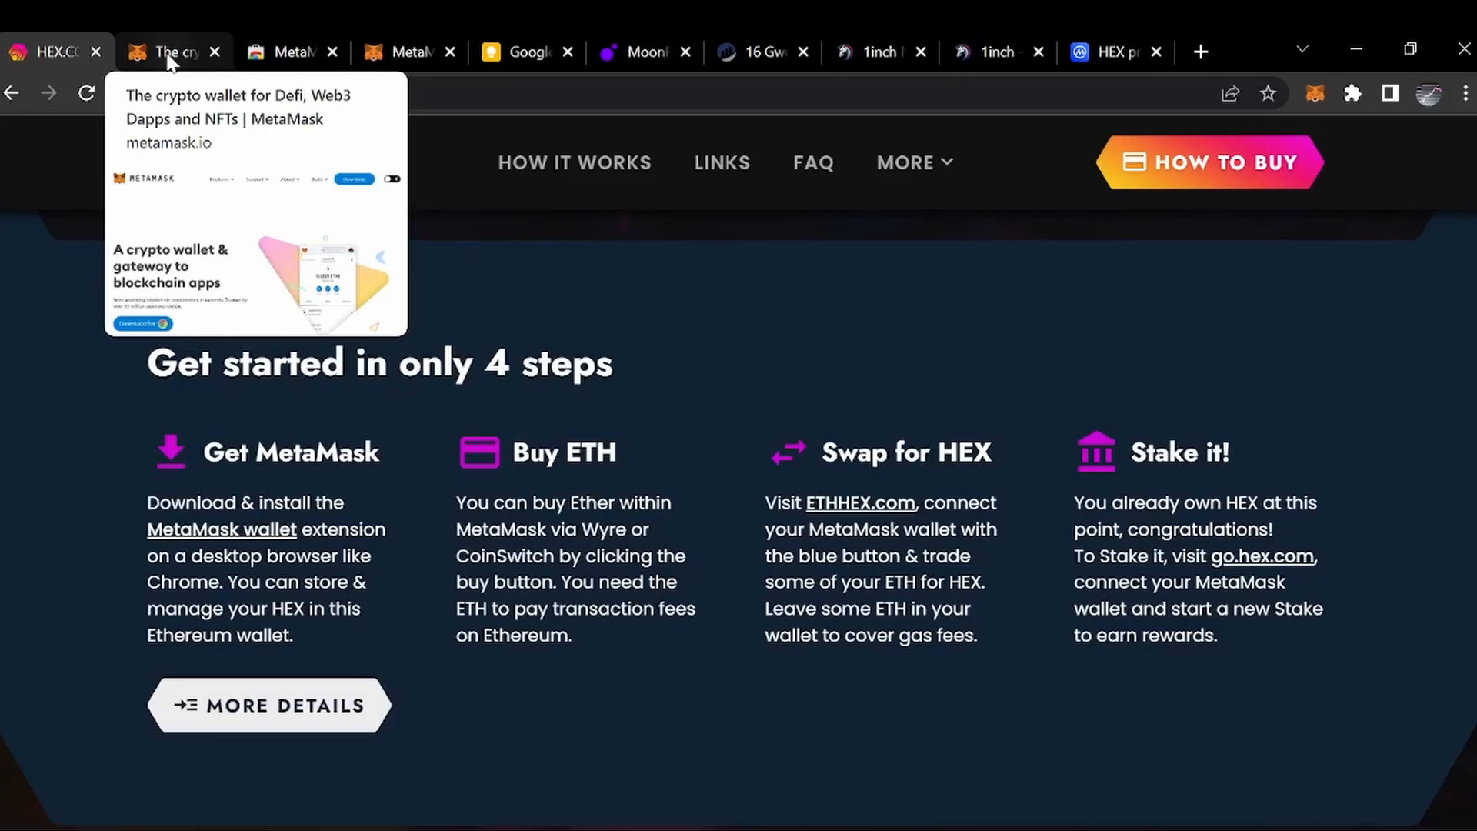
left_click(168, 55)
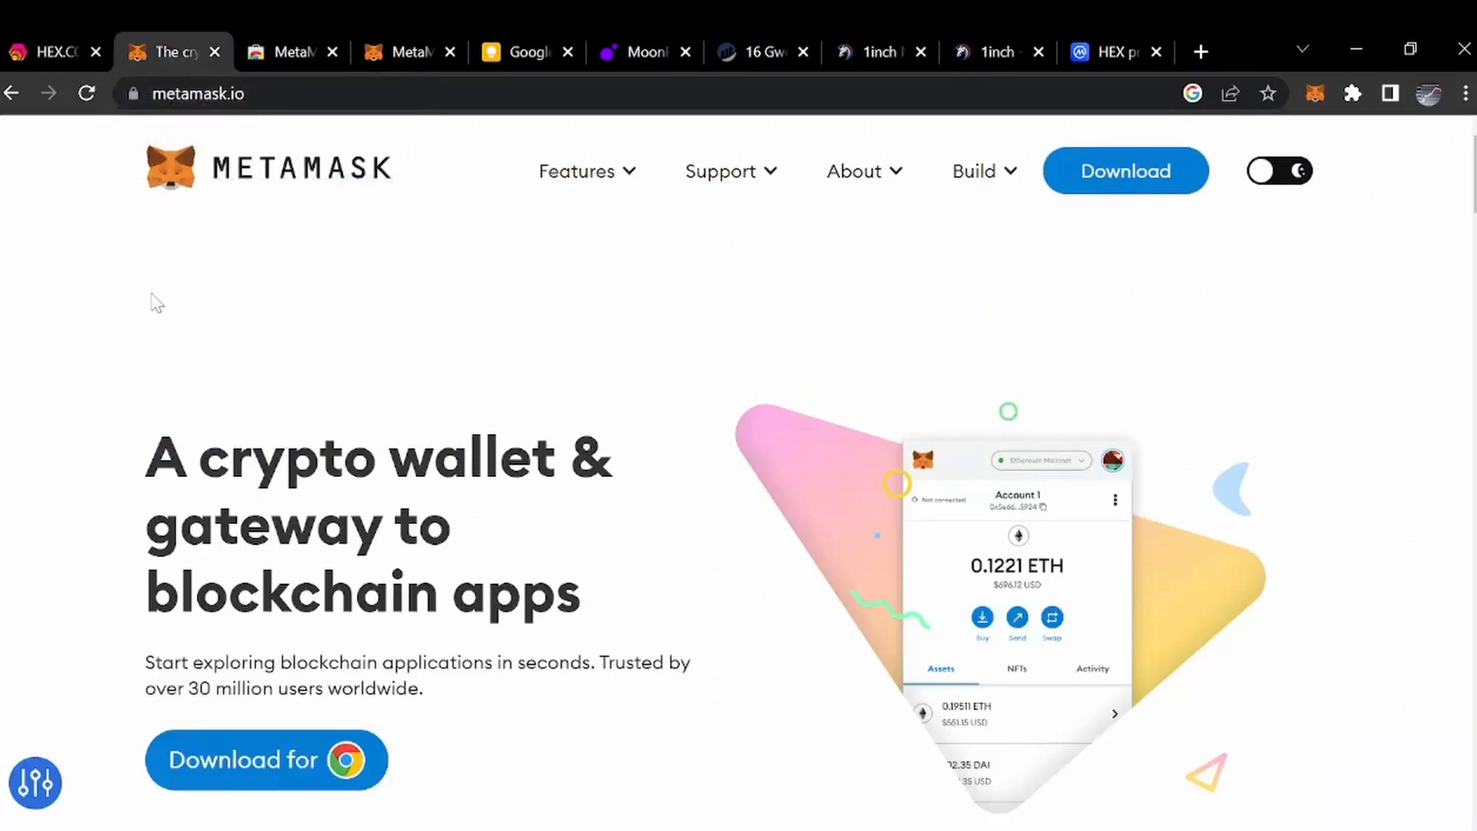